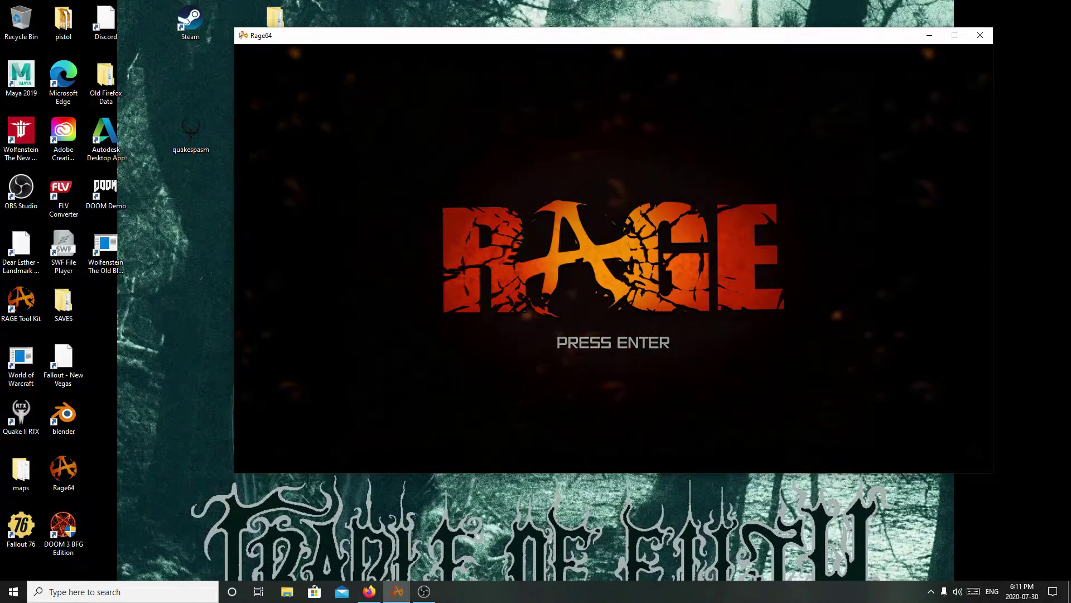
Enter the game's main menu, set the master volume to zero in the audio settings, and return to the main menu.
key(Return)
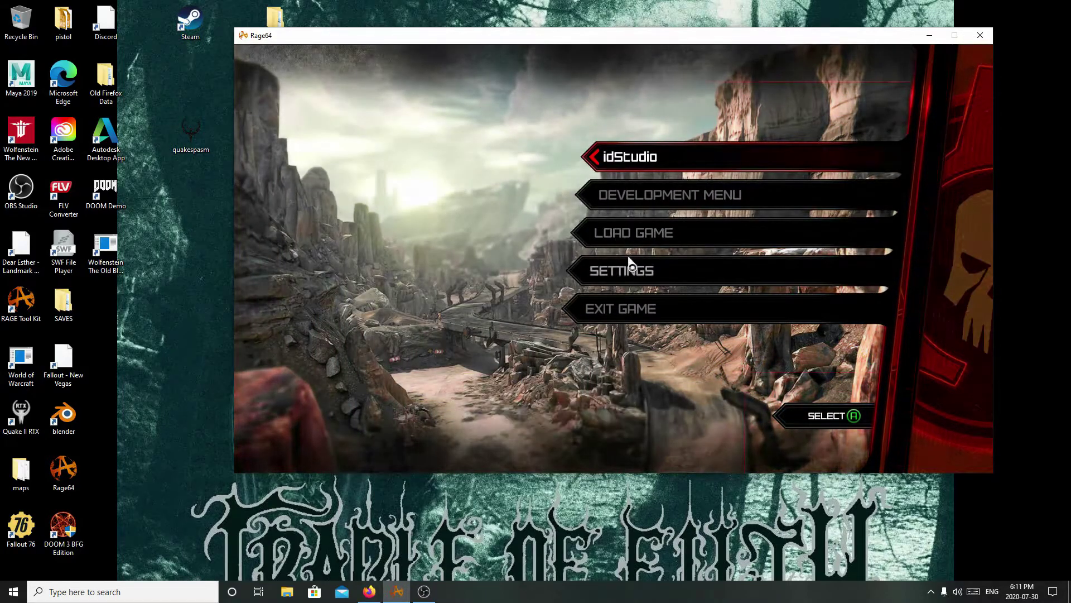
click(635, 193)
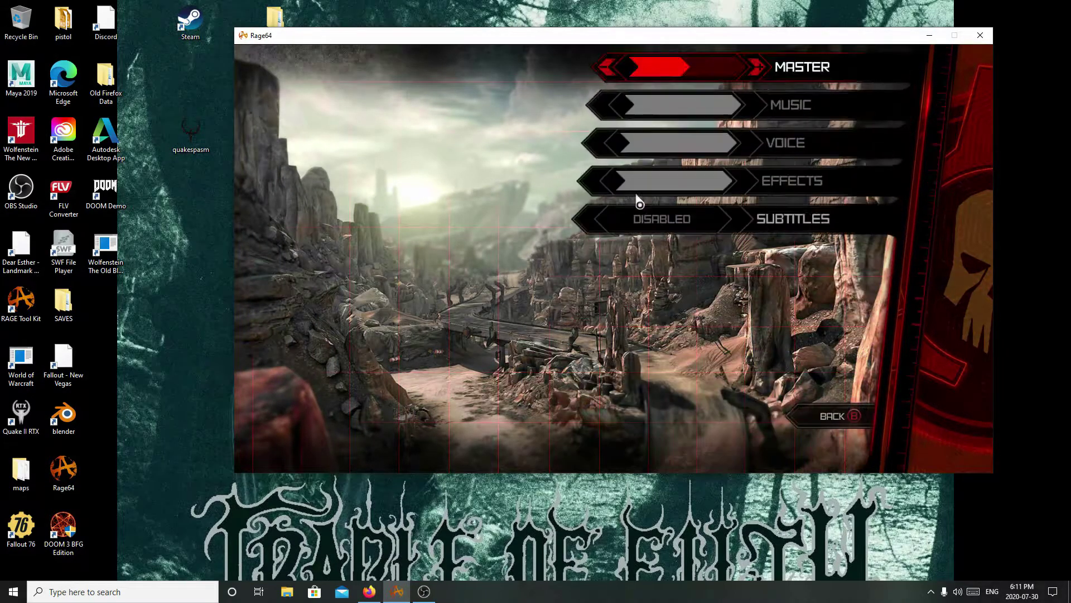
click(596, 159)
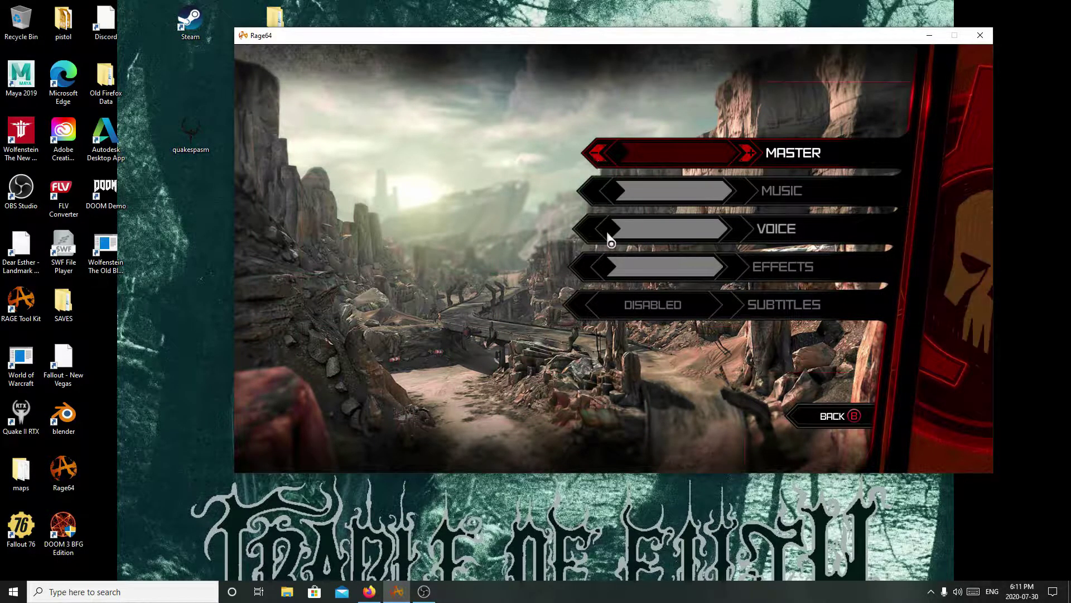
key(Escape)
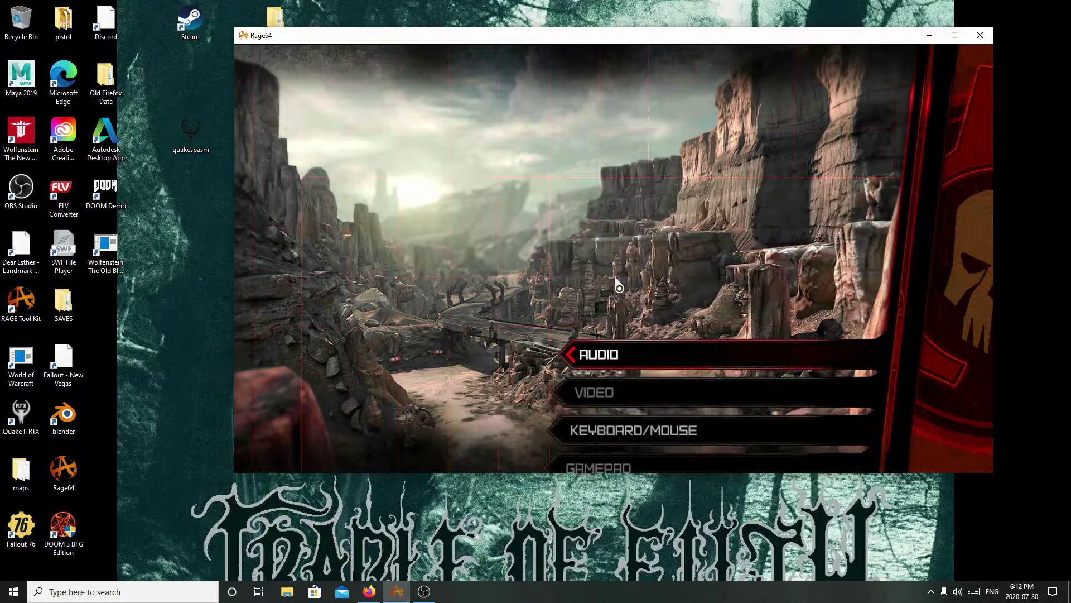
key(Escape)
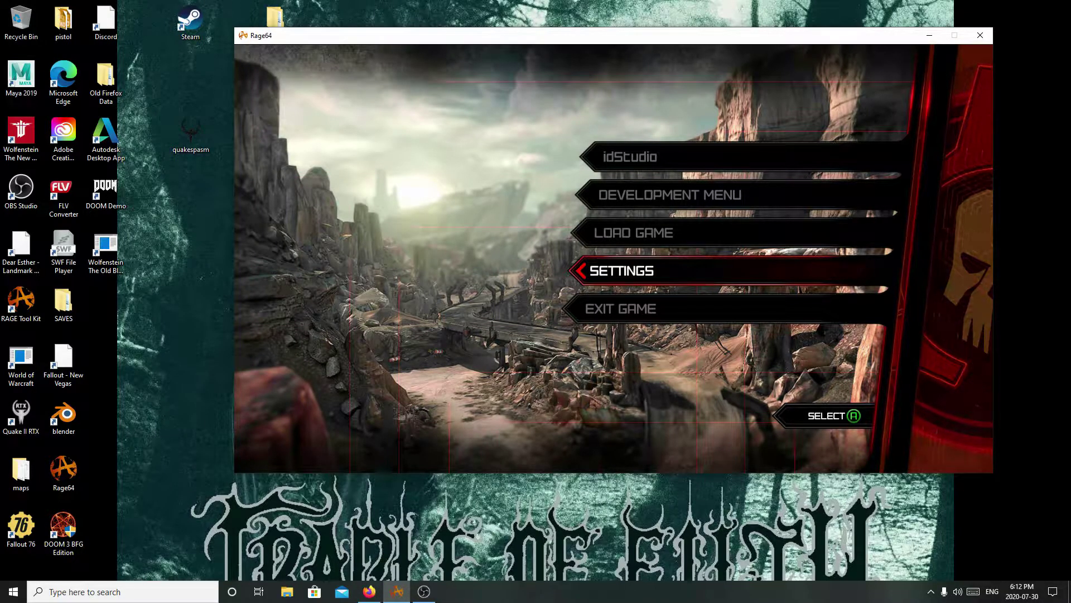
Switch to File Explorer and open the mods folder under SteamLibrary\steamapps\common\rage tool kit on the F: drive.
key(alt+Tab)
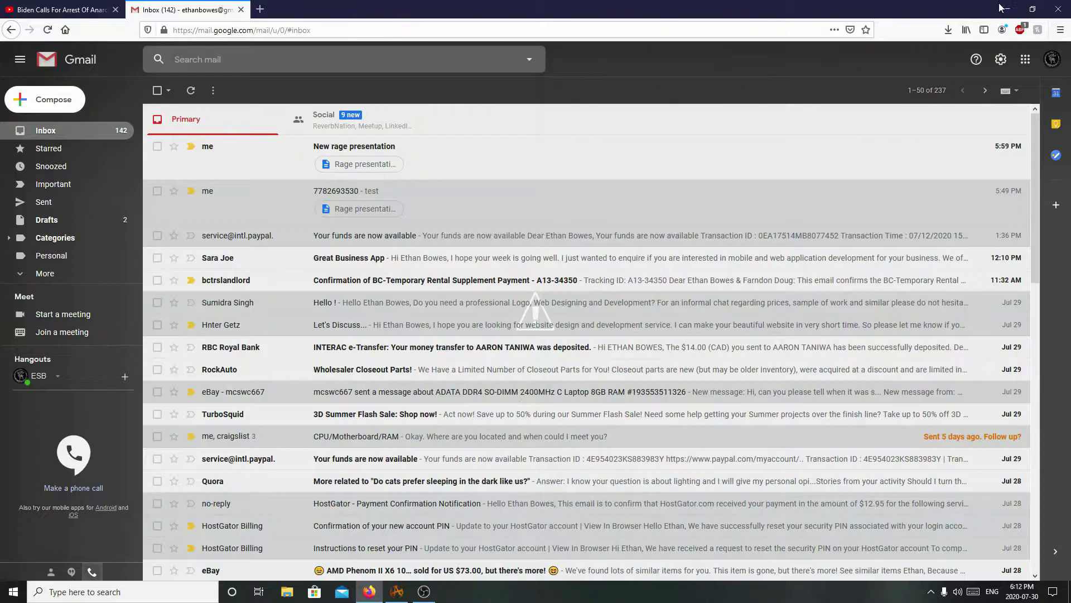
click(1032, 9)
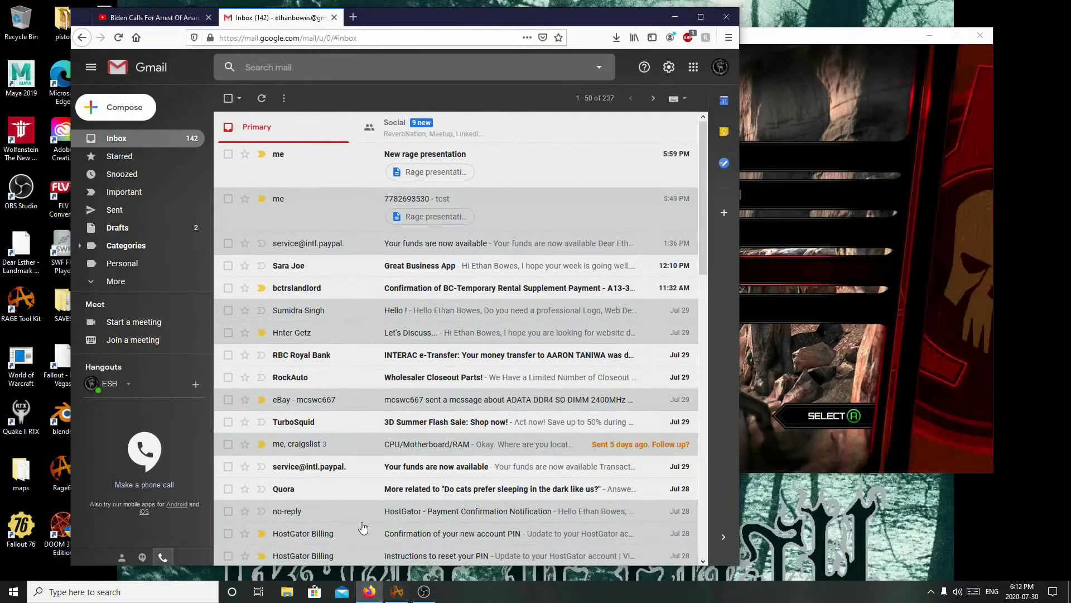
click(287, 591)
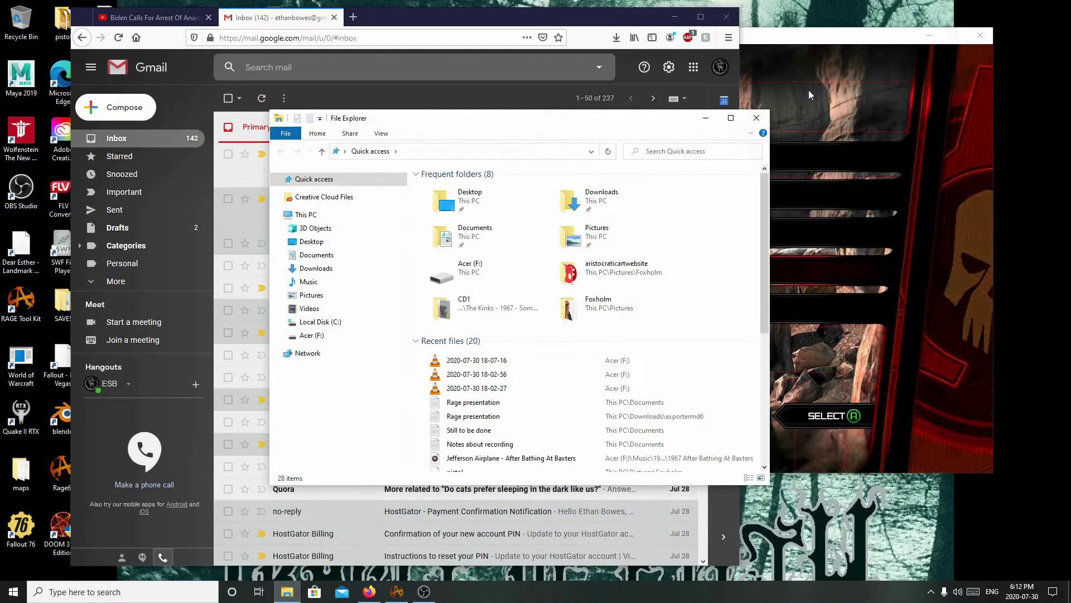
click(729, 118)
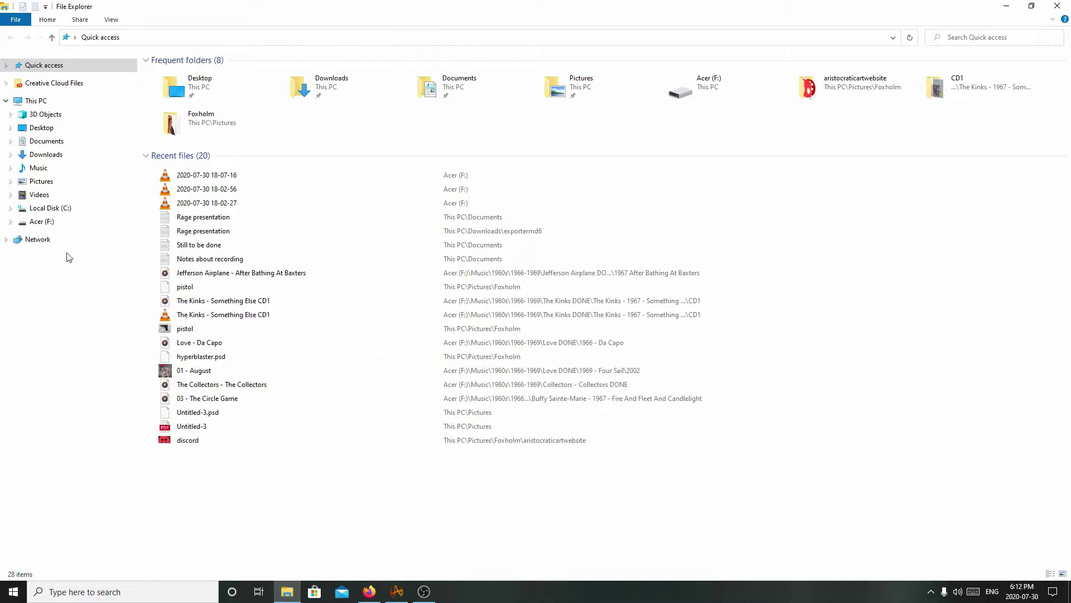
click(65, 221)
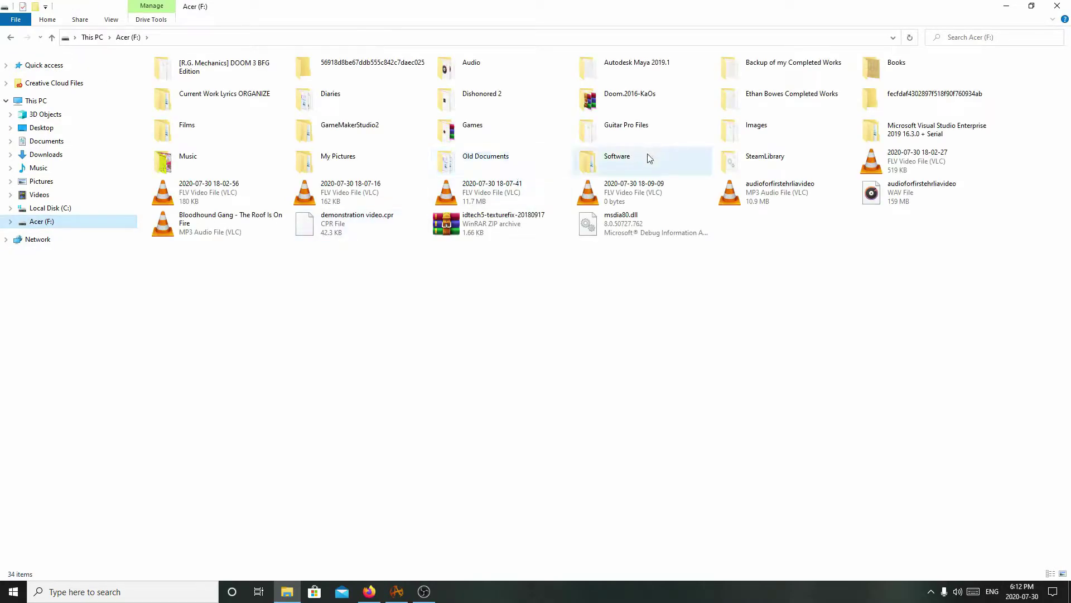
double_click(751, 168)
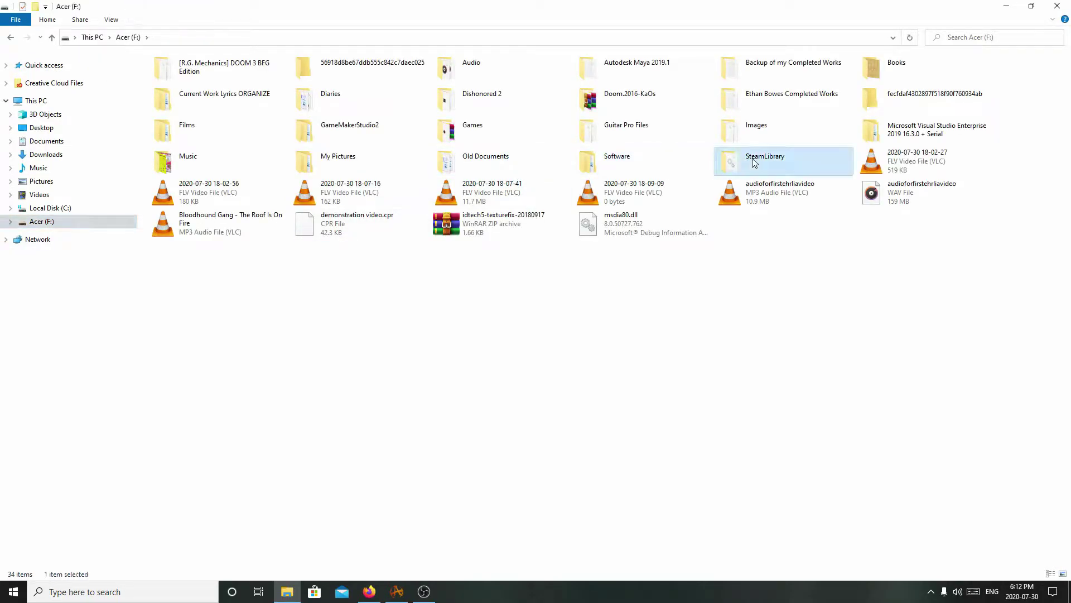
double_click(364, 97)
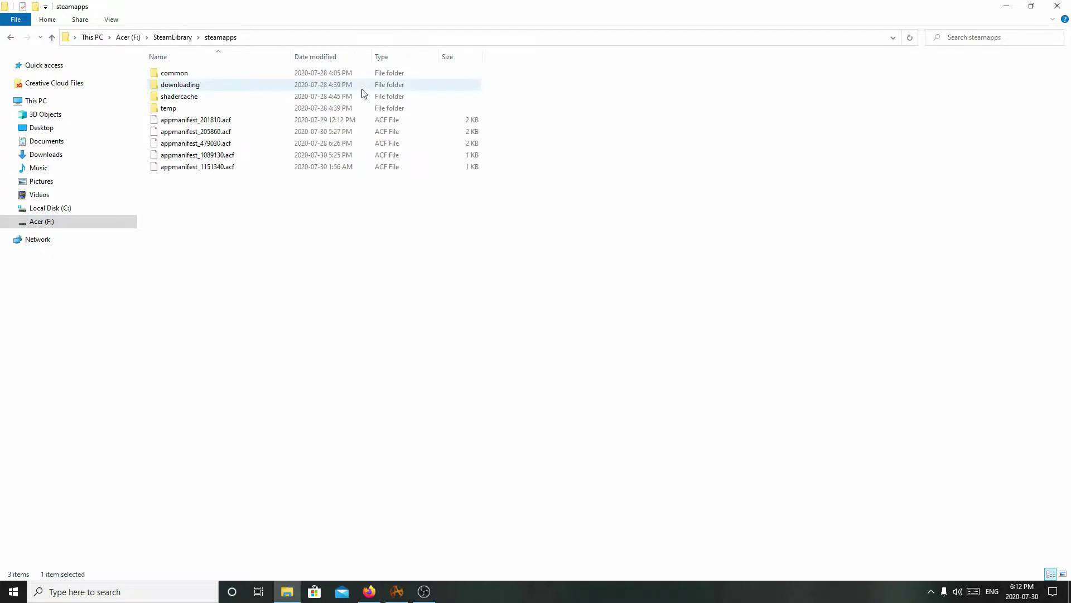
double_click(360, 75)
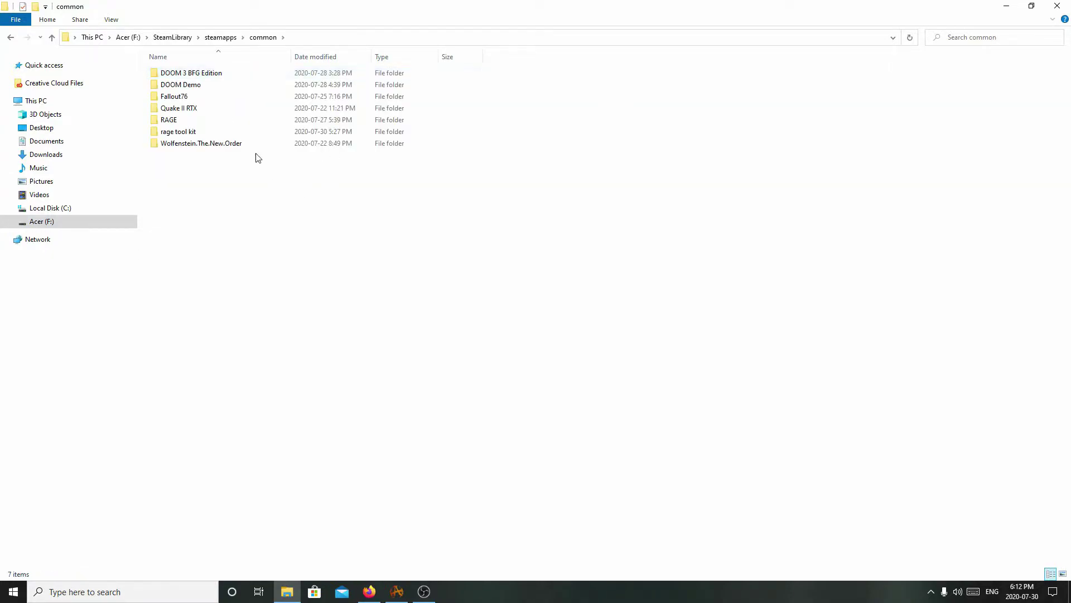
double_click(249, 133)
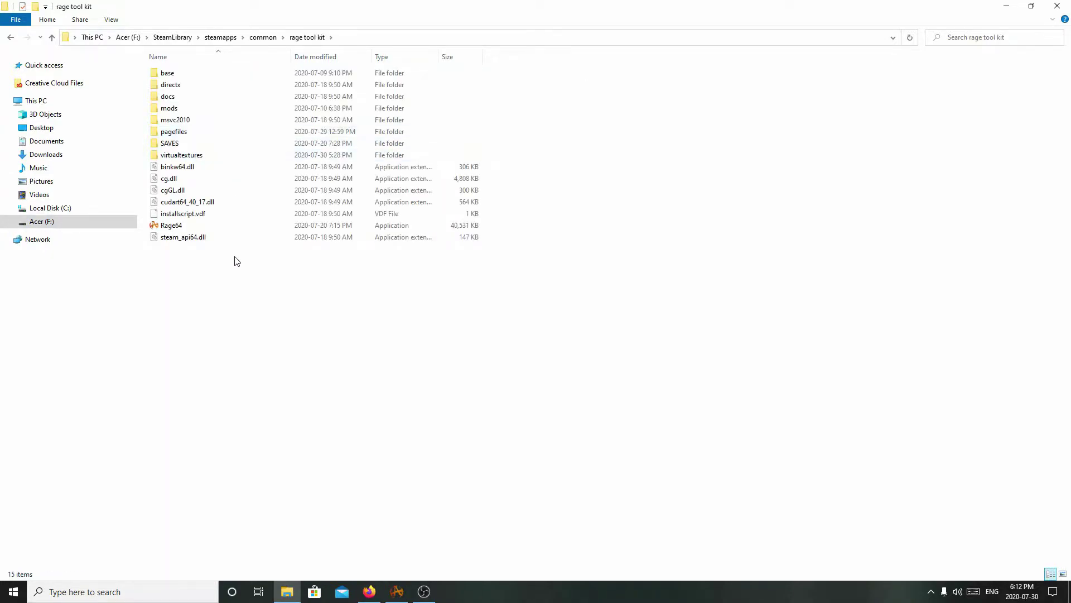
double_click(217, 110)
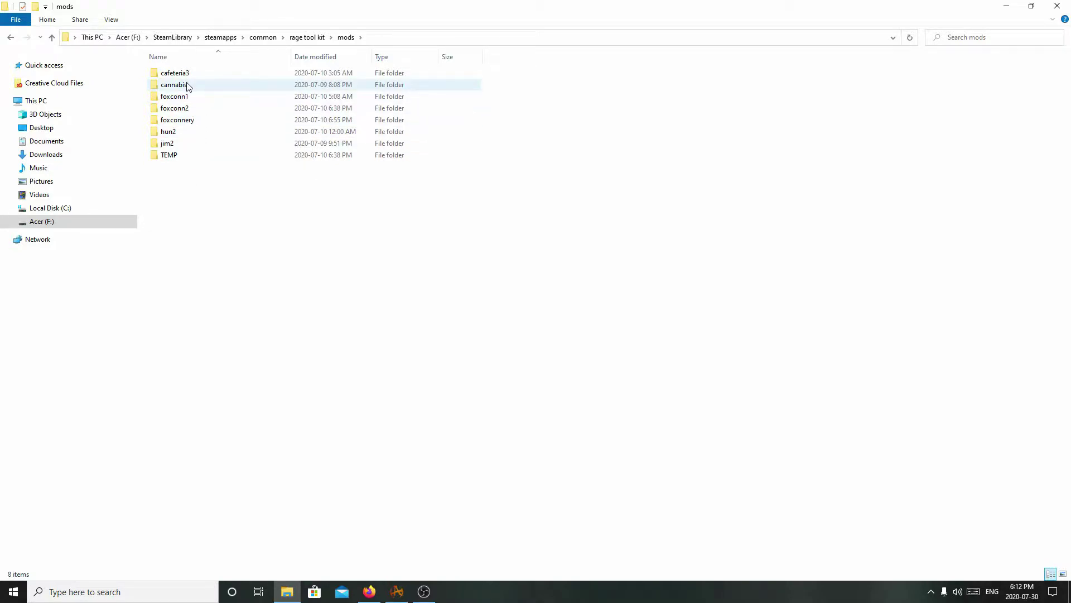
Examine the streamed and resources files in the base folder of the cannabis mod, including gameresources.resources.
mouse_move(190, 89)
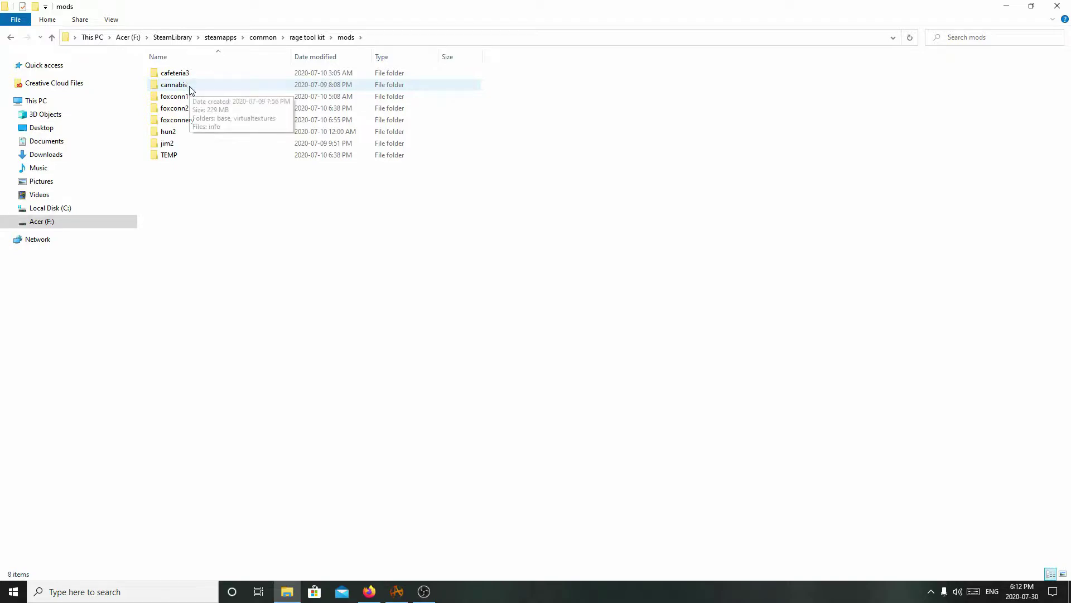
double_click(190, 86)
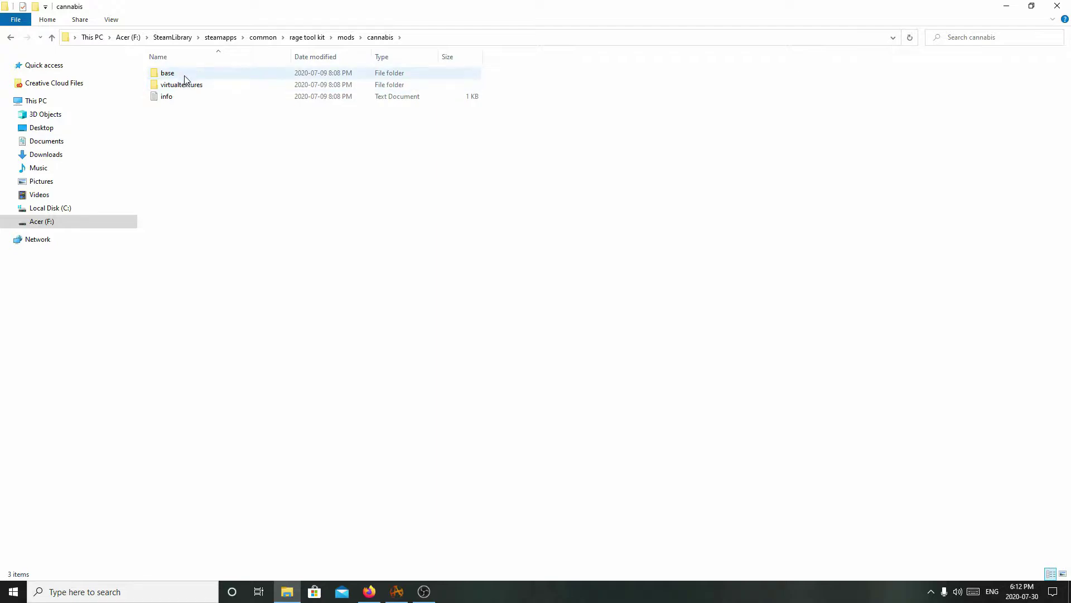
double_click(185, 72)
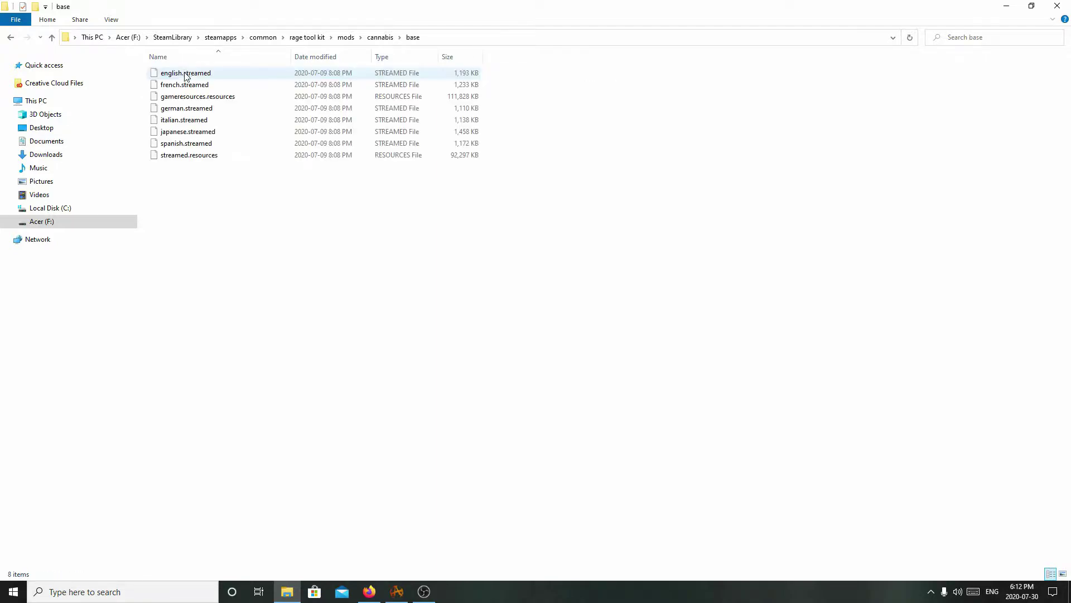
drag(192, 176, 203, 78)
click(209, 218)
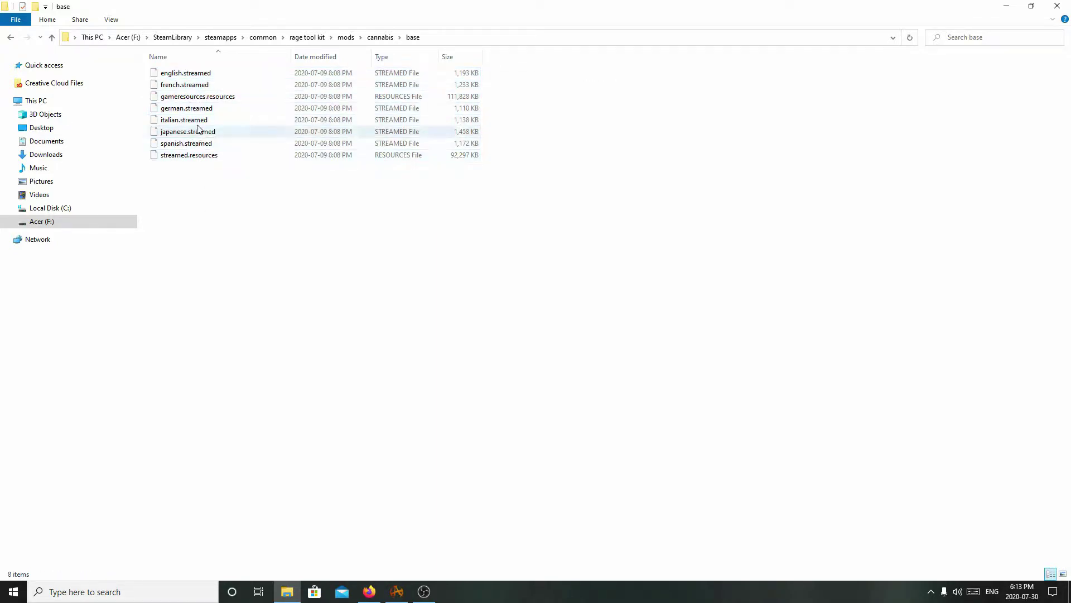
click(225, 98)
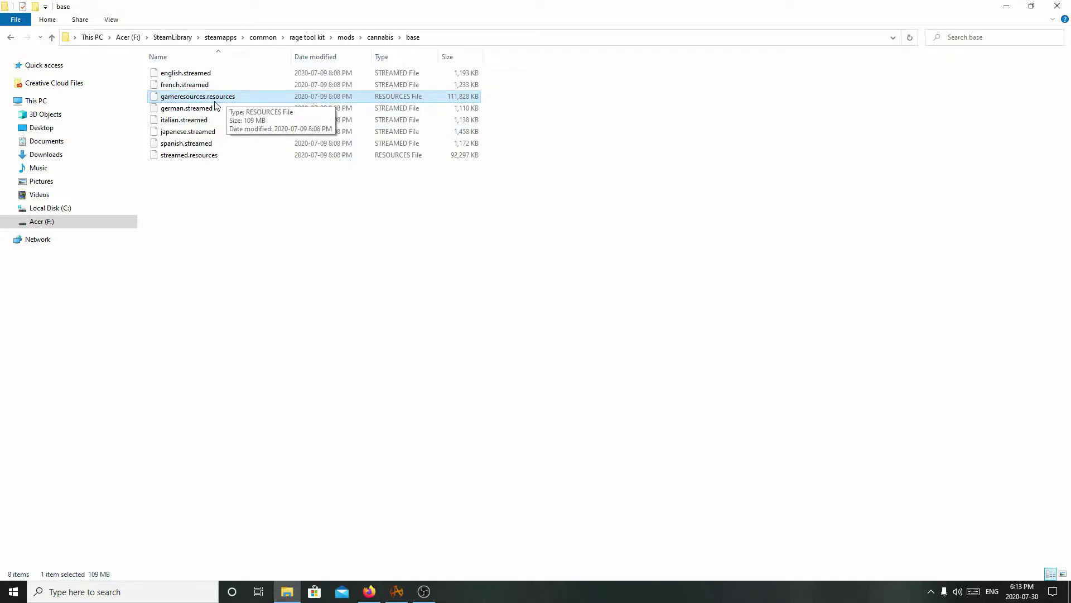
click(204, 198)
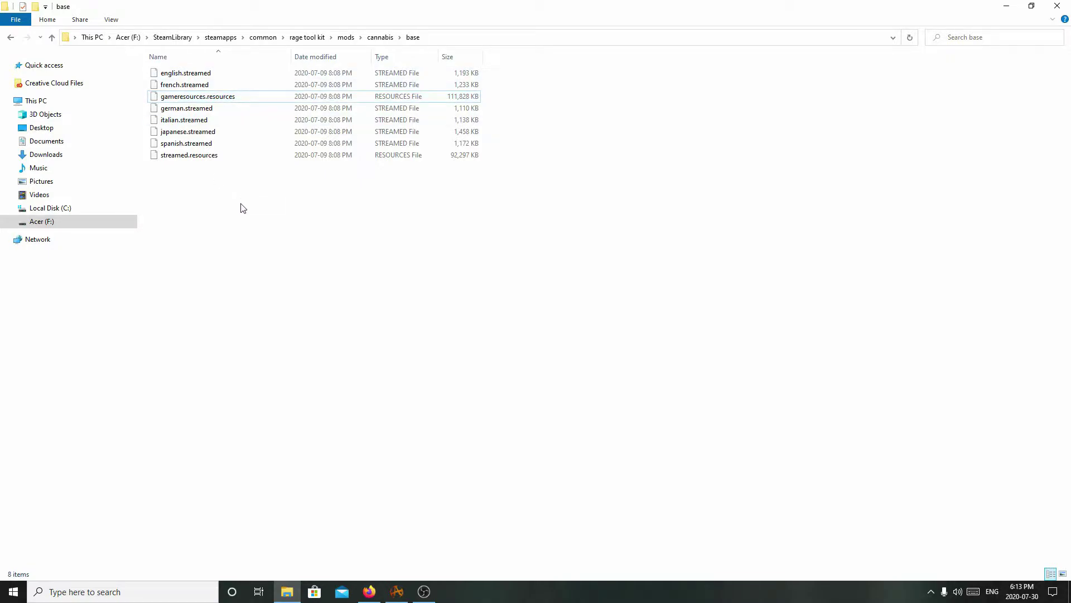
Inspect the cannabis mod's virtualtextures folder and its info text file, and return to the mods folder.
click(10, 38)
click(166, 86)
double_click(165, 86)
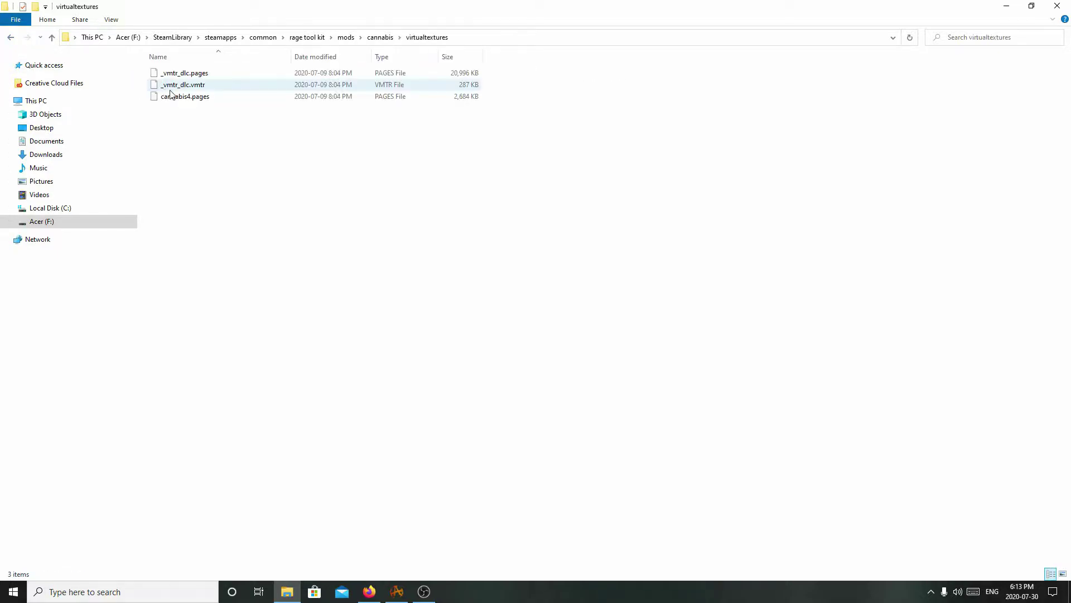
click(10, 38)
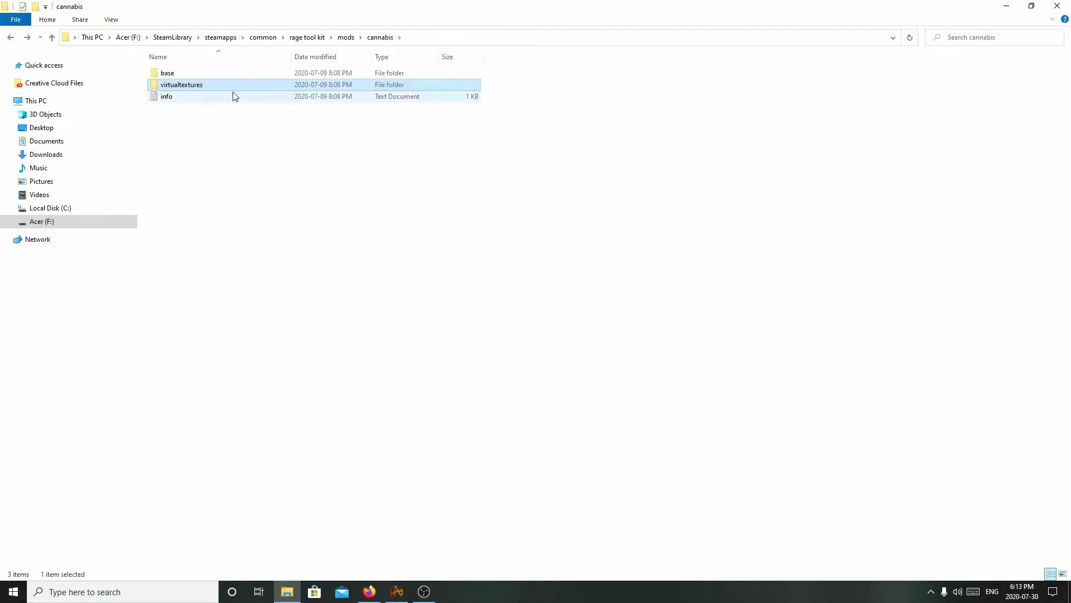
double_click(232, 97)
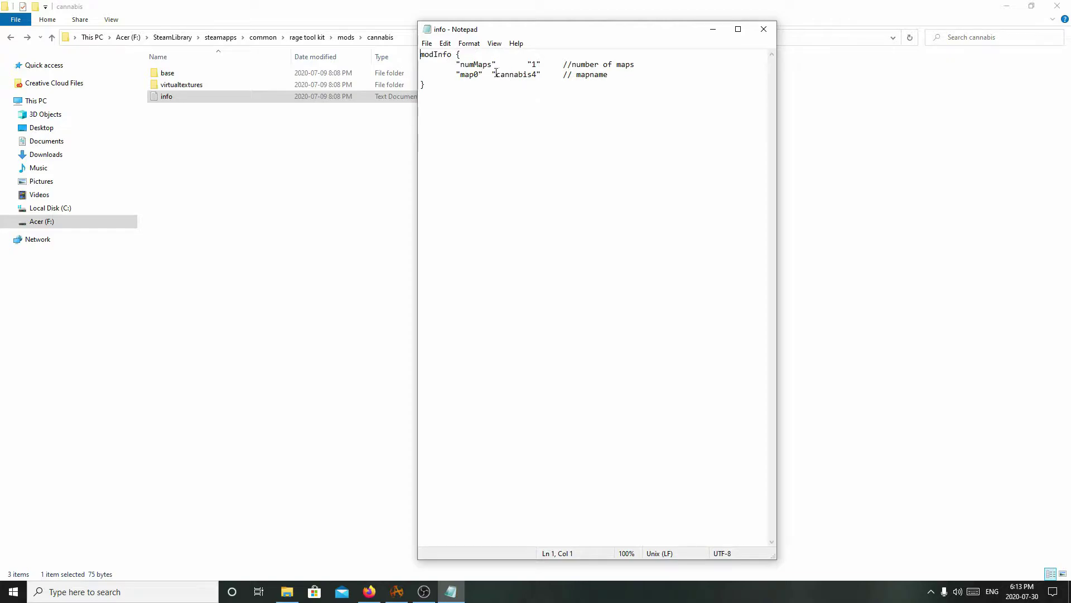
click(764, 29)
click(10, 38)
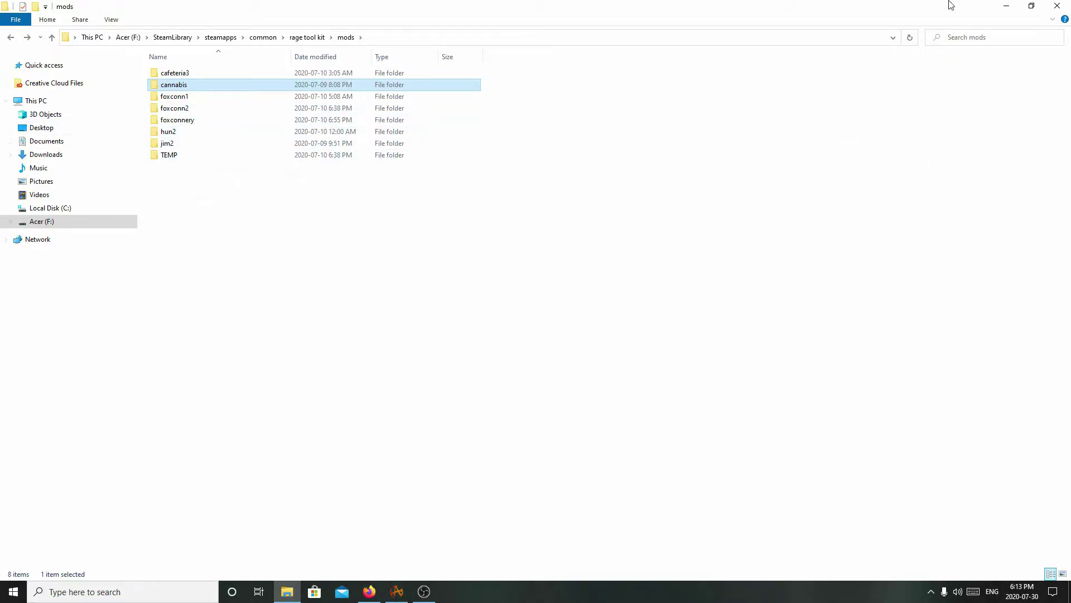
Switch back to the Rage64 game, view the Development Menu's map categories, and return to the main menu.
click(1009, 6)
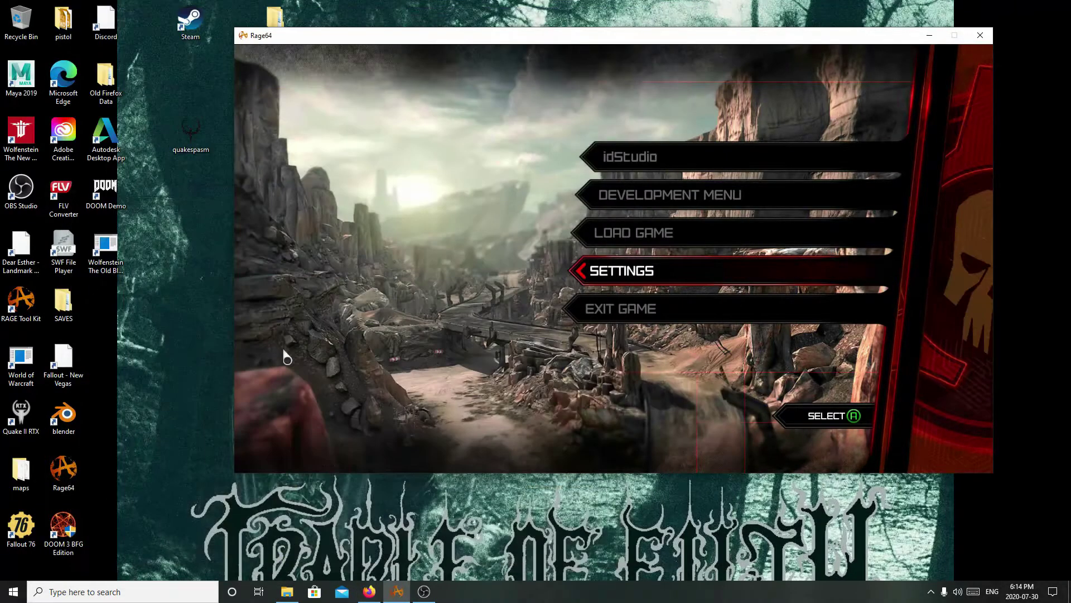
click(675, 17)
key(Up)
key(Up)
key(Up)
key(Down)
key(Down)
key(Down)
key(Up)
key(Up)
key(Up)
key(Down)
key(Return)
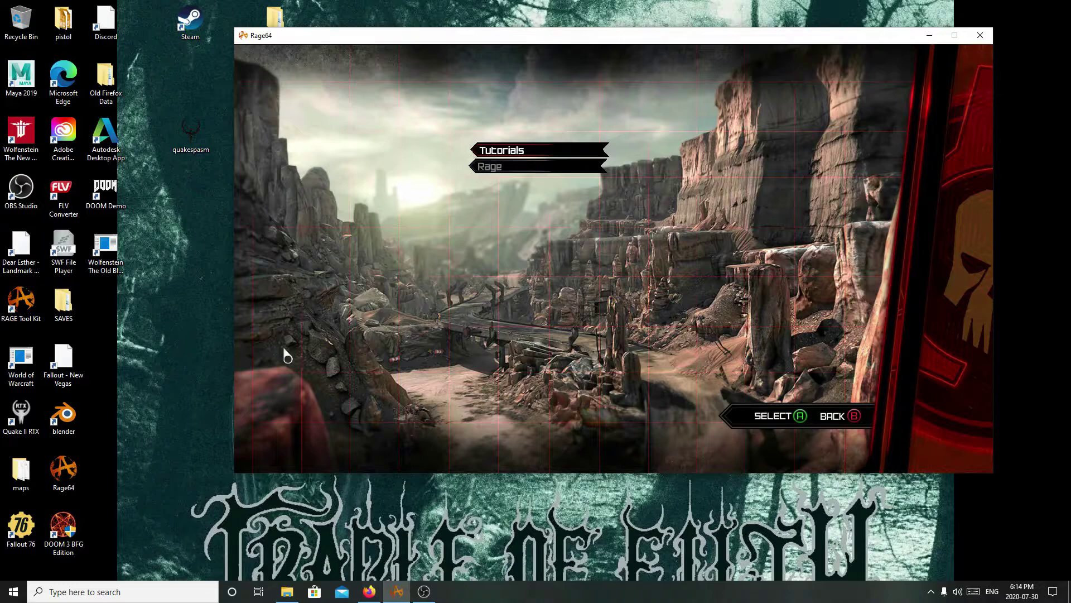
key(Escape)
key(Down)
key(Down)
key(Up)
key(Up)
key(Up)
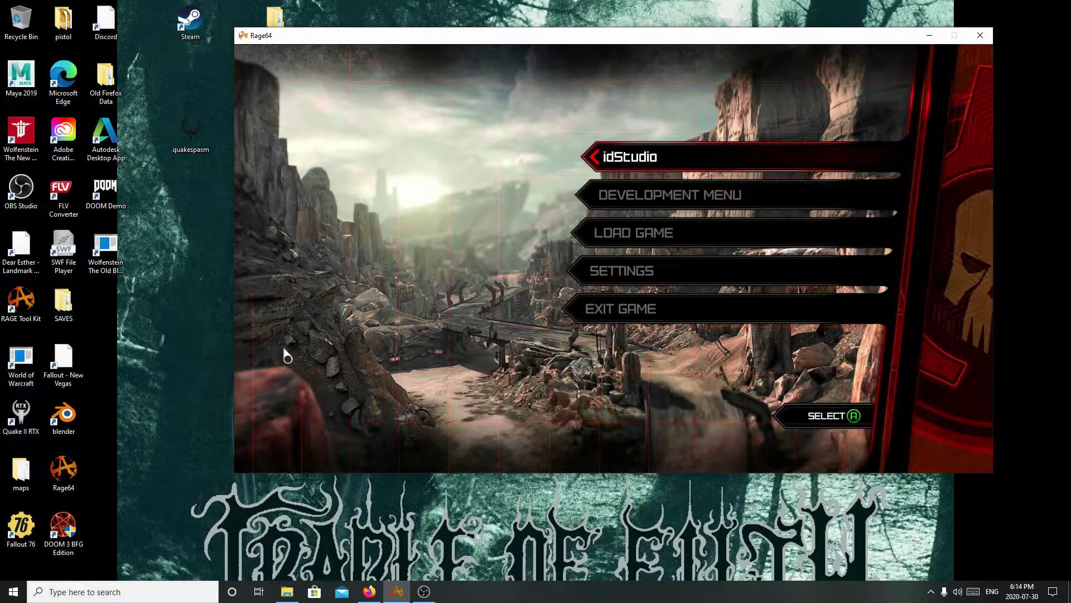
key(Down)
key(Up)
key(Down)
key(Up)
key(Down)
key(Down)
key(Up)
key(Down)
key(Down)
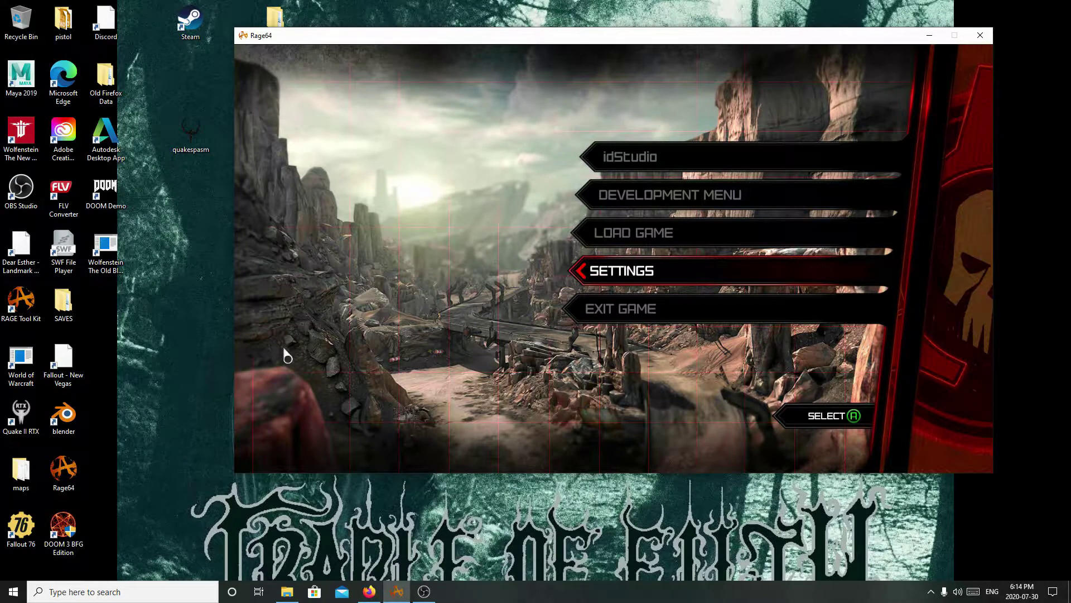
key(Up)
key(Up)
key(Up)
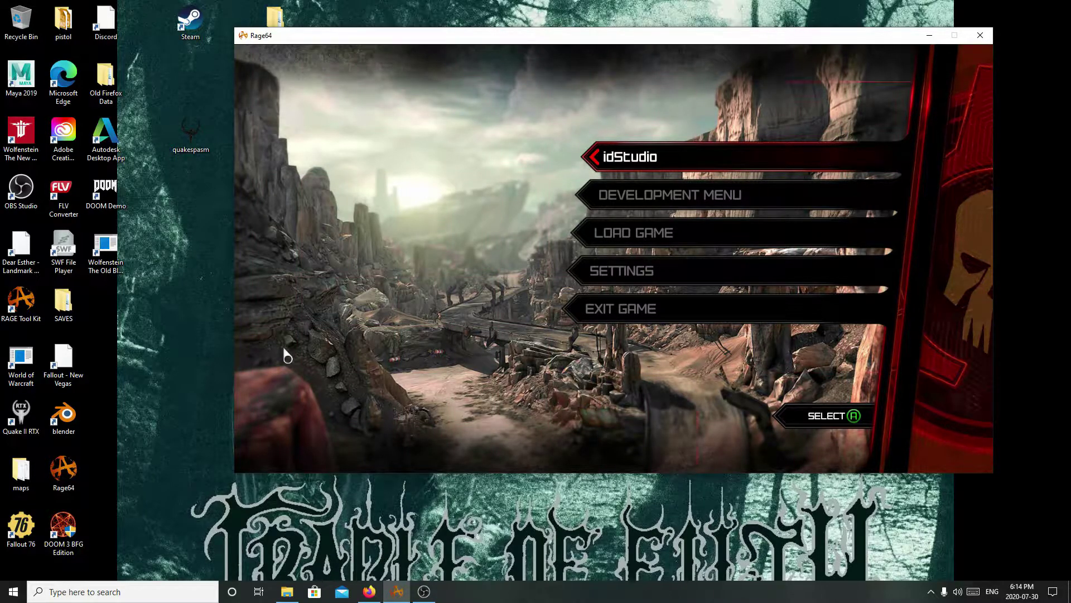
Launch idStudio by running the idstudio command in the game console, and skim its welcome help page.
key(grave)
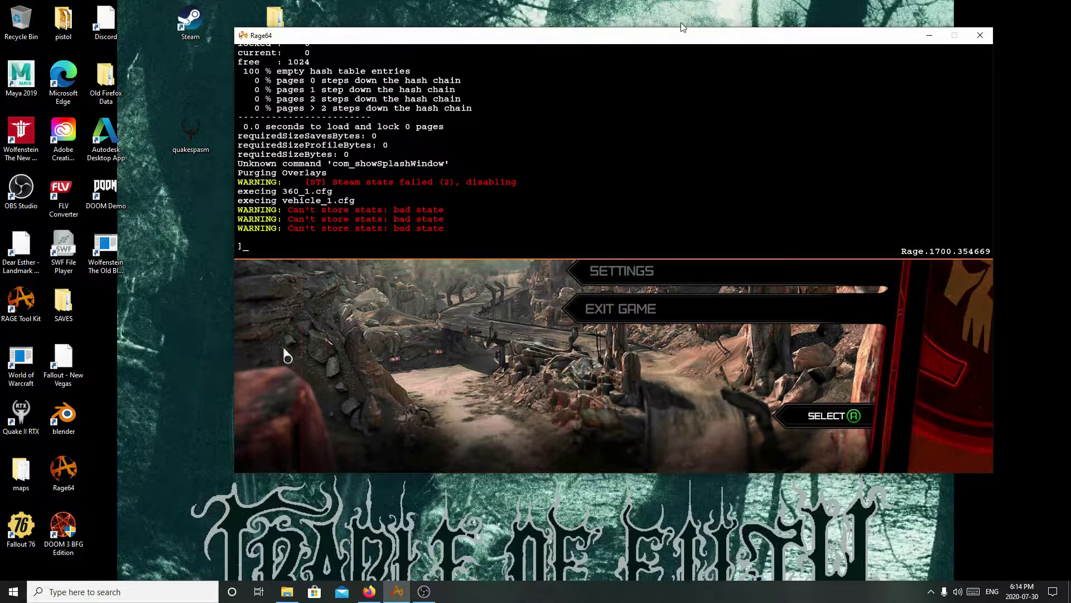
text(idstudio)
key(Return)
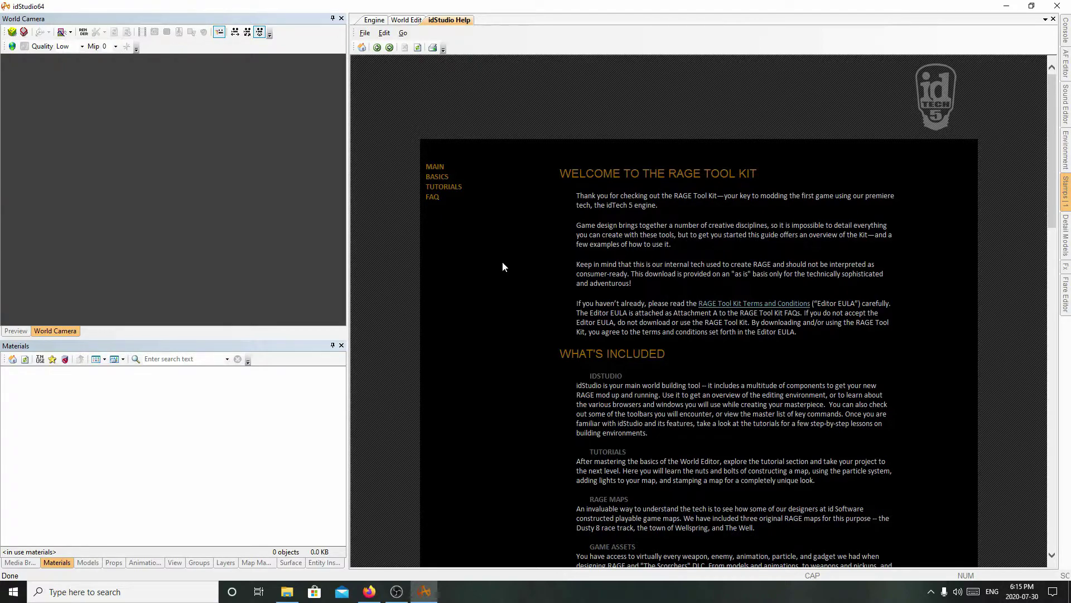
scroll(503, 262, down, 7)
scroll(500, 282, up, 7)
Widen the Z height view beside the XY grid in World Edit, and switch to the Engine view.
click(407, 20)
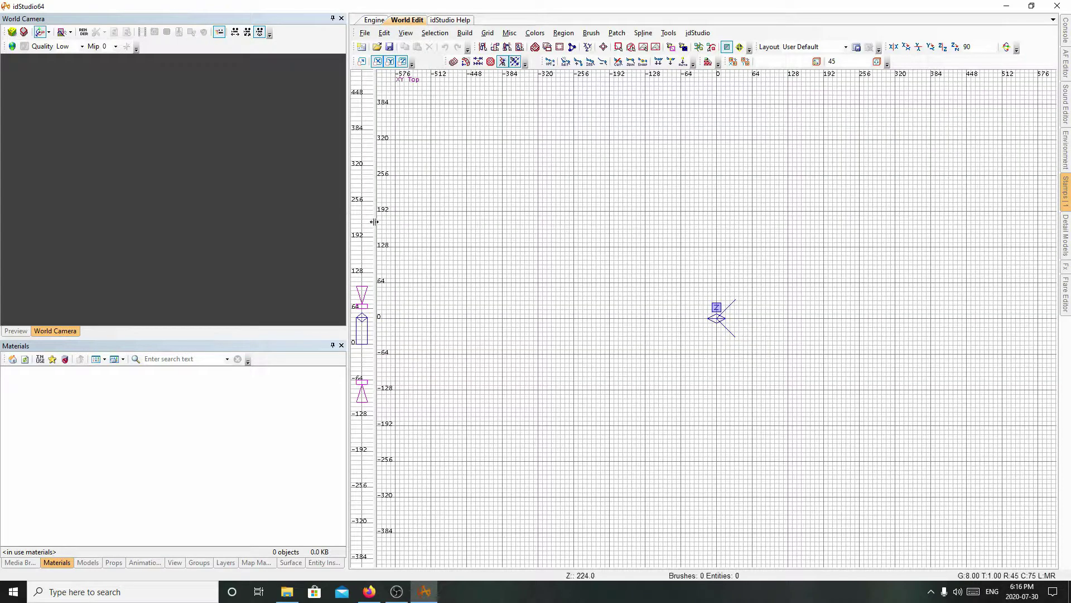
drag(373, 223, 495, 221)
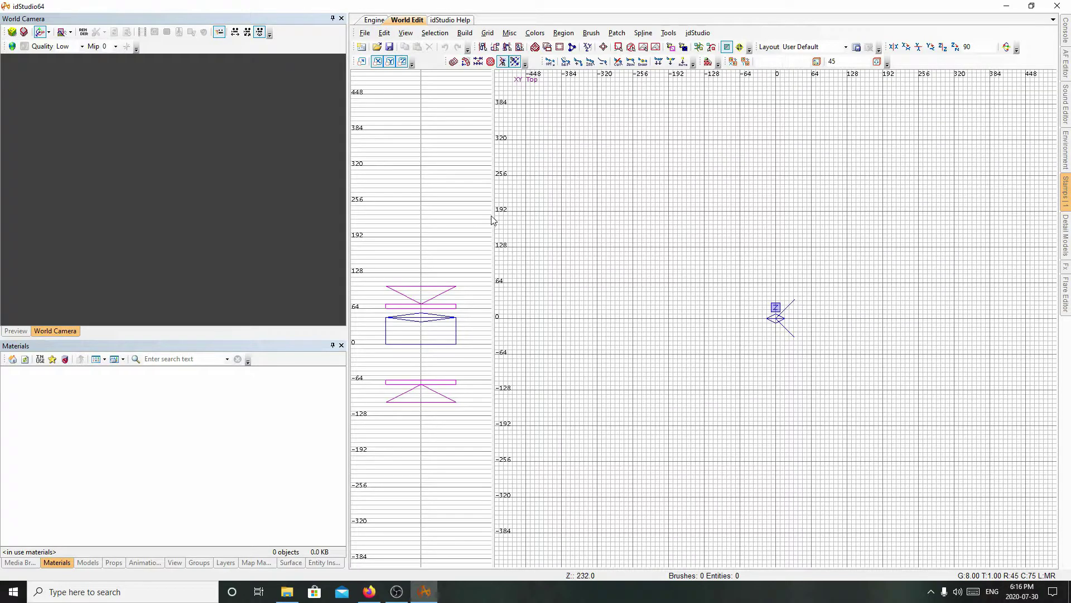
click(375, 21)
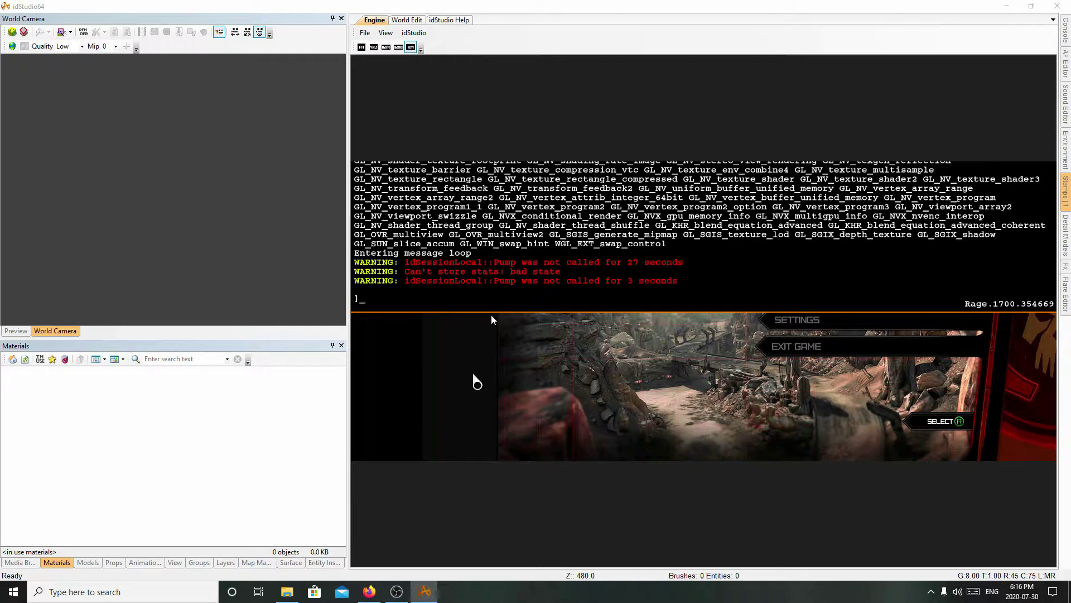
Close the game console in the Engine view and return to World Edit.
key(grave)
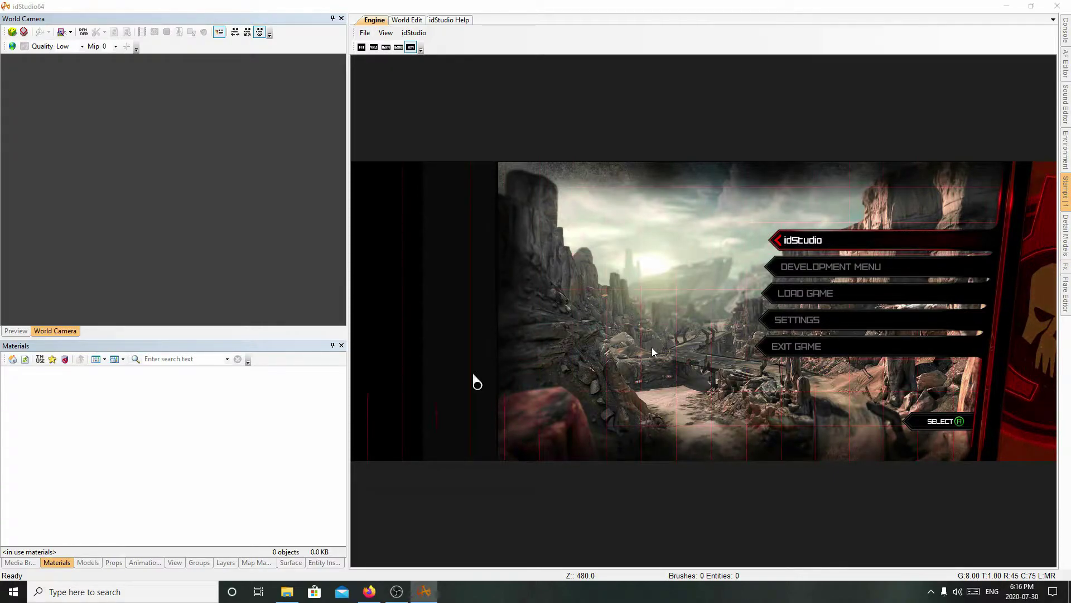
click(417, 22)
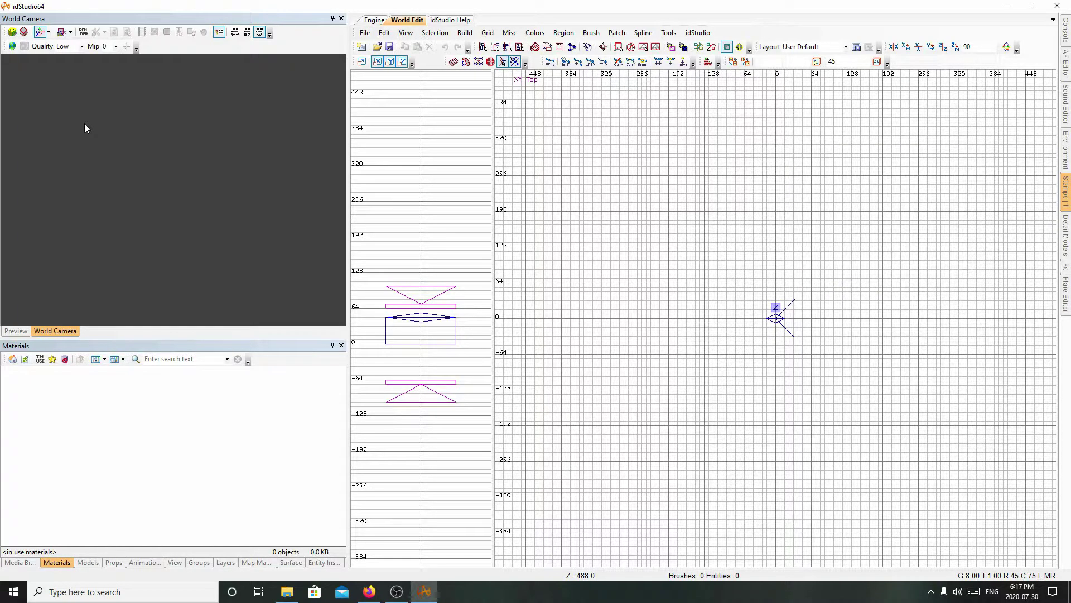
Draw a rectangular brush about 312 by 192 units around the origin in the top view, and change the grid to the XZ front view.
right_drag(29, 176, 28, 176)
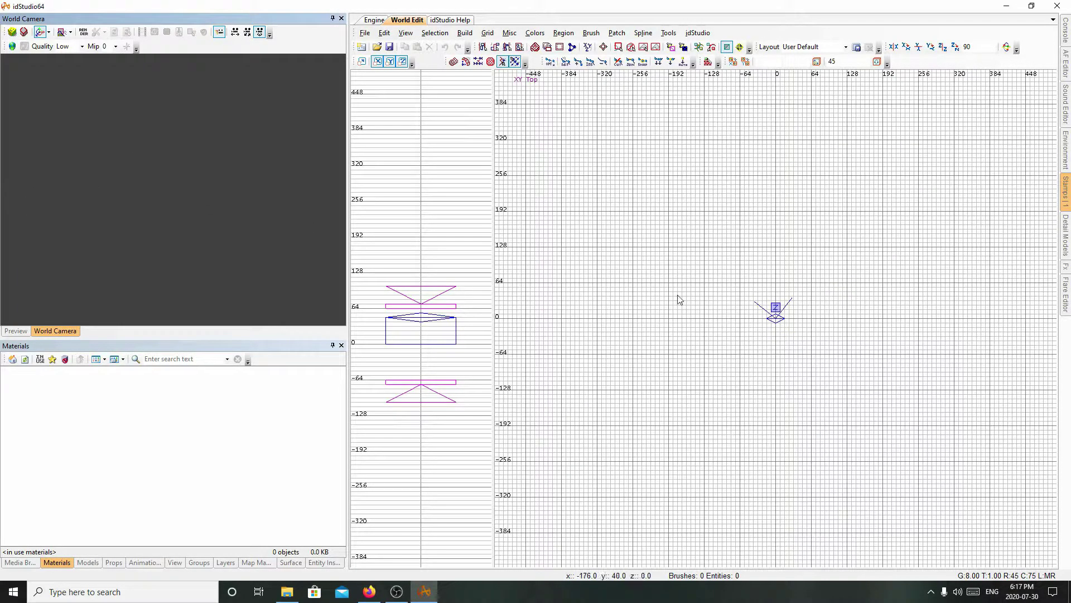
mouse_move(704, 251)
mouse_down()
mouse_move(887, 366)
mouse_move(806, 273)
mouse_move(796, 182)
mouse_up()
key(ctrl+Tab)
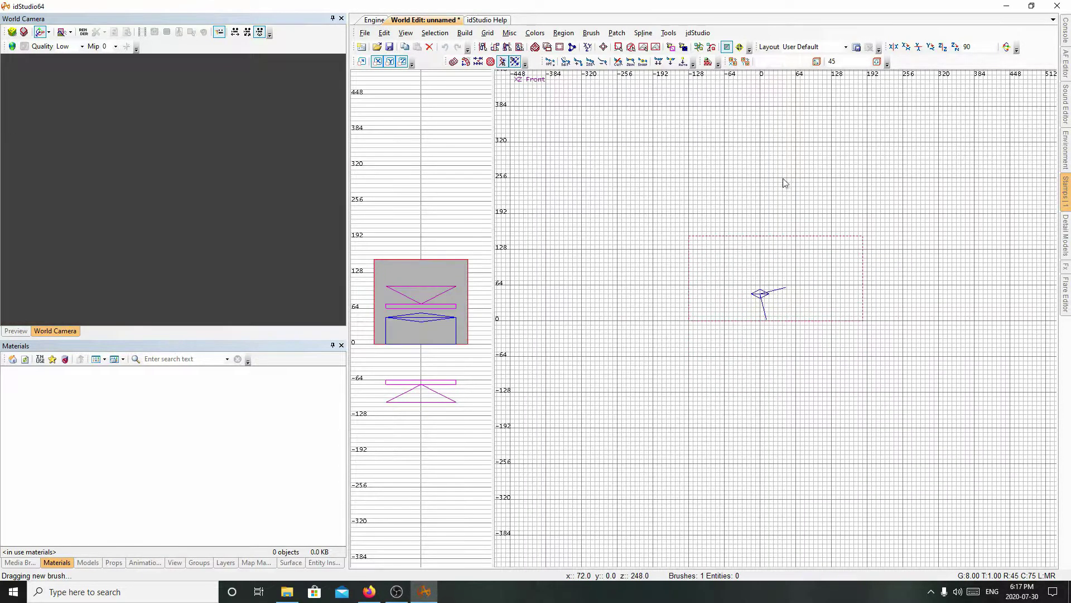
right_drag(176, 204, 176, 203)
scroll(190, 173, down, 5)
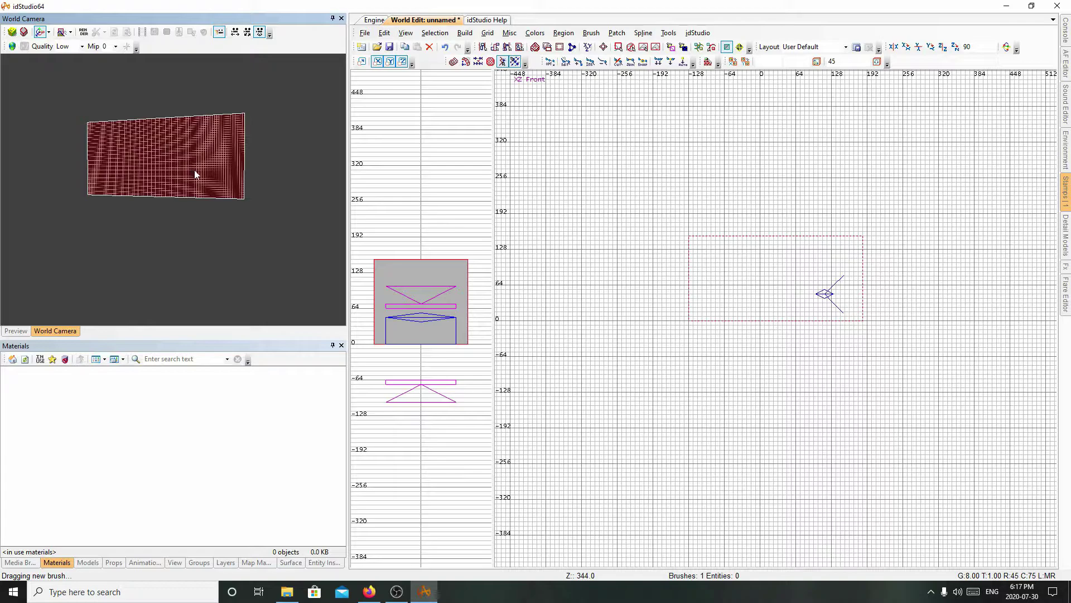
Examine the World Camera's movement toggles, including Quake WASD, and try moving the camera toward and away from the brush.
click(219, 32)
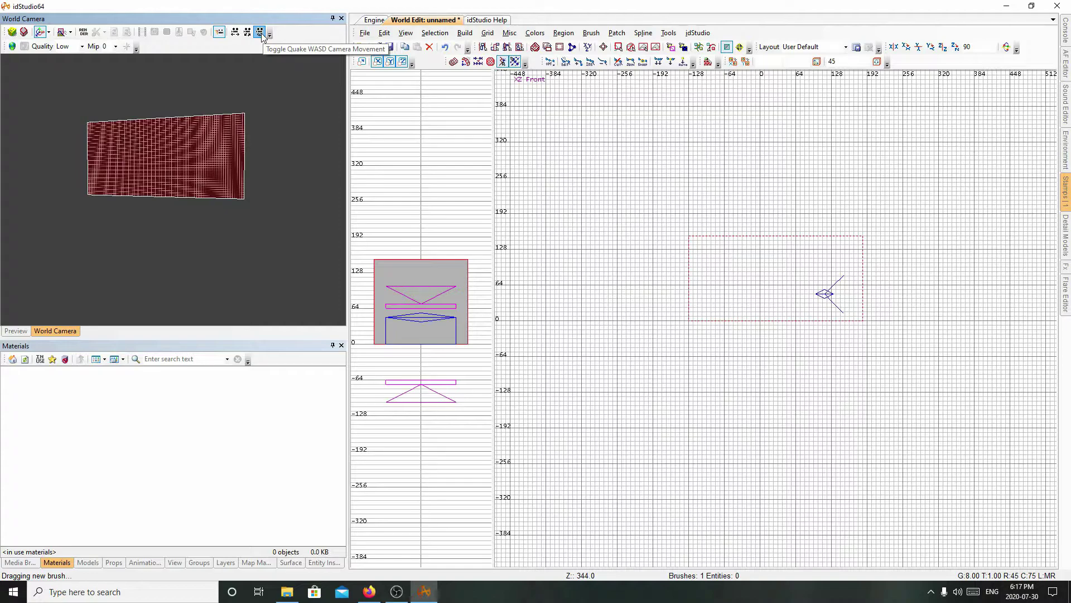
click(260, 33)
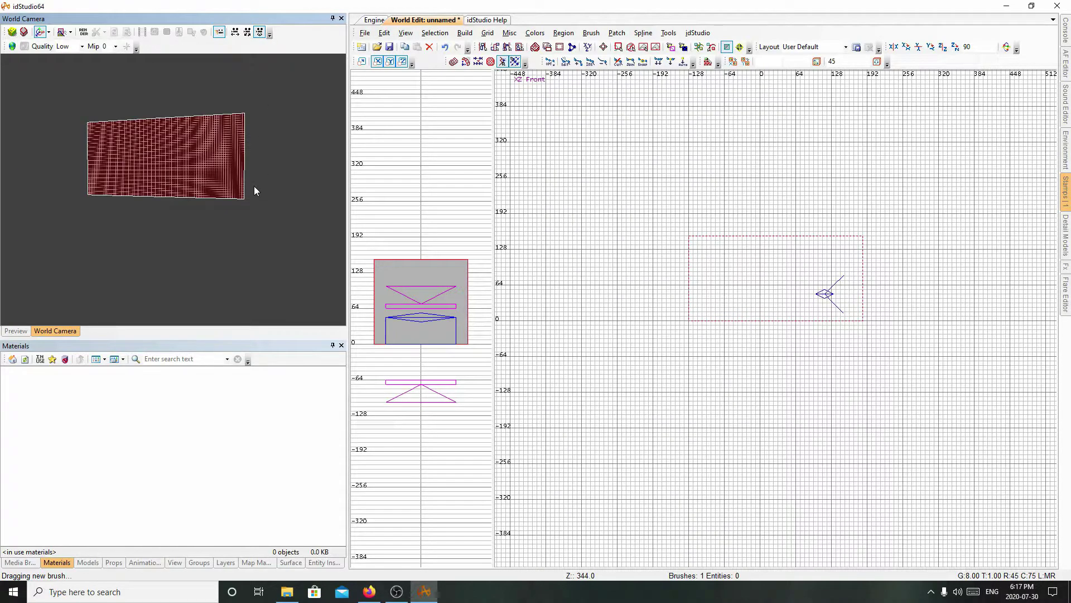
mouse_move(189, 156)
right_down()
mouse_move(233, 177)
mouse_move(193, 95)
mouse_move(109, 224)
mouse_move(192, 201)
mouse_move(109, 212)
mouse_move(193, 212)
mouse_move(137, 190)
mouse_move(187, 158)
right_up()
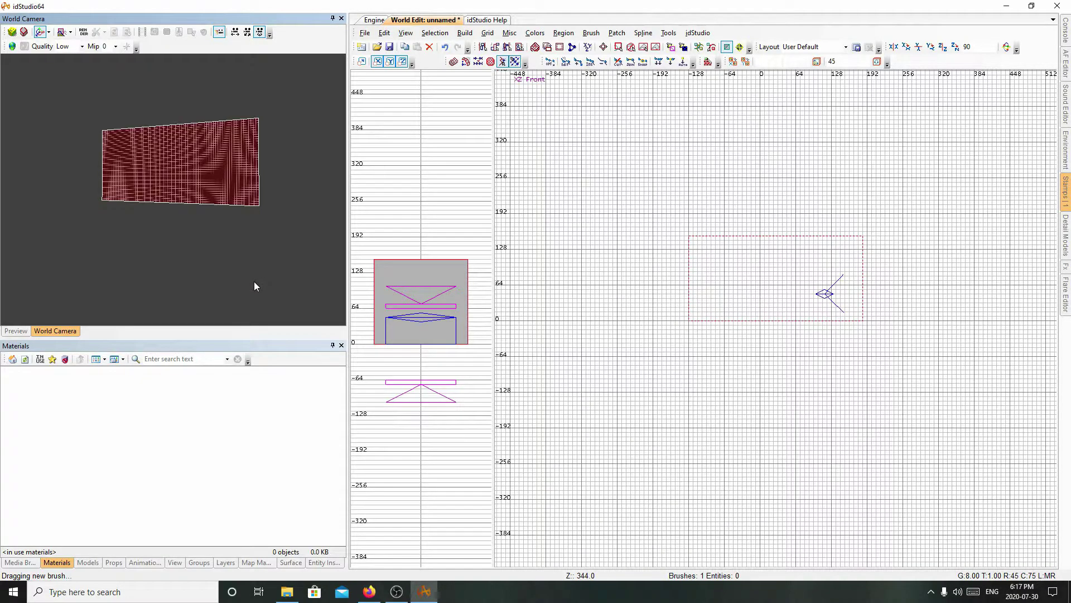
scroll(254, 284, up, 5)
scroll(253, 284, down, 5)
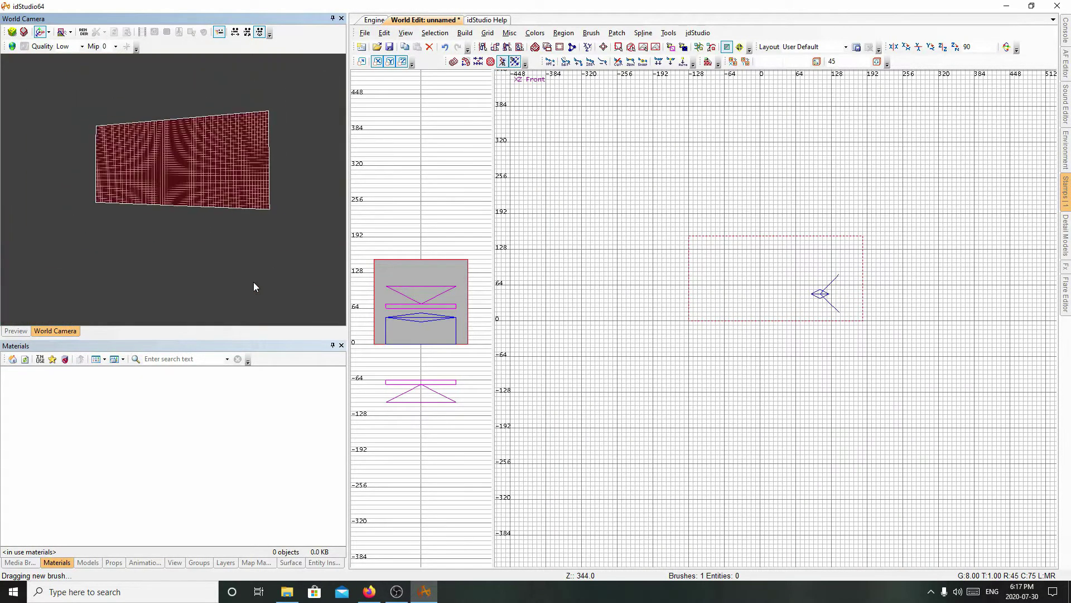
scroll(253, 283, down, 2)
scroll(254, 282, up, 4)
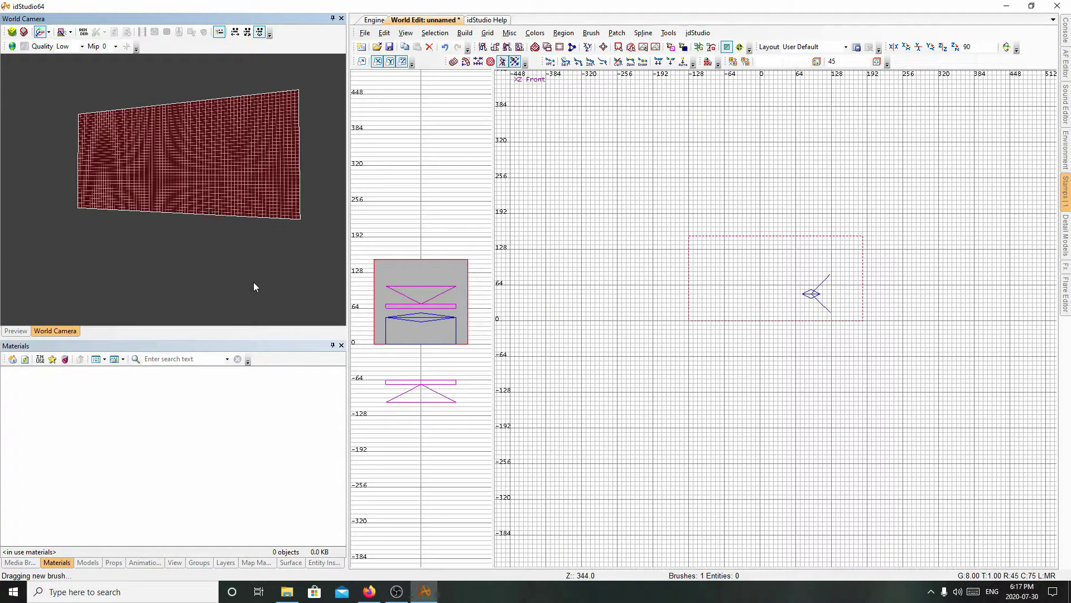
Deselect the brush and fly the World Camera around it to examine its top and sides.
key(d)
key(d)
key(d)
key(d)
key(d)
key(d)
key(d)
key(d)
key(c)
key(c)
key(c)
key(c)
mouse_move(257, 227)
right_down()
mouse_move(184, 227)
mouse_move(280, 230)
mouse_move(236, 246)
mouse_move(301, 258)
right_up()
scroll(279, 230, down, 1)
key(Escape)
scroll(235, 246, up, 2)
scroll(235, 245, up, 3)
scroll(272, 258, down, 4)
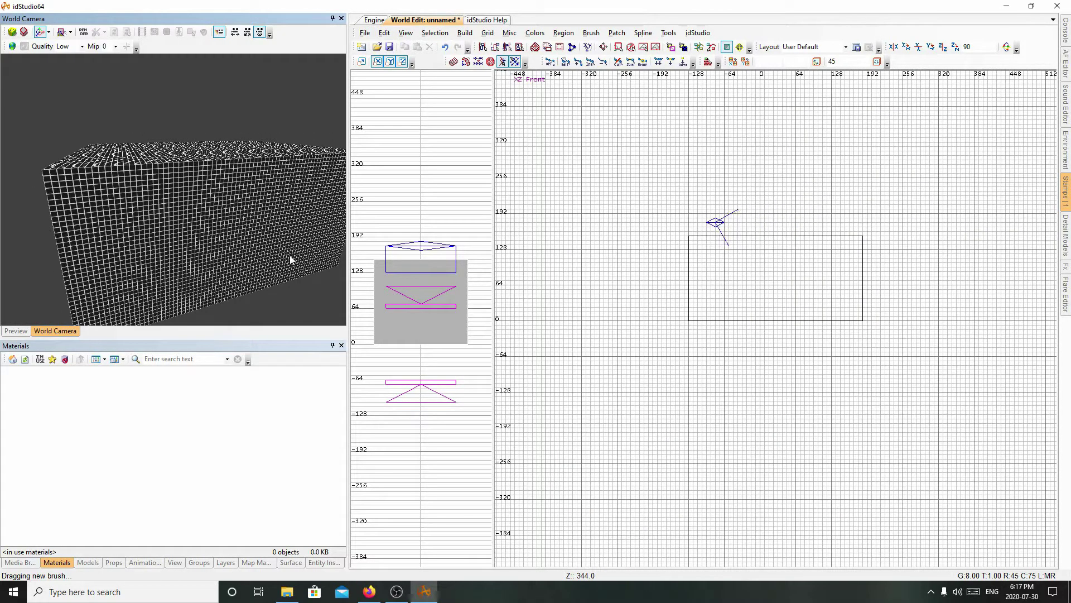
mouse_move(223, 227)
right_down()
mouse_move(206, 267)
mouse_move(184, 279)
right_up()
scroll(205, 268, up, 3)
scroll(186, 284, up, 3)
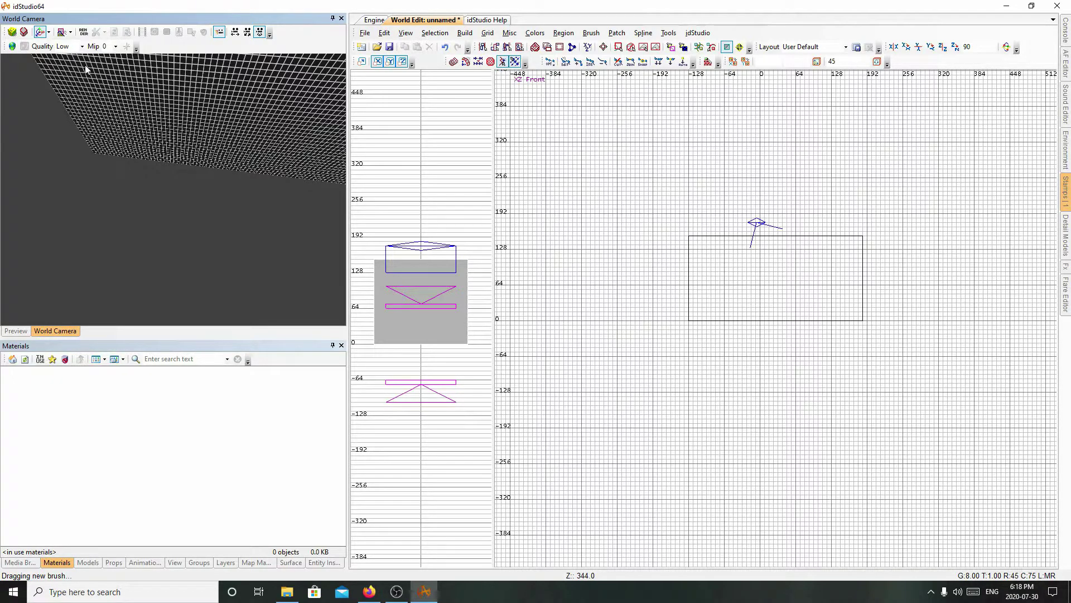
Try Mip level 3 in the World Camera and set it back to 0.
click(115, 47)
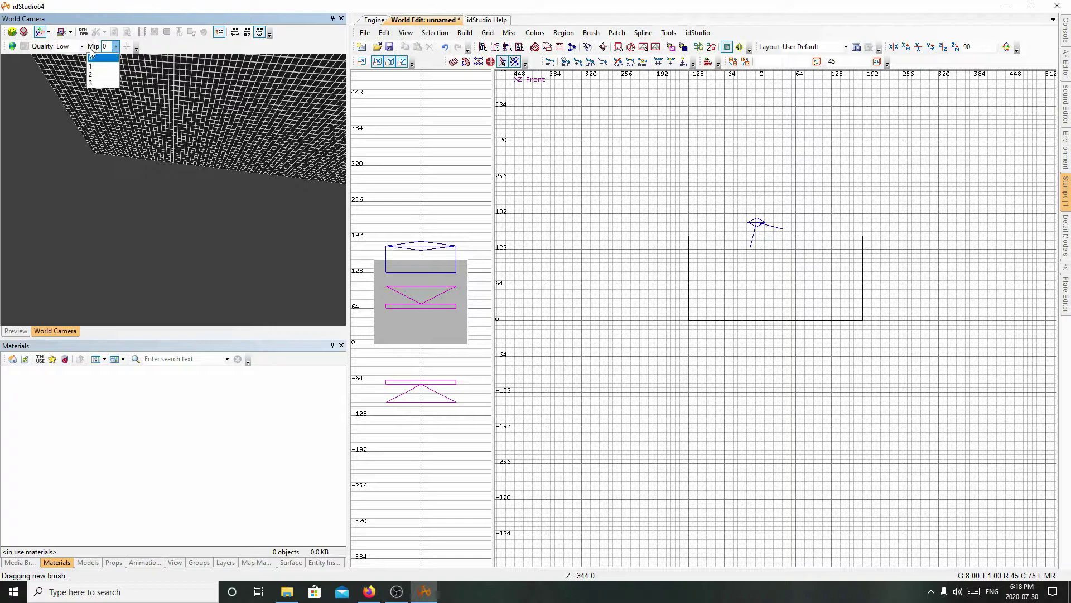
click(189, 55)
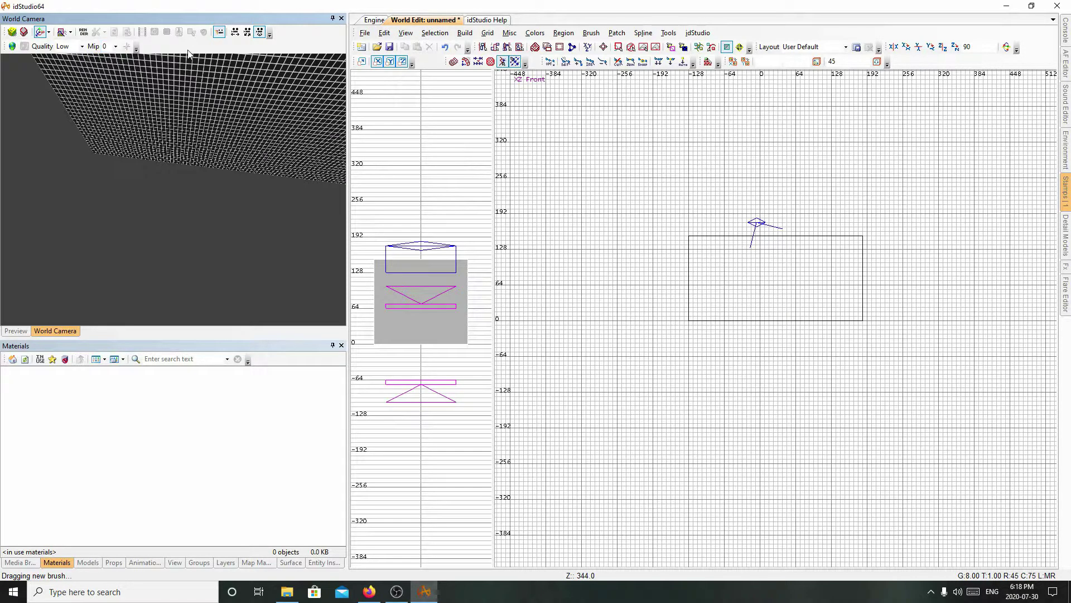
click(114, 47)
click(114, 47)
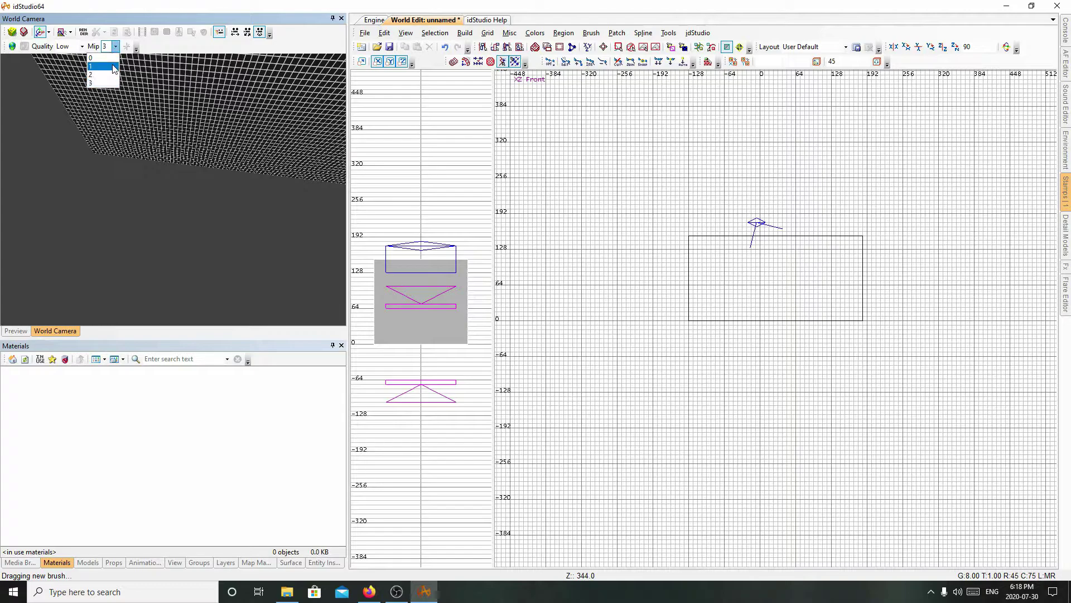
click(108, 58)
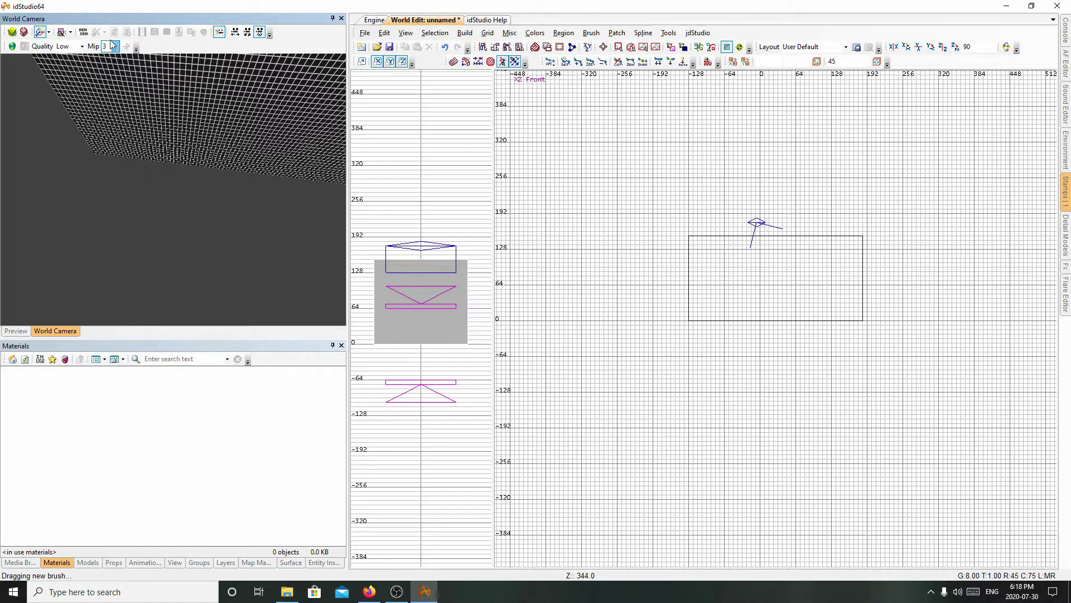
Fly the World Camera up and away from the brush to view the whole block from above.
right_drag(161, 90, 113, 134)
key(d)
key(d)
key(d)
key(d)
key(Down)
key(Down)
key(Down)
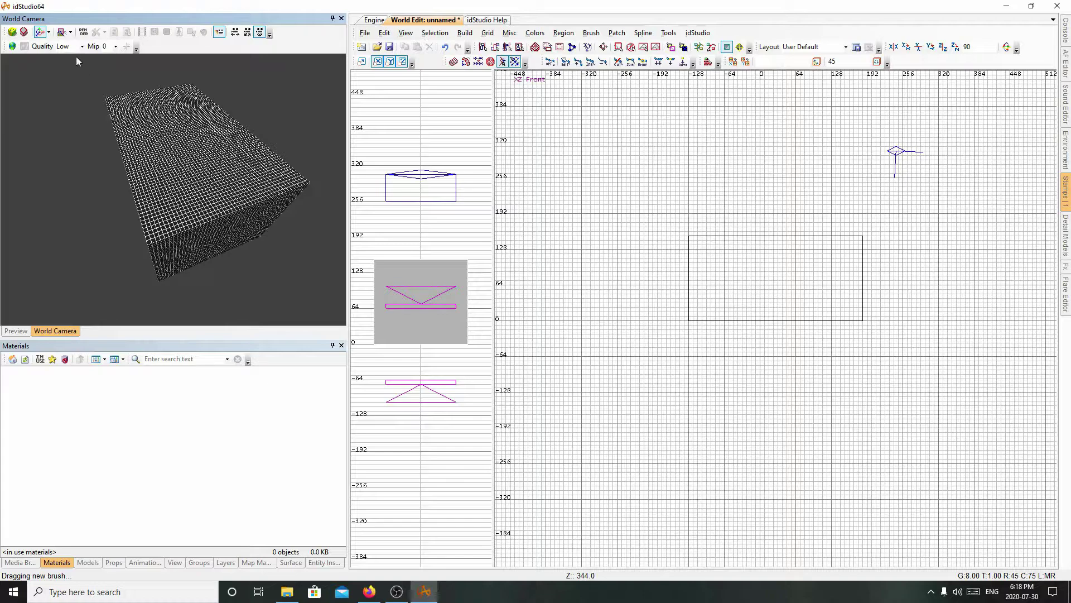
Set the World Camera quality to High, and switch its rendered view on and back off.
click(82, 47)
click(74, 64)
click(83, 34)
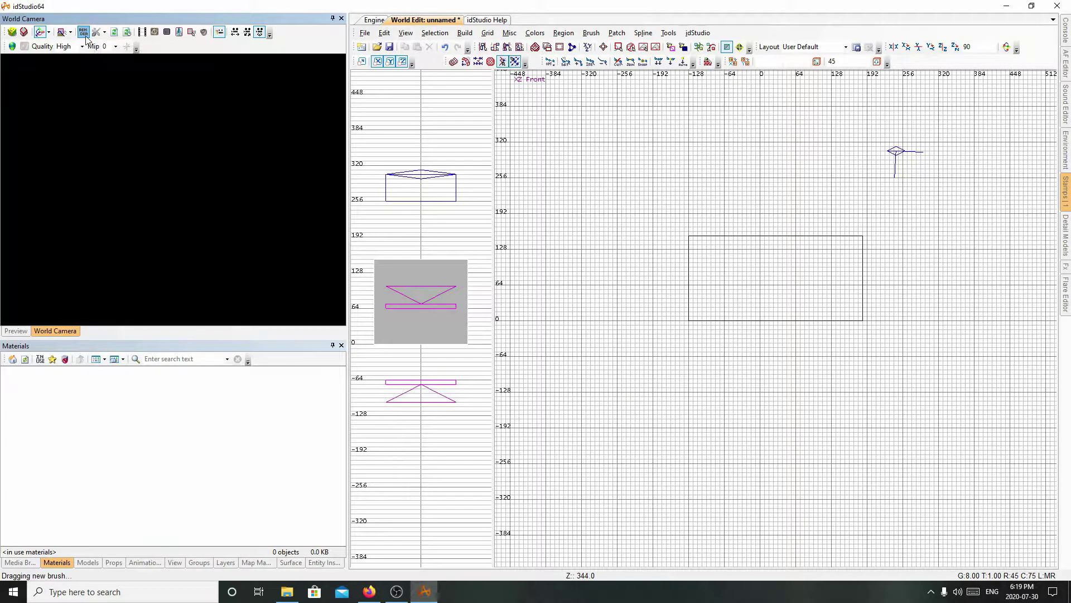
right_drag(113, 160, 206, 151)
click(84, 33)
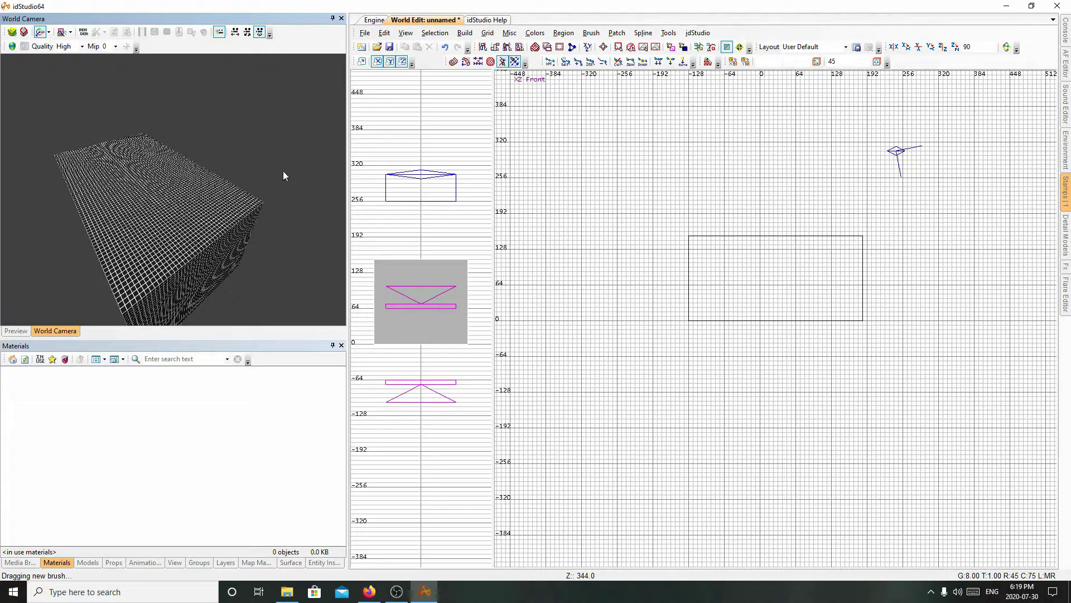
Stretch the brush taller and raise it to a top height of about 280 units, and return the grid to the top view.
click(767, 290)
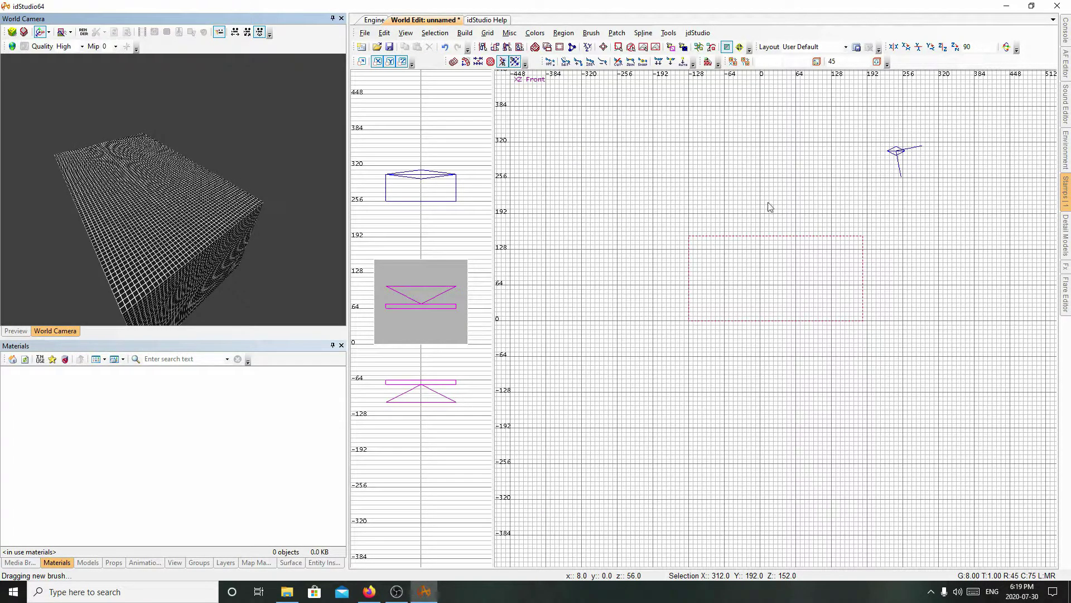
drag(770, 201, 761, 254)
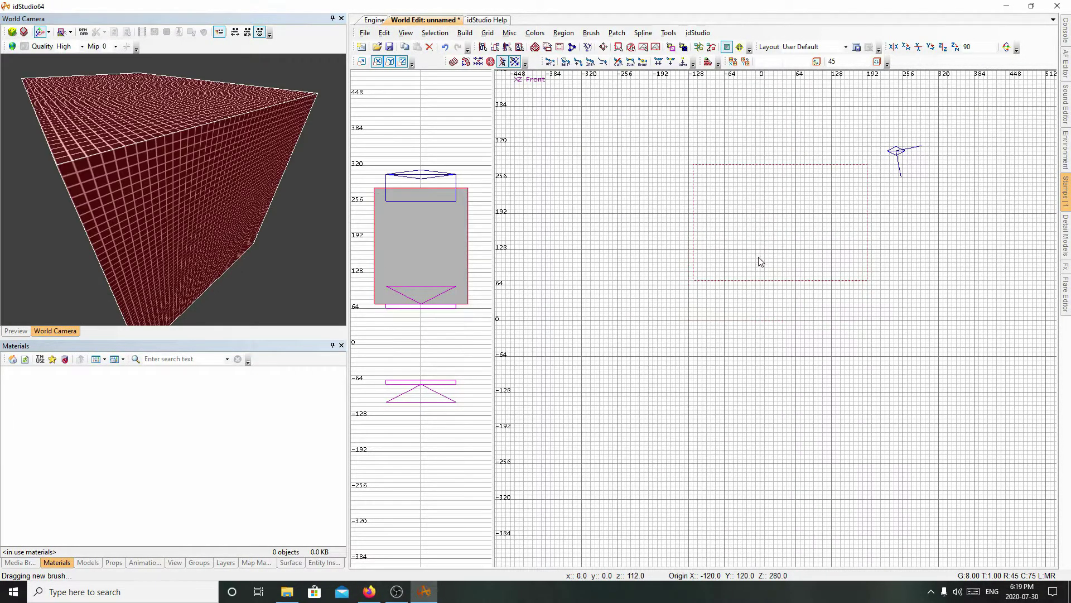
key(ctrl+Tab)
key(ctrl+Tab)
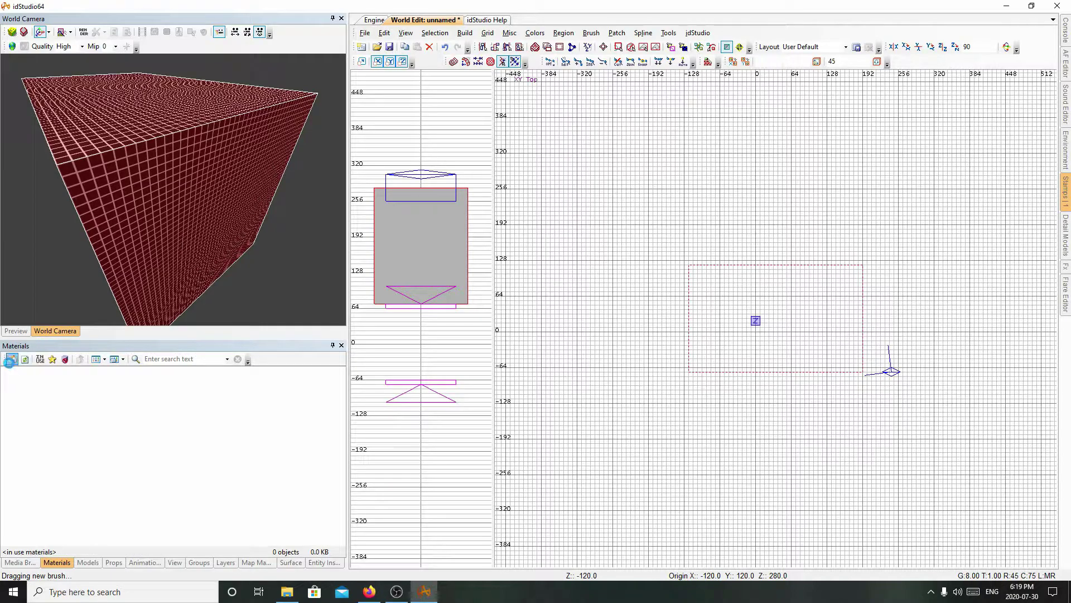
Apply the bricks1d material from textures/d_industrialcity to the selected brush, and close the Material Inspector.
click(12, 358)
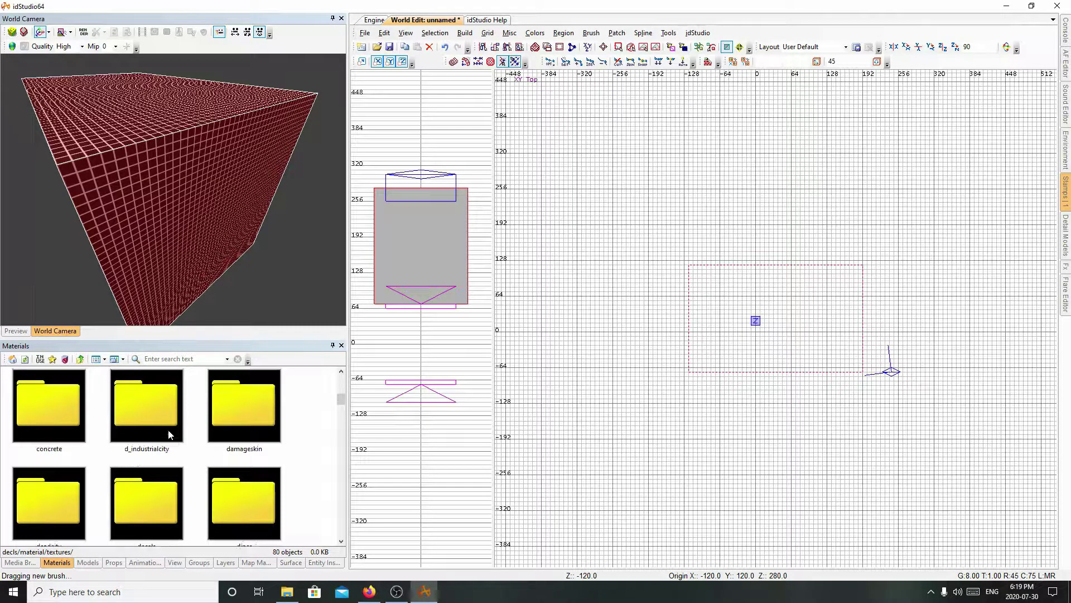
double_click(153, 422)
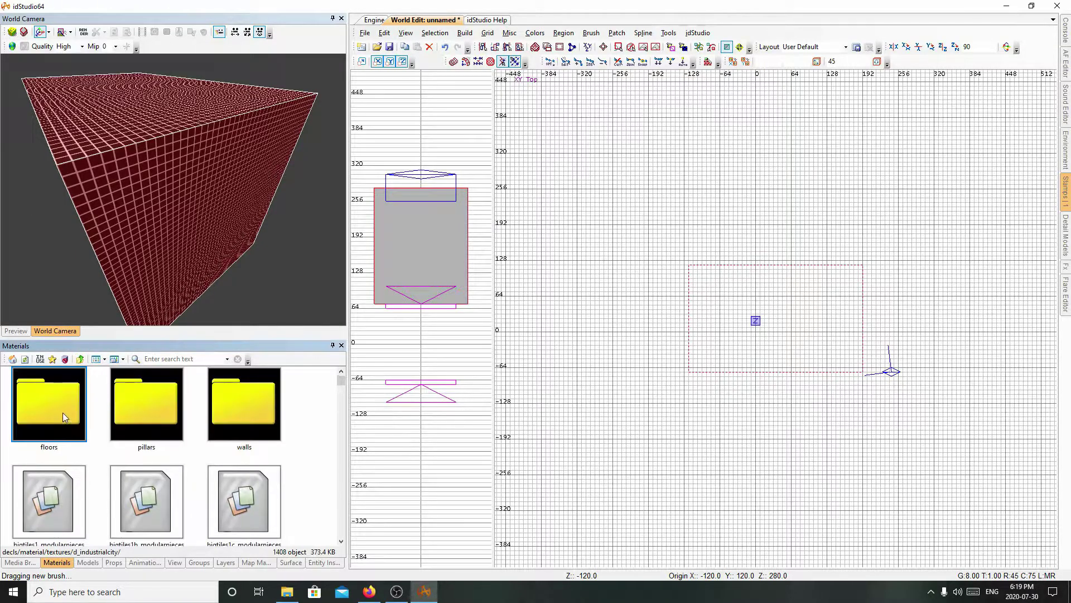
scroll(102, 441, down, 5)
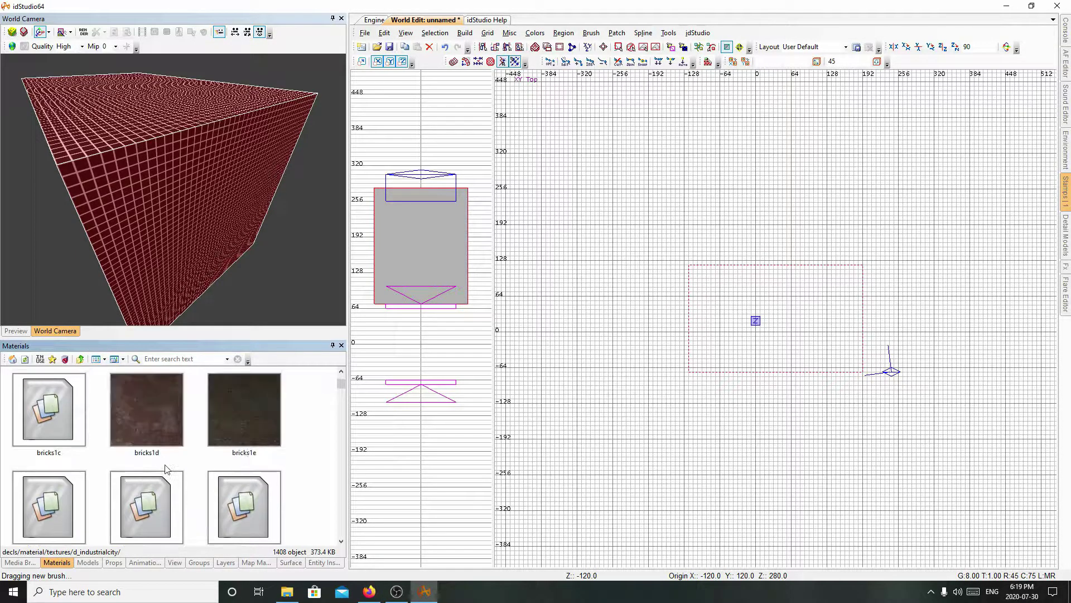
double_click(162, 411)
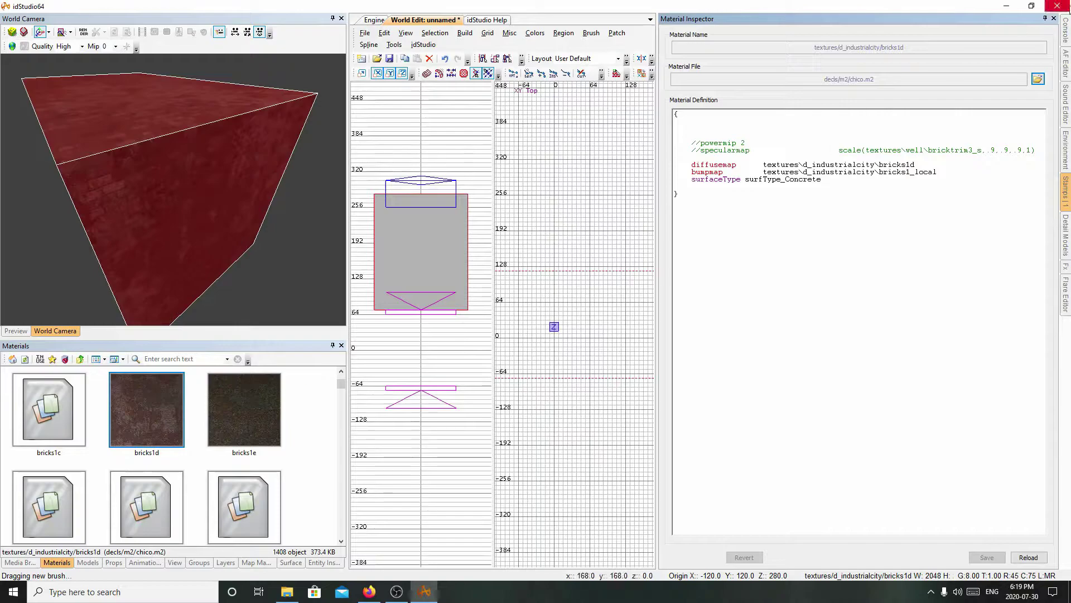
click(1054, 18)
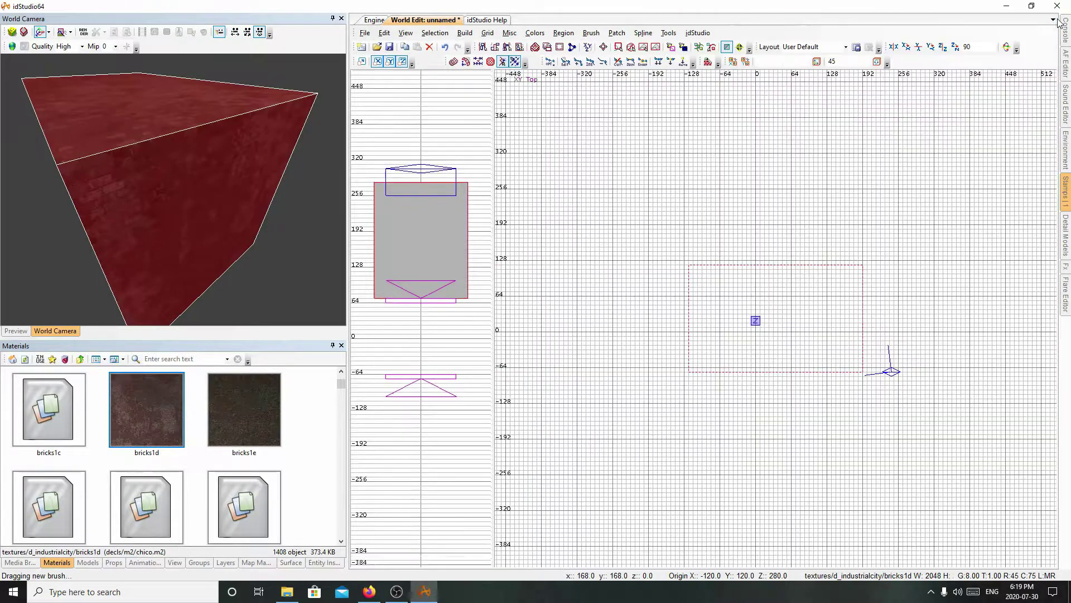
Hollow the brush into a room, deselect it, and move the World Camera inside.
click(562, 47)
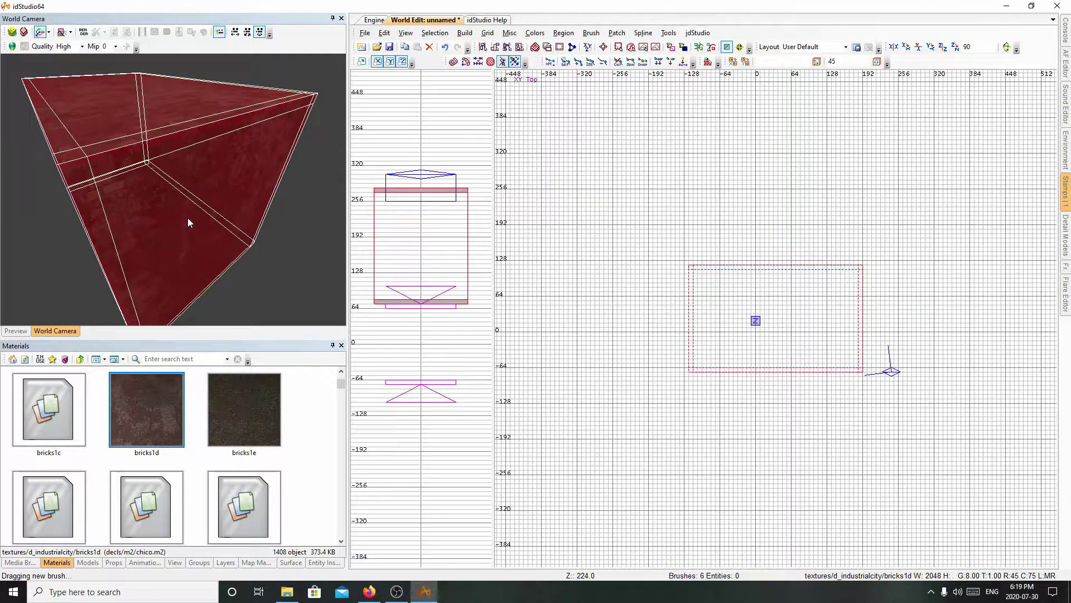
scroll(186, 218, up, 5)
scroll(186, 217, up, 3)
mouse_move(187, 218)
right_down()
mouse_move(160, 228)
mouse_move(166, 188)
right_up()
key(Escape)
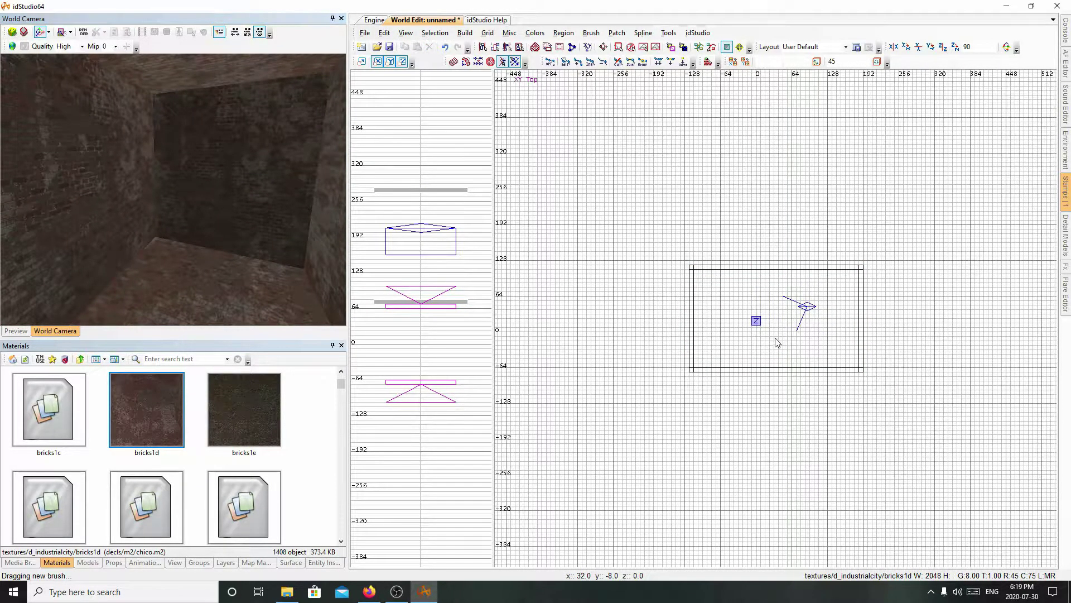
Add a new entity from the player category inside the room, near its lower wall in the top view.
right_click(762, 349)
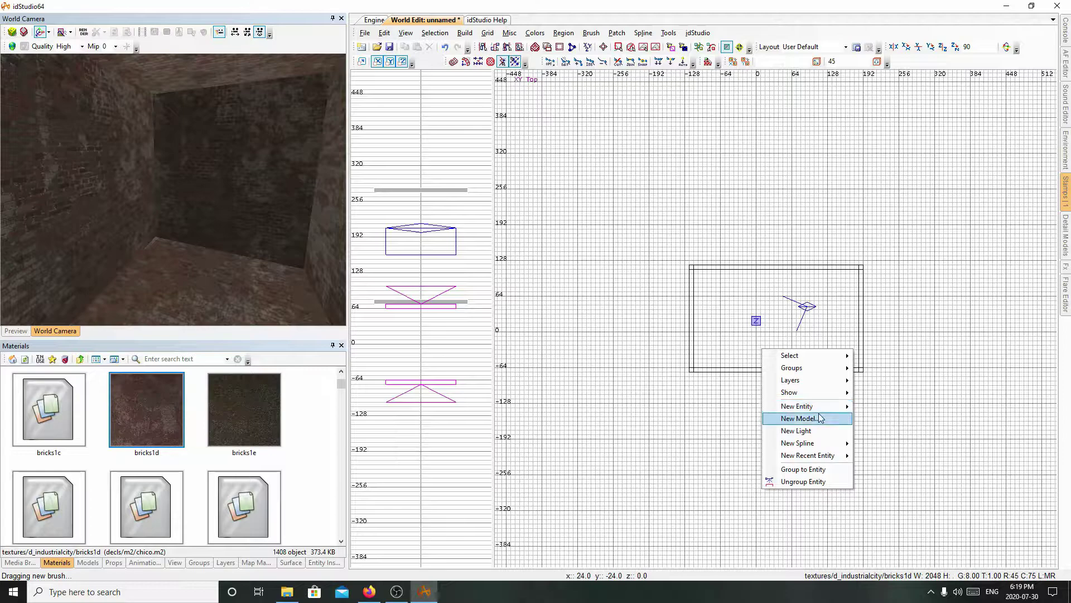
mouse_move(831, 406)
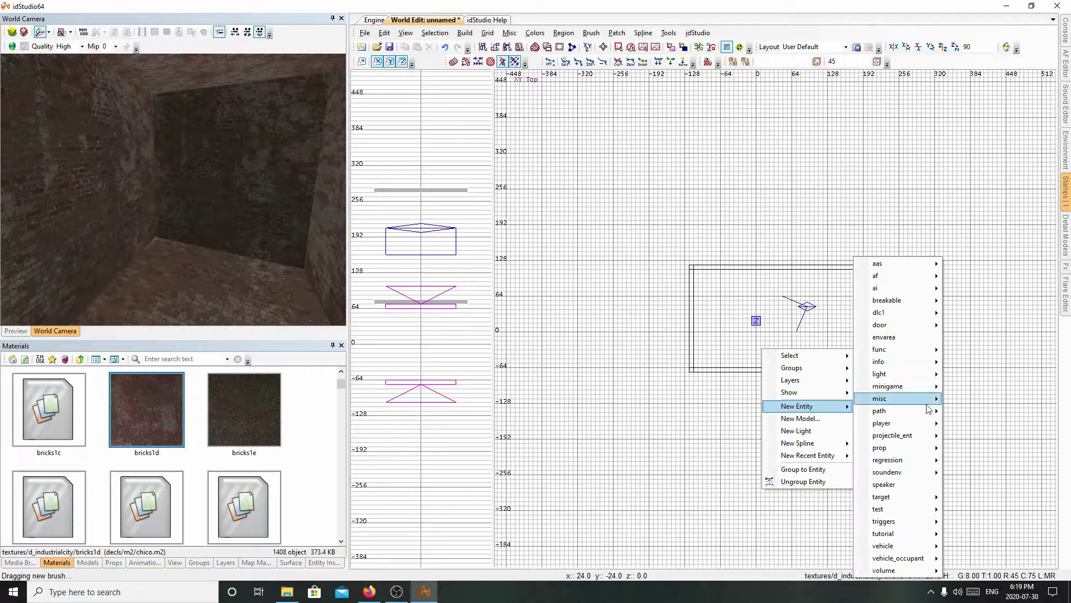
mouse_move(917, 426)
click(967, 424)
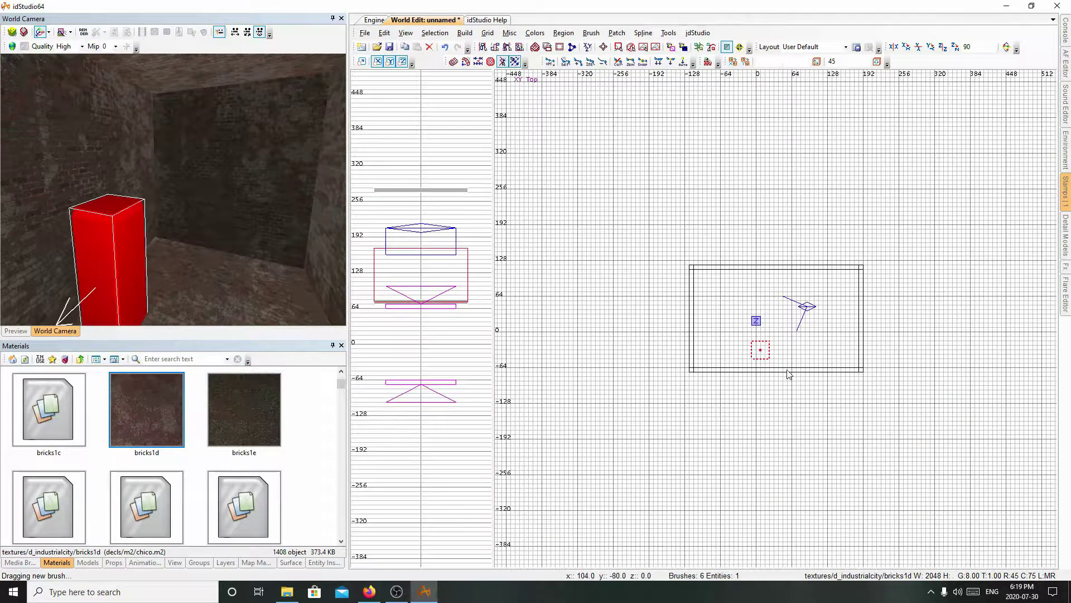
Raise the player entity just above the room's floor in the XZ front view, and deselect it.
key(ctrl+Tab)
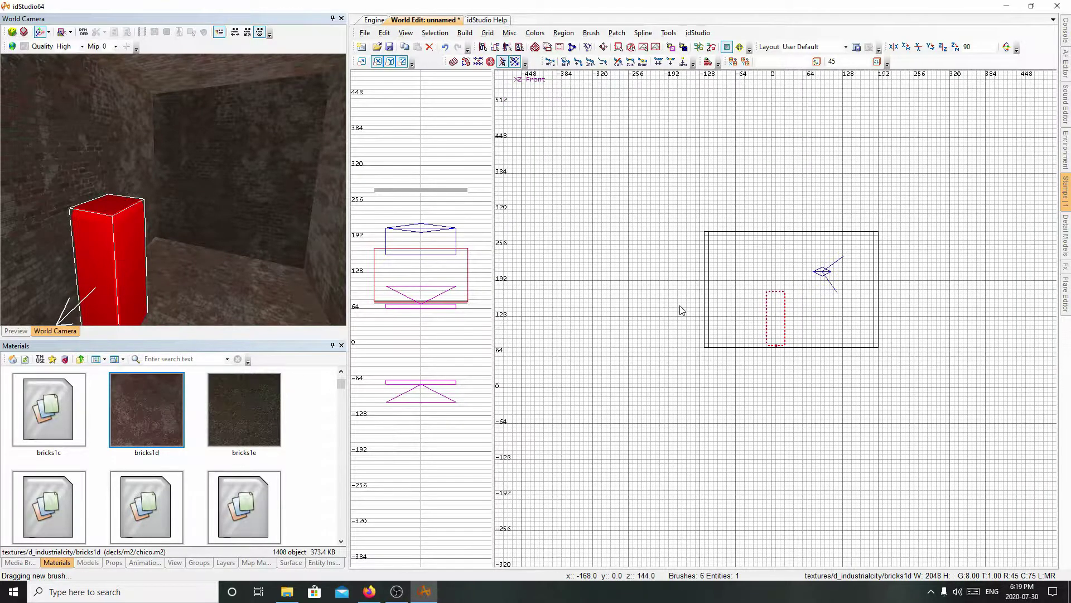
drag(775, 342, 775, 333)
key(Escape)
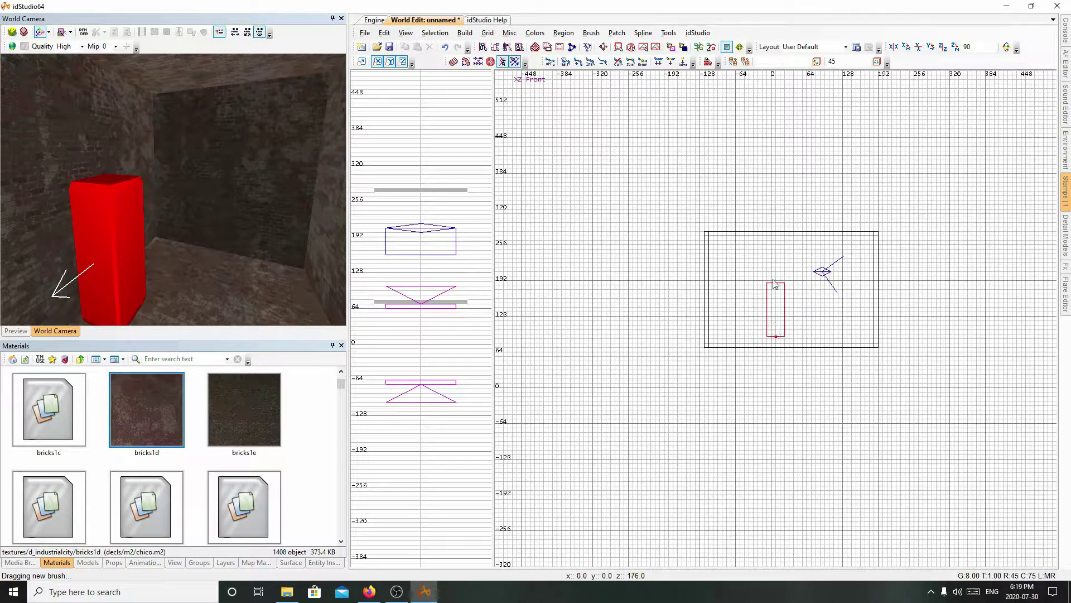
Add a new light and position it inside the room at about X 48, Y 16, Z 168 using the XZ front and YZ side views.
right_click(781, 213)
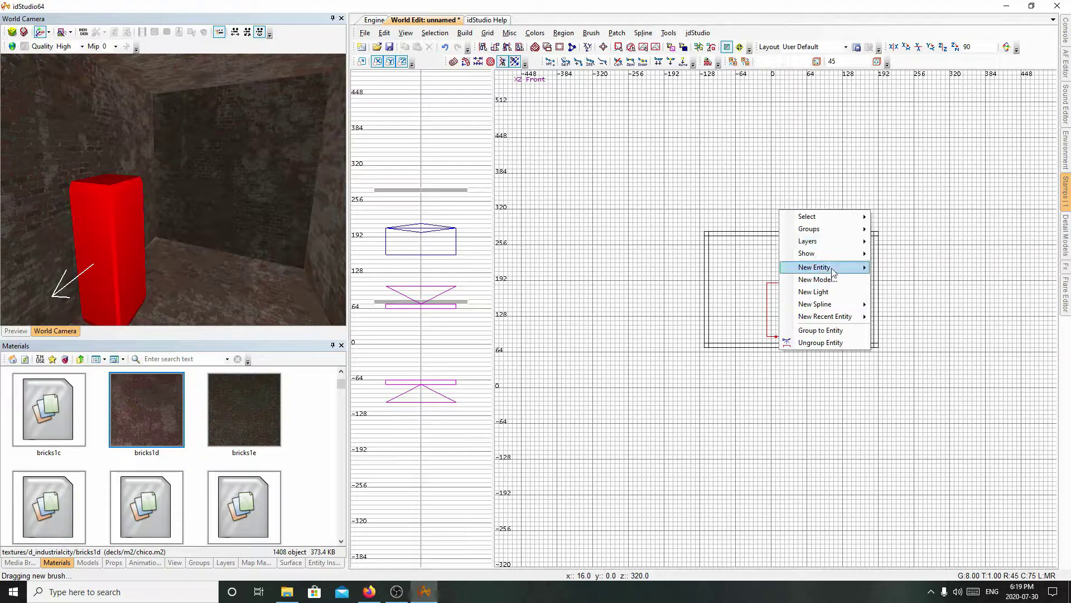
click(835, 296)
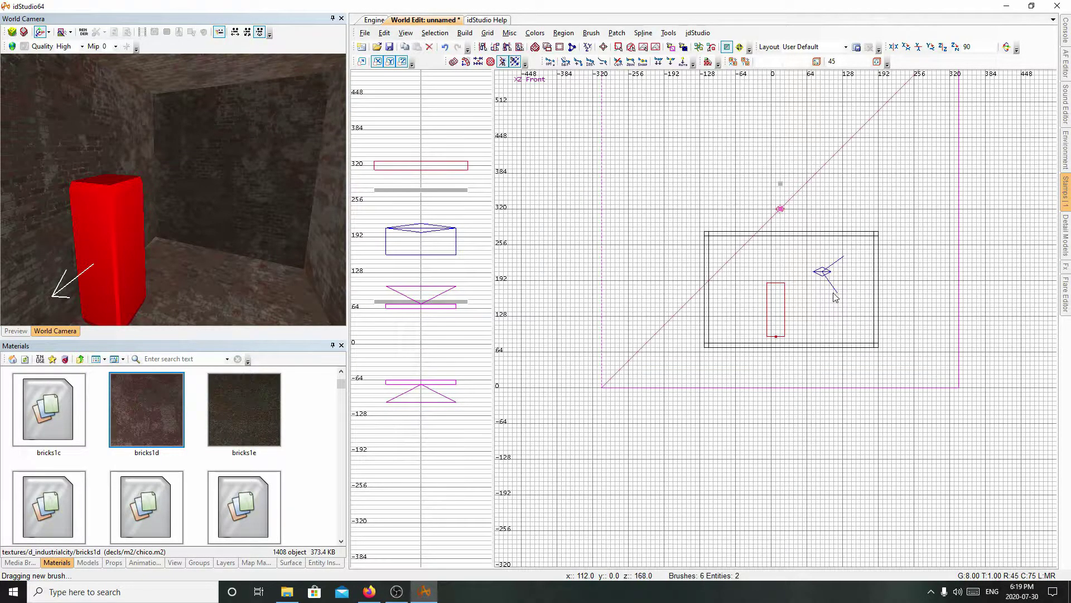
drag(823, 338, 824, 364)
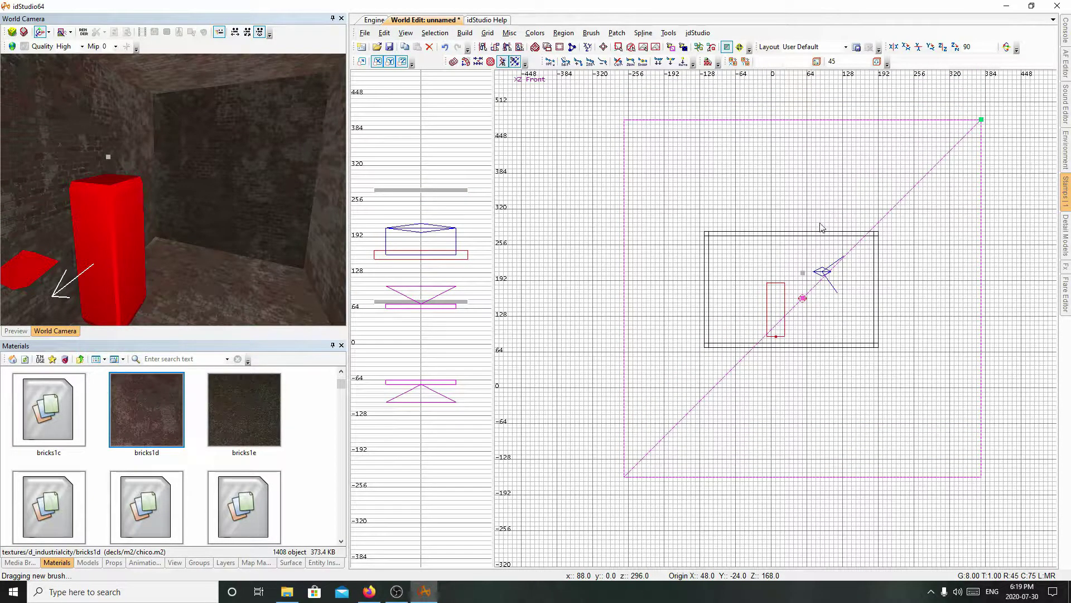
key(ctrl+Tab)
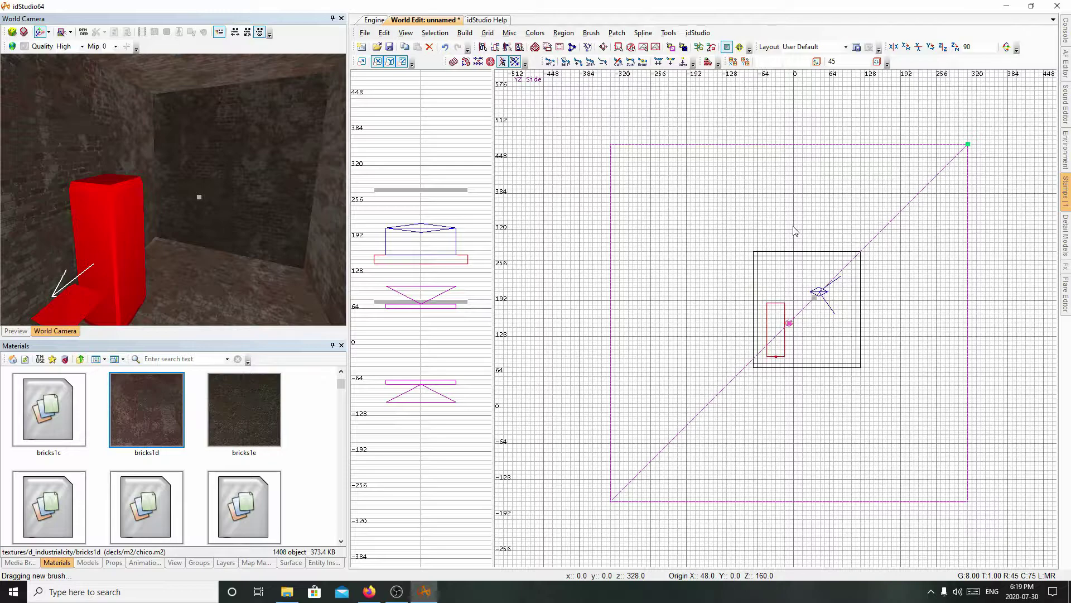
drag(794, 227, 802, 223)
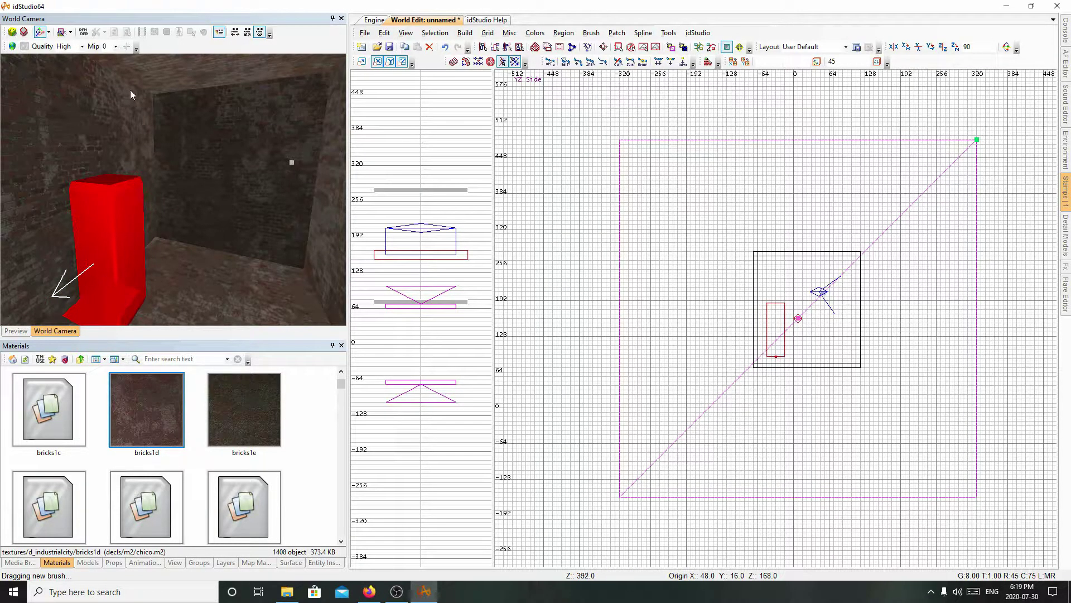
Turn on lit rendering in the World Camera, deselect the light, and inspect the illuminated room from several angles.
click(83, 32)
click(86, 33)
right_drag(197, 166, 219, 167)
scroll(213, 169, up, 5)
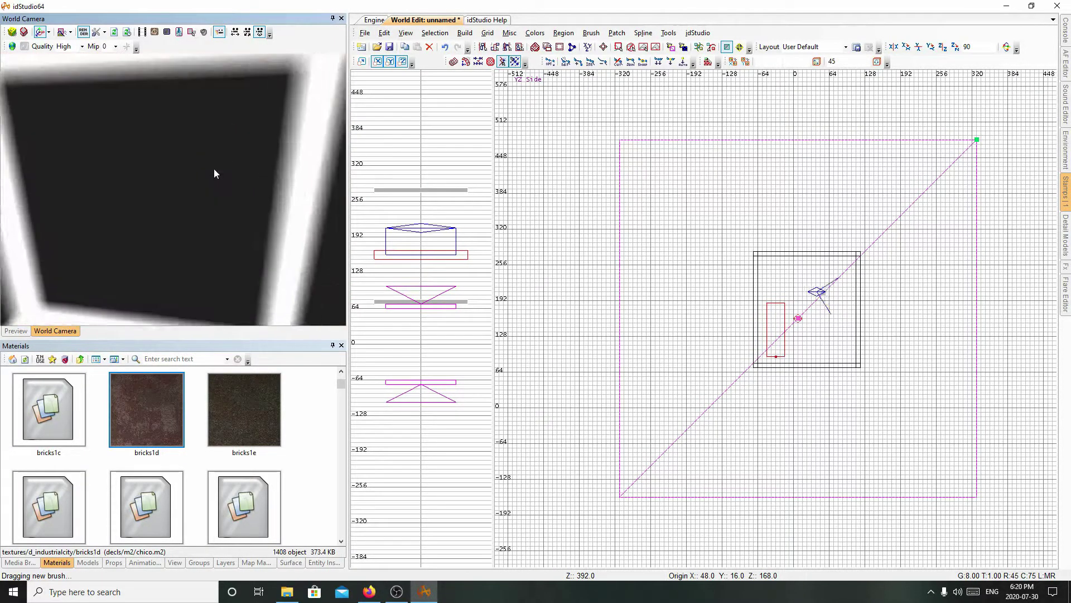
scroll(303, 162, down, 6)
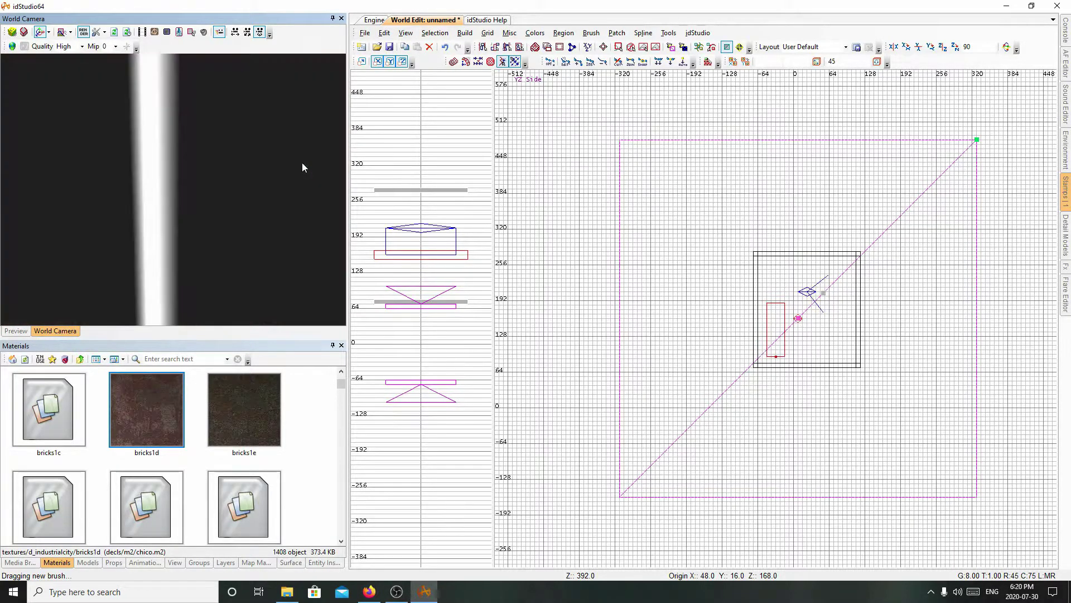
right_drag(294, 138, 238, 204)
scroll(237, 205, up, 5)
scroll(238, 210, down, 6)
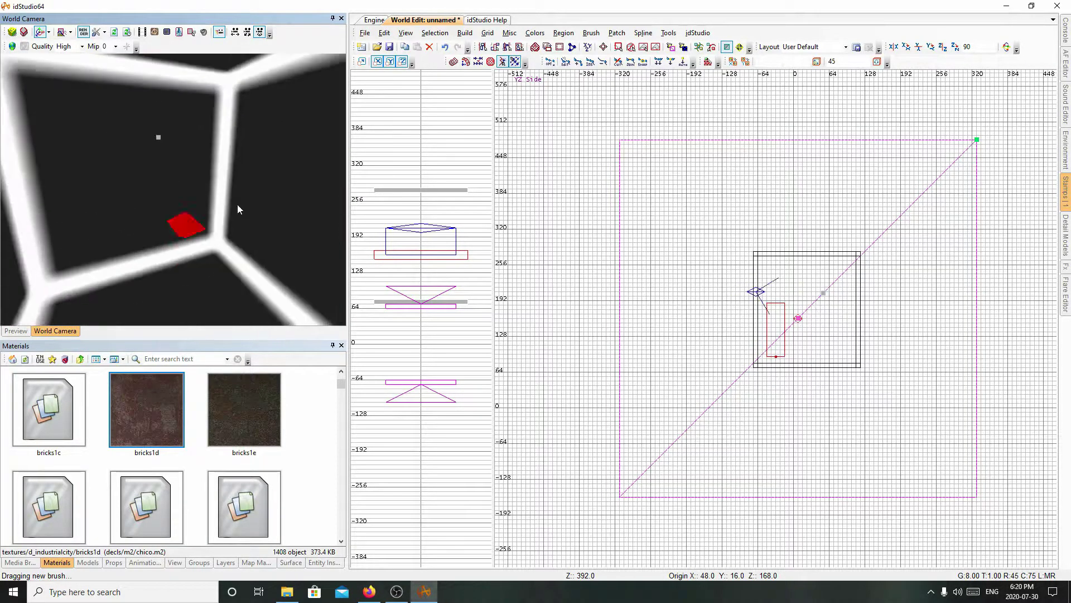
scroll(221, 215, up, 5)
mouse_move(221, 214)
right_down()
mouse_move(308, 183)
mouse_move(270, 217)
mouse_move(302, 240)
right_up()
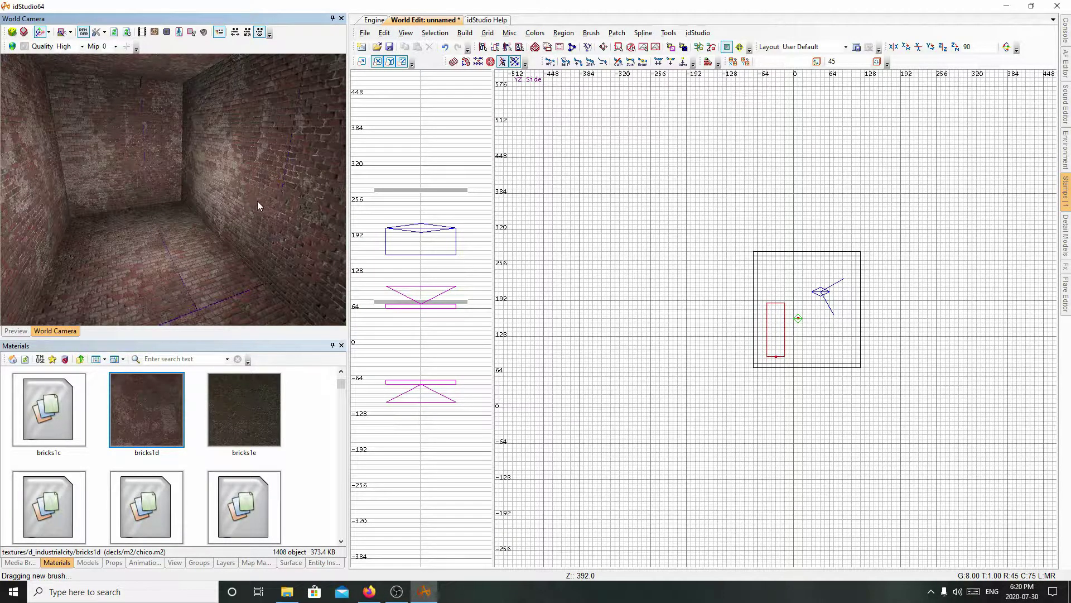
Insert the model models/mapobjects/prison/p_prison_rebar_01.lwo, shift it further into the room, and deselect it.
right_click(834, 332)
click(904, 400)
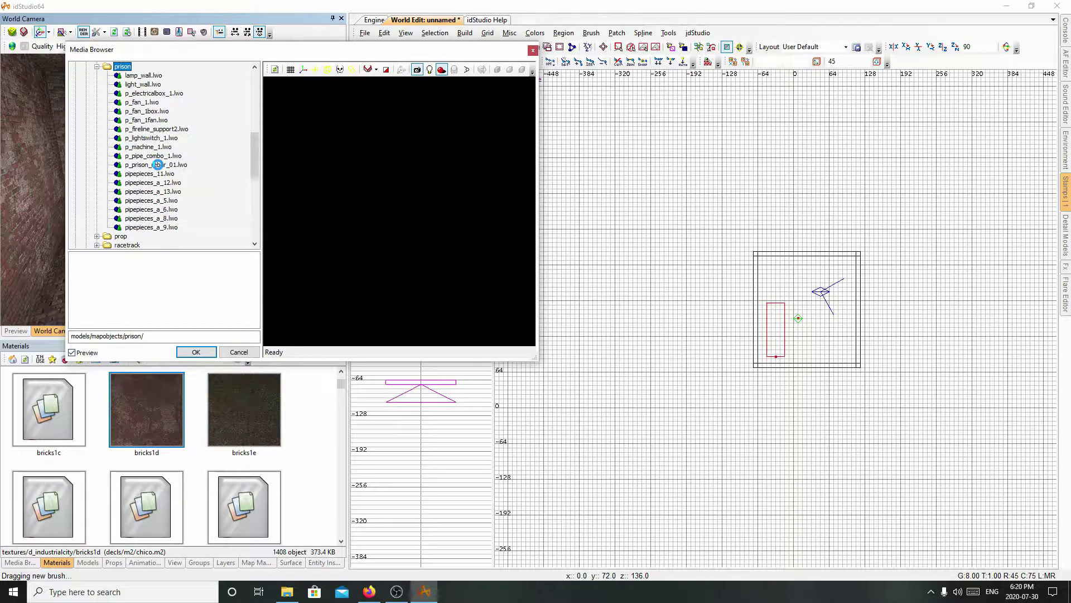
click(158, 164)
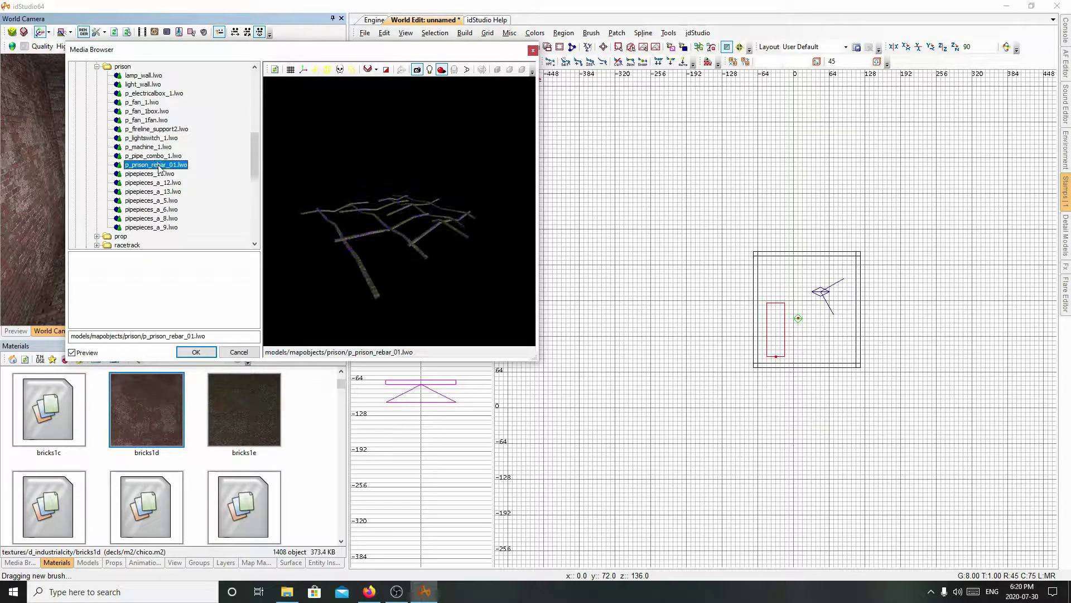
click(208, 352)
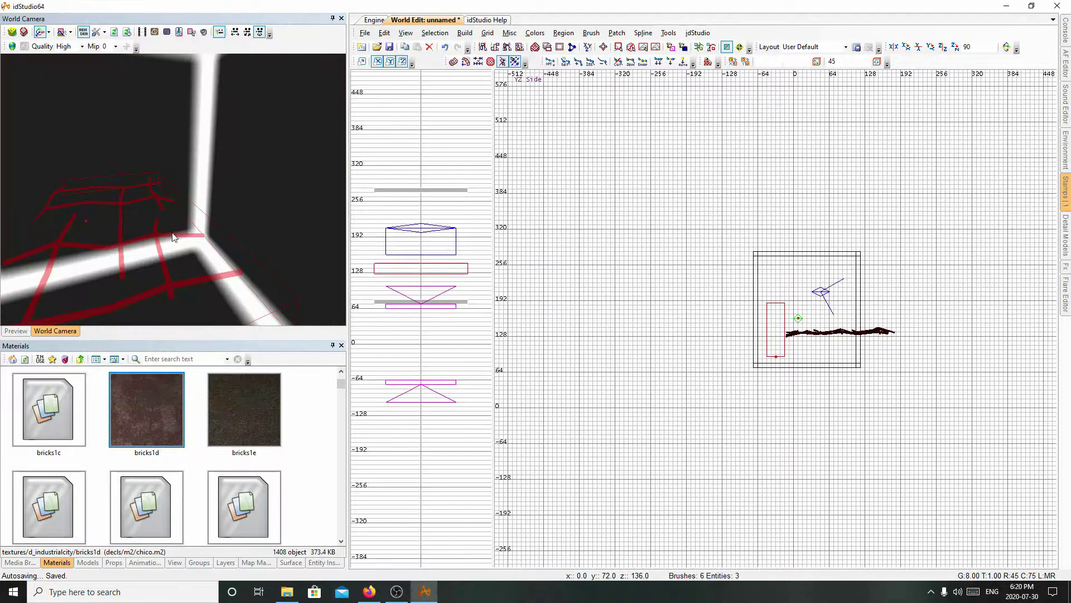
drag(159, 237, 177, 227)
key(Escape)
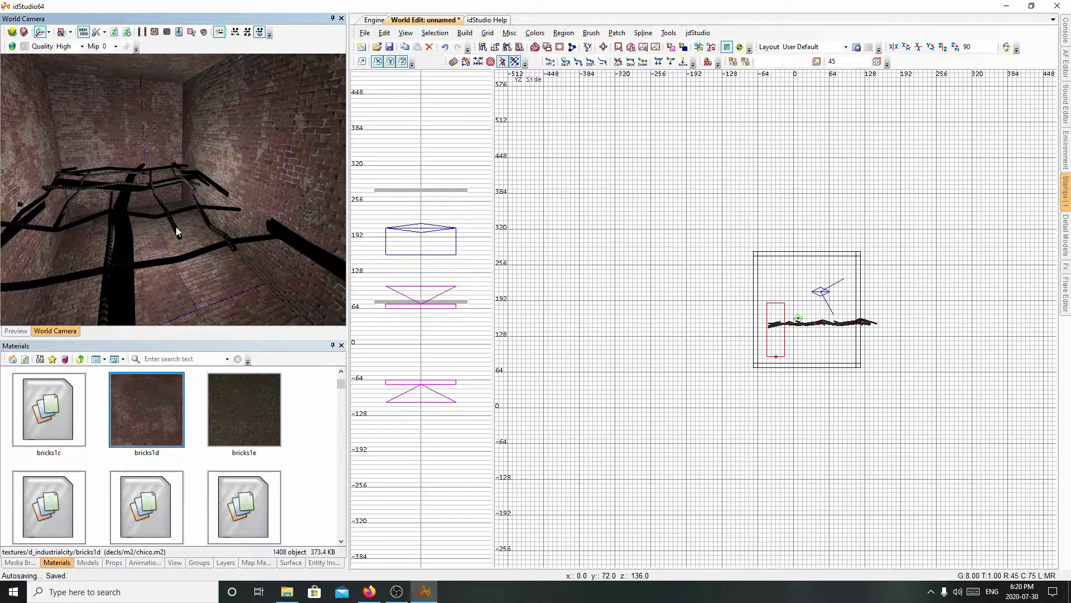
mouse_move(148, 262)
right_down()
mouse_move(89, 254)
mouse_move(185, 237)
right_up()
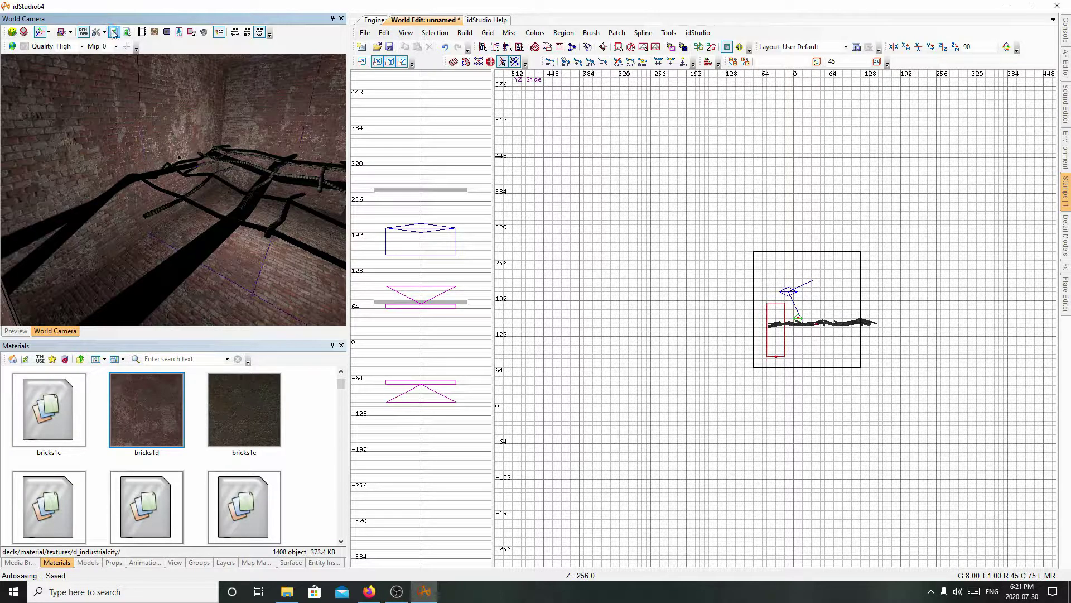
Raise the rebar model about 40 units, refresh the World Camera, and inspect the room's lighting around it.
click(237, 209)
drag(240, 209, 251, 187)
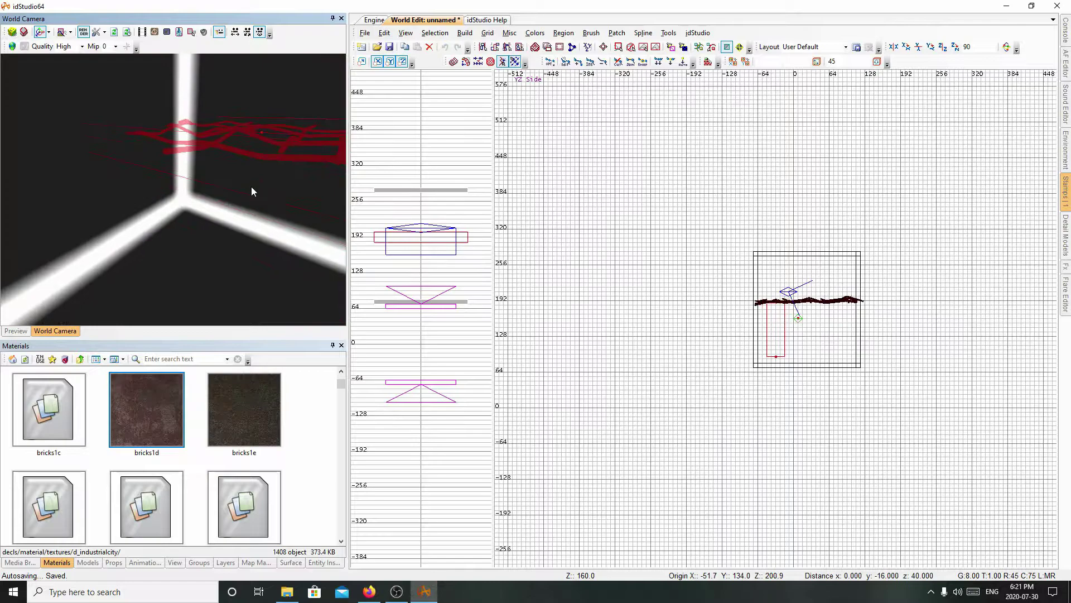
click(114, 32)
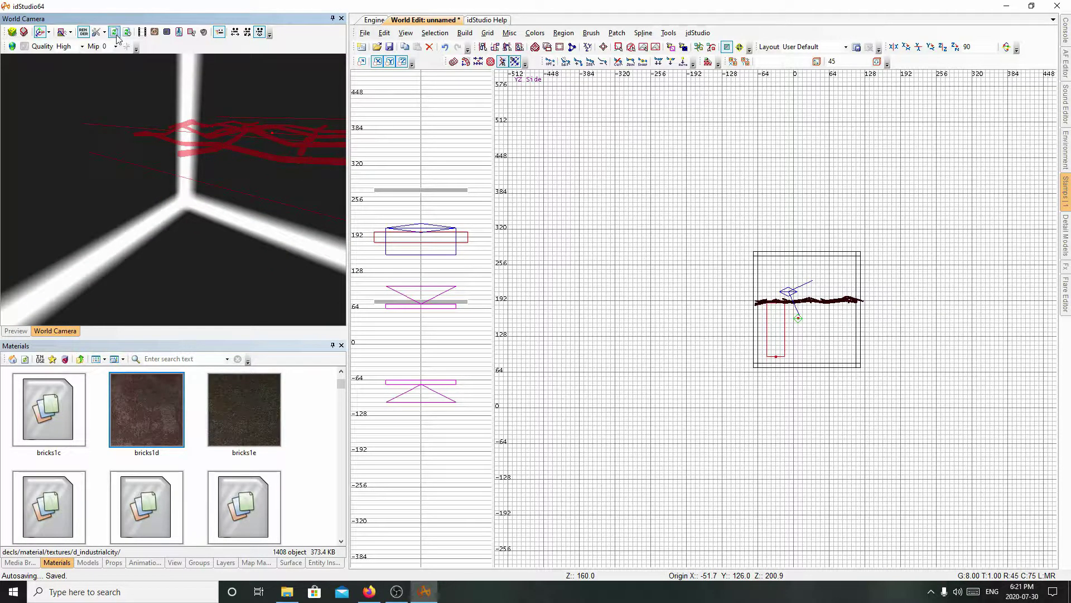
right_drag(151, 101, 102, 114)
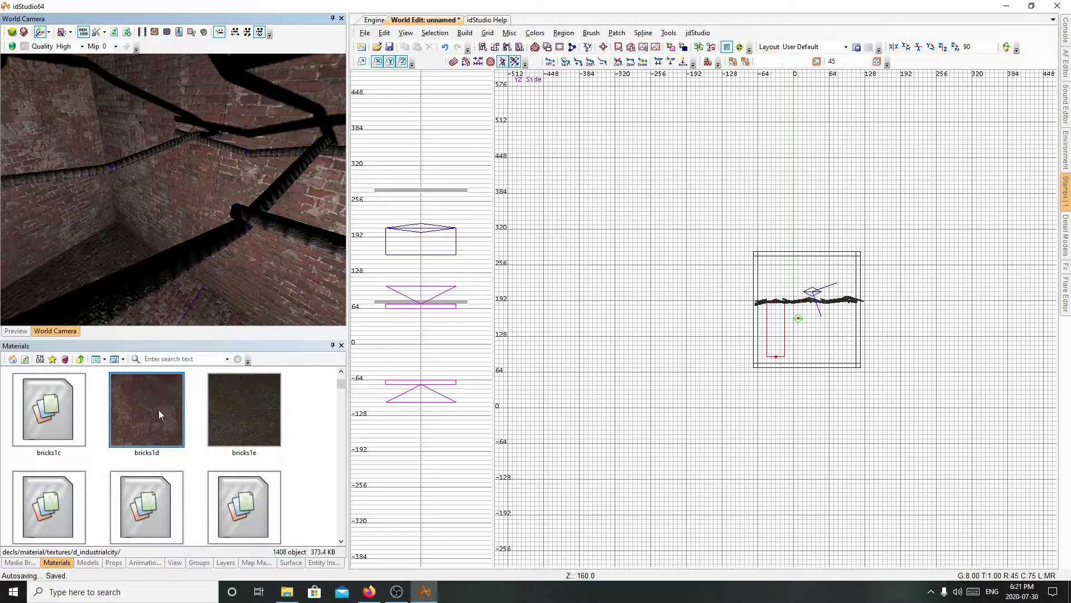
right_drag(194, 236, 106, 264)
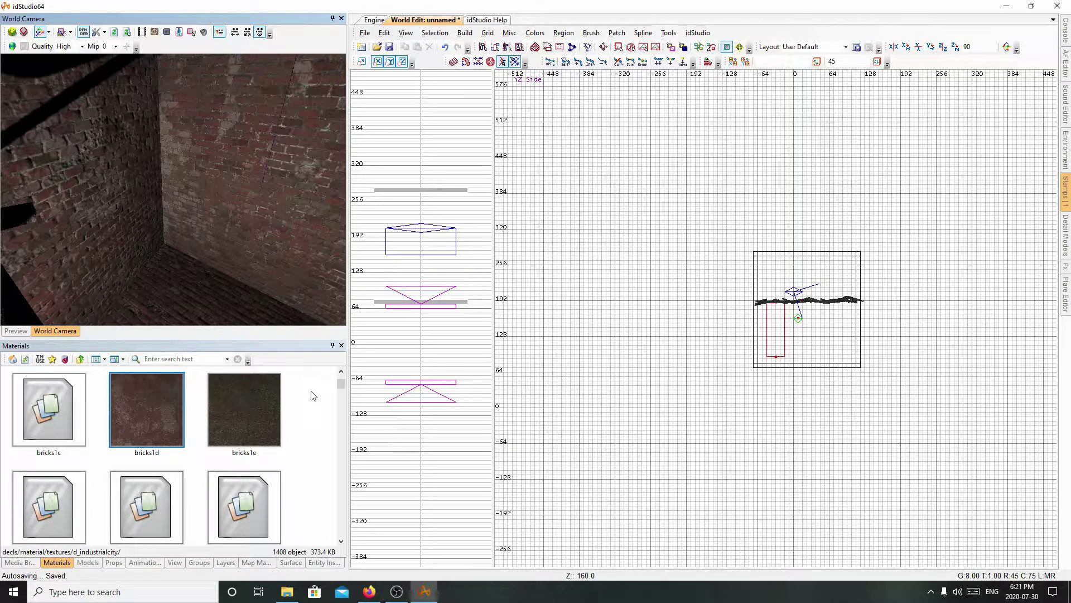
Enlarge the Materials panel at the expense of the World Camera, and deselect the bricks1d material.
click(287, 591)
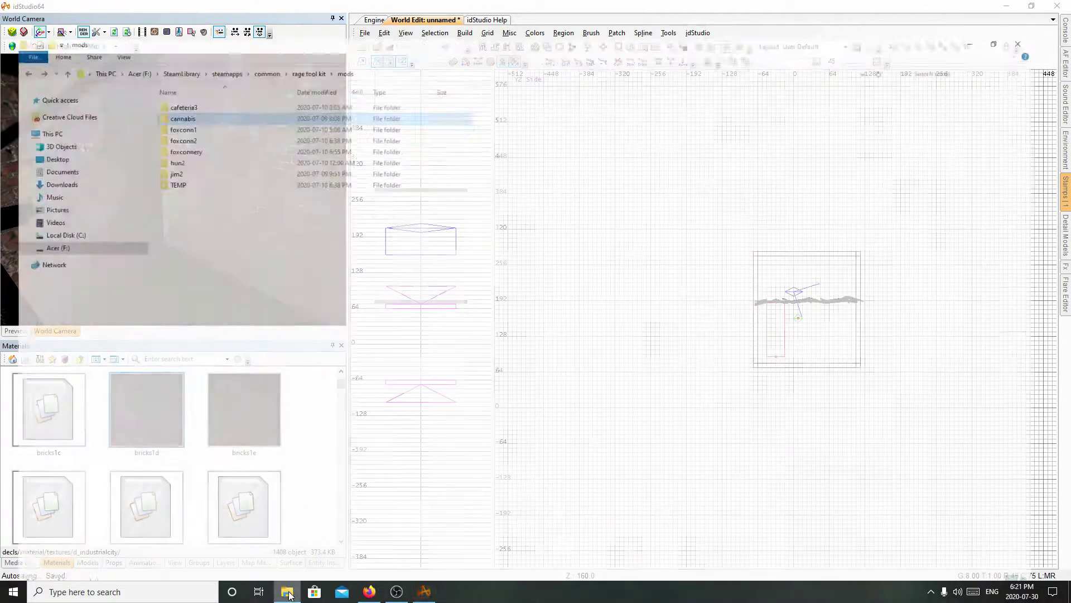
click(1004, 5)
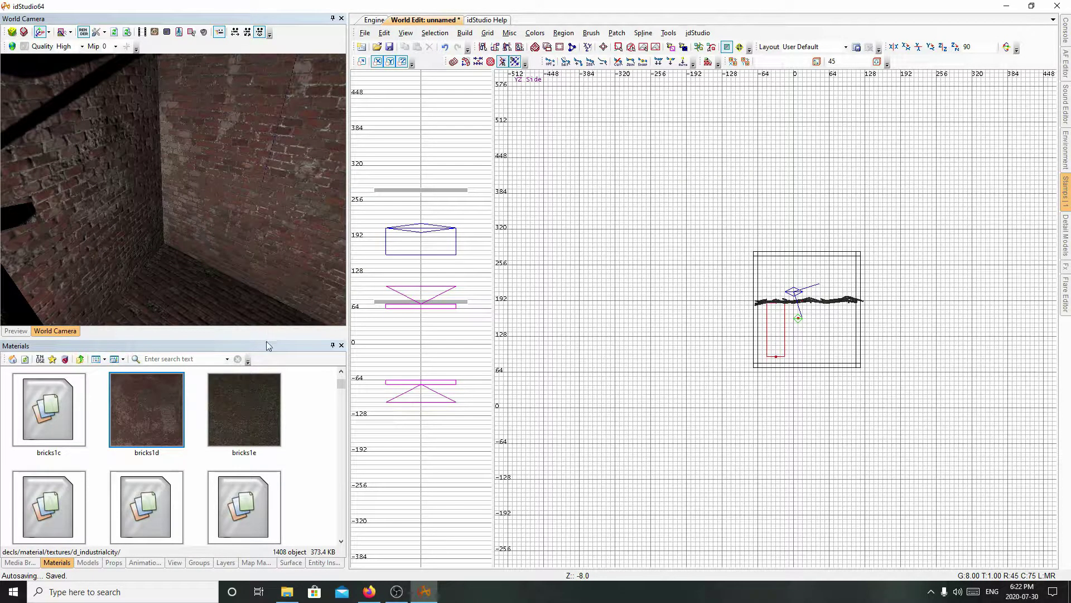
drag(267, 344, 268, 254)
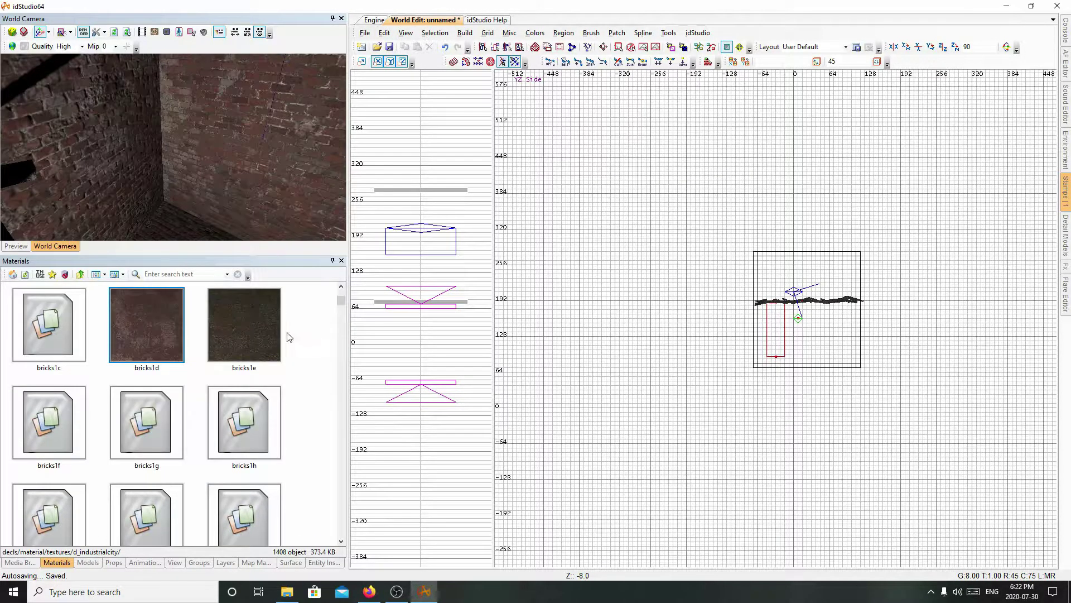
click(304, 381)
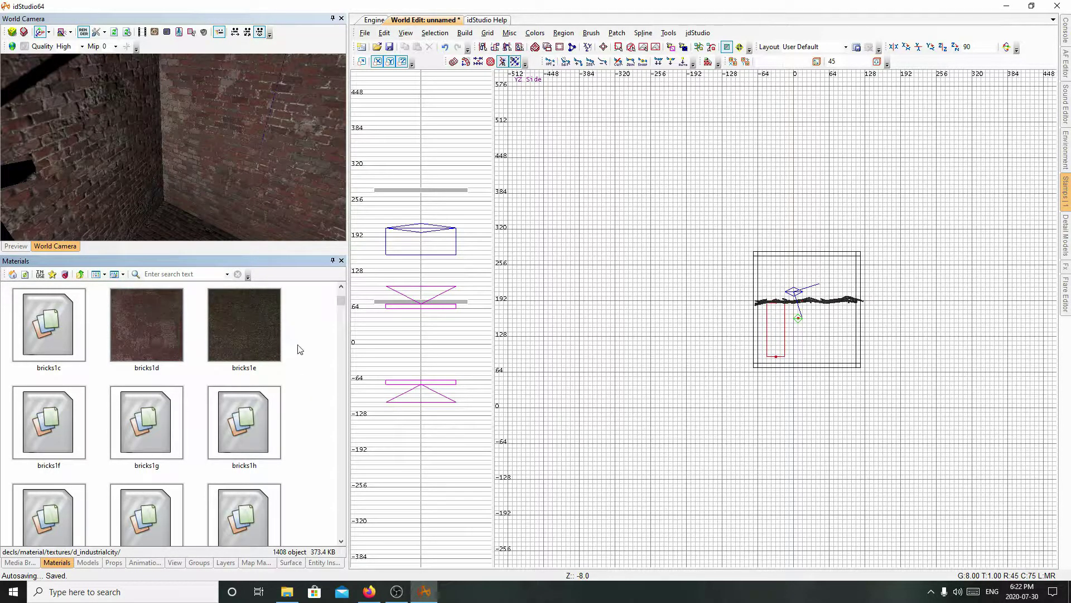
Switch to File Explorer and examine the TGA source textures in the rage tool kit's base\textures\sawmill folder.
click(287, 591)
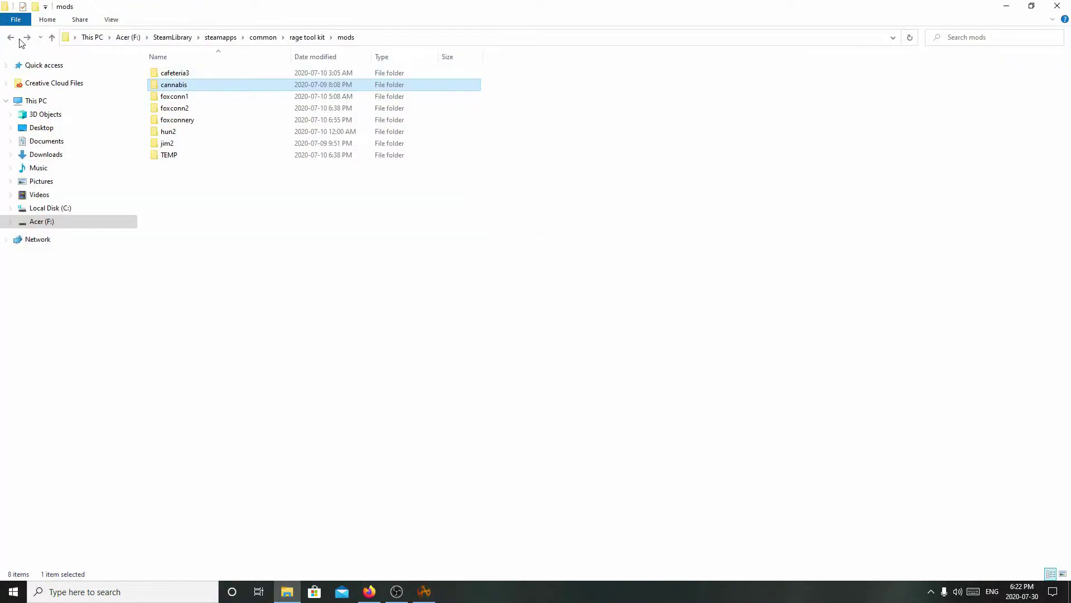
click(11, 37)
double_click(216, 77)
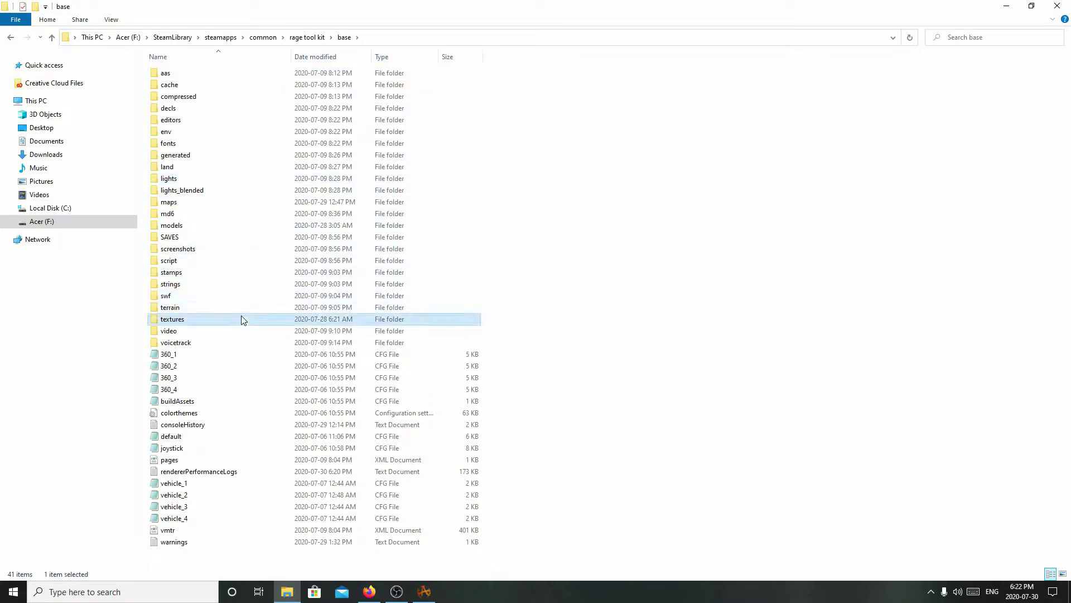
double_click(243, 319)
drag(219, 467, 236, 69)
click(646, 195)
drag(304, 514, 207, 58)
click(207, 59)
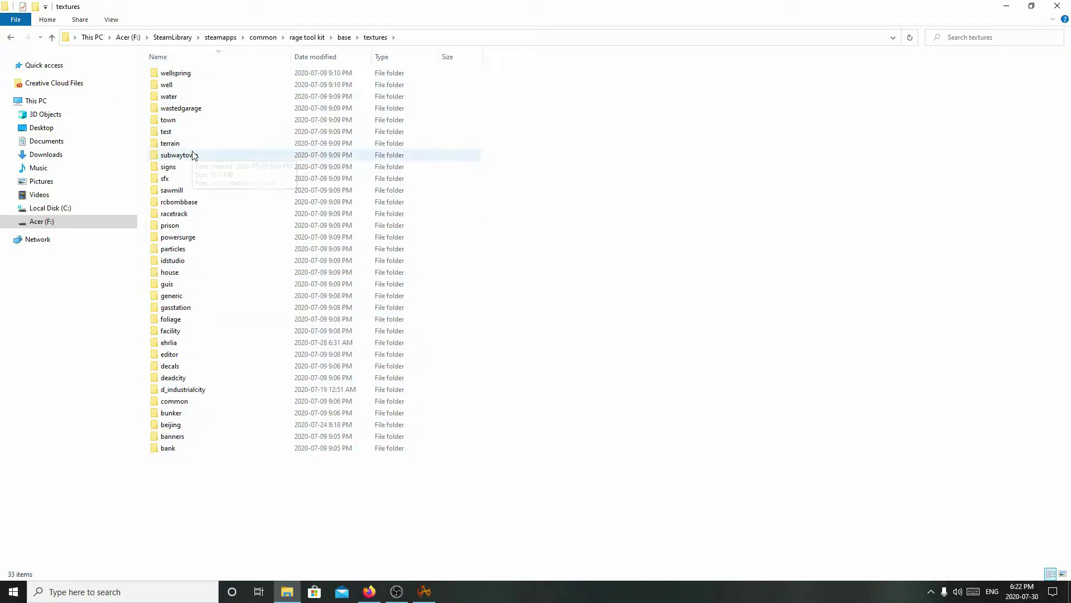
double_click(203, 193)
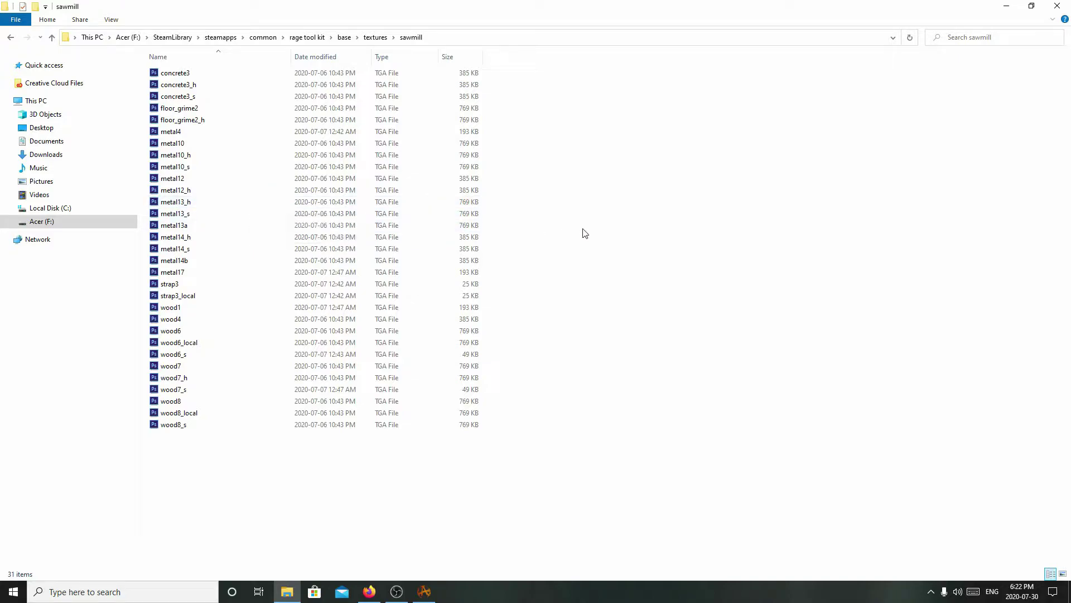
Examine the BIMAGE files in base\generated\textures\textures\well, and go back to the generated folder.
click(11, 39)
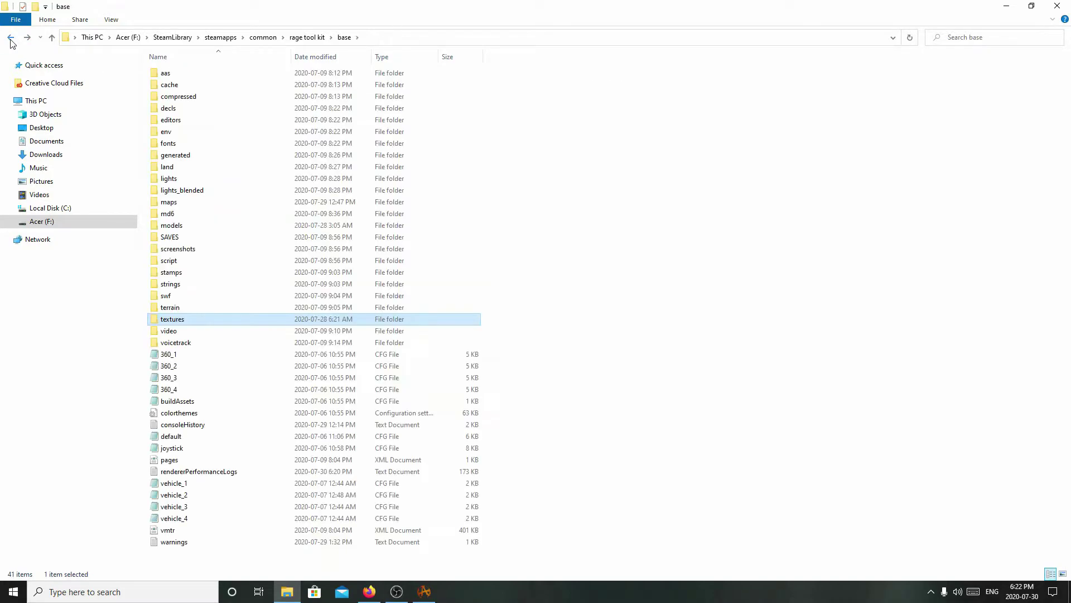
double_click(206, 102)
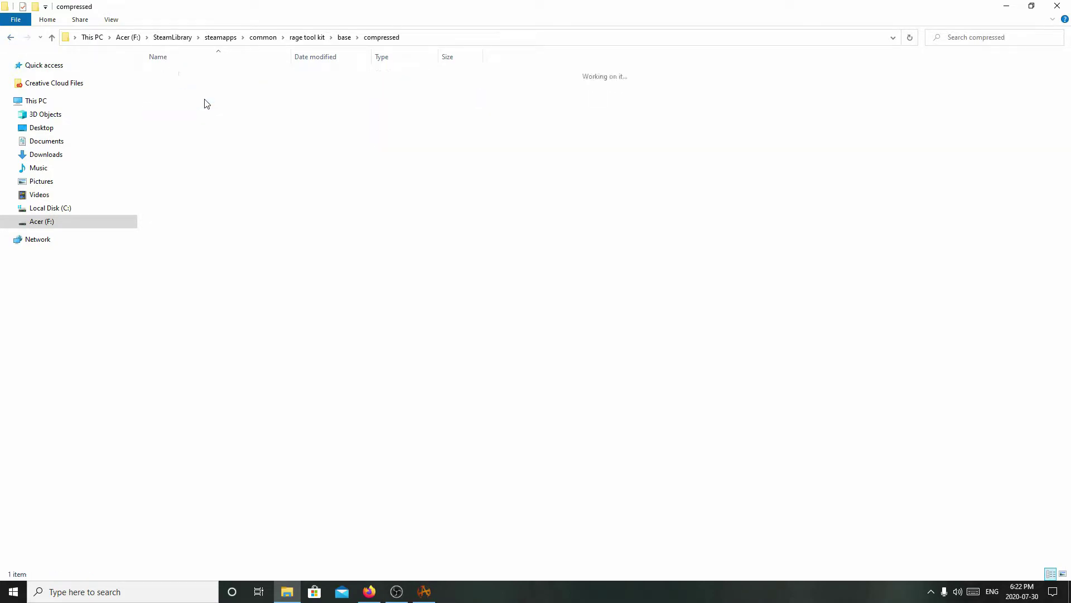
click(11, 37)
double_click(215, 155)
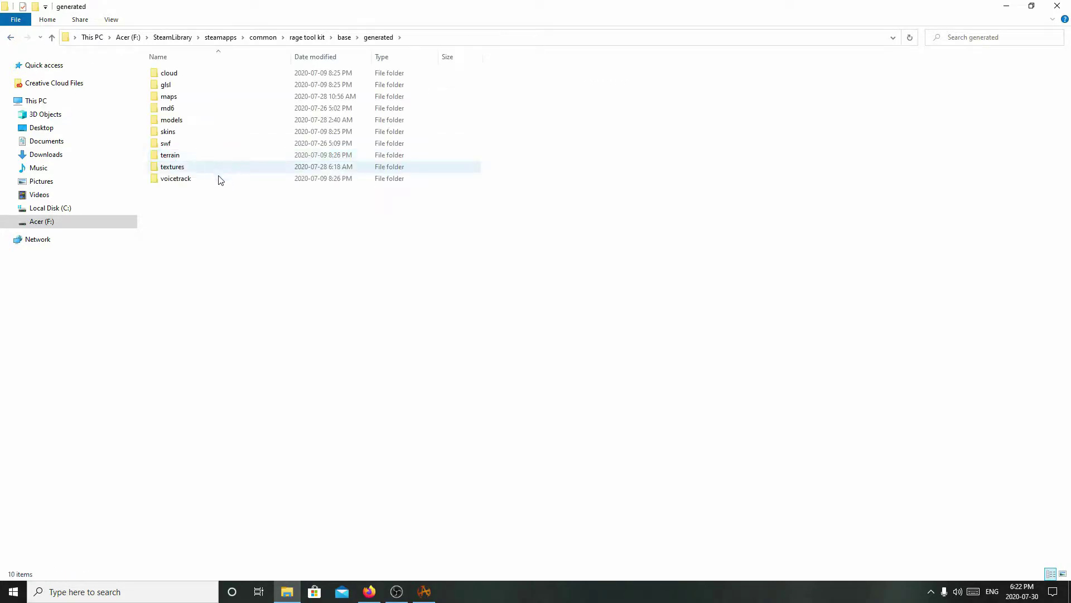
double_click(220, 170)
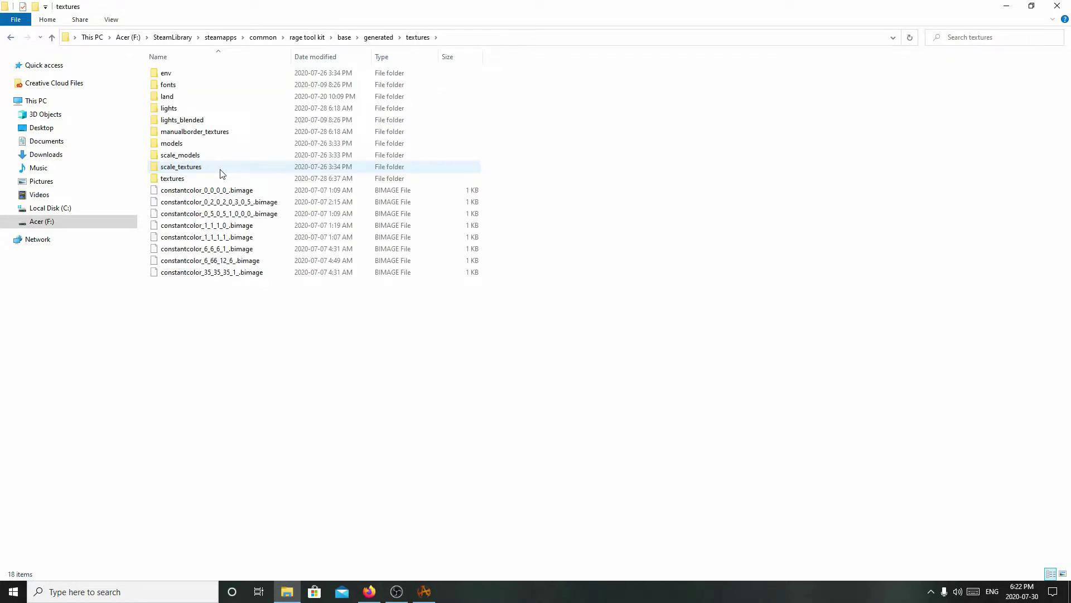
double_click(228, 178)
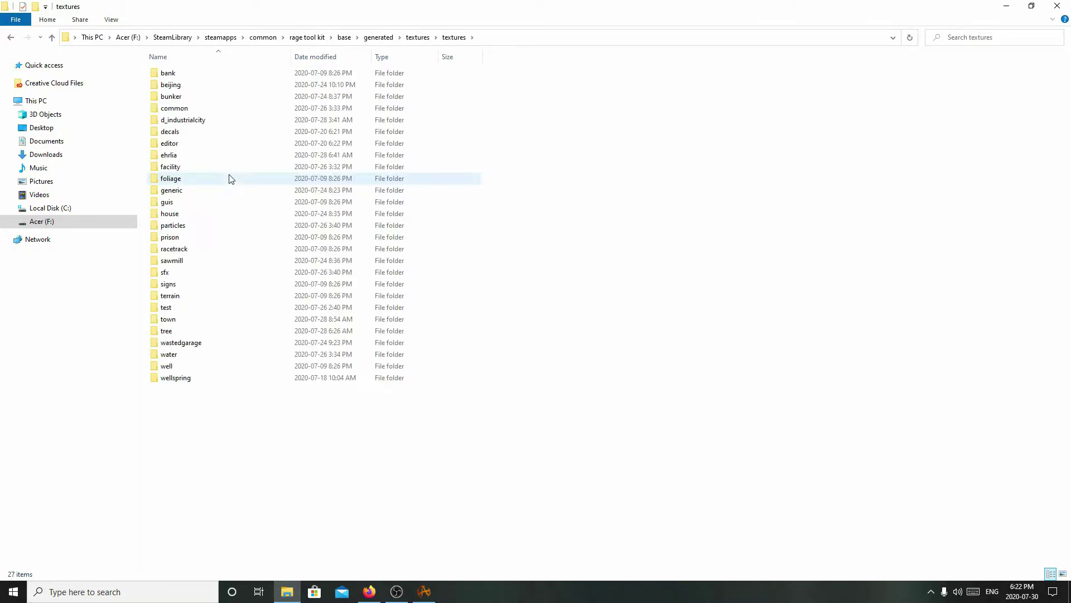
double_click(211, 369)
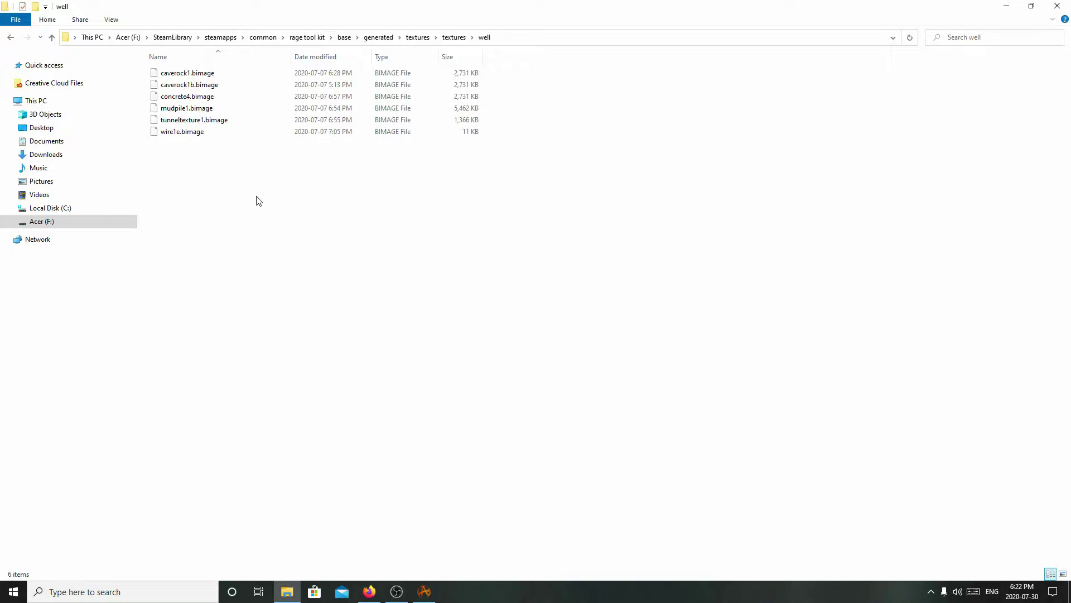
drag(259, 197, 523, 95)
click(525, 96)
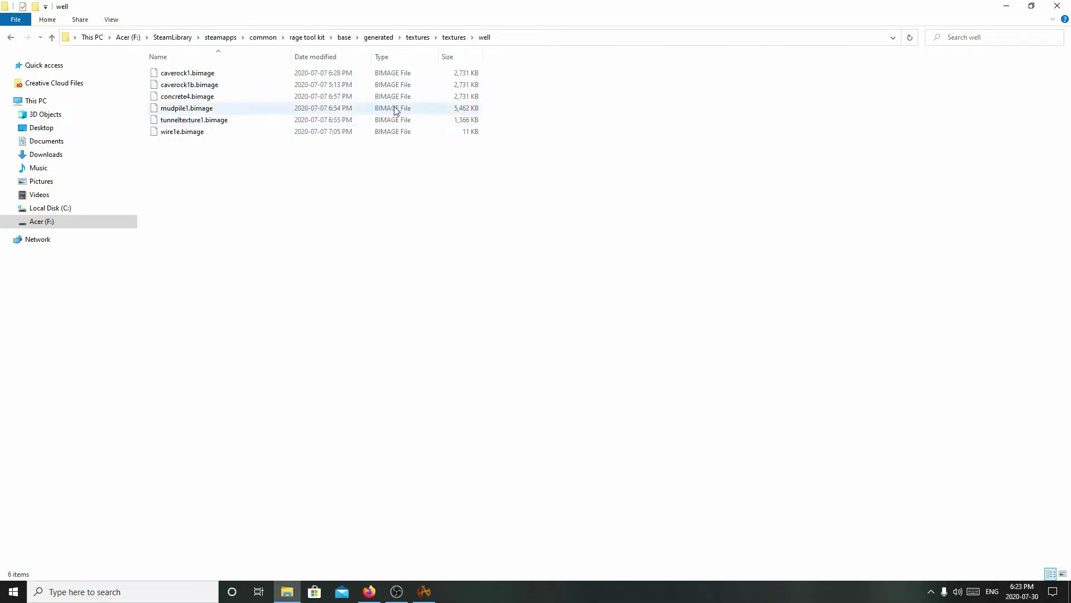
click(11, 39)
click(12, 42)
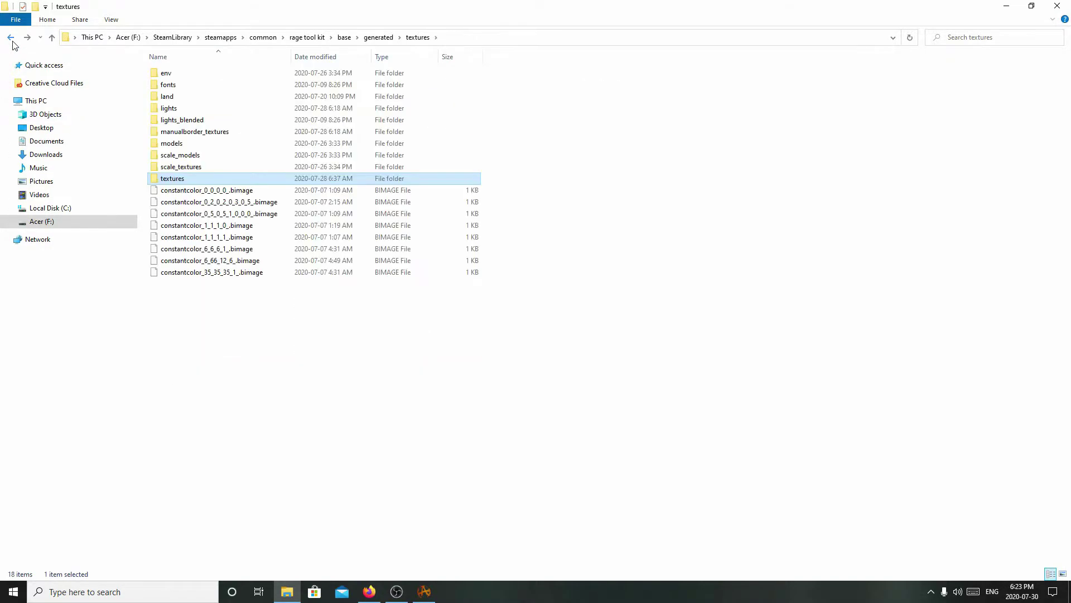
click(12, 42)
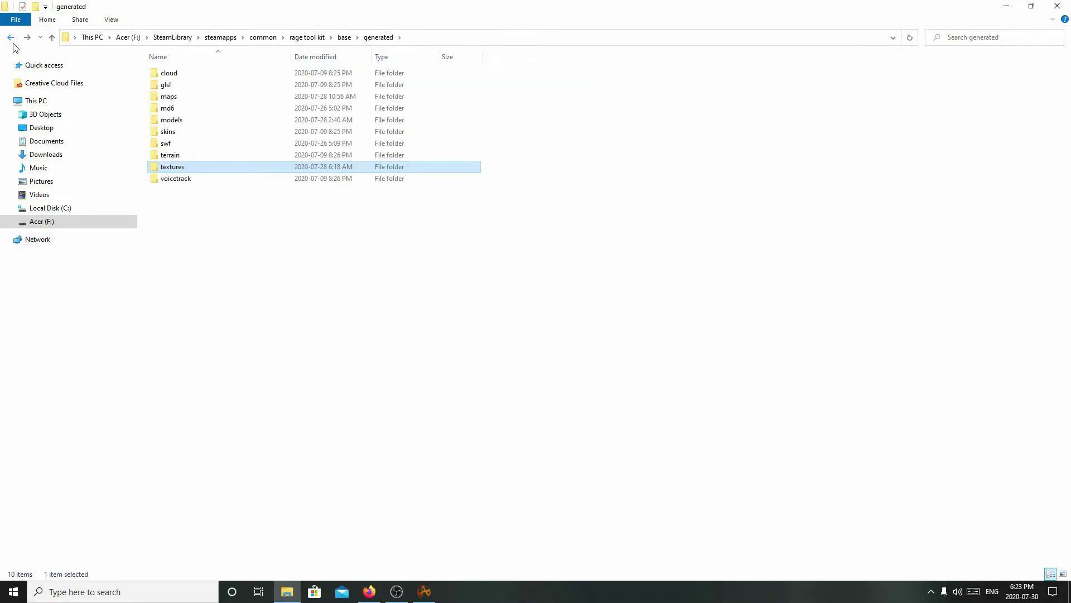
Switch to idStudio and look through the materials in the d_industrialcity folder.
click(1006, 6)
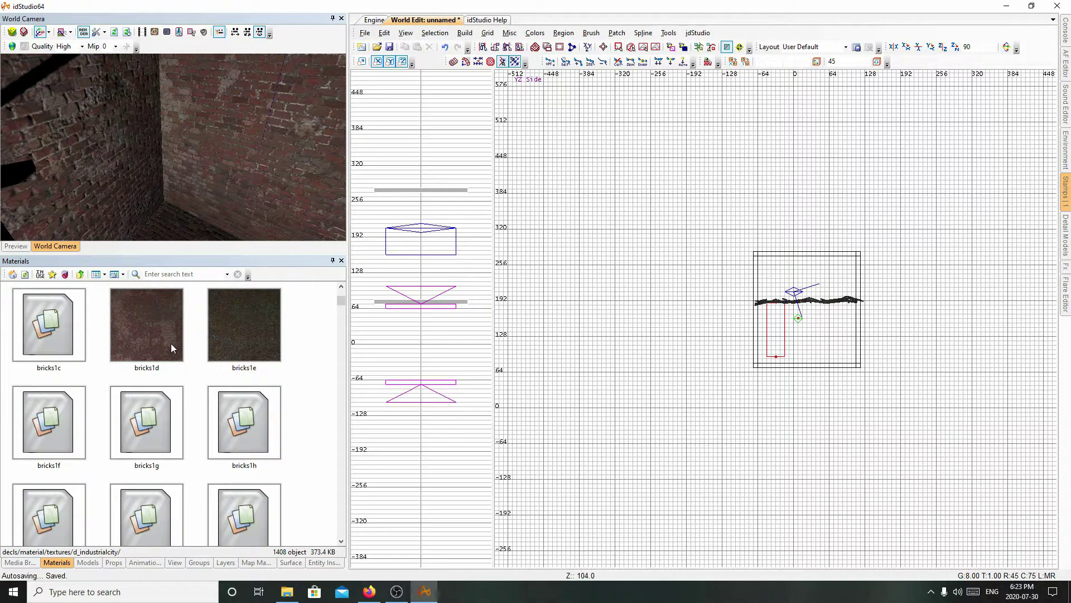
scroll(229, 350, down, 5)
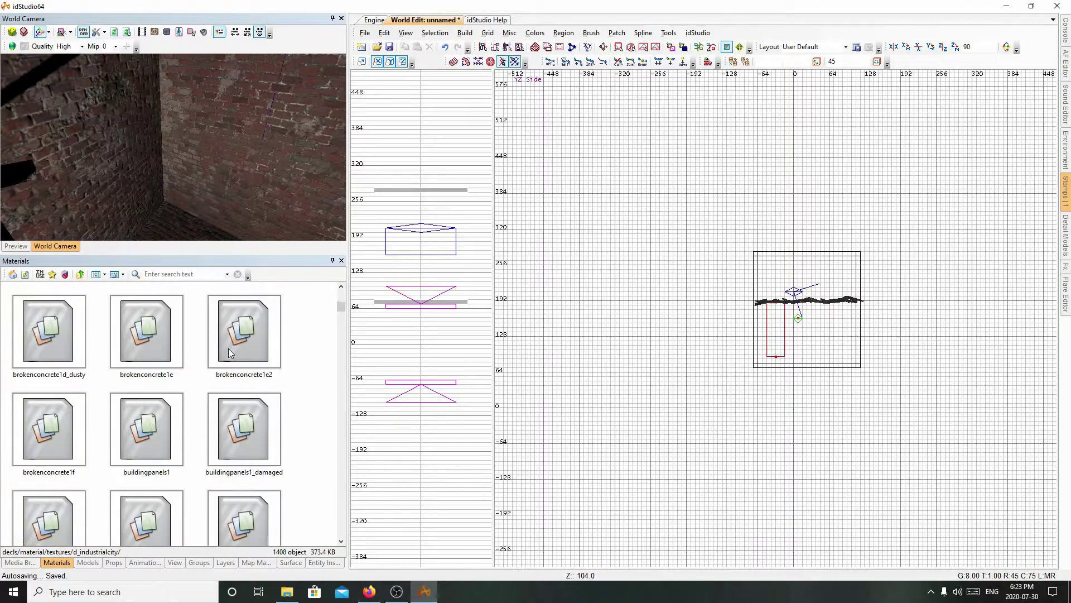
scroll(228, 348, up, 3)
Switch to File Explorer and compare the contents of base\generated\textures with those of base\textures.
click(1006, 7)
click(287, 592)
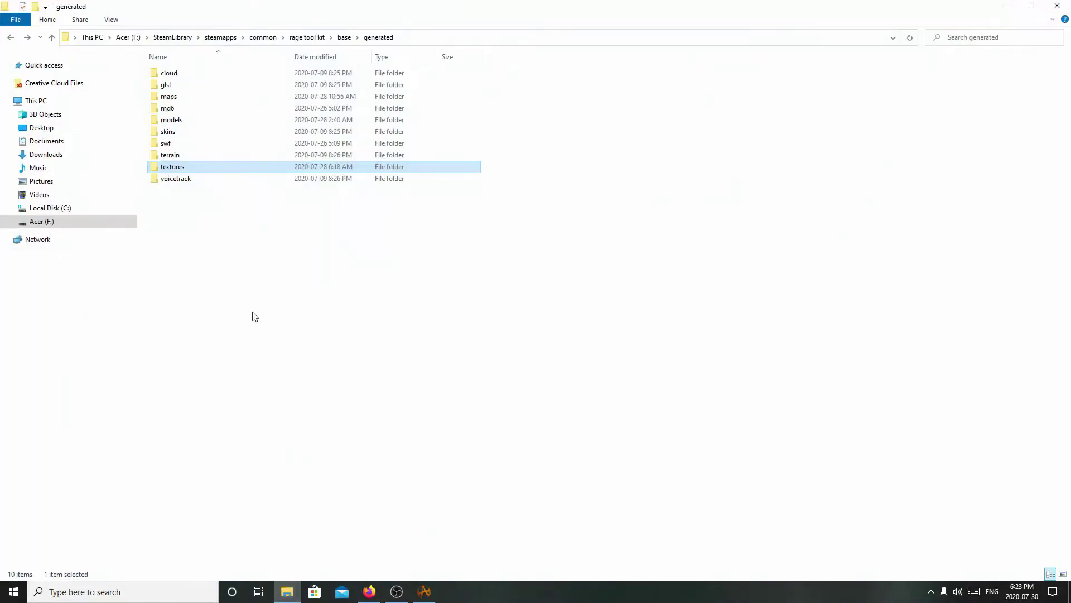
double_click(253, 169)
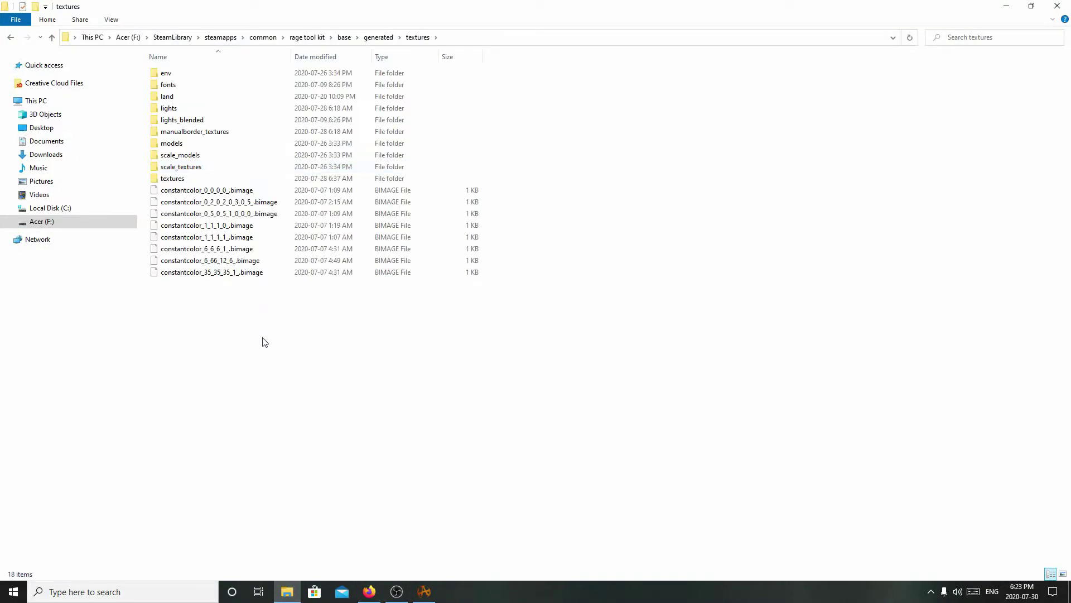
click(9, 37)
click(10, 37)
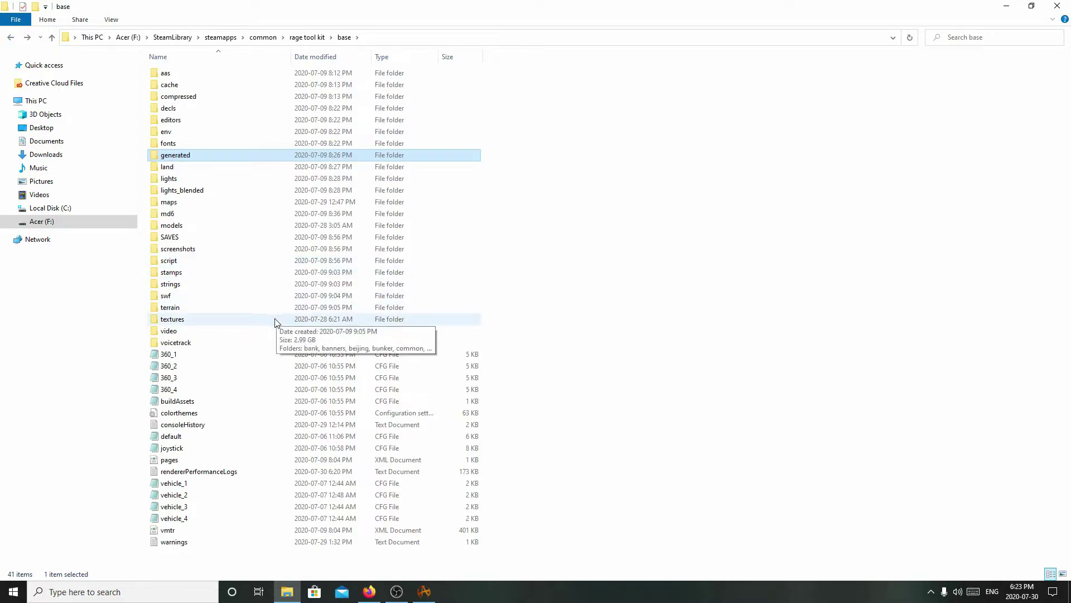
double_click(274, 323)
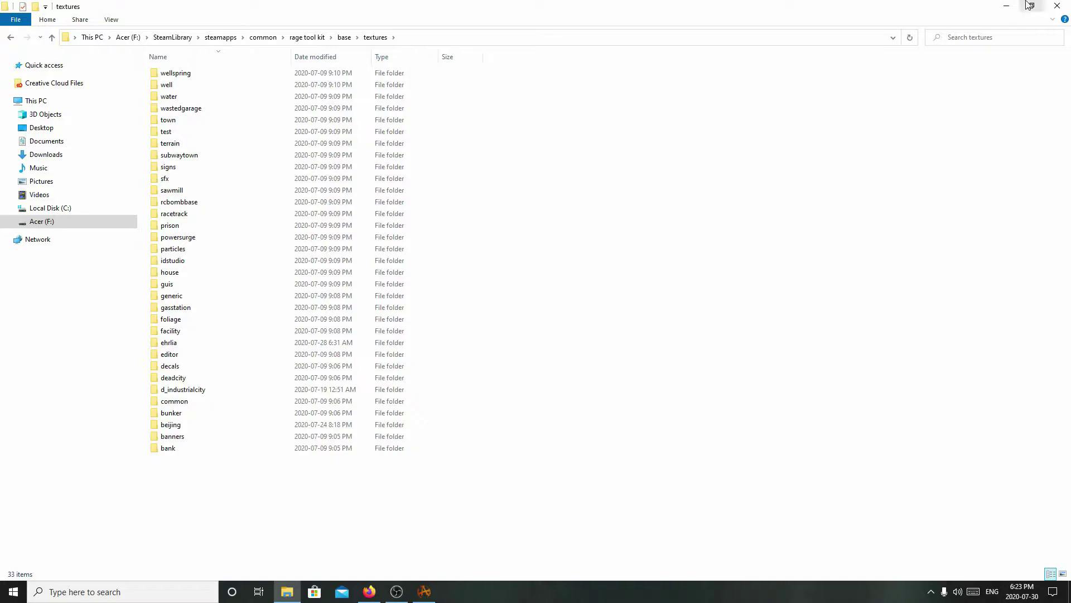
Switch to idStudio and expand the textures folder and its ehrlia subfolder in the Media Browser.
click(1006, 7)
click(424, 592)
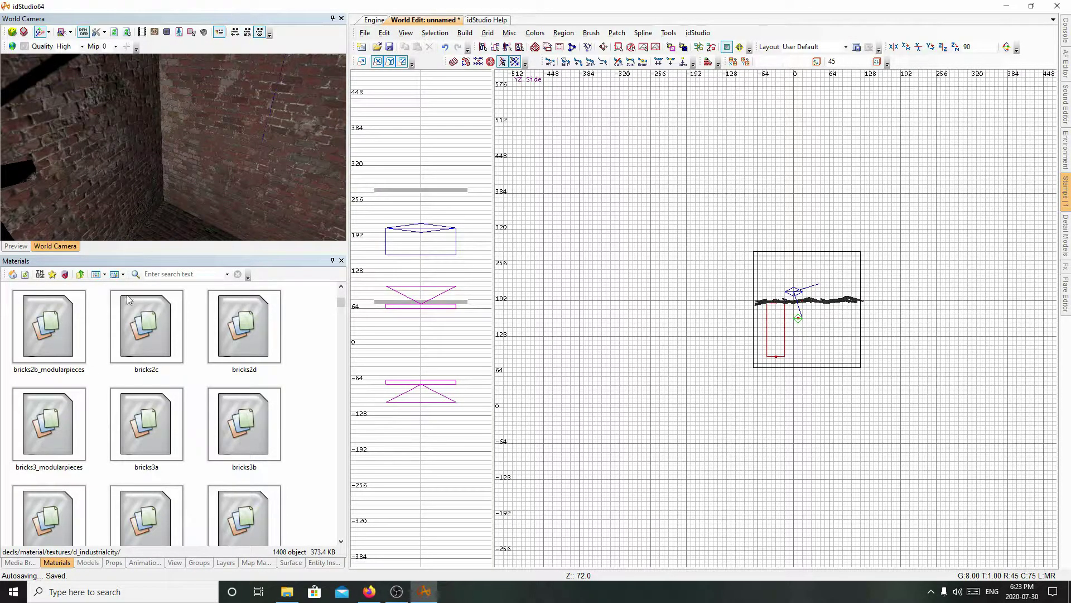
click(28, 563)
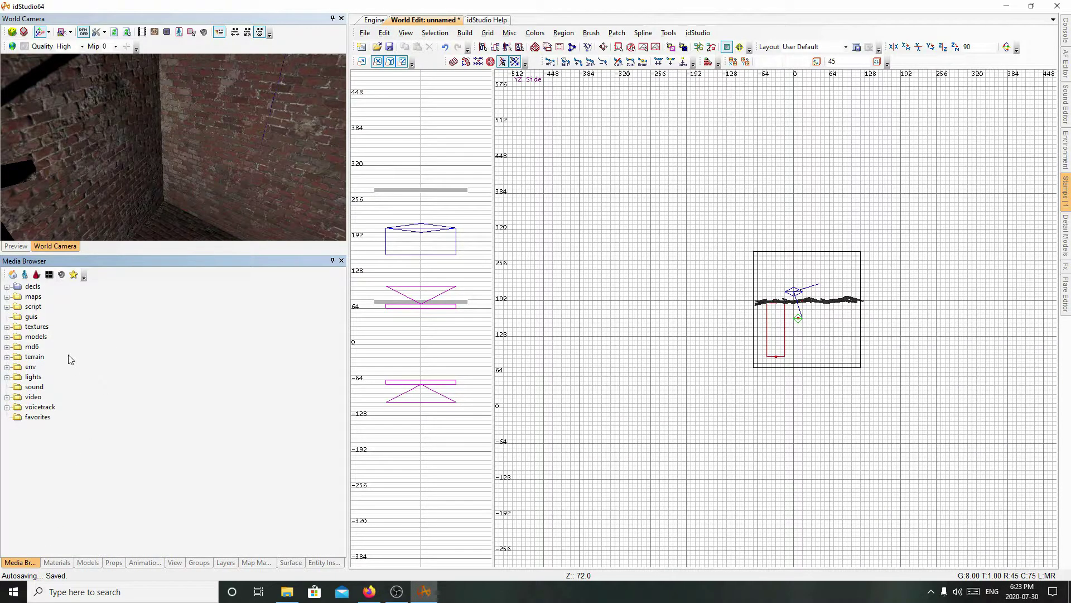
double_click(41, 327)
scroll(84, 435, down, 6)
scroll(94, 434, down, 2)
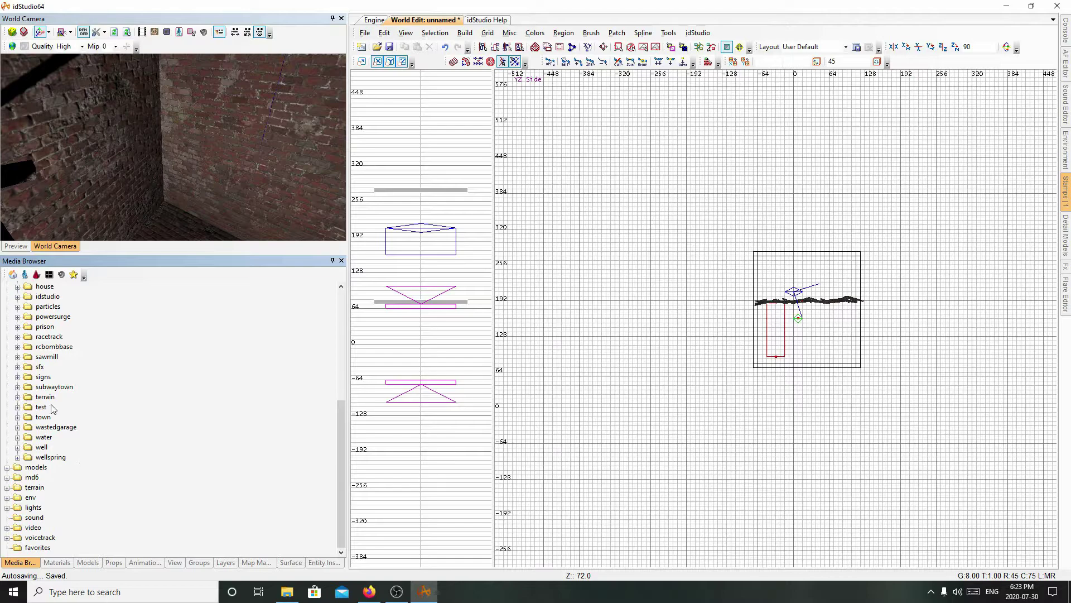
scroll(131, 438, up, 6)
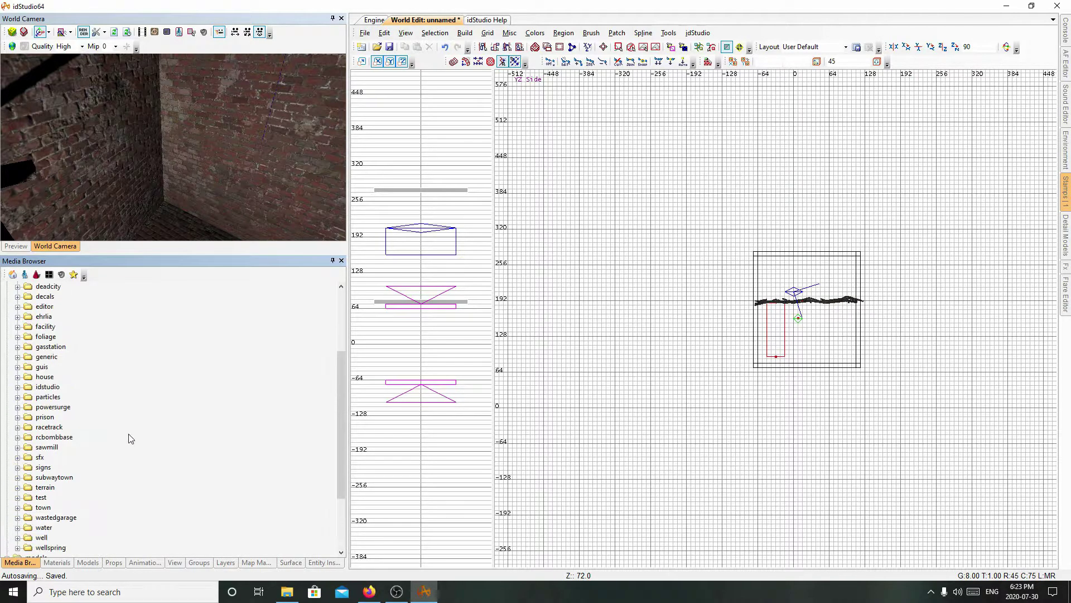
double_click(53, 409)
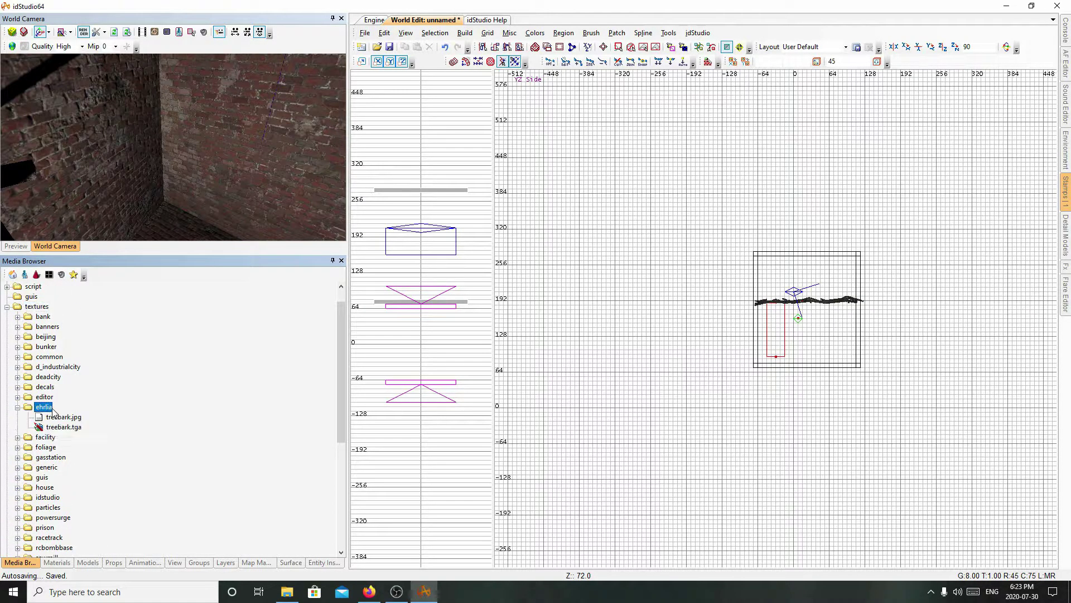
scroll(114, 416, down, 1)
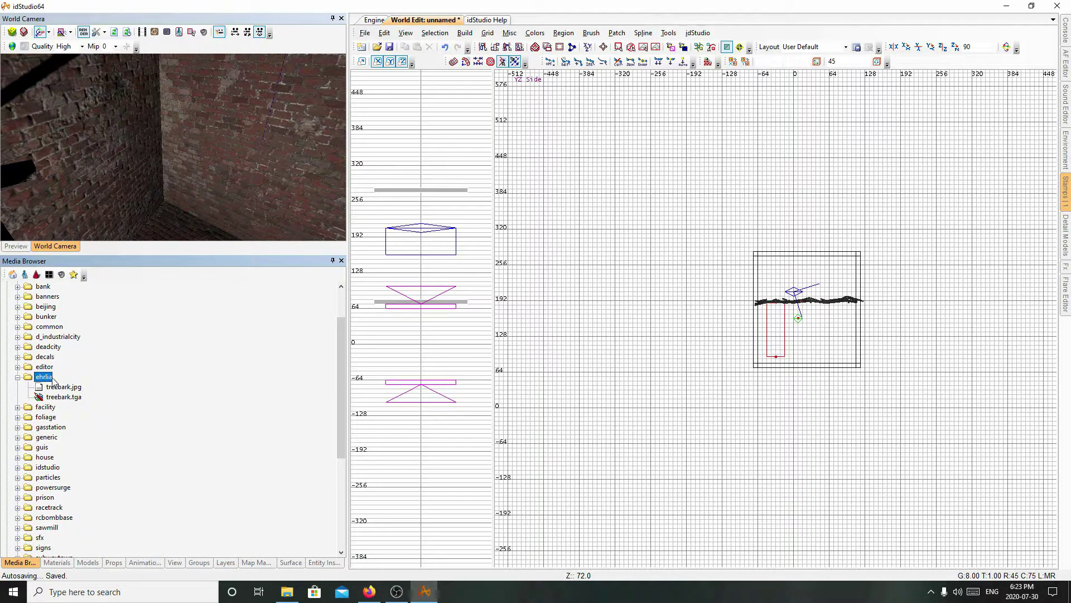
Try to generate a material from the treebark.tga texture in the ehrlia folder.
click(62, 398)
right_click(63, 402)
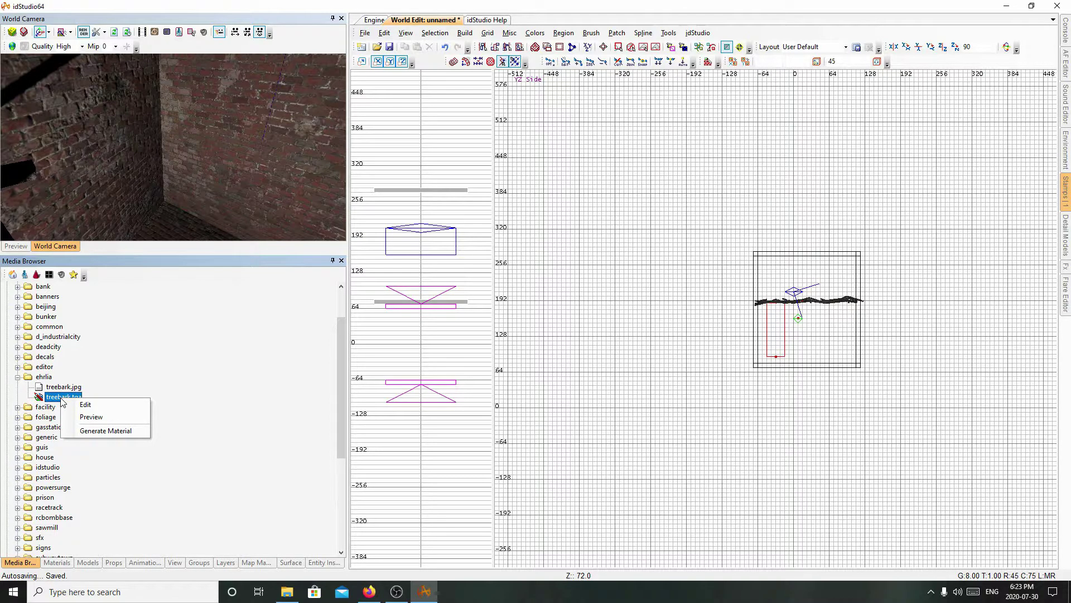
click(105, 431)
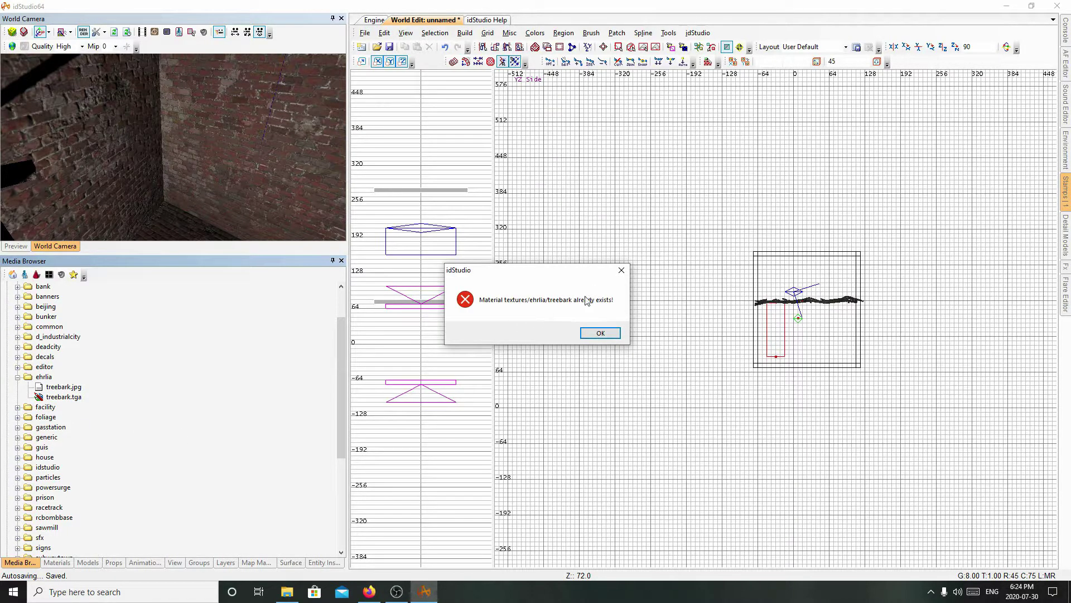
click(602, 334)
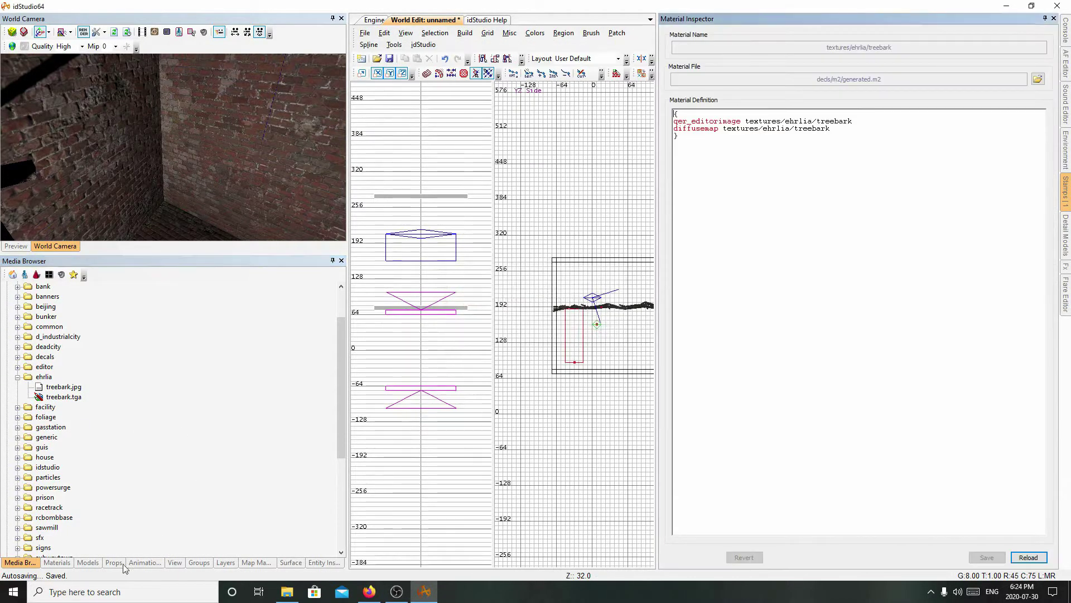
In Materials, leave the d_industrialcity folder and open the ehrlia folder under decls/material/textures.
click(56, 562)
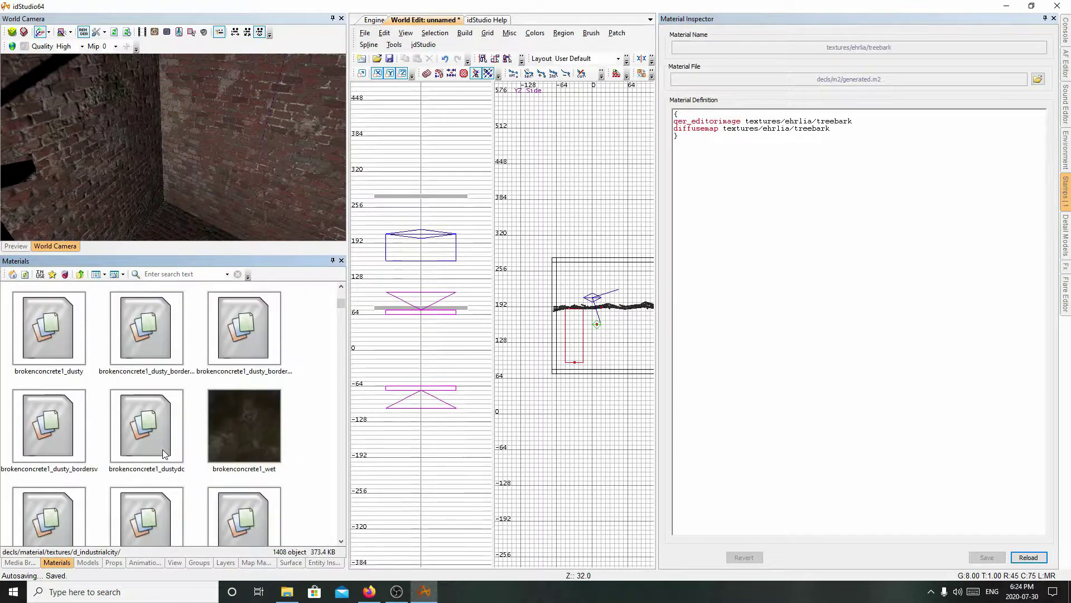
scroll(164, 453, down, 10)
scroll(165, 453, down, 5)
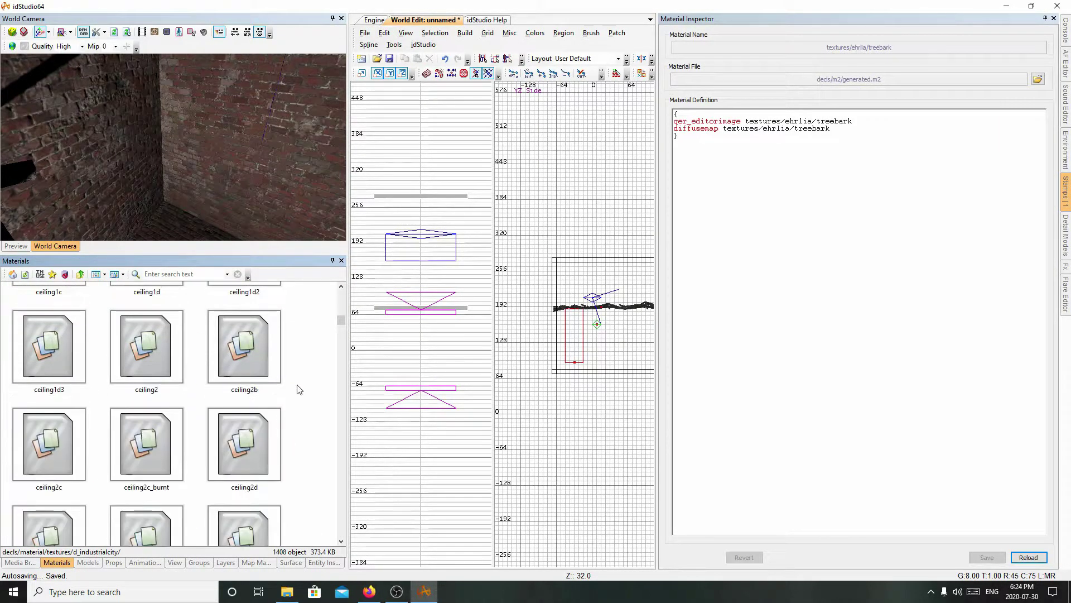
click(80, 274)
scroll(162, 394, down, 2)
scroll(162, 394, down, 5)
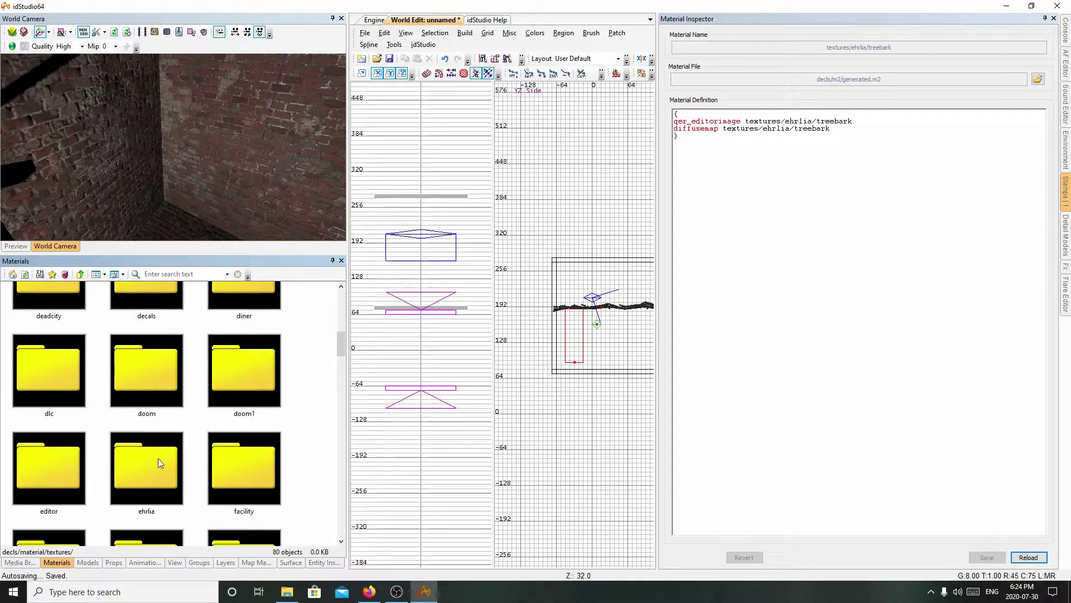
double_click(159, 458)
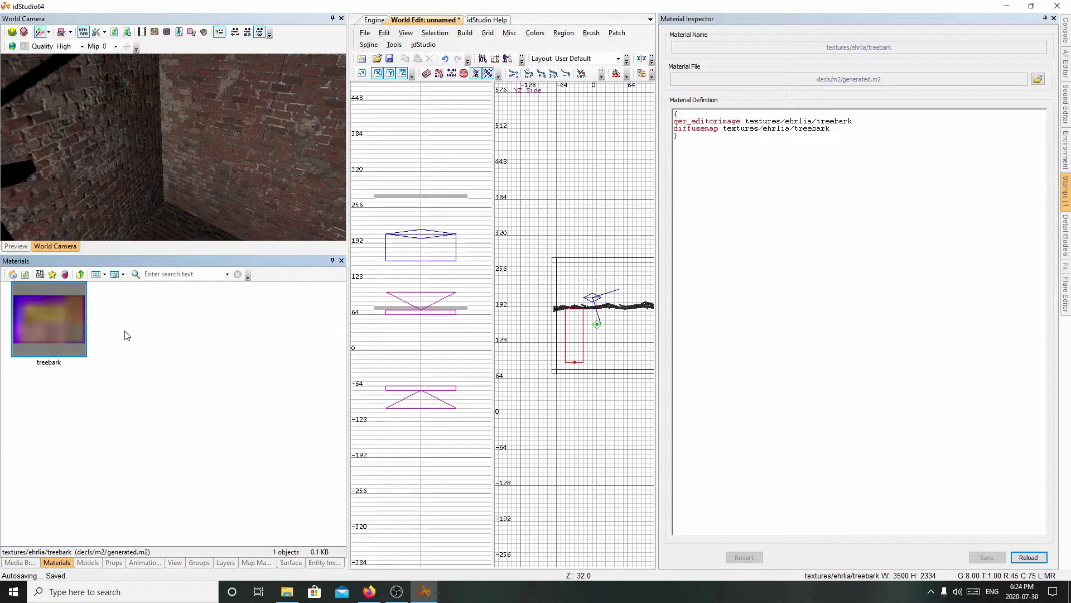
Apply the treebark material to one brick wall of the room, deselect the wall, and view it in the World Camera.
click(52, 322)
mouse_move(215, 156)
right_down()
mouse_move(57, 166)
mouse_move(81, 193)
mouse_move(109, 277)
right_up()
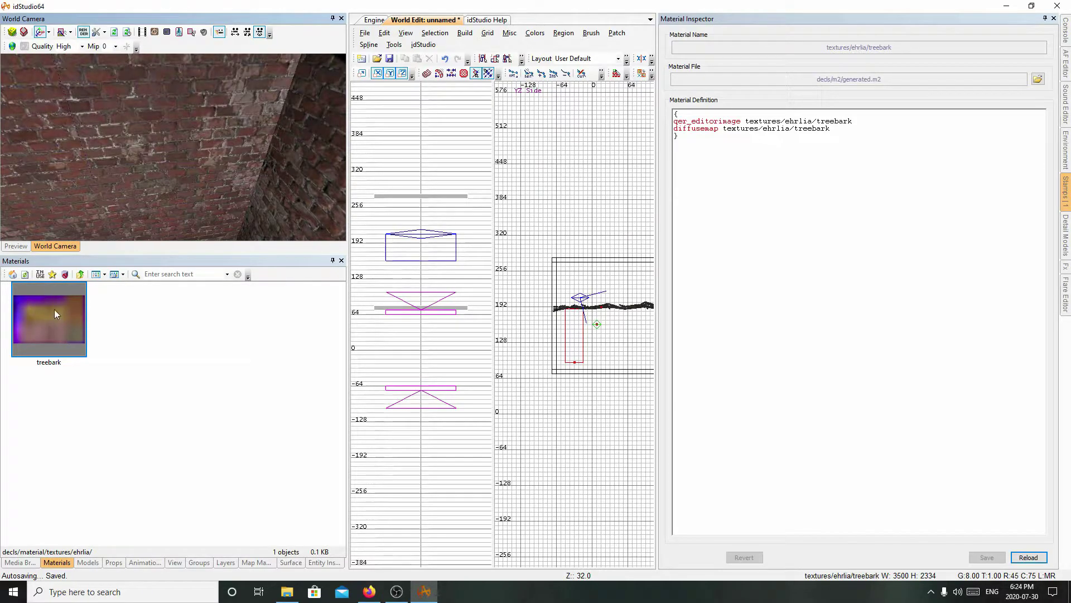
right_drag(221, 114, 203, 116)
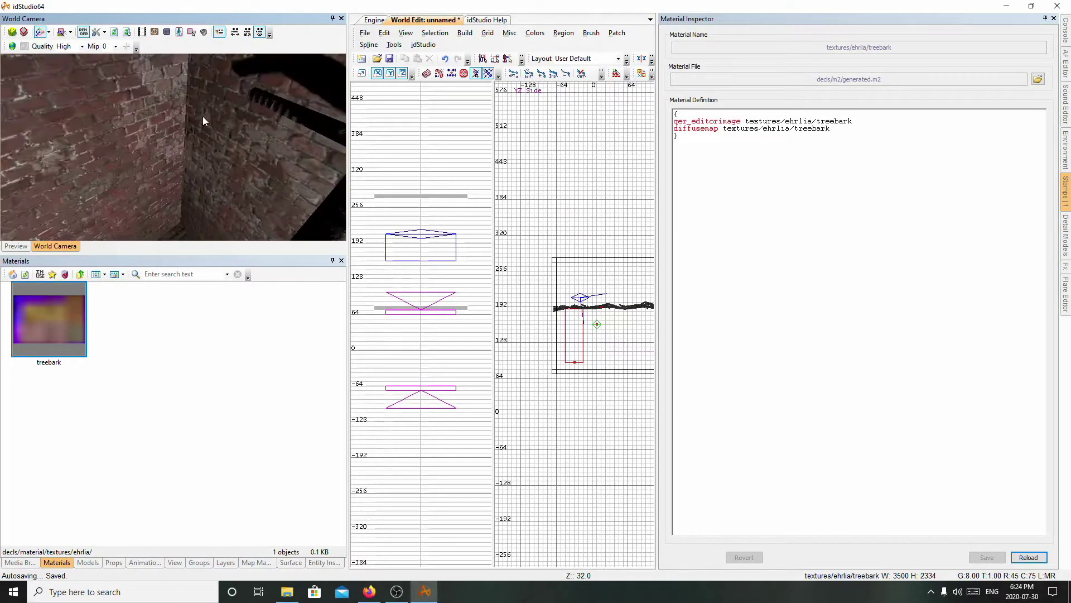
click(141, 129)
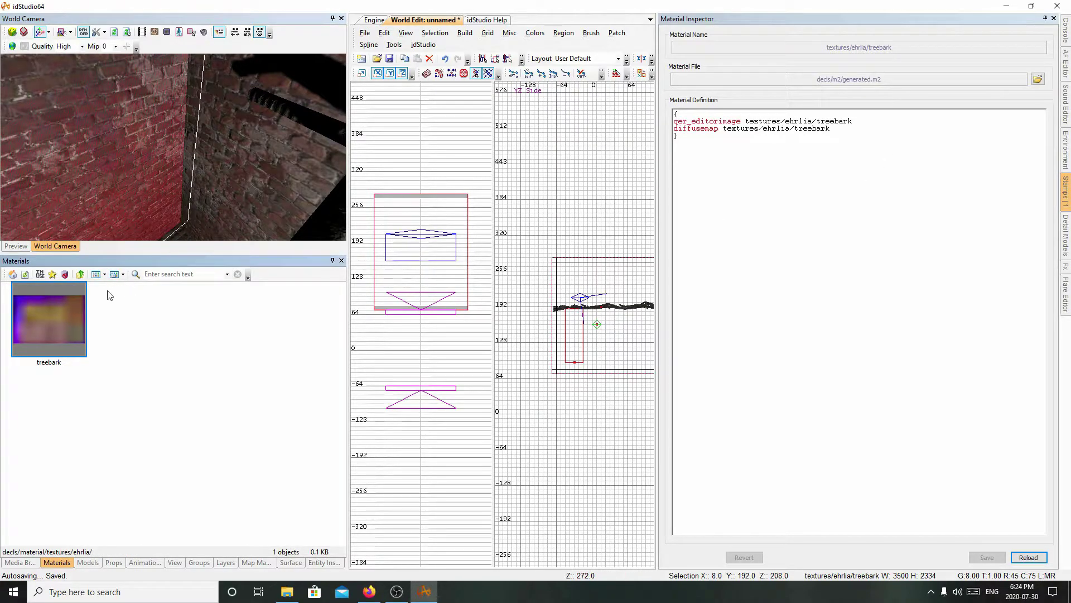
click(52, 329)
key(Escape)
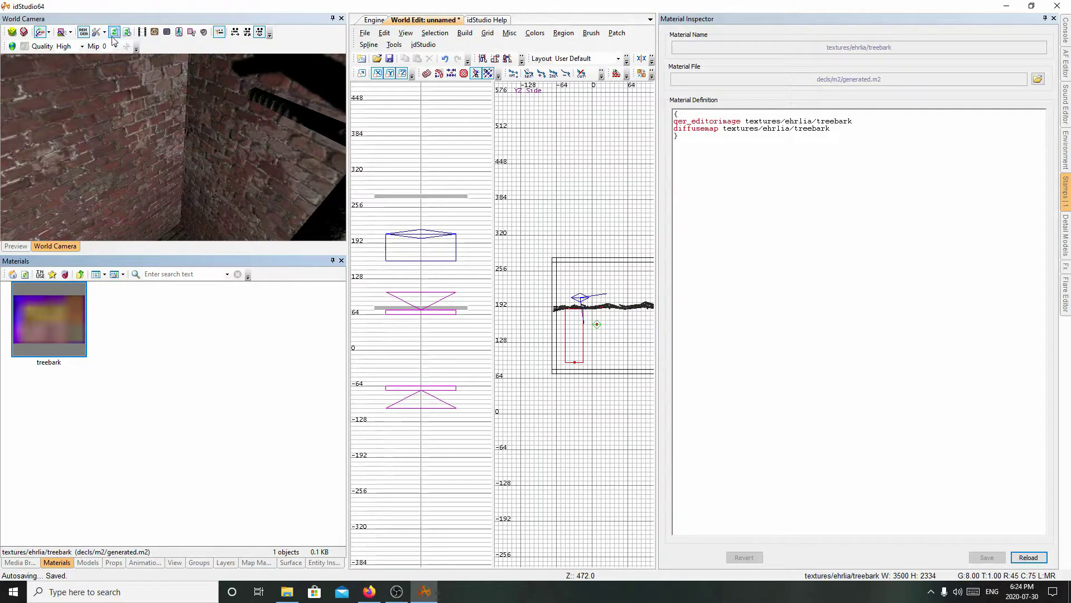
mouse_move(174, 145)
right_down()
mouse_move(126, 141)
mouse_move(65, 92)
mouse_move(135, 129)
mouse_move(145, 107)
mouse_move(156, 120)
right_up()
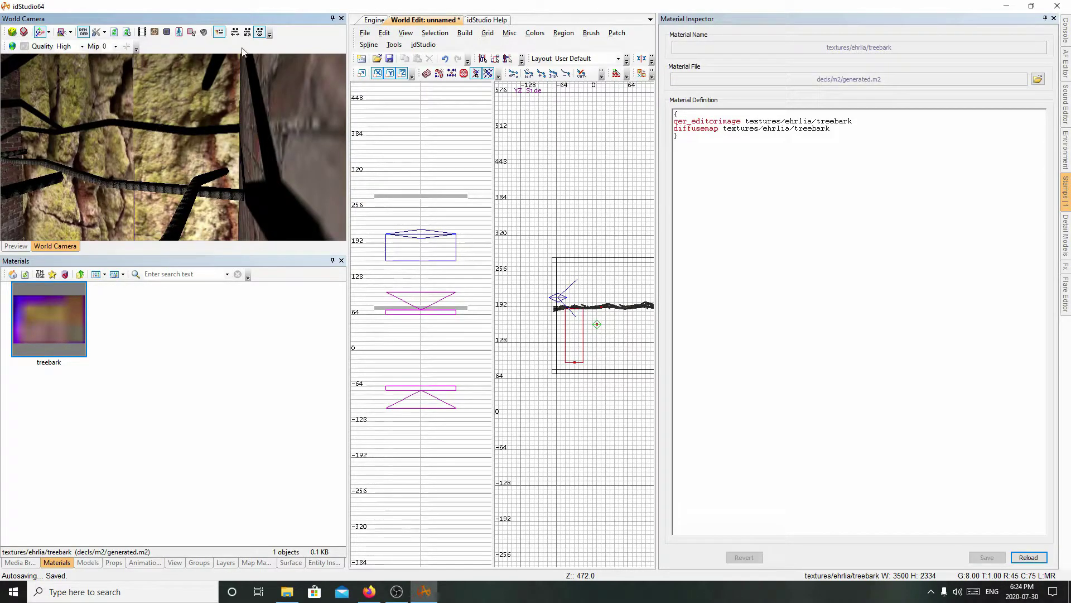
Examine the treebark material definition with its qer_editorimage and diffusemap lines in the Material Inspector.
click(817, 159)
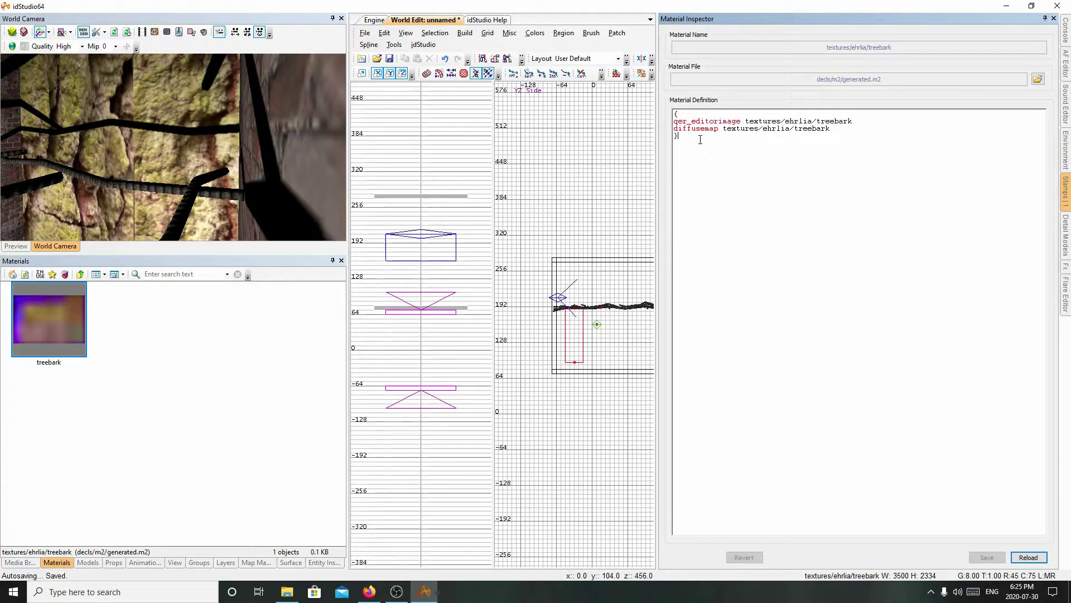
drag(690, 113, 689, 143)
click(689, 144)
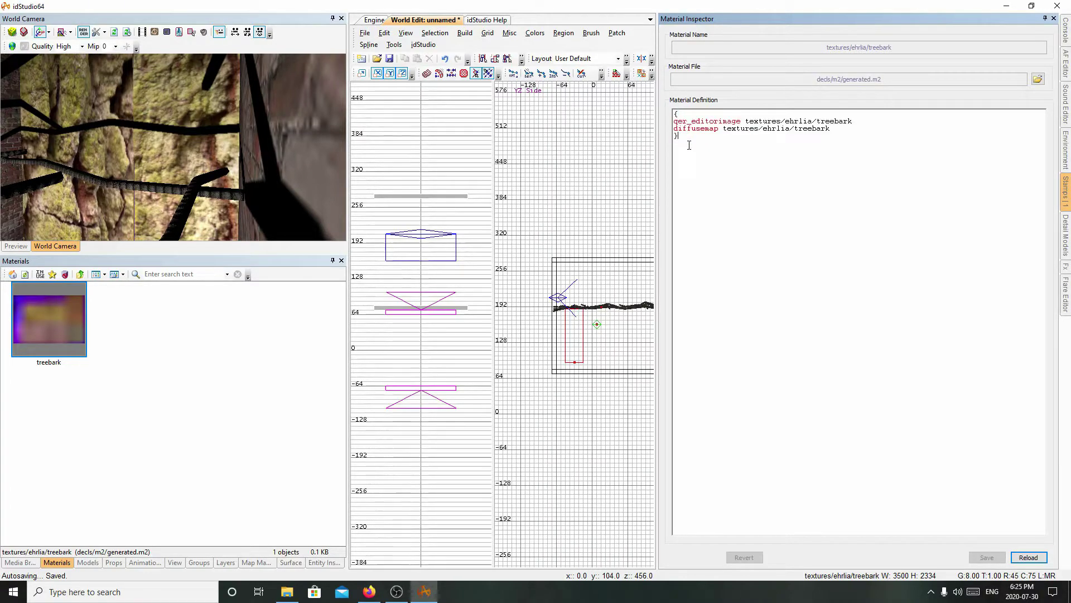
In Materials, go up to the textures folder, open the common folder, and find the water material.
click(81, 275)
scroll(172, 412, down, 2)
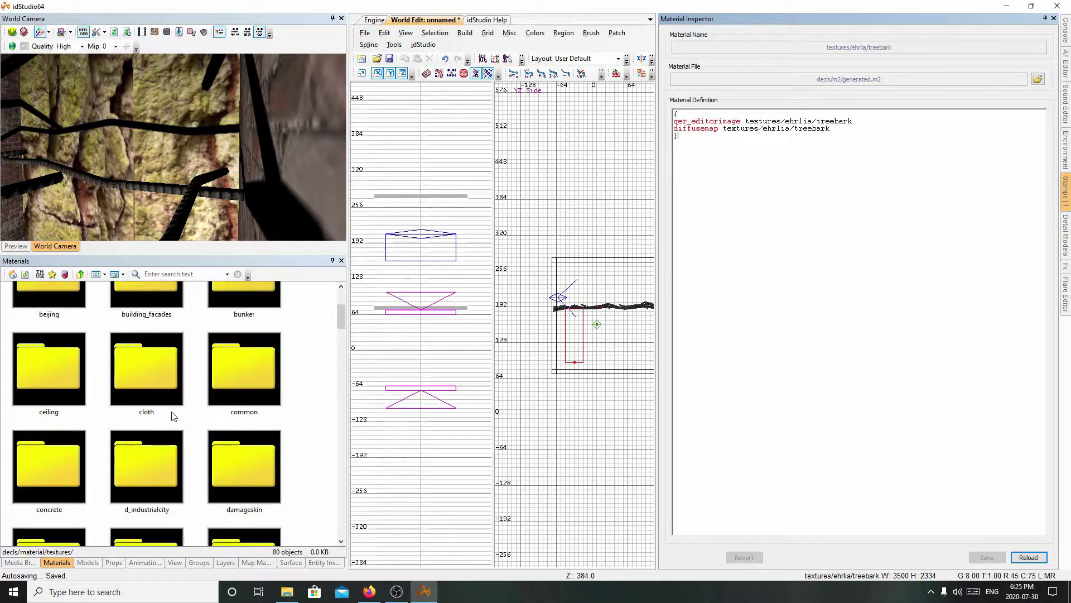
double_click(234, 387)
scroll(214, 381, down, 20)
scroll(213, 380, down, 15)
scroll(213, 381, down, 10)
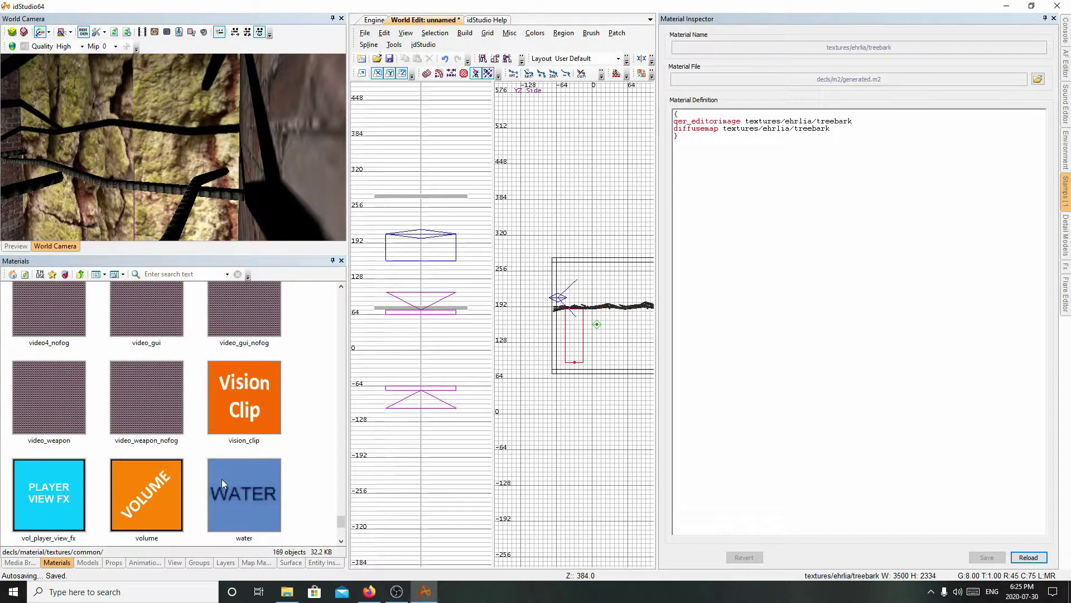
Apply the water material to the treebark wall, deselect it, and show the room unlit in the World Camera.
shift+click(172, 109)
click(257, 490)
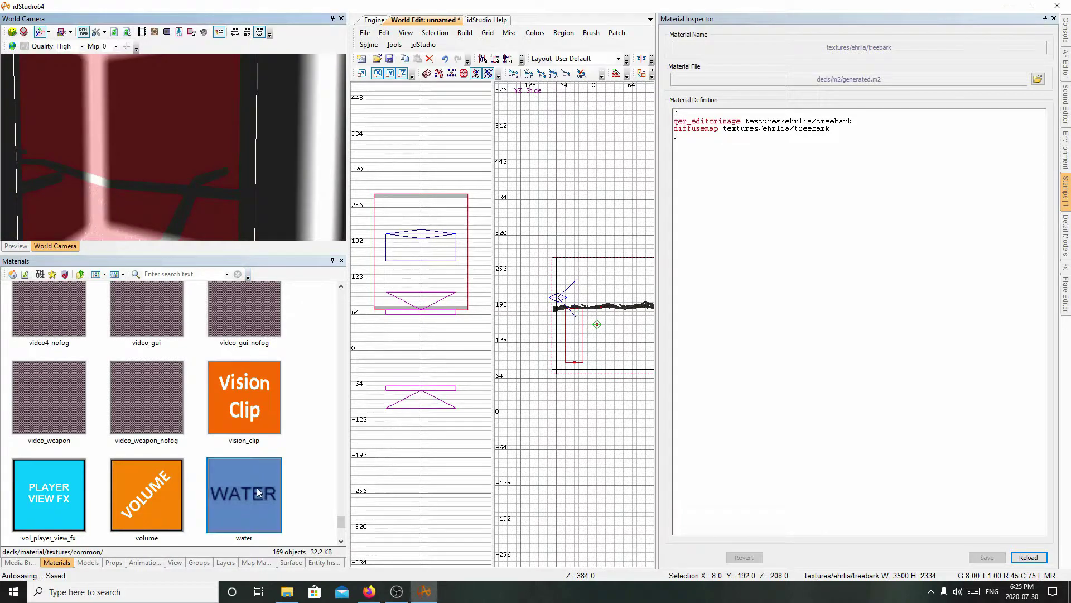
key(Escape)
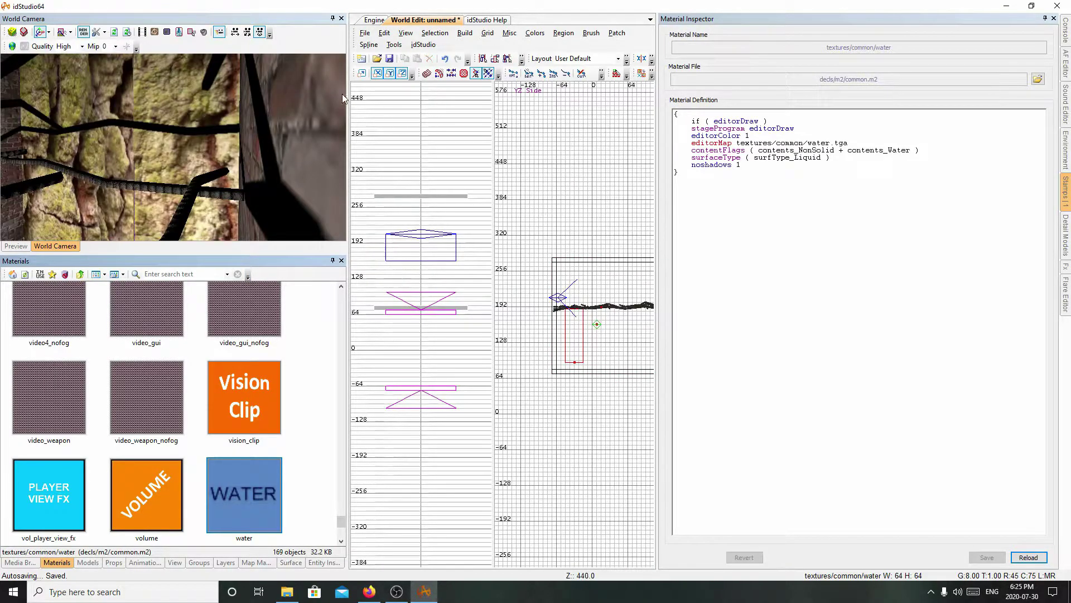
click(83, 32)
mouse_move(107, 96)
right_down()
mouse_move(194, 131)
mouse_move(171, 130)
mouse_move(170, 114)
right_up()
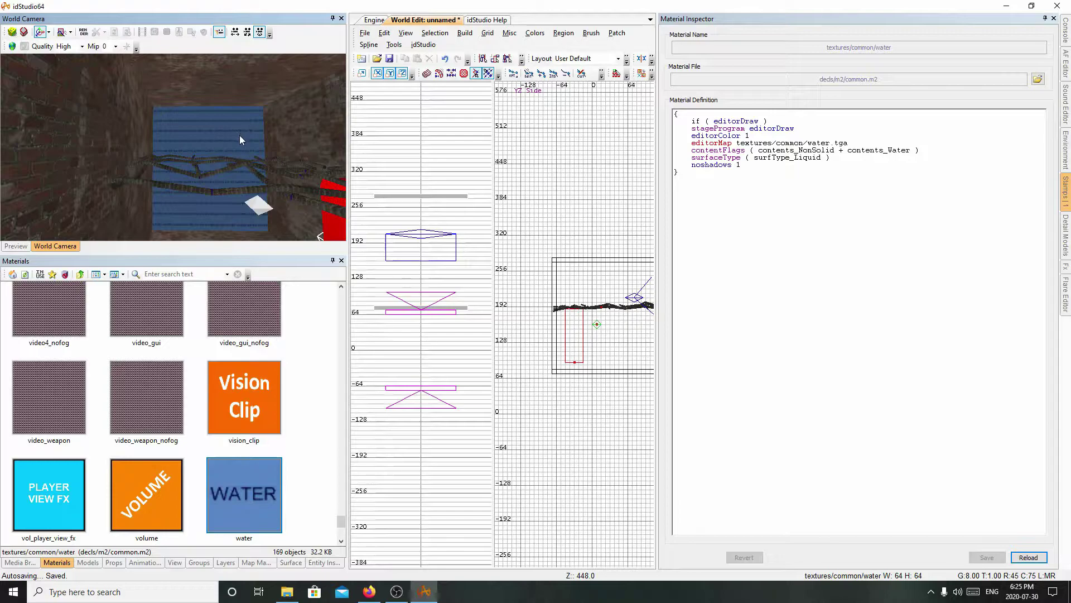
Examine the water material's definition, including its editorMap texture and contentFlags, and close the Material Inspector.
click(708, 181)
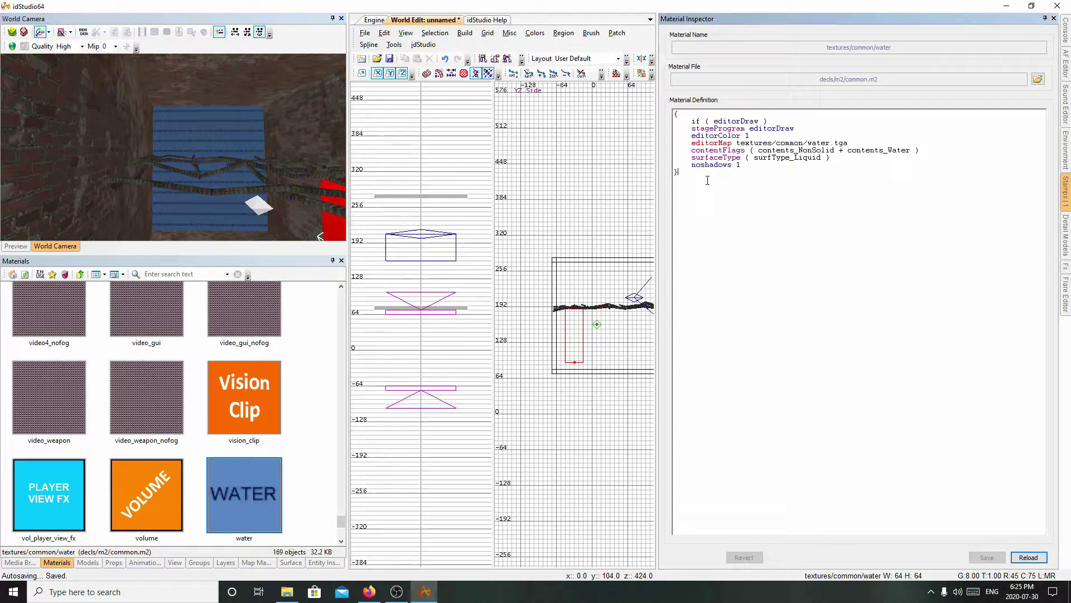
drag(707, 114, 714, 150)
click(715, 150)
click(1054, 19)
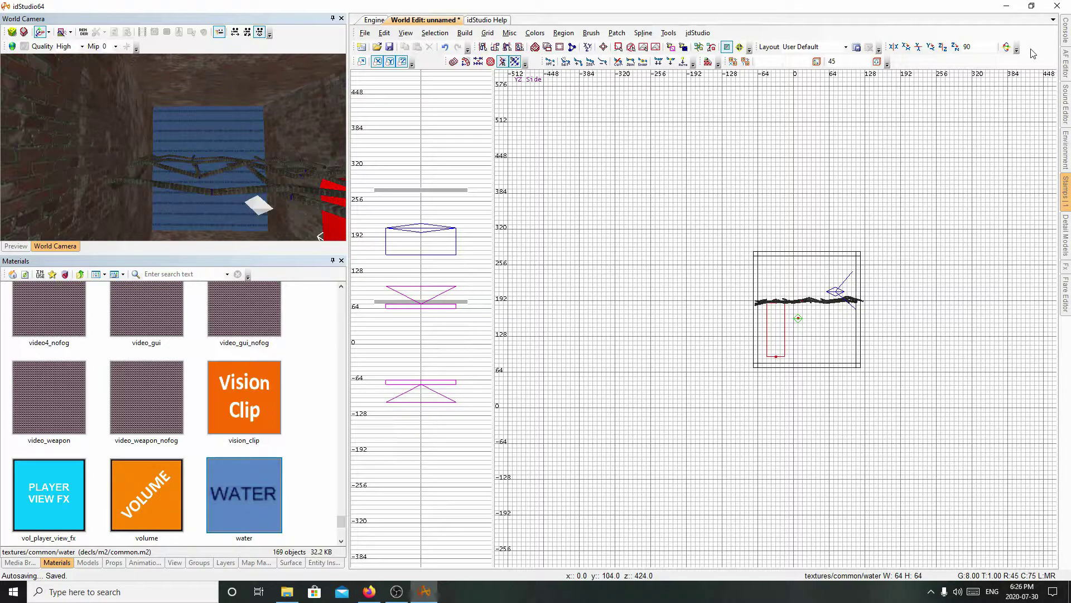
Switch to File Explorer, open the textures/common folder, and examine its TGA files, including 128_local.
click(288, 593)
double_click(188, 403)
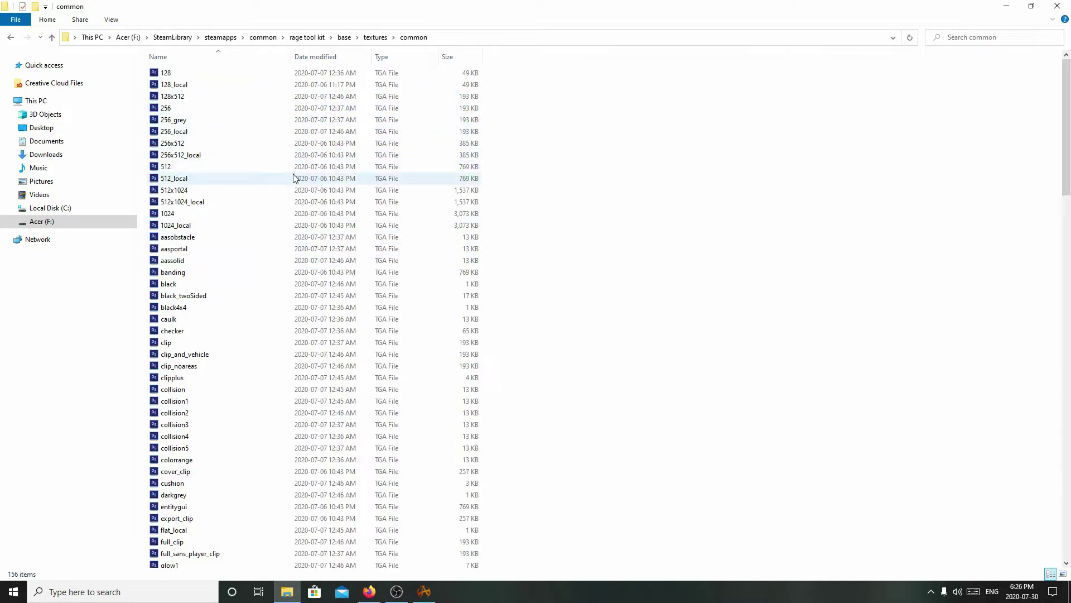
scroll(294, 177, down, 2)
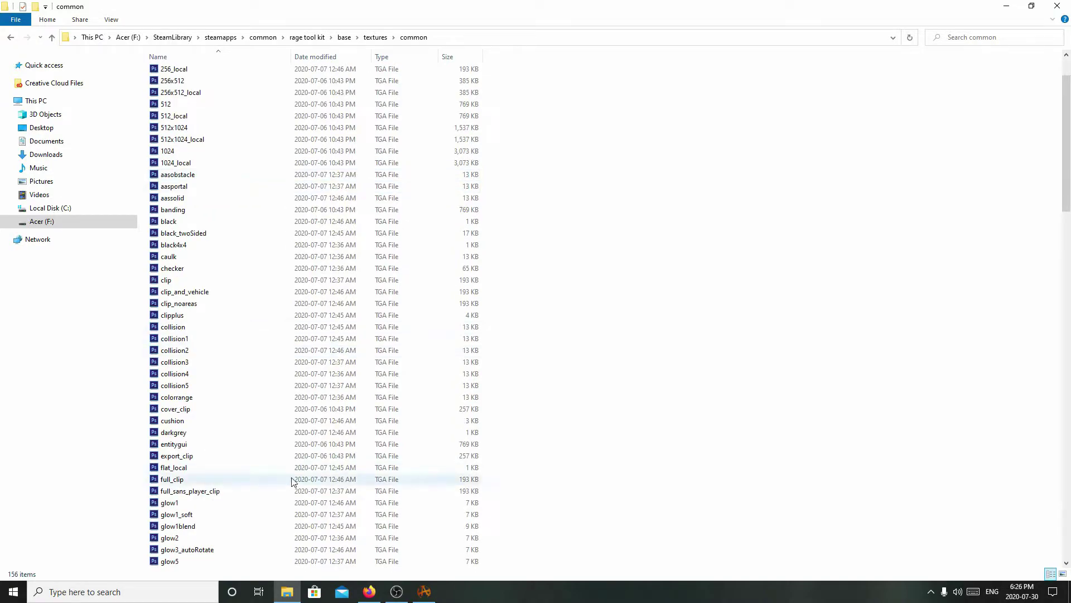
scroll(288, 496, up, 2)
click(199, 85)
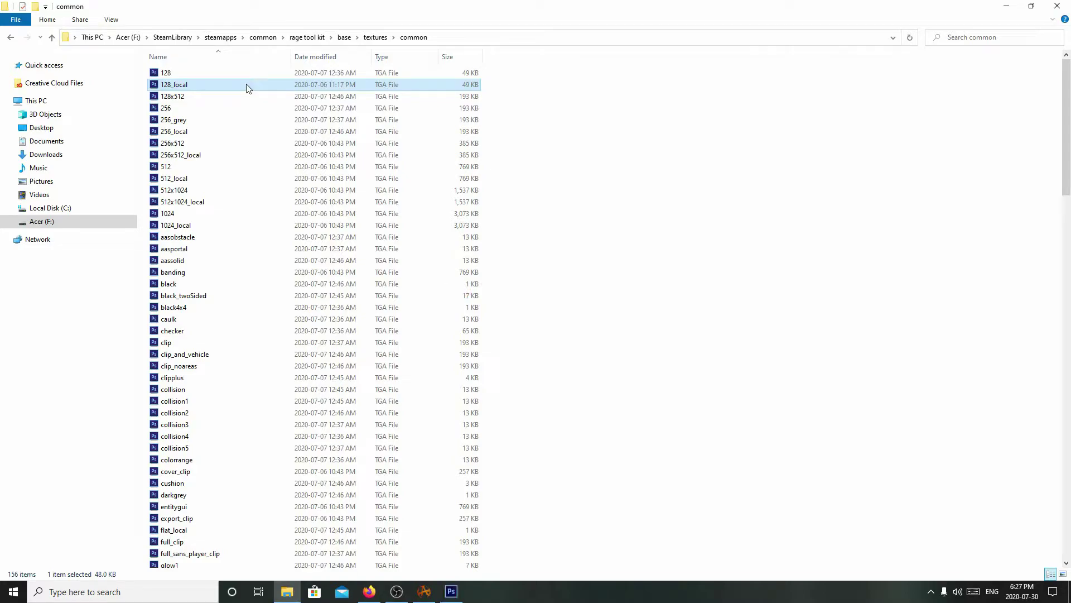
click(505, 189)
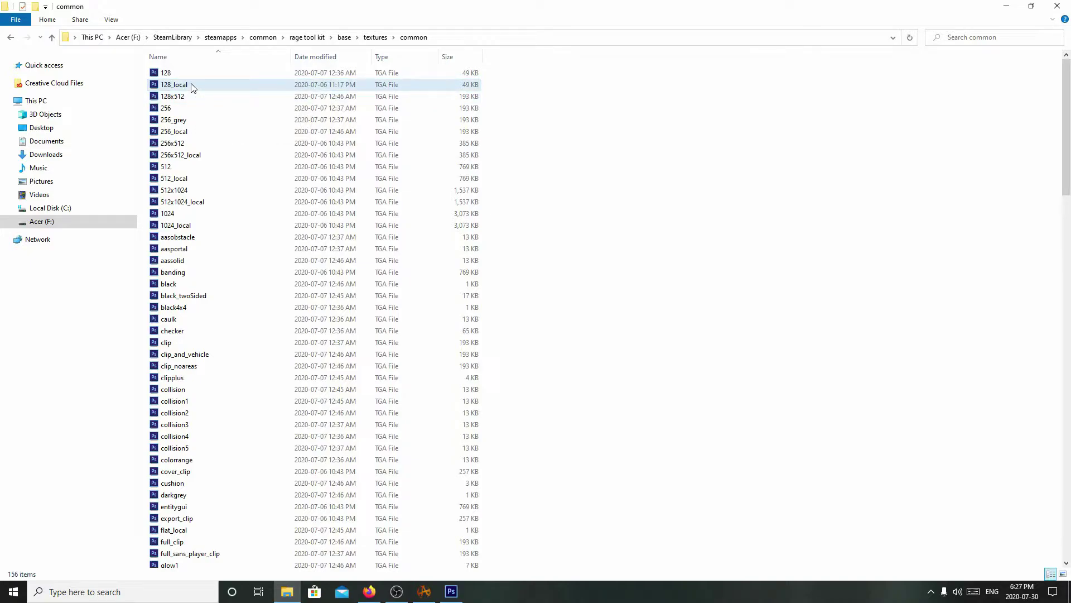
Look further through the common folder's TGA files, try to open one in Photoshop, and leave the Photoshop window.
scroll(245, 352, down, 20)
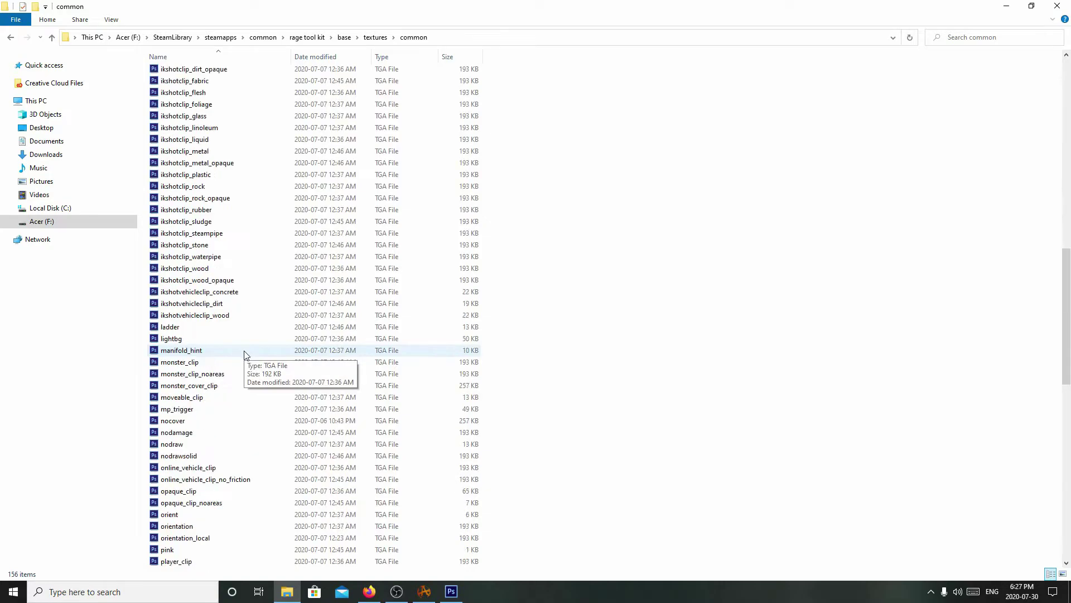
scroll(258, 473, down, 3)
scroll(256, 468, down, 5)
double_click(256, 469)
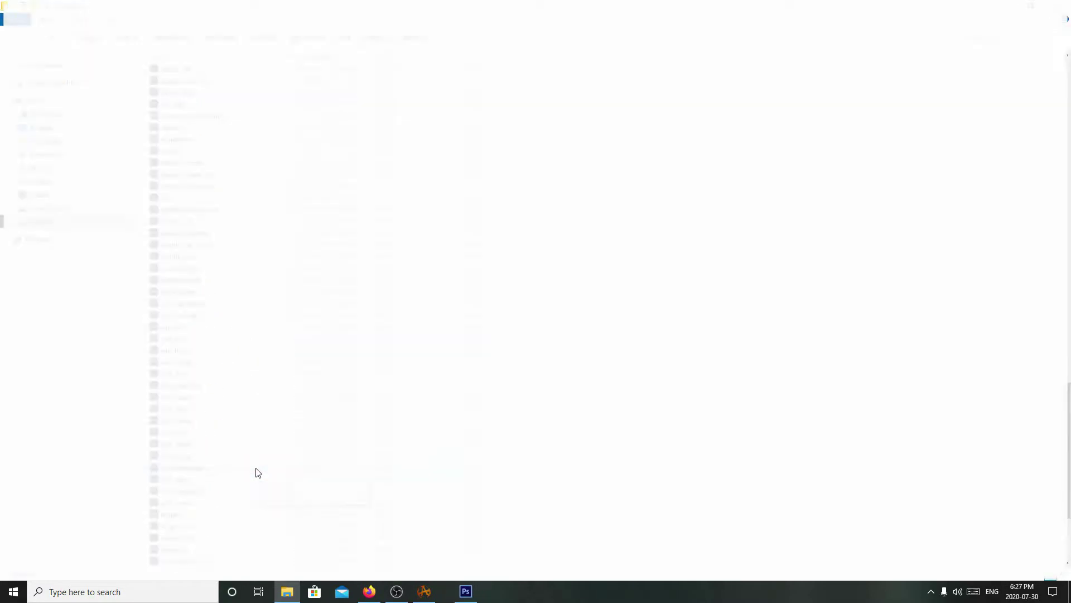
click(369, 591)
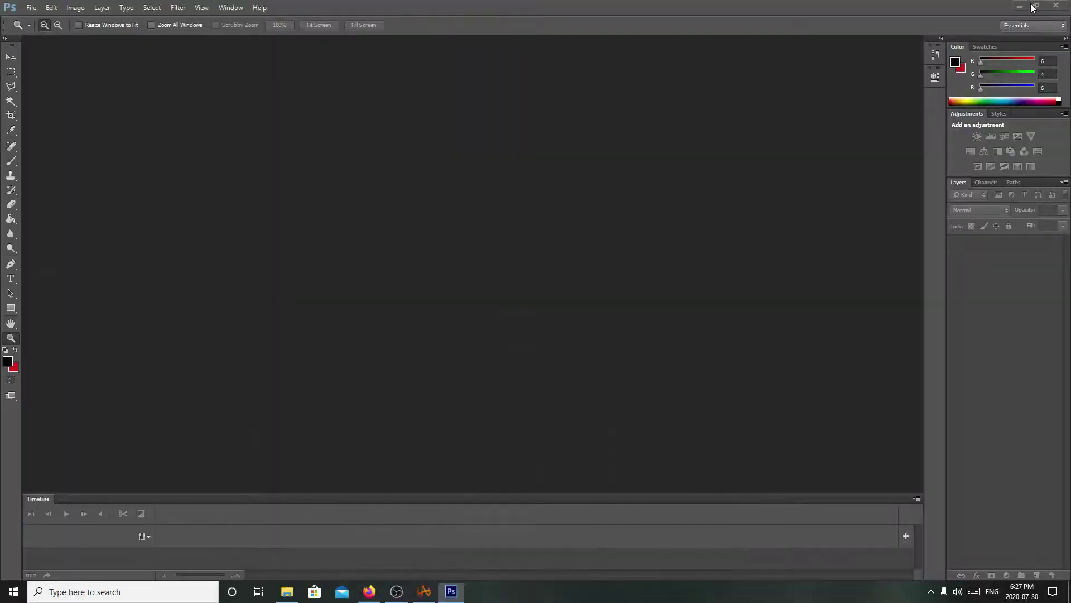
click(674, 17)
Return to the common folder in File Explorer and review its TGA files from the end back to the beginning.
click(424, 591)
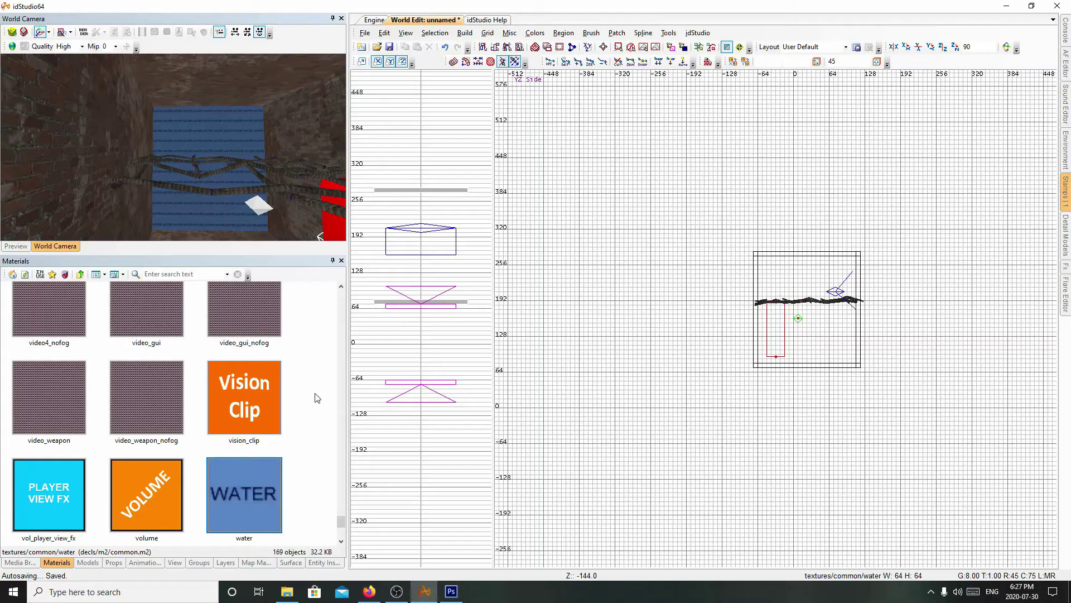
click(287, 591)
scroll(503, 438, up, 15)
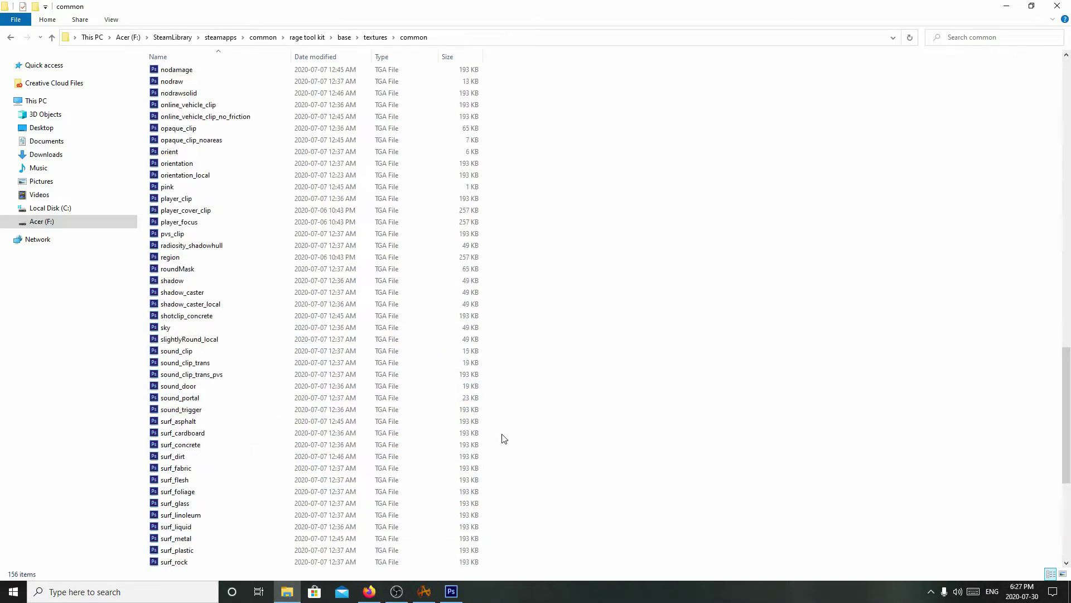
scroll(504, 438, up, 15)
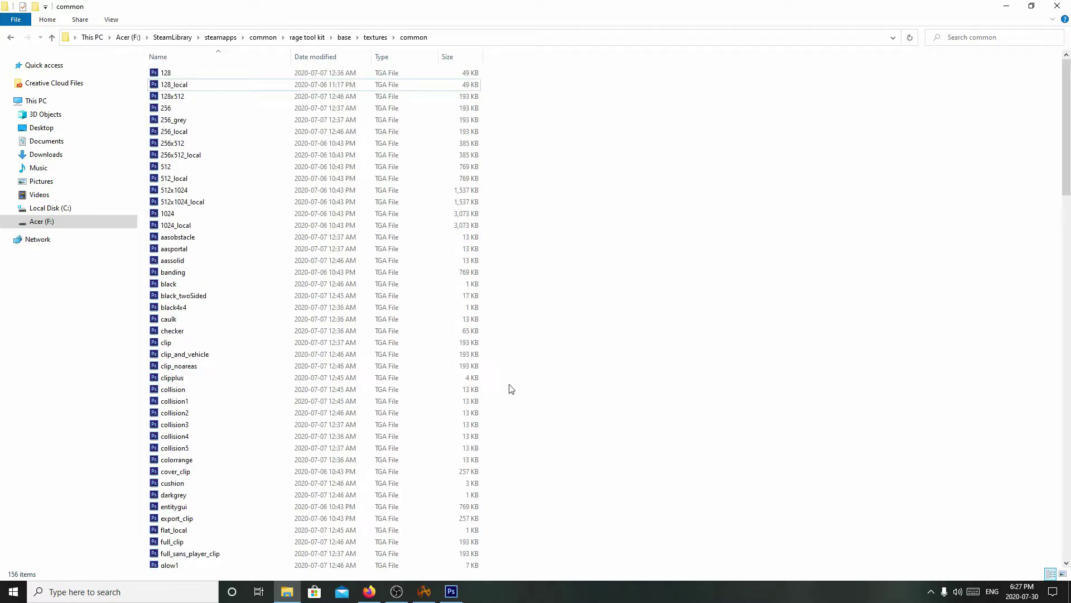
Switch to idStudio and view the water wall in the World Camera, checking the common texture folder once more.
click(424, 591)
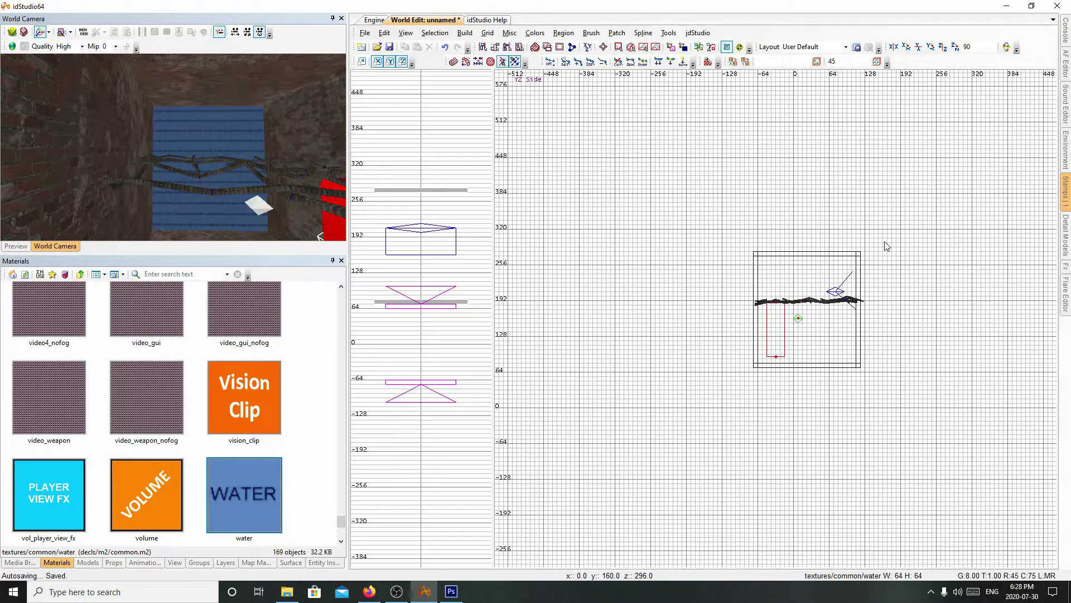
right_drag(270, 146, 245, 138)
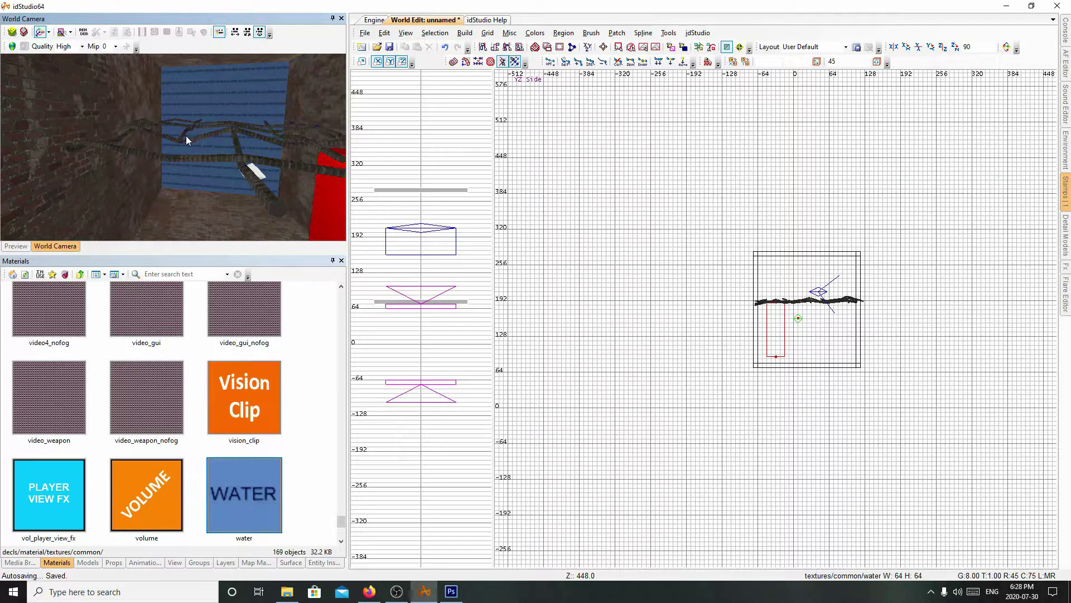
mouse_move(250, 177)
right_down()
mouse_move(282, 164)
mouse_move(298, 133)
mouse_move(338, 137)
mouse_move(251, 146)
mouse_move(237, 134)
mouse_move(226, 146)
right_up()
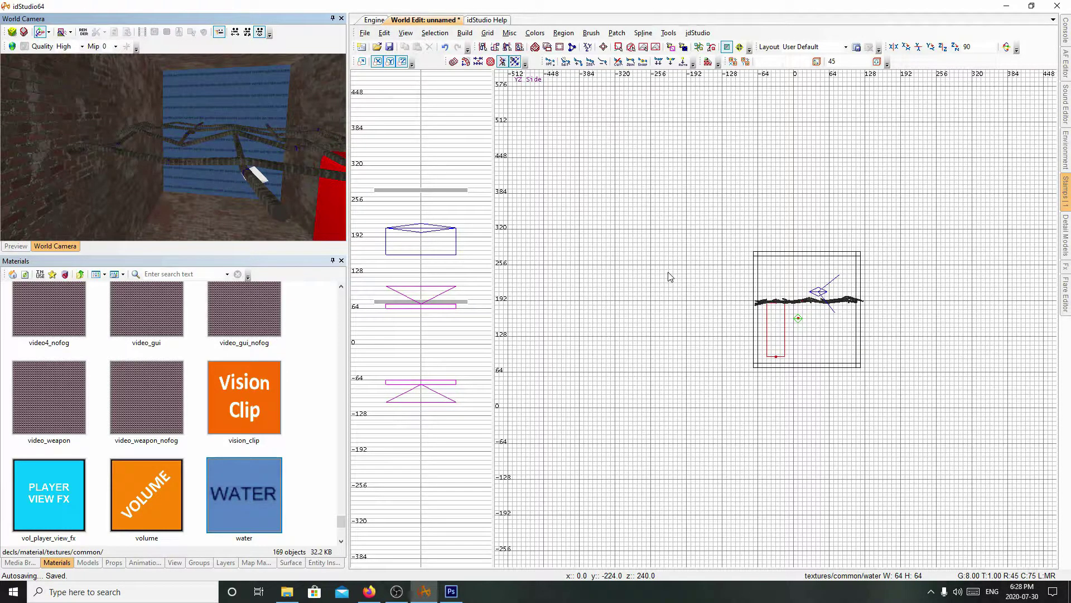
right_drag(713, 286, 639, 230)
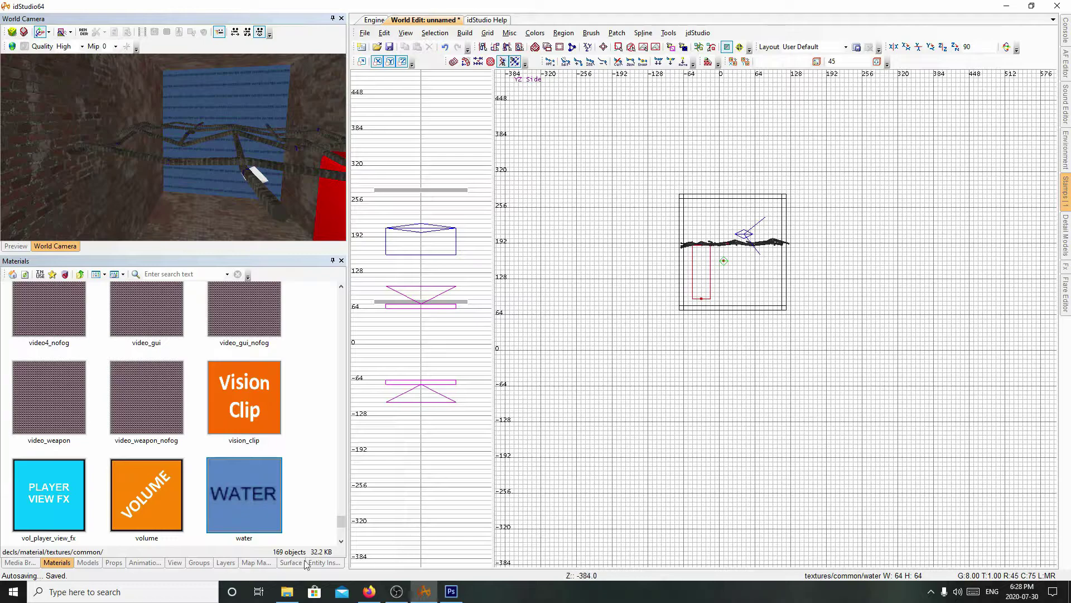
click(287, 591)
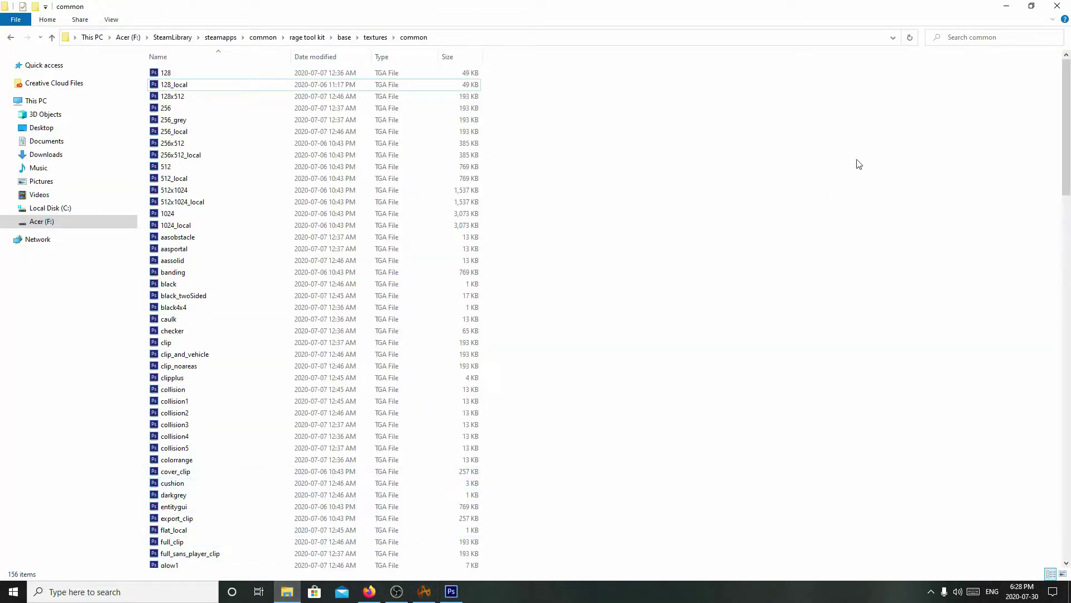
click(1009, 6)
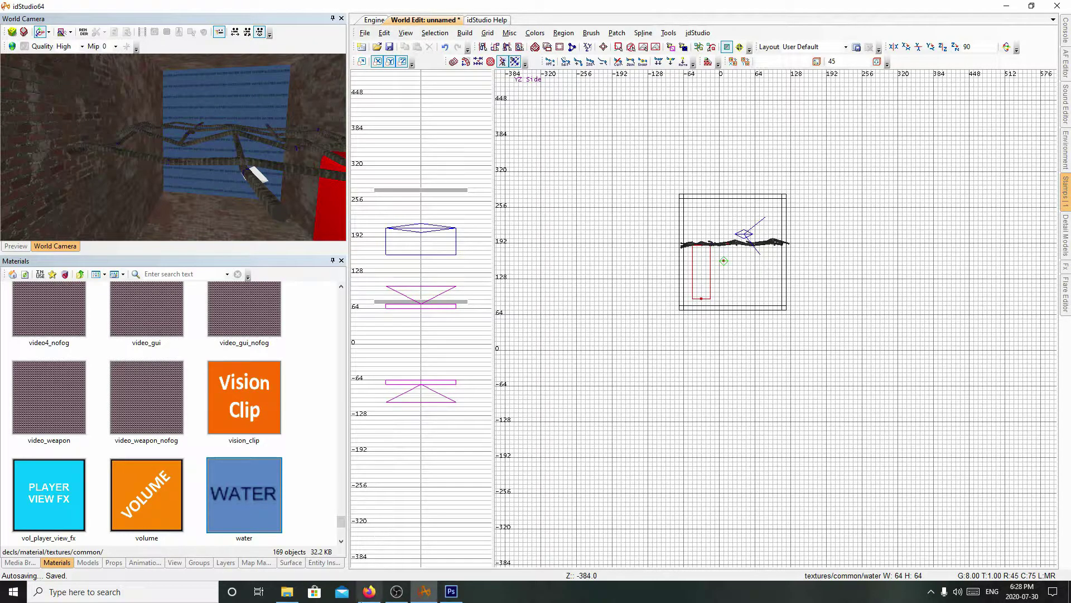
In Materials, go up to the textures folder and reopen the common folder.
click(80, 274)
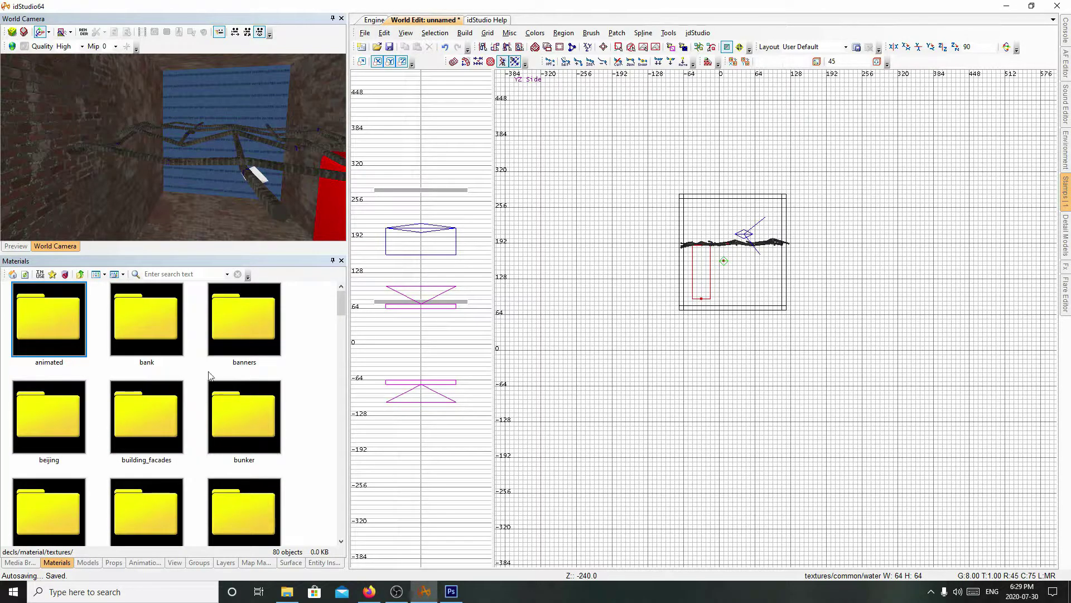
scroll(162, 423, down, 3)
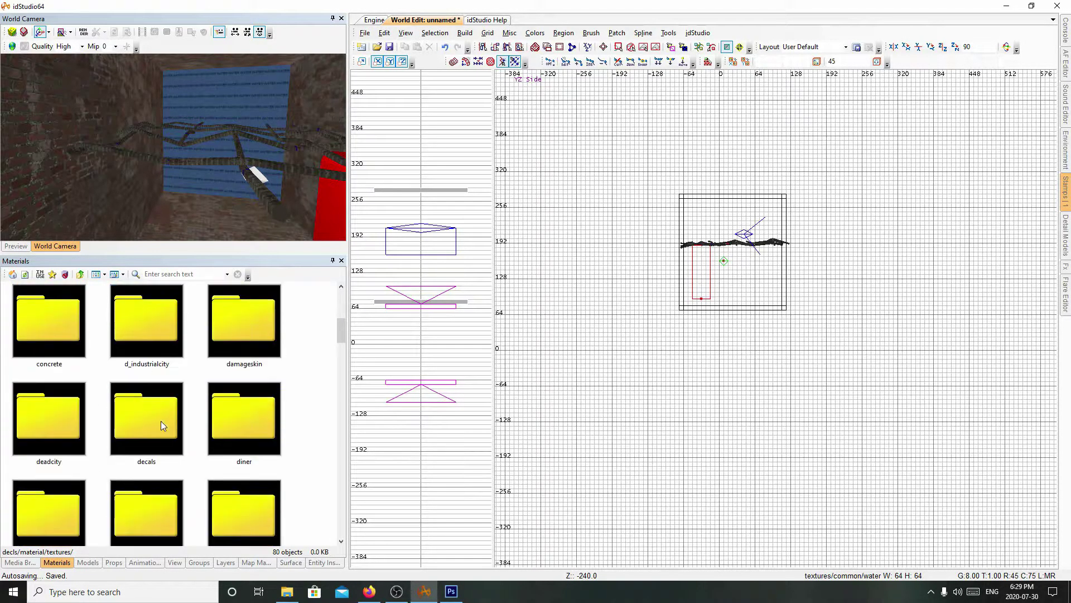
scroll(160, 421, up, 1)
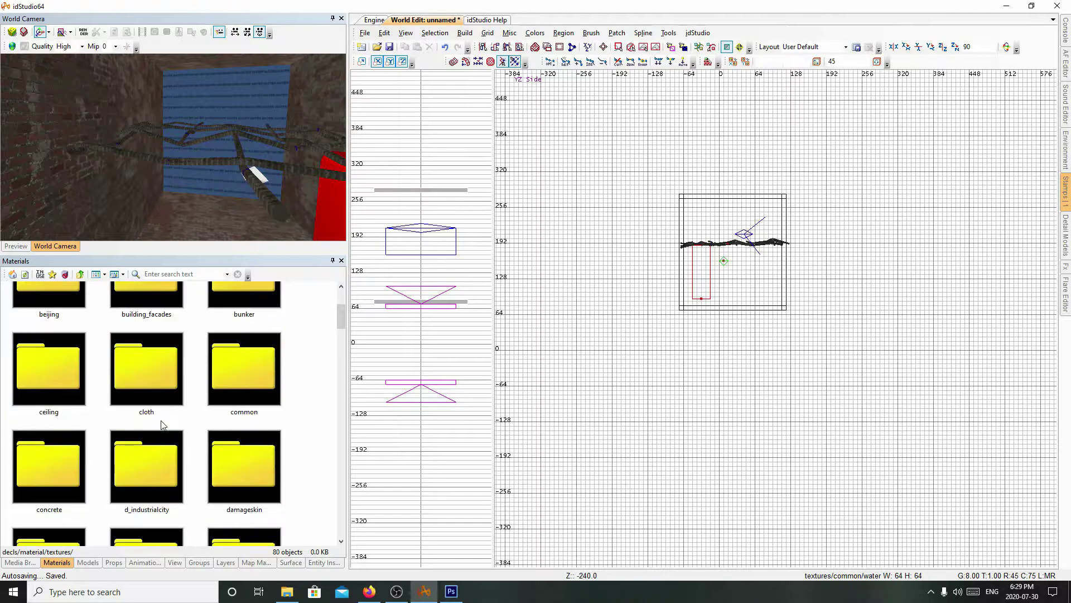
double_click(241, 384)
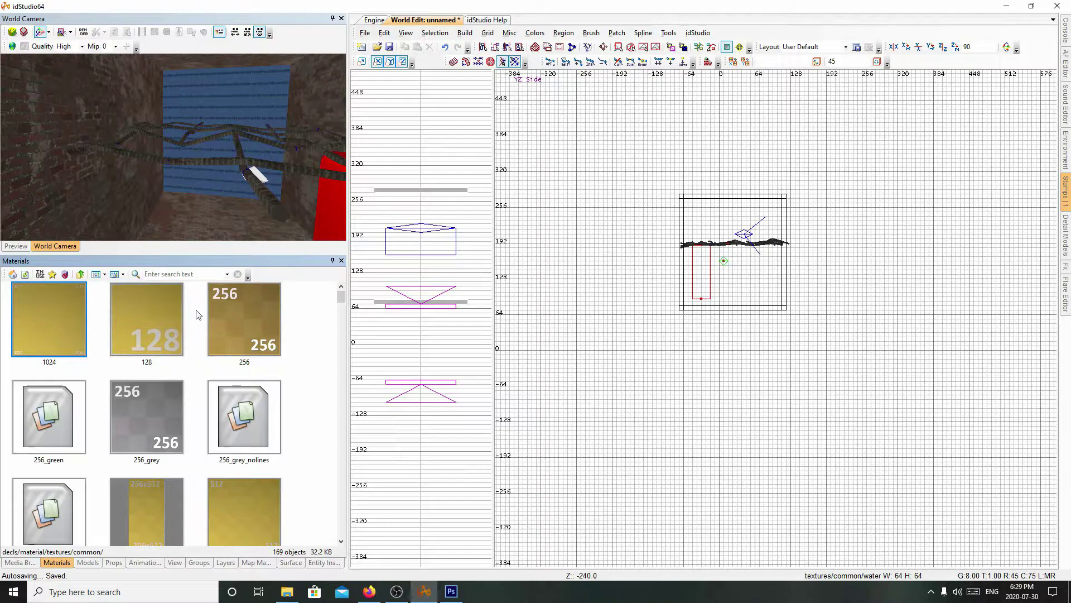
Examine the common materials, from the AAS, caulk and clip materials through the shot clip and surf materials to water.
scroll(162, 384, down, 3)
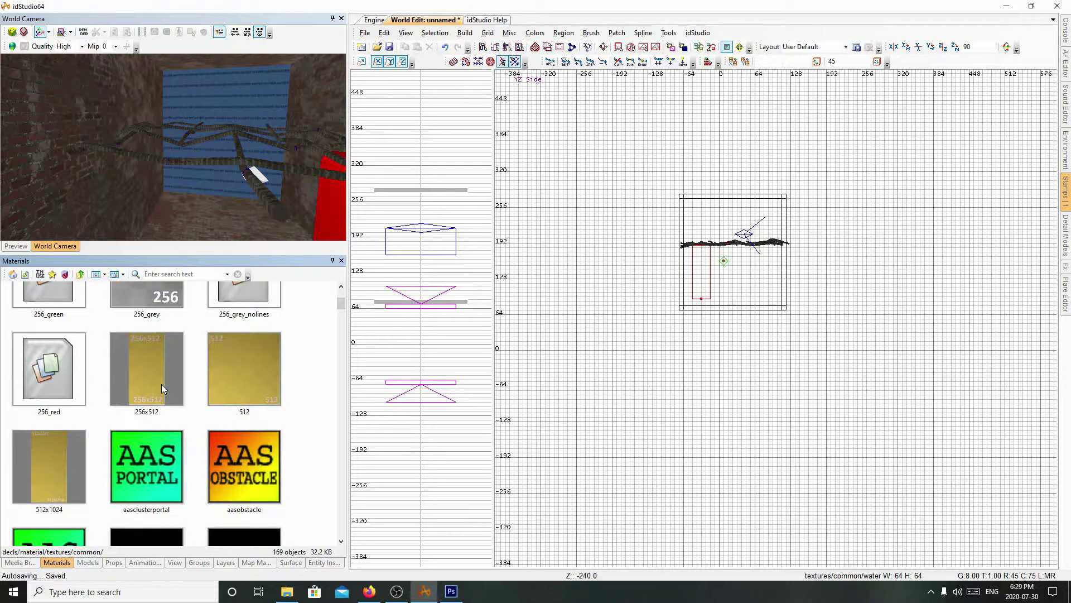
scroll(162, 384, down, 3)
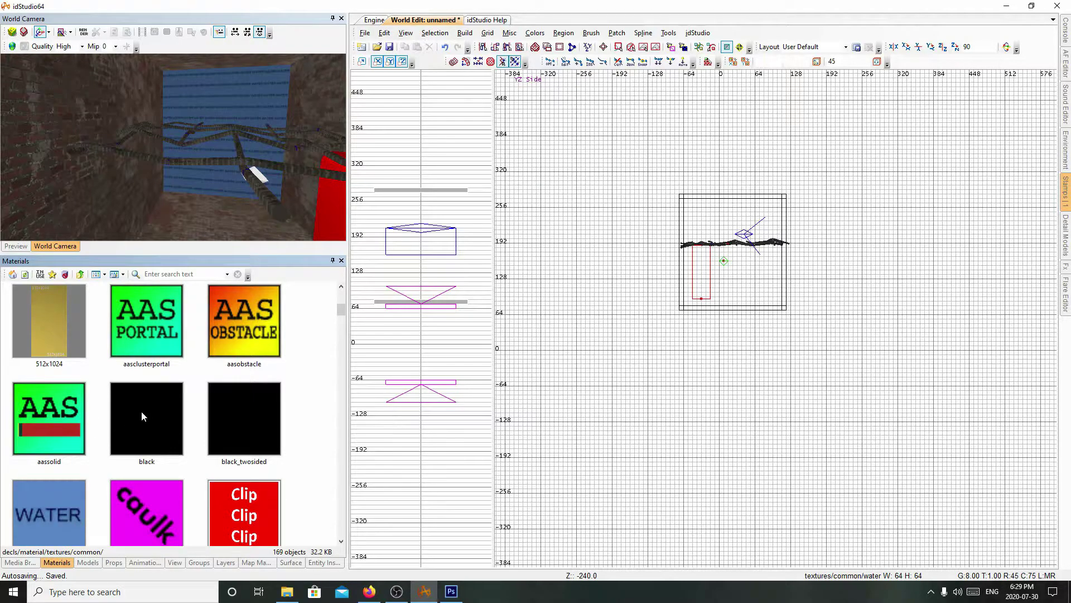
scroll(142, 411, down, 2)
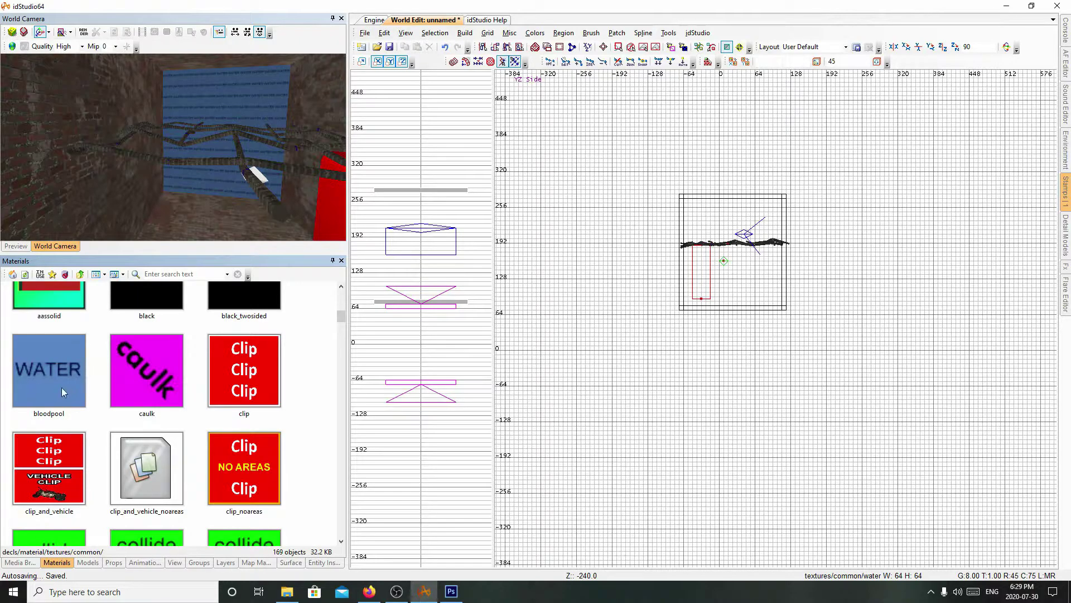
scroll(133, 387, down, 14)
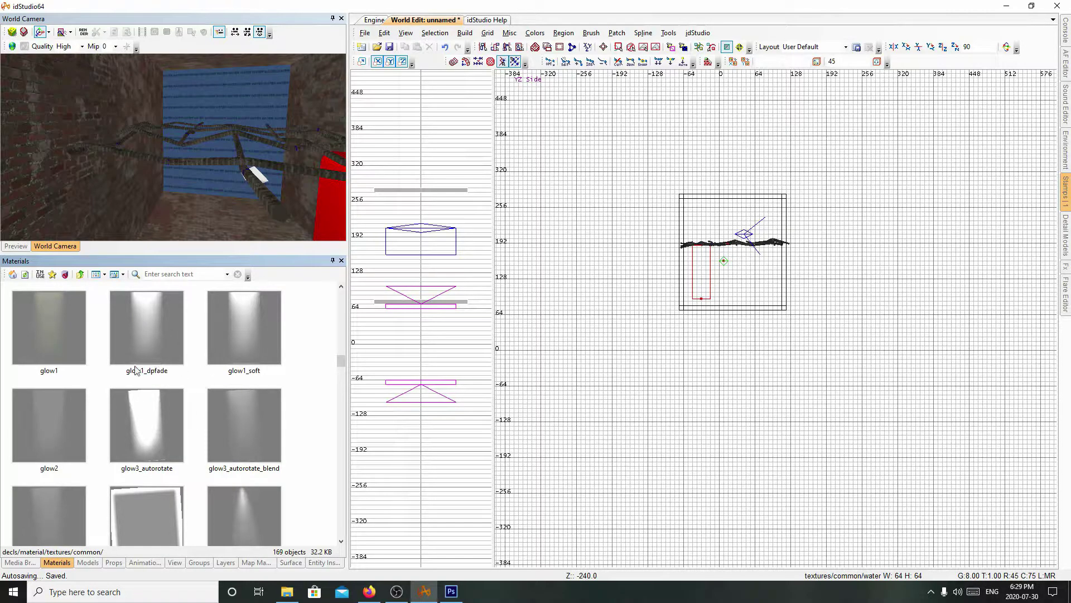
scroll(157, 426, down, 3)
scroll(157, 426, down, 3)
scroll(158, 413, up, 6)
scroll(102, 365, down, 6)
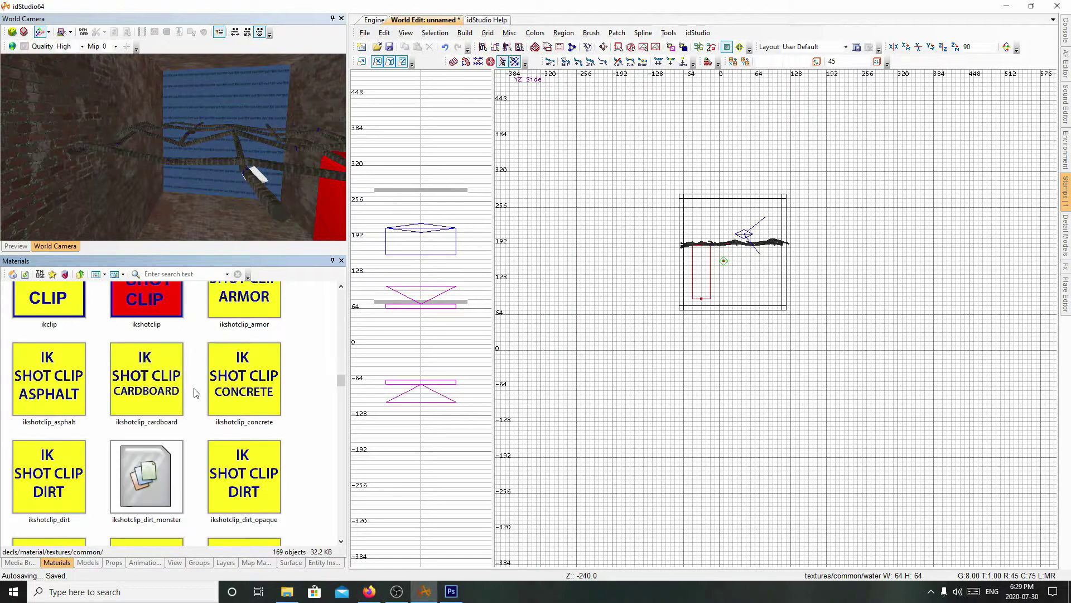
scroll(192, 393, down, 6)
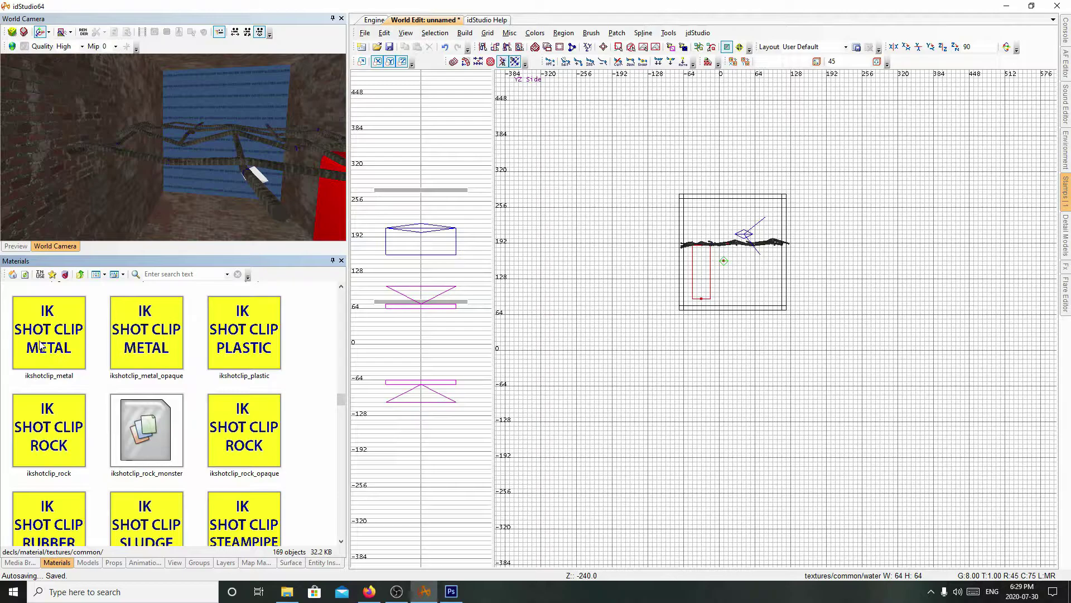
scroll(160, 365, down, 10)
scroll(161, 382, up, 3)
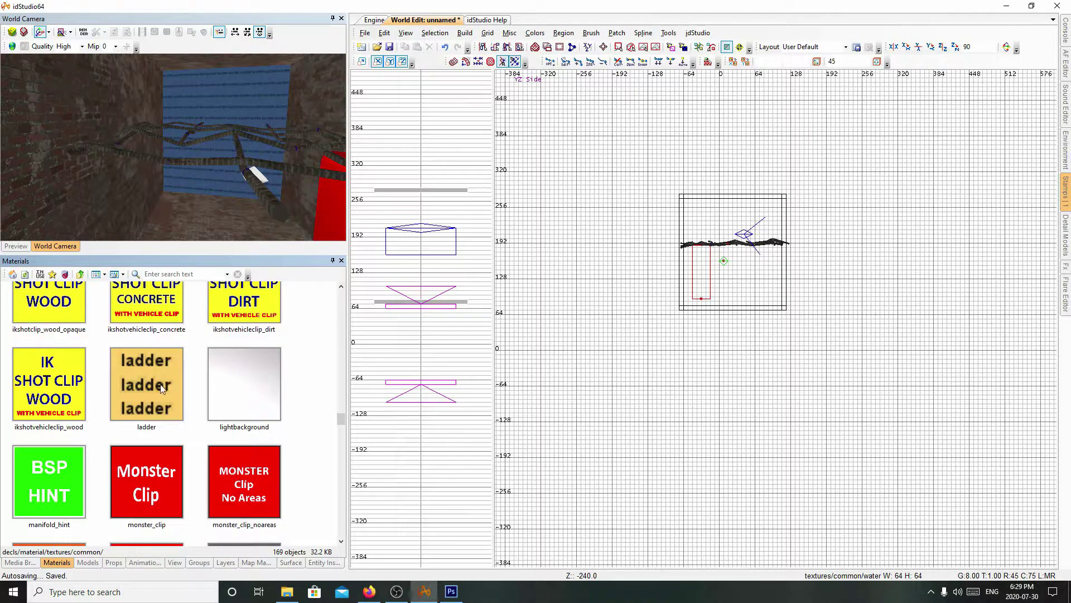
scroll(136, 402, down, 10)
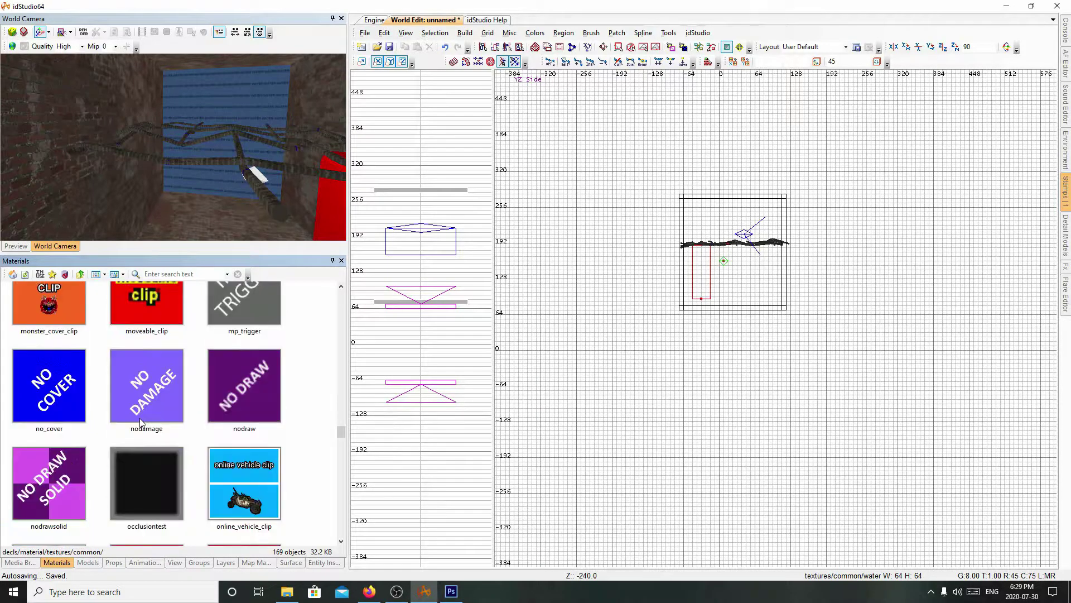
scroll(140, 420, down, 12)
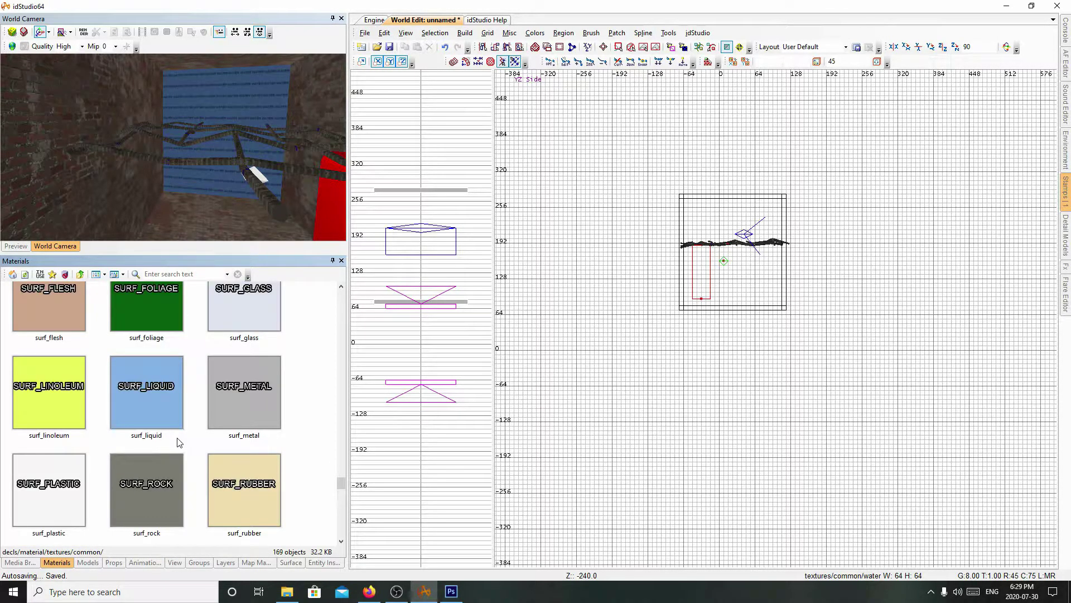
scroll(139, 409, down, 5)
scroll(167, 424, down, 4)
scroll(237, 435, up, 2)
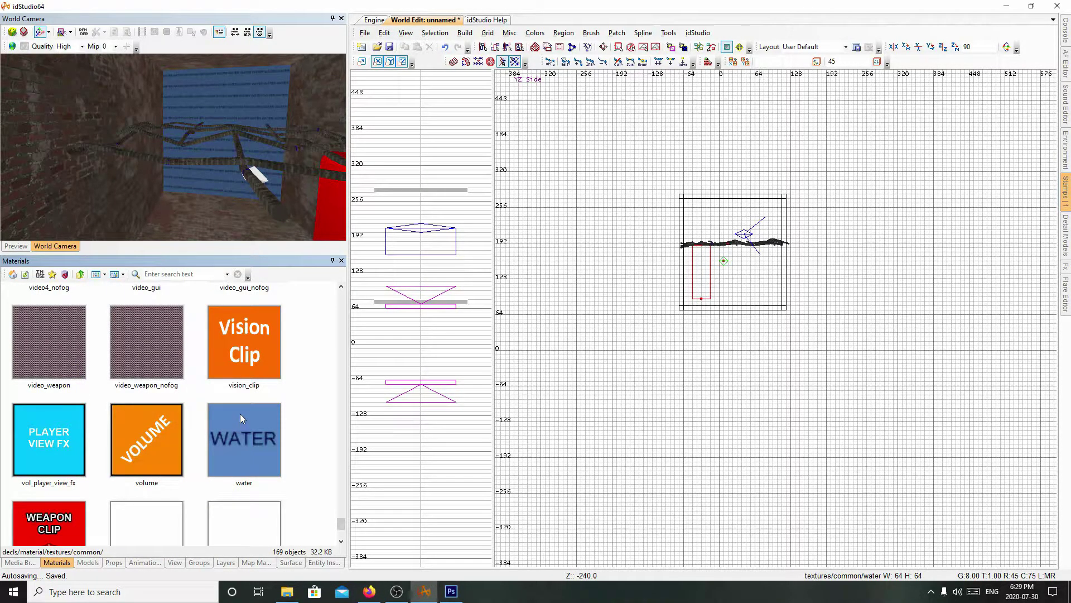
Select the water wall in the World Camera and examine the func entity types offered for a new entity.
right_drag(135, 140, 161, 138)
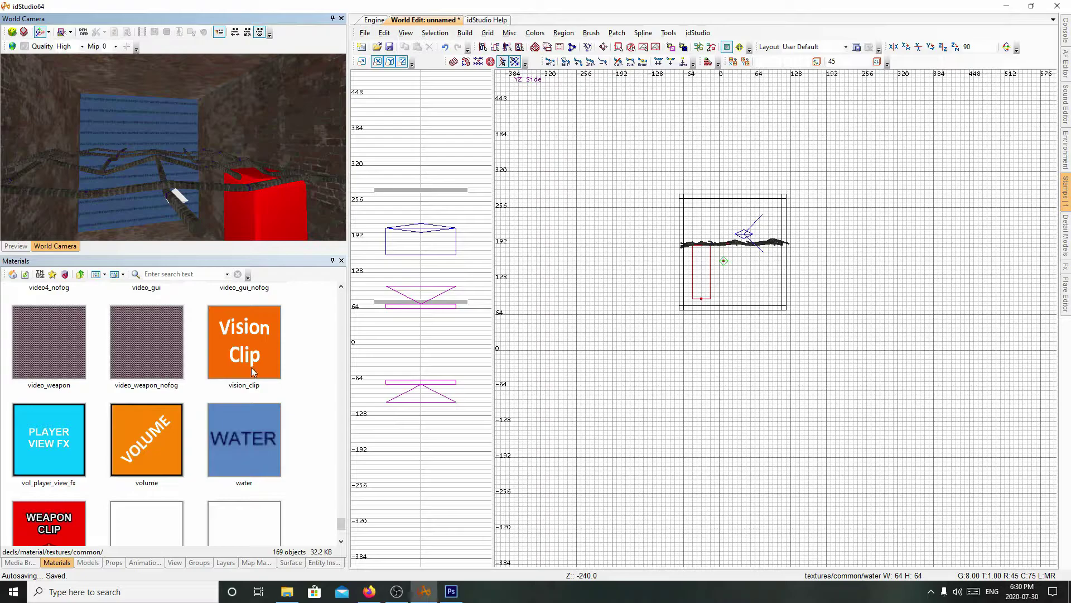
key(w)
right_drag(173, 139, 170, 151)
click(183, 119)
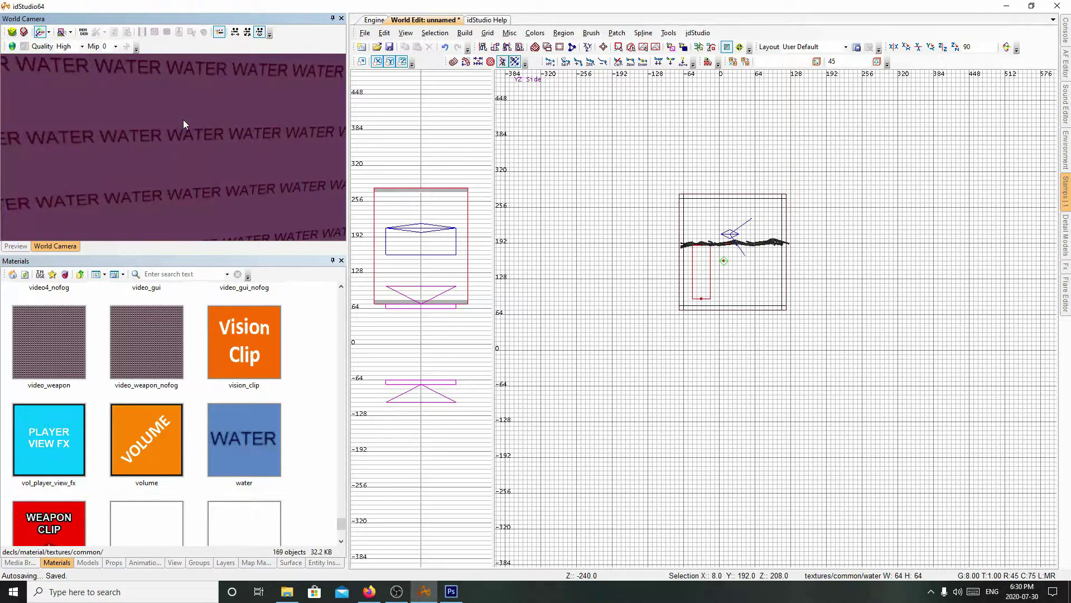
right_click(690, 249)
mouse_move(742, 302)
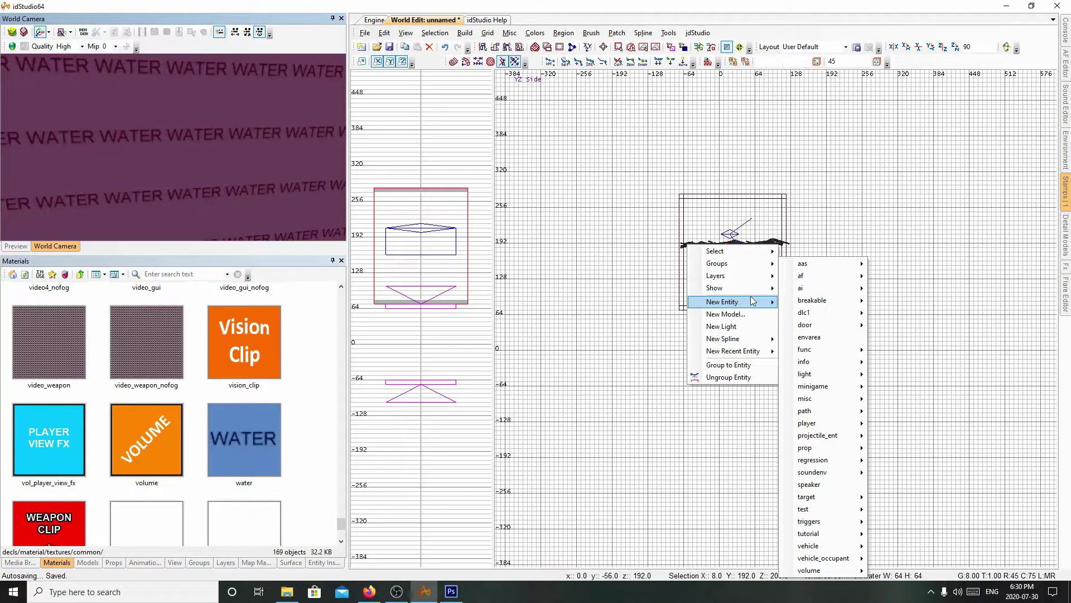
mouse_move(833, 356)
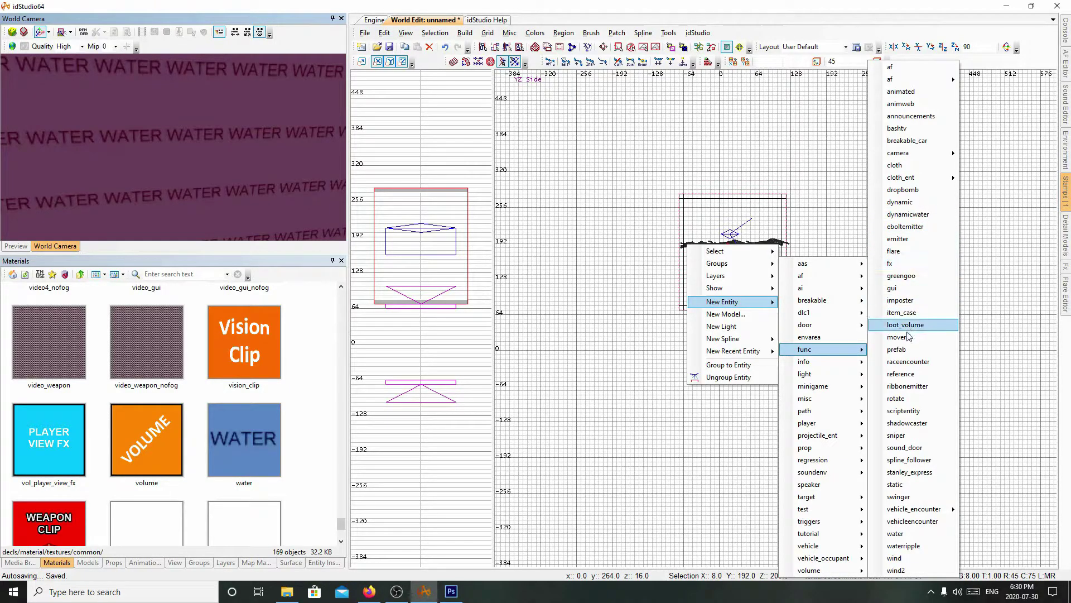
click(912, 239)
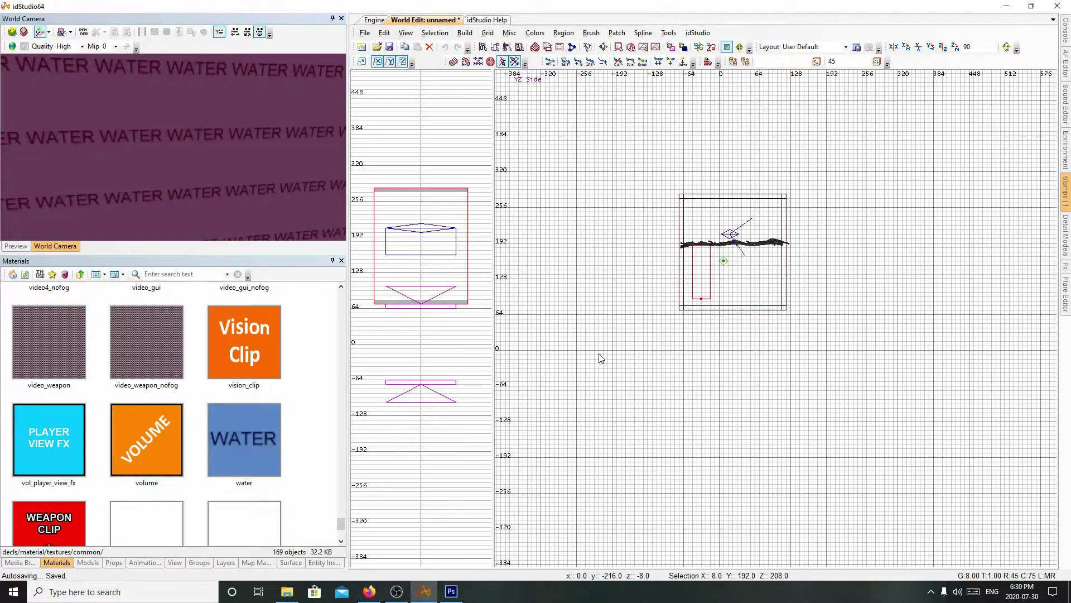
Go up to the textures folder in Materials and turn the World Camera away from the water wall towards the brick walls.
scroll(234, 438, down, 3)
click(80, 274)
scroll(229, 403, down, 3)
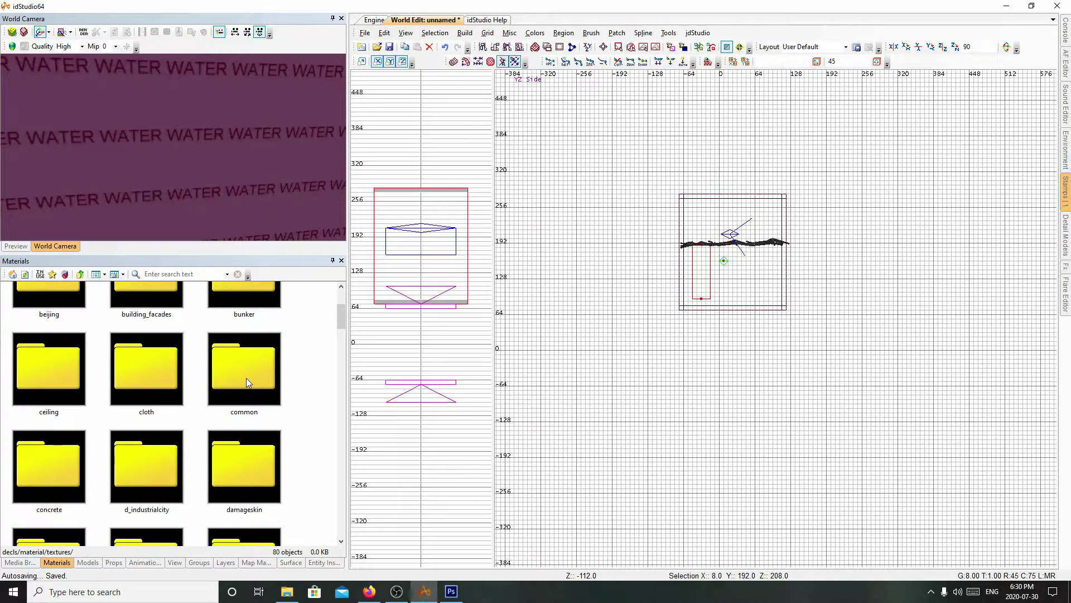
right_drag(243, 165, 93, 163)
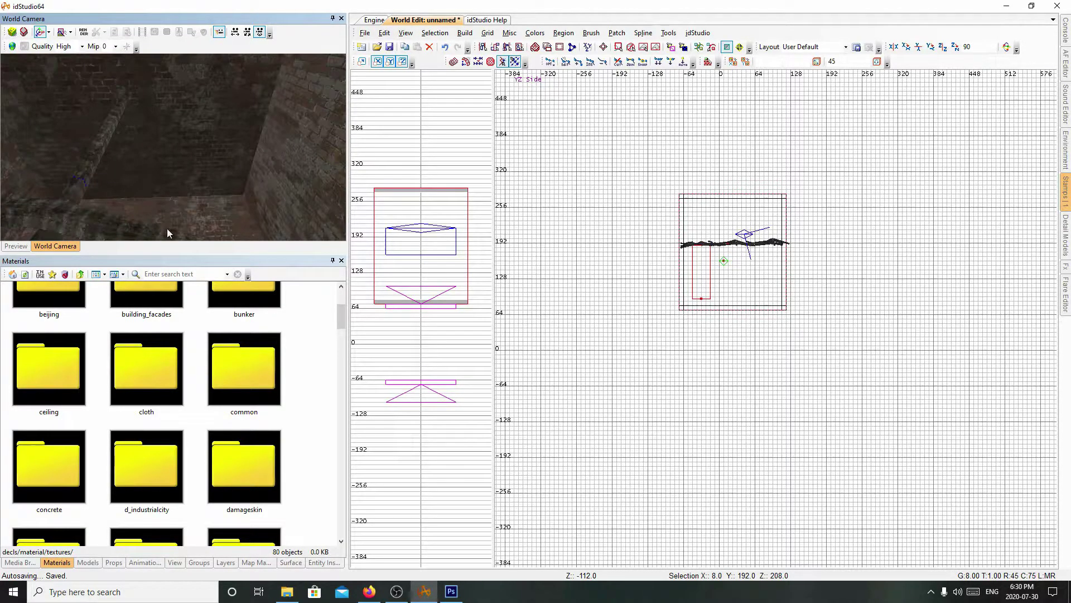
click(296, 389)
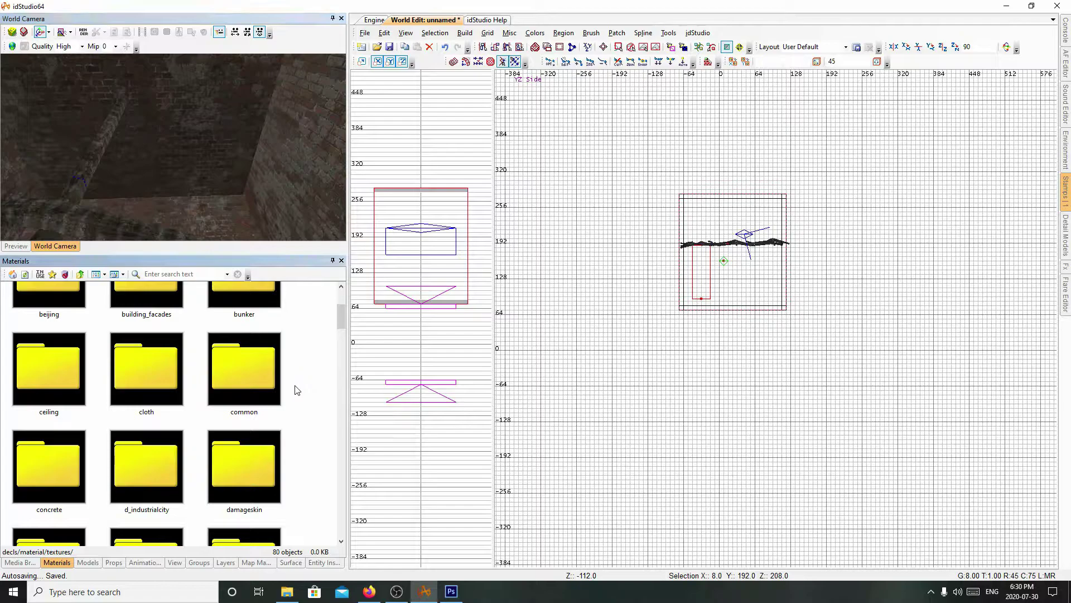
Examine the subfolders of the textures folder, from animated and bank through smashtv to yan, and return to the decals row.
scroll(246, 380, up, 1)
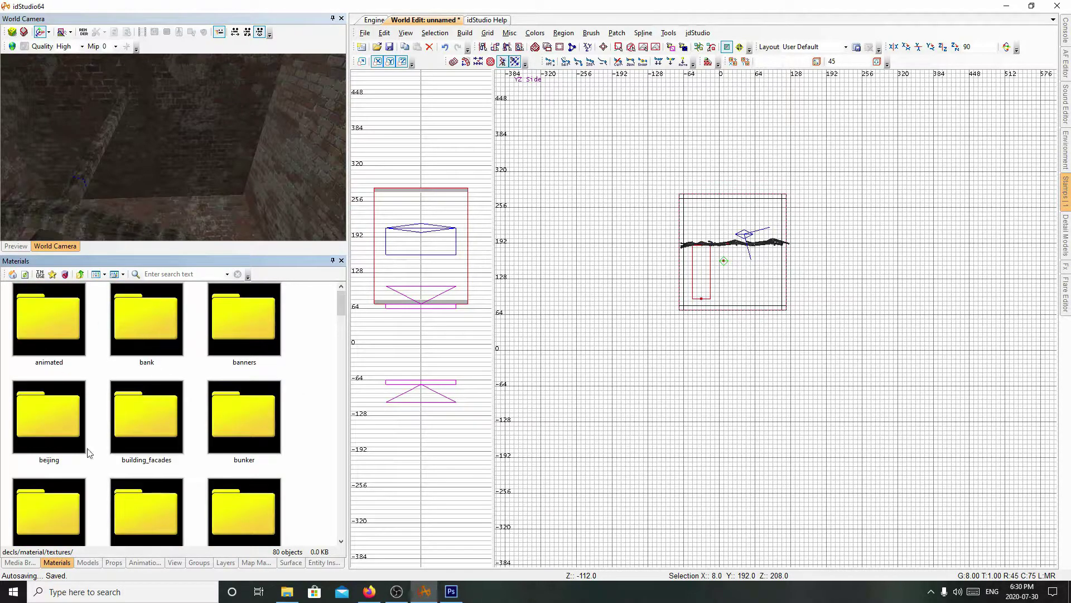
scroll(152, 466, down, 4)
scroll(154, 466, down, 10)
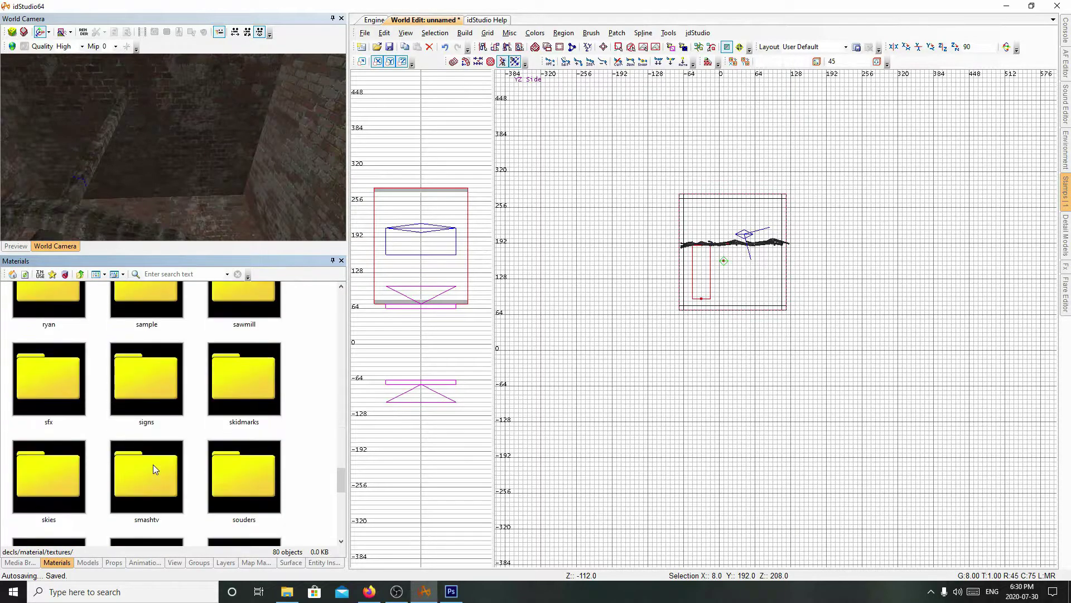
scroll(153, 464, down, 5)
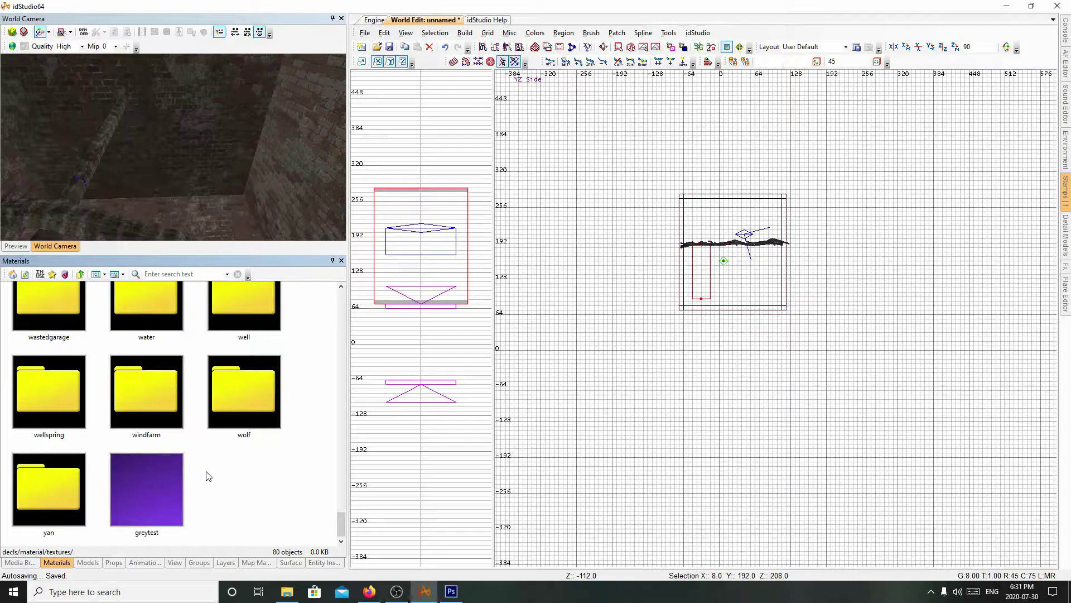
scroll(207, 475, up, 2)
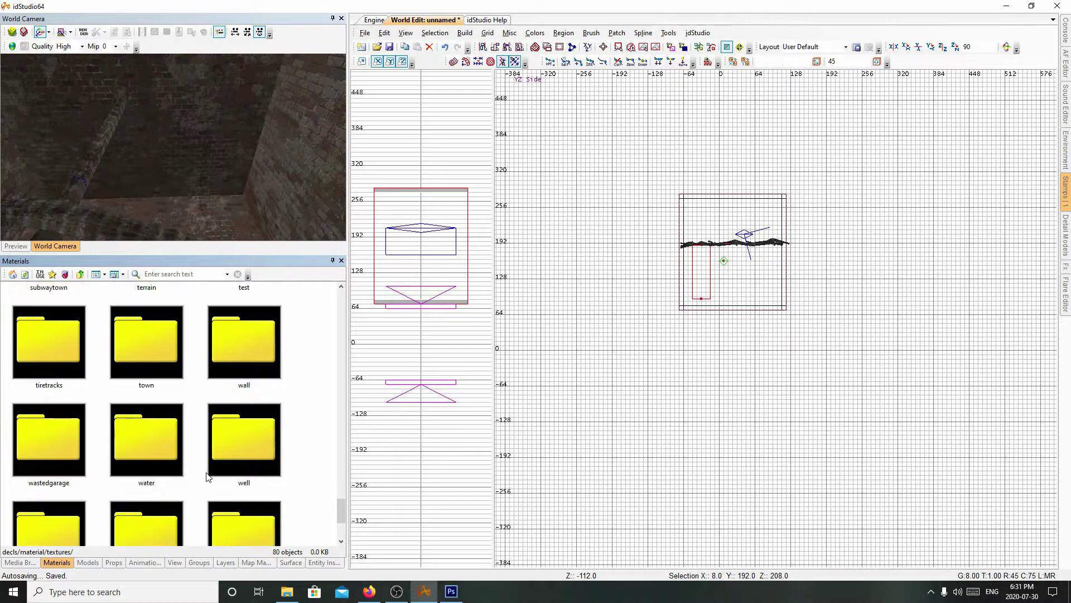
scroll(206, 475, up, 15)
scroll(207, 475, up, 5)
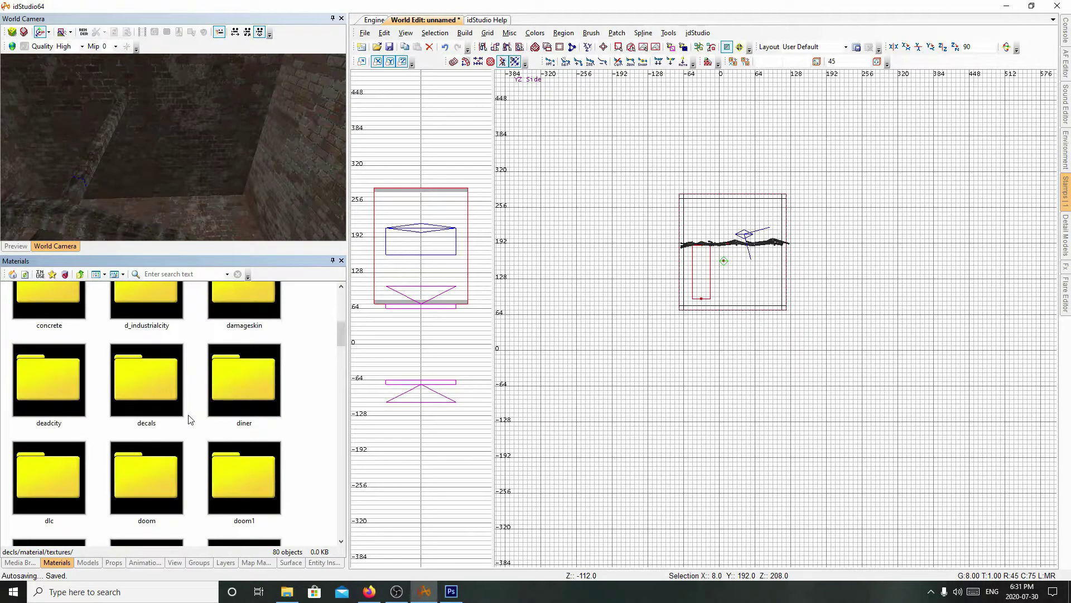
scroll(190, 421, up, 1)
scroll(190, 423, down, 4)
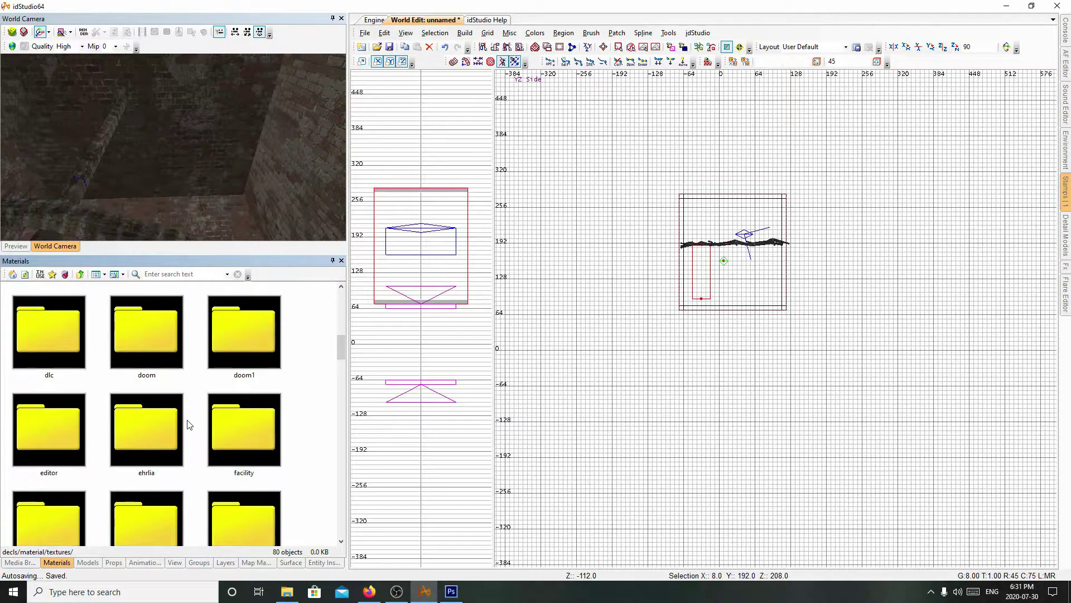
scroll(167, 433, up, 4)
Open the d_industrialcity folder and regenerate the thumbnail of the bigtiles1c_modularpieces material.
double_click(141, 311)
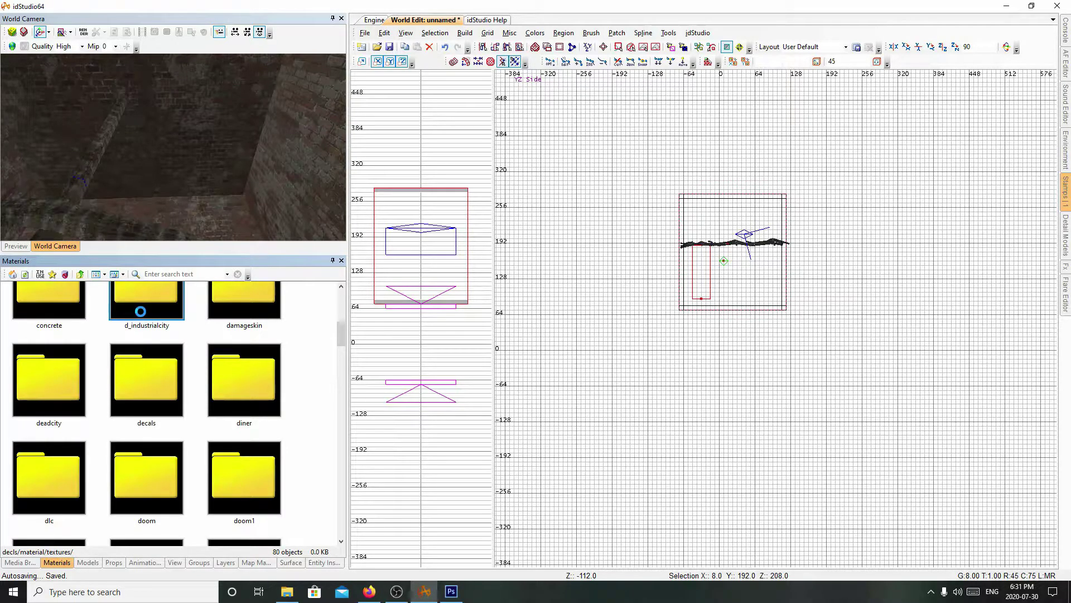
scroll(140, 314, up, 1)
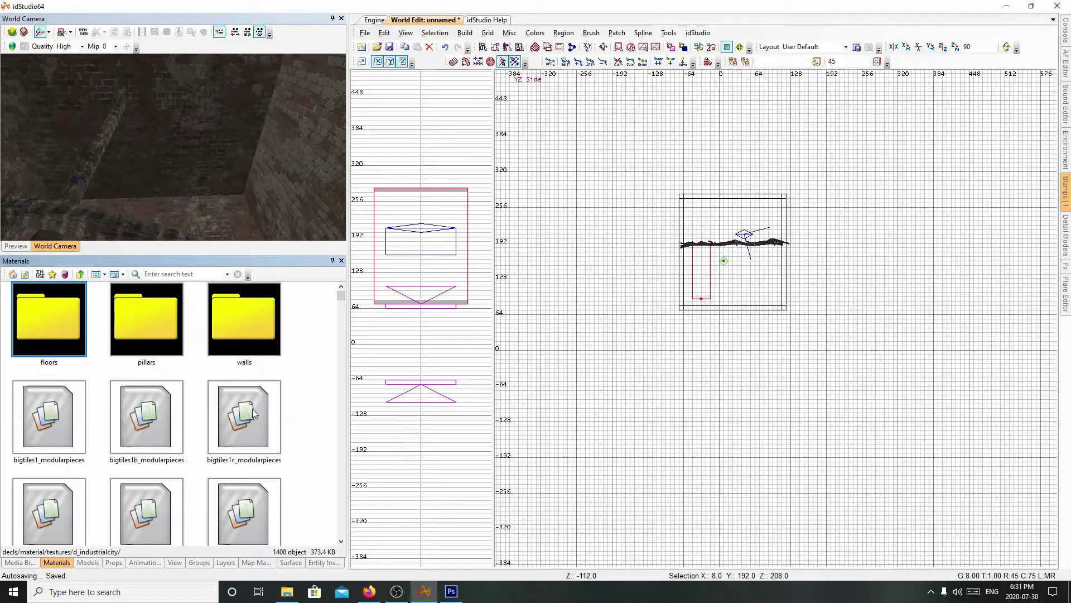
click(250, 433)
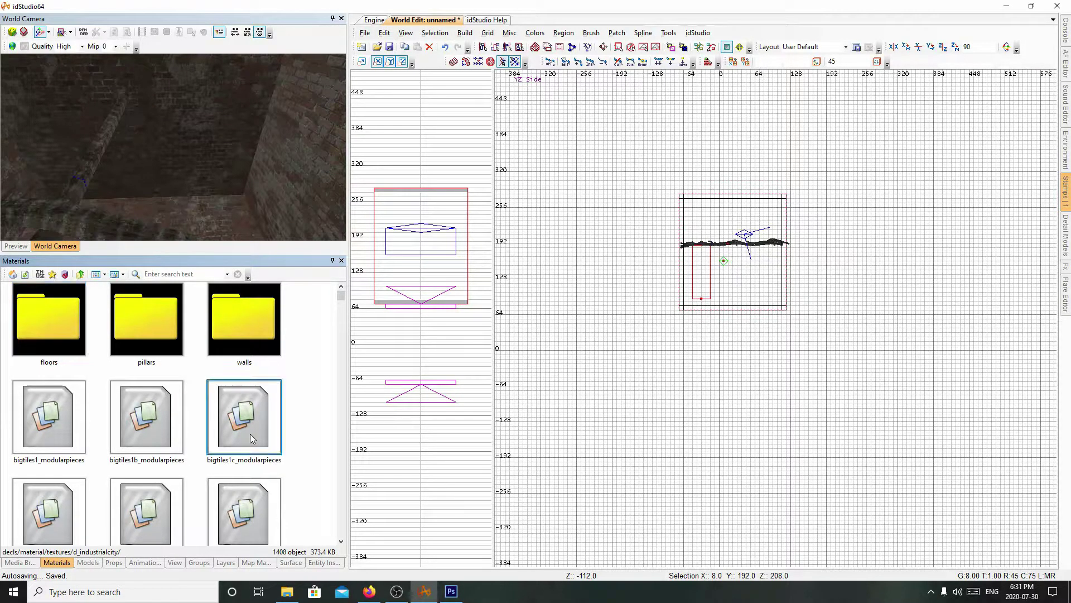
right_click(234, 410)
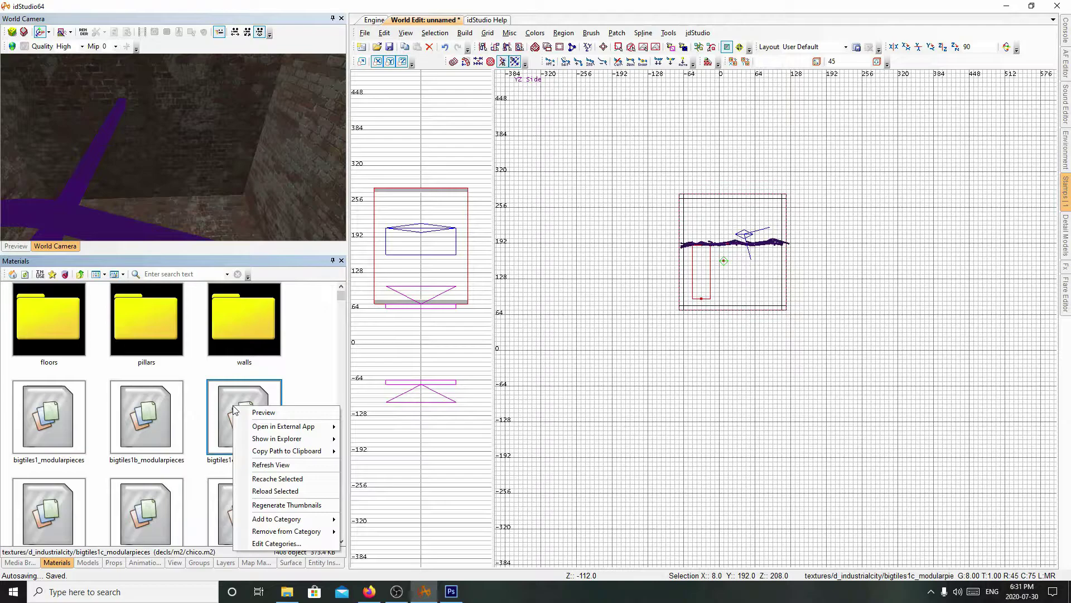
click(280, 506)
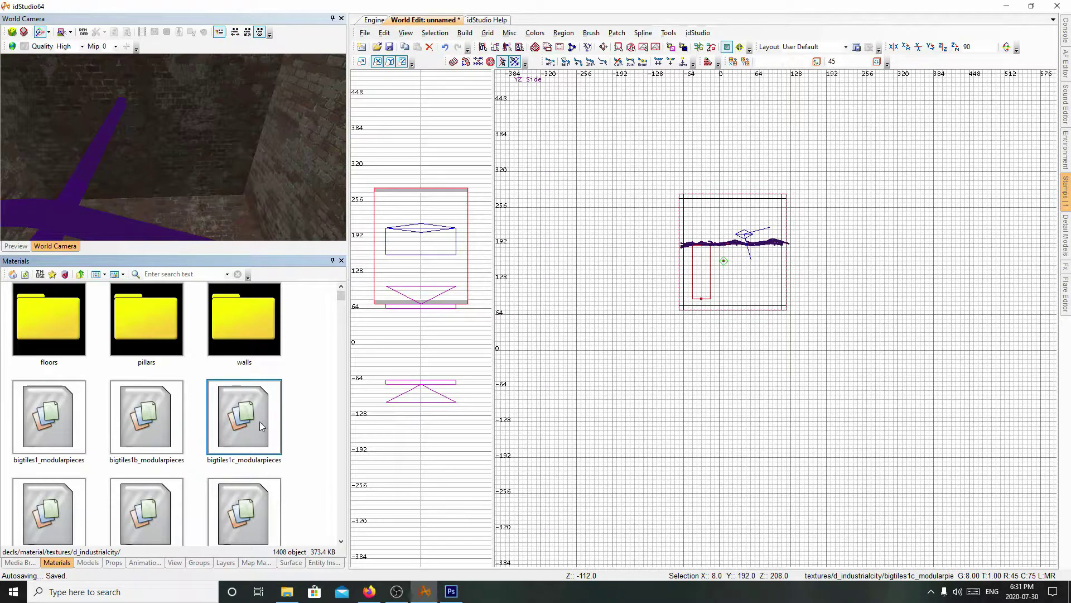
Build the missing thumbnails in the d_industrialcity folder, cancelling the run around the brickfloor materials.
click(24, 274)
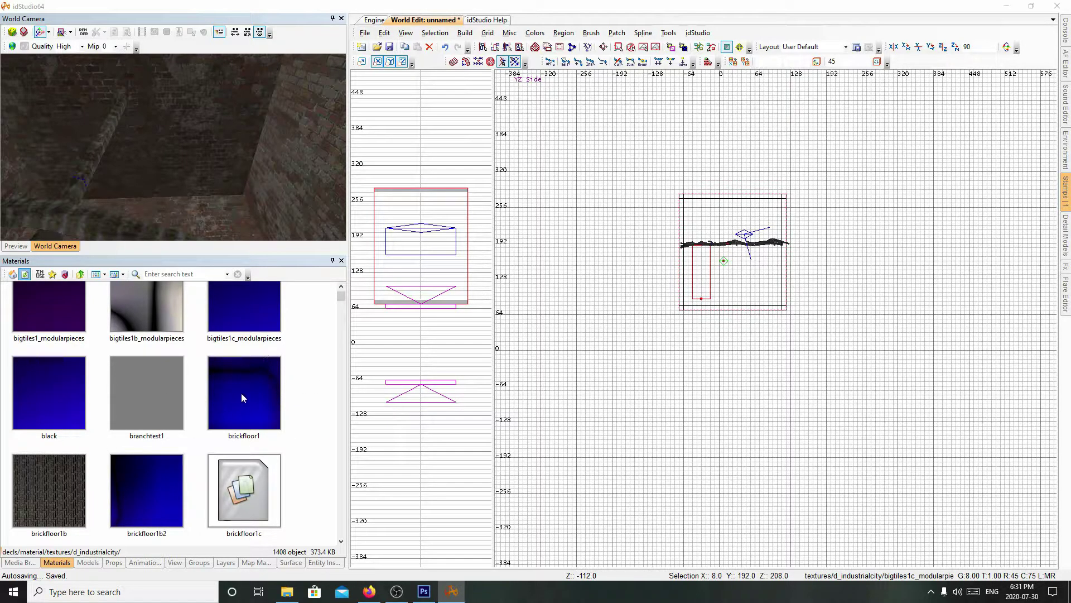
scroll(294, 389, down, 1)
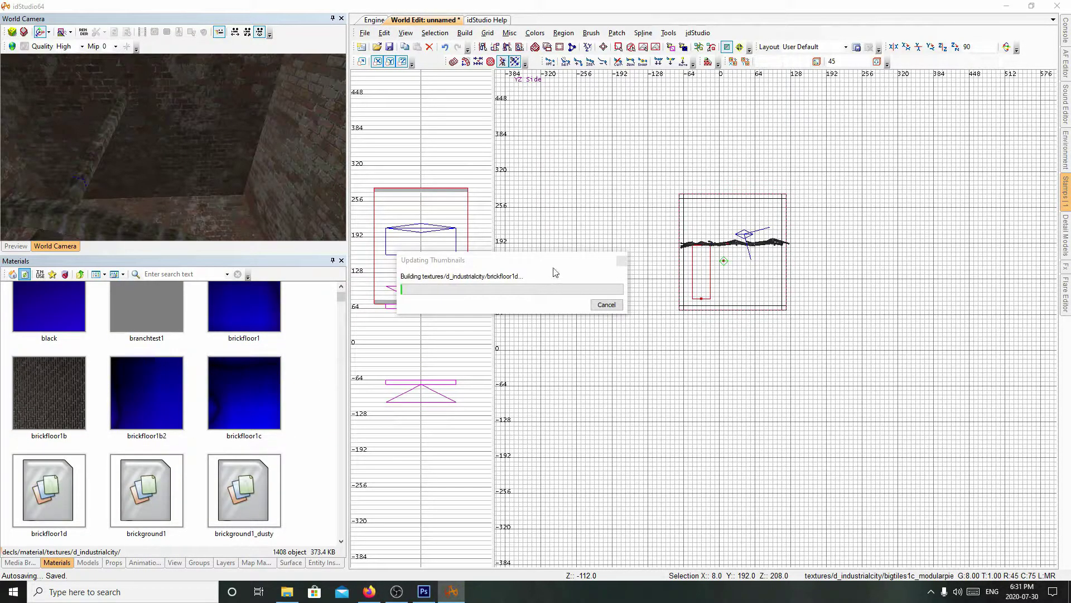
click(601, 304)
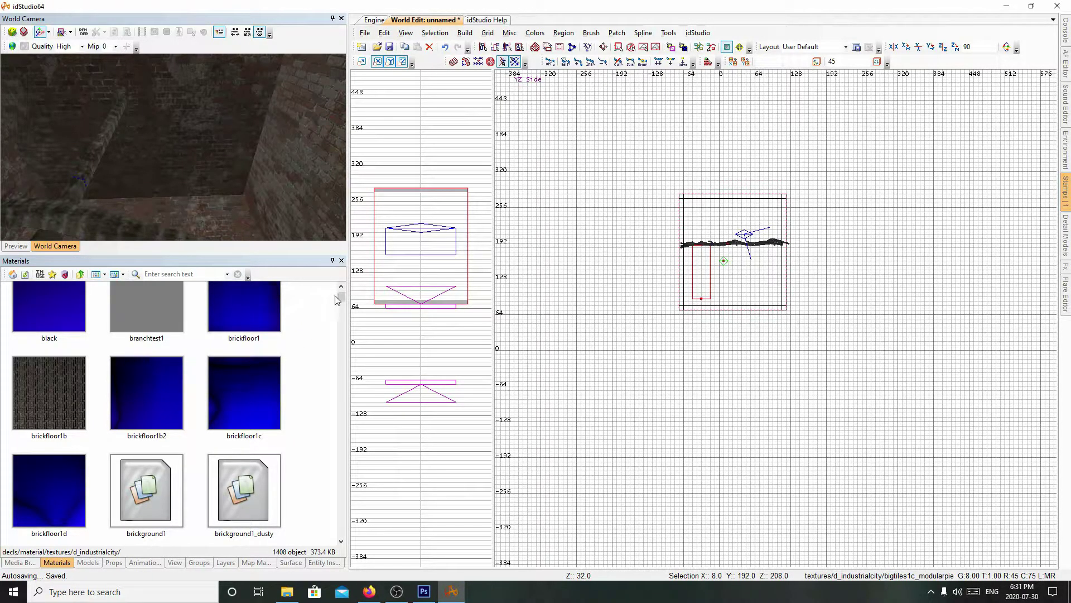
Try hiding the items with missing assets in the d_industrialcity folder and show all its materials again.
scroll(339, 301, up, 1)
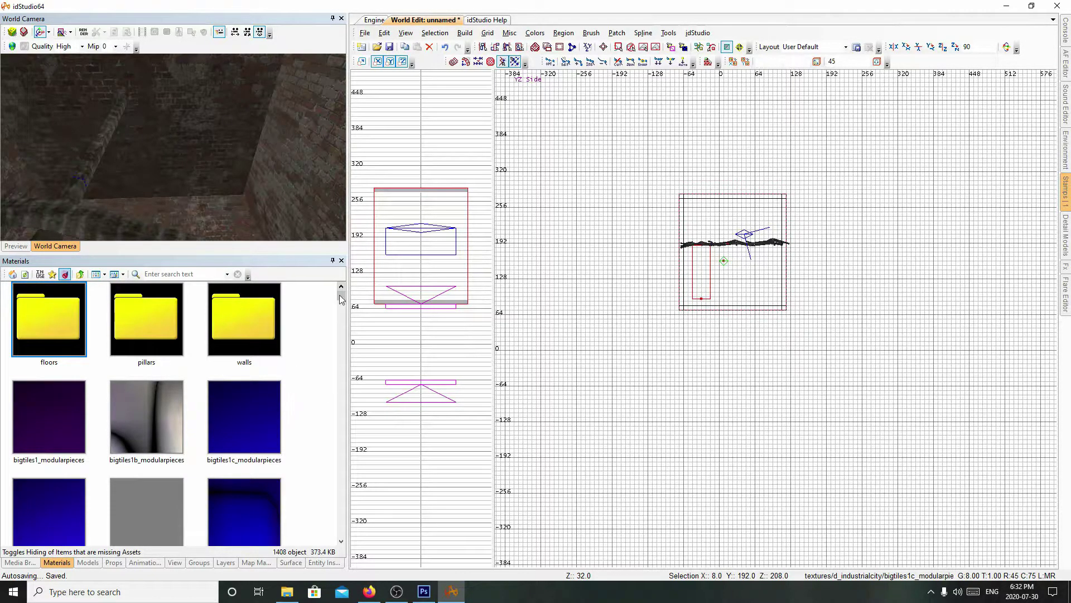
click(65, 275)
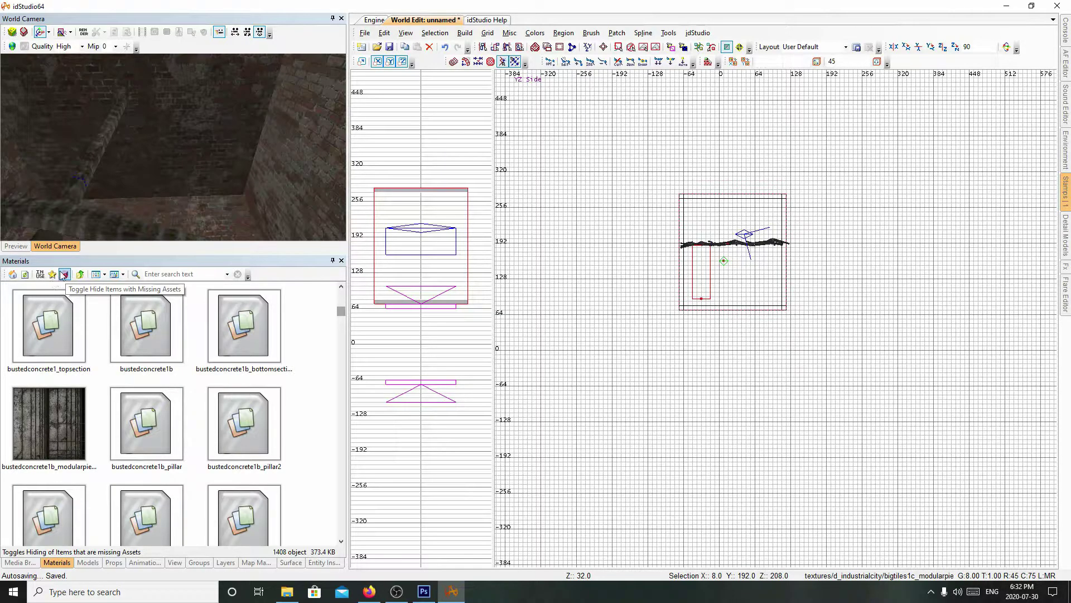
click(63, 274)
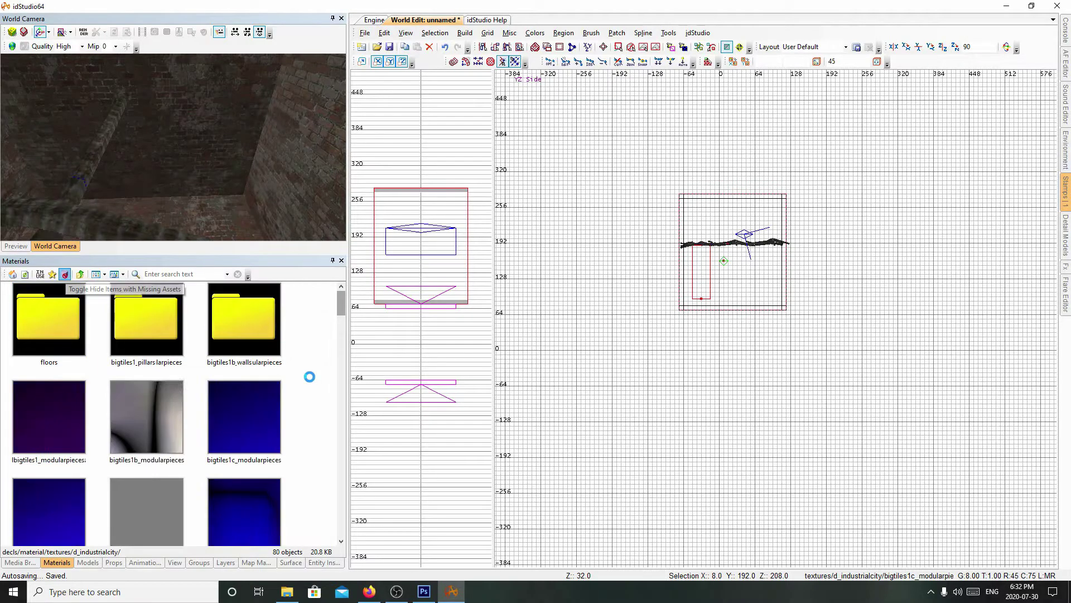
scroll(308, 384, down, 10)
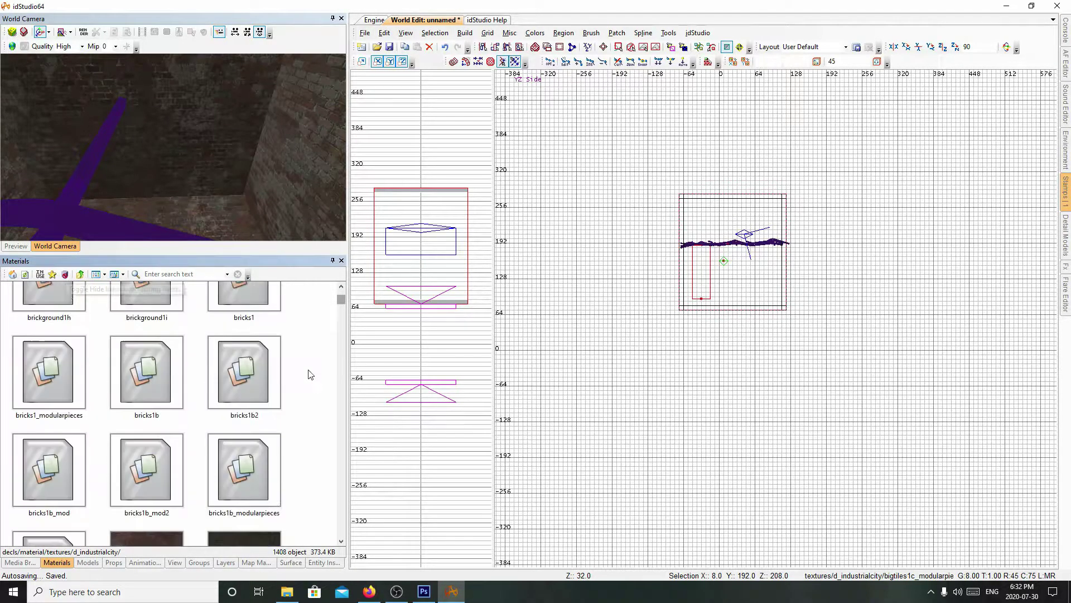
Go up to the textures folder, open the house folder and hide its items with missing assets.
click(80, 275)
scroll(206, 412, down, 3)
scroll(206, 413, down, 3)
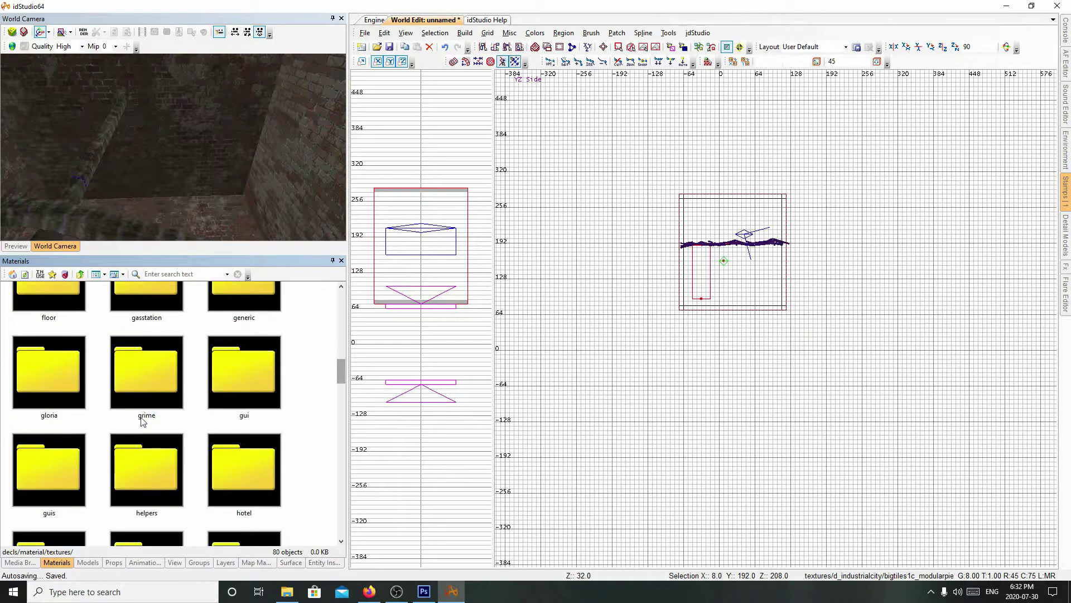
scroll(175, 479, down, 3)
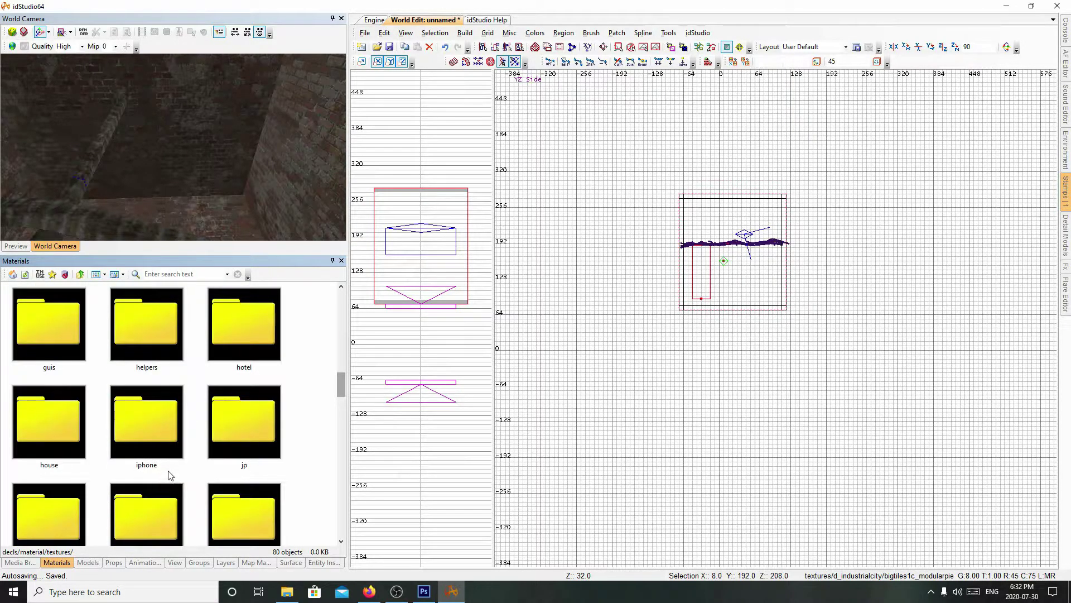
double_click(77, 426)
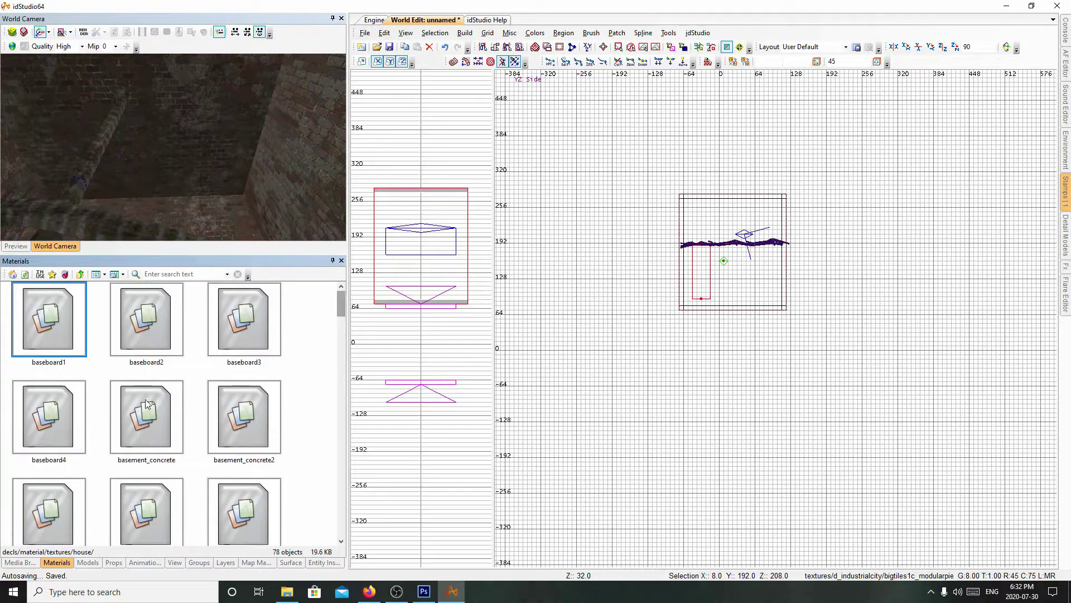
click(64, 275)
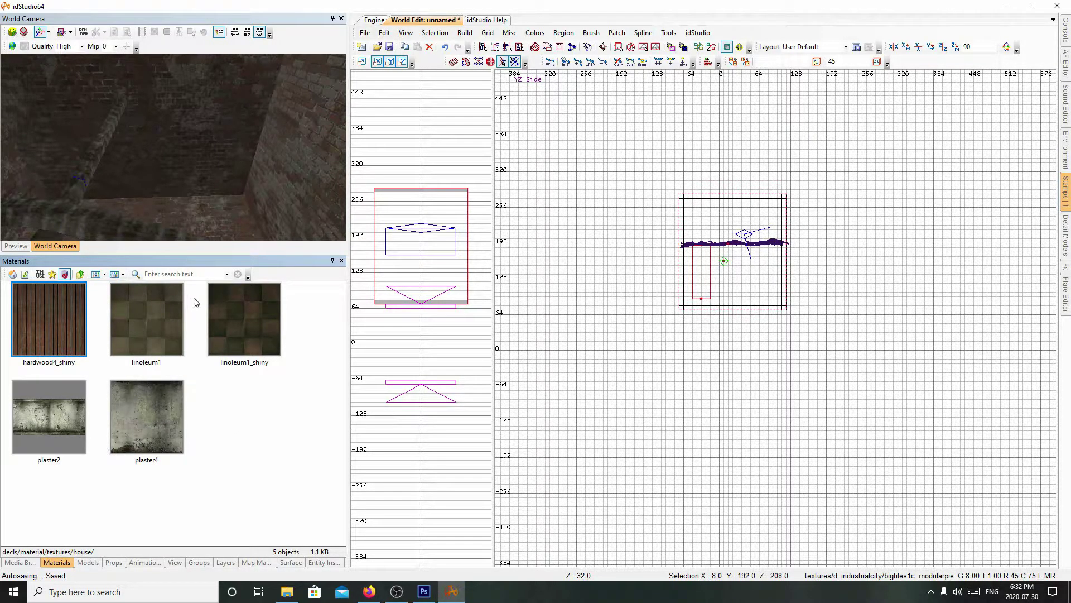
Select the room's walls in the World Camera and apply the plaster4 material to them.
click(199, 115)
shift+click(283, 153)
shift+click(19, 186)
right_drag(15, 185, 243, 158)
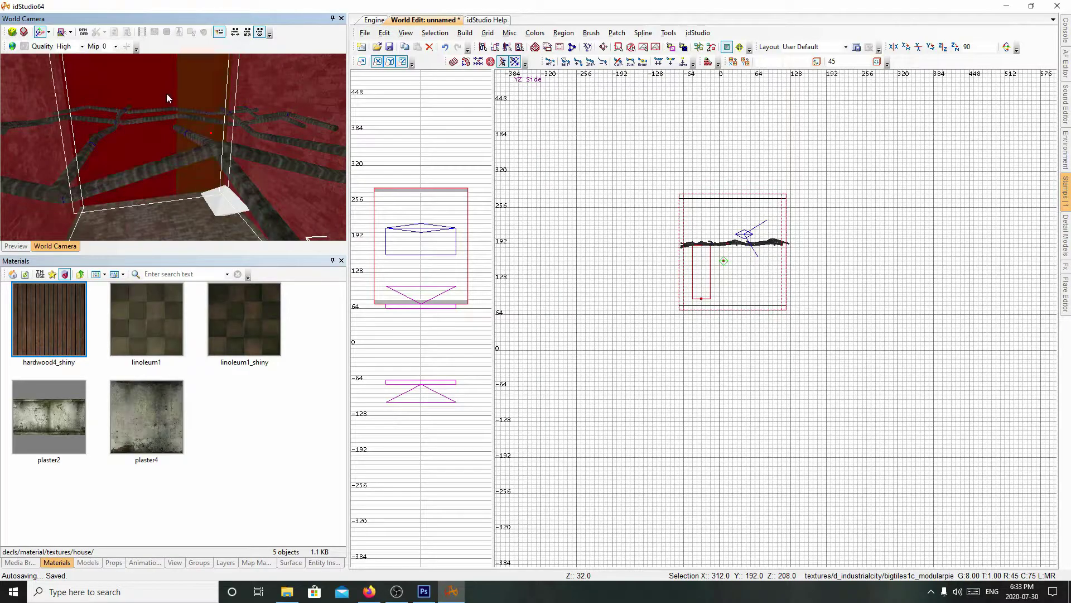
double_click(152, 415)
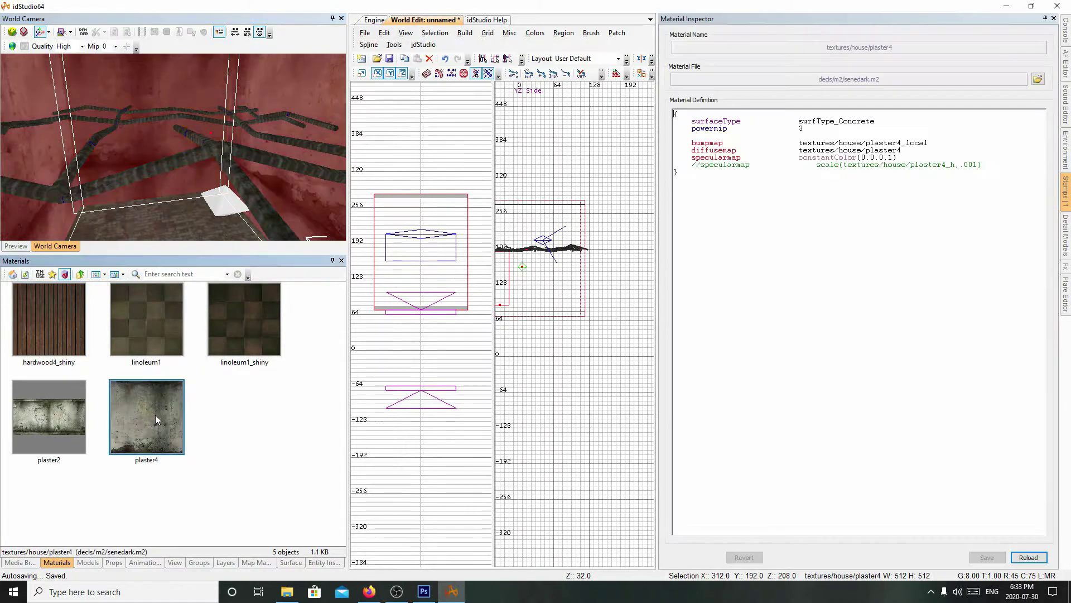
click(1055, 19)
key(Escape)
Apply the linoleum1_shiny material to the room's floor and deselect it.
shift+click(177, 203)
double_click(276, 319)
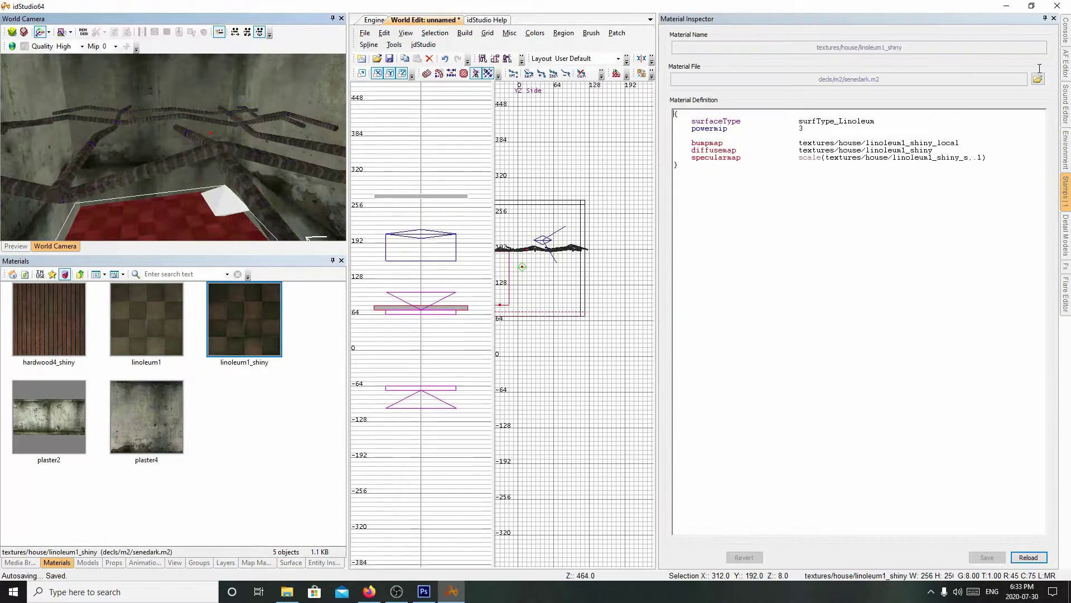
click(1055, 19)
key(Escape)
Apply the hardwood4_shiny material to the room's ceiling and deselect it.
right_drag(170, 161, 177, 112)
shift+click(177, 112)
double_click(48, 341)
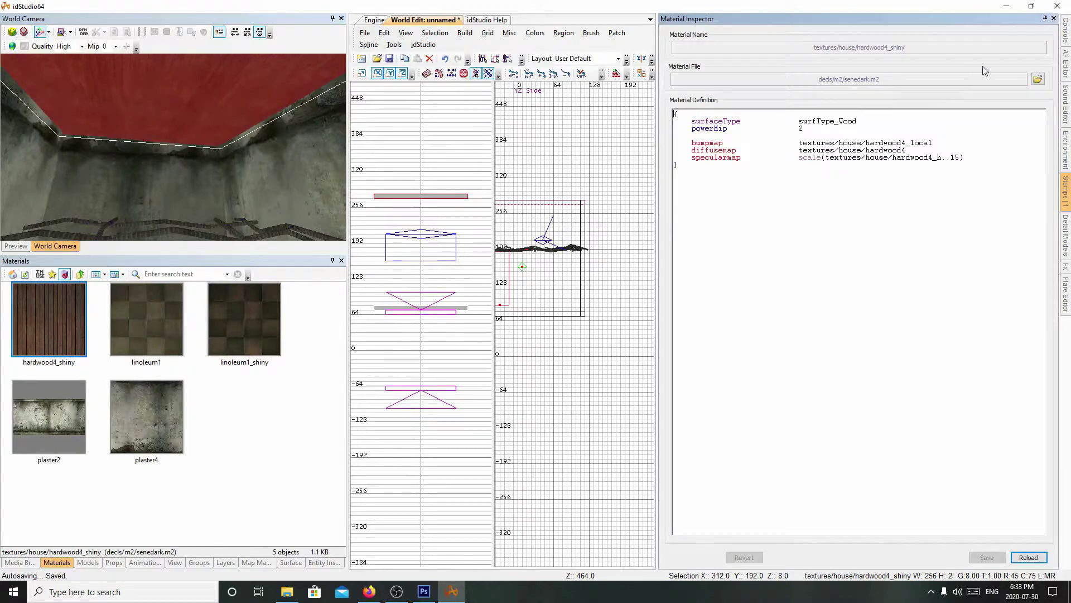
click(1054, 18)
key(Escape)
Aim the World Camera across the retextured room and enlarge its view in both height and width.
right_drag(303, 106, 299, 234)
mouse_move(270, 140)
right_down()
mouse_move(270, 168)
mouse_move(279, 89)
mouse_move(270, 133)
right_up()
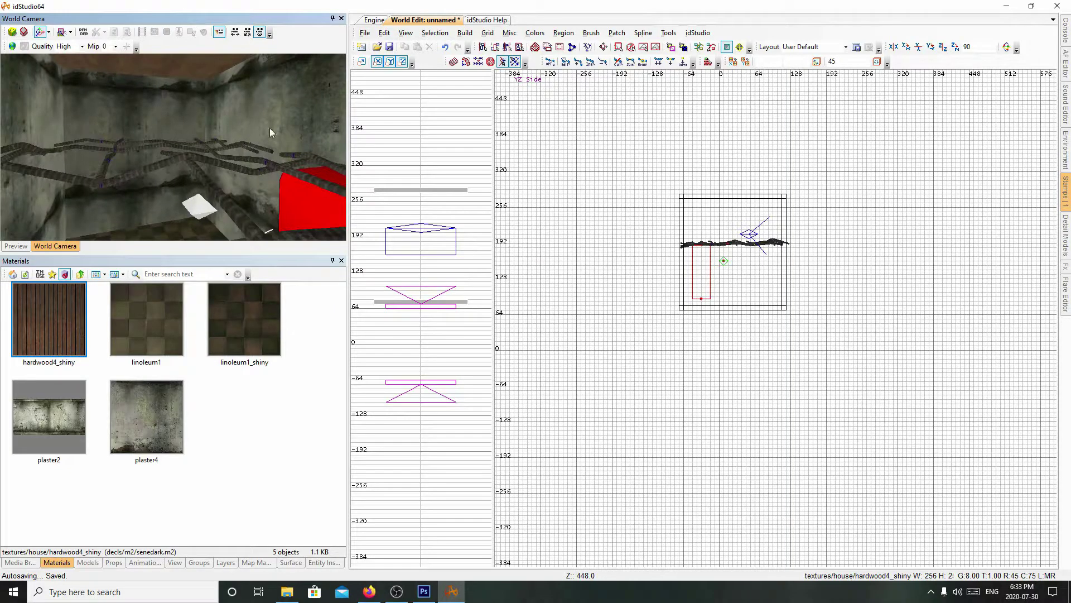
click(323, 258)
drag(323, 255, 318, 357)
drag(348, 223, 468, 223)
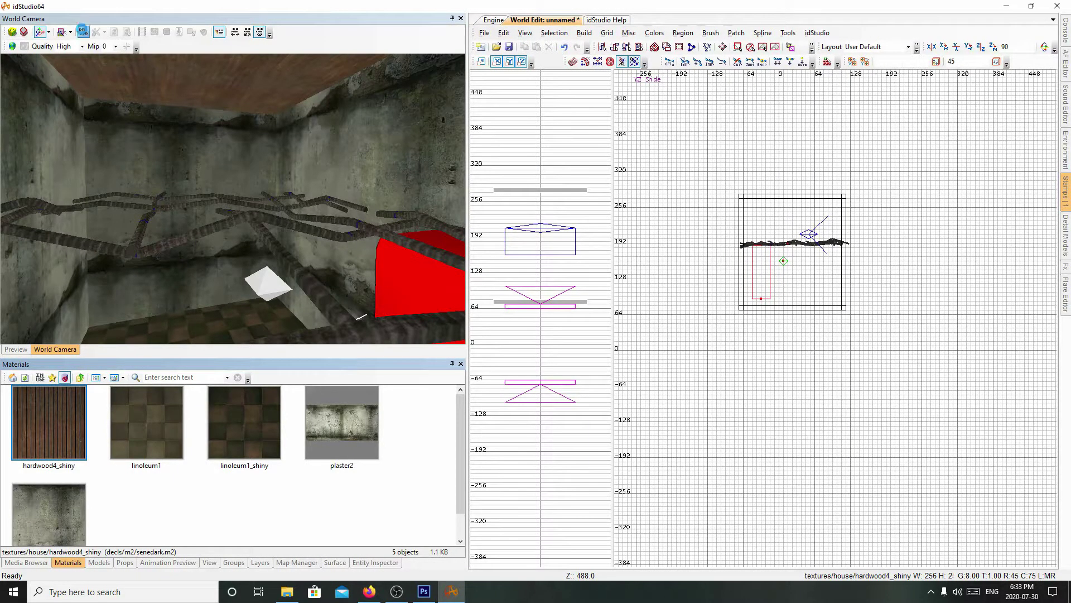
Preview the retextured room in the World Camera's render mode, turn the mode off and return Materials to the textures folder.
click(83, 32)
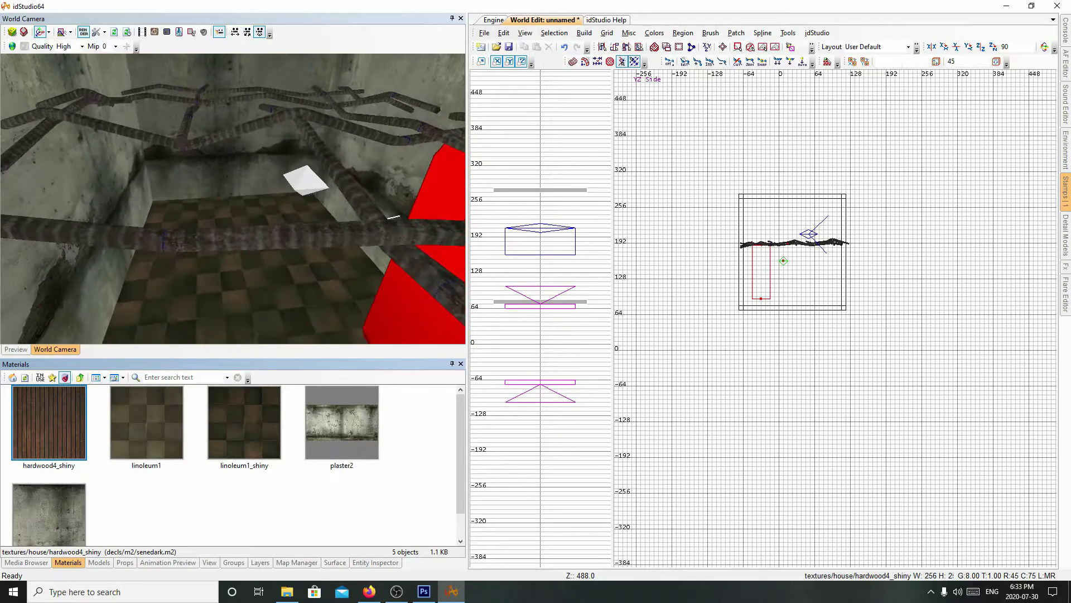
mouse_move(266, 190)
right_down()
mouse_move(301, 131)
mouse_move(254, 166)
mouse_move(280, 178)
right_up()
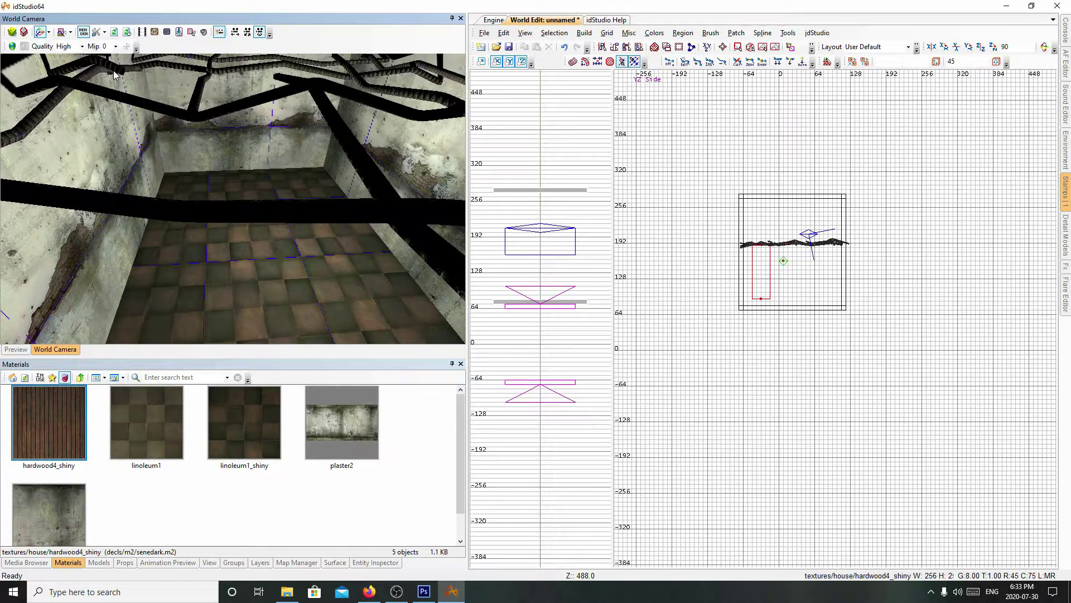
click(83, 32)
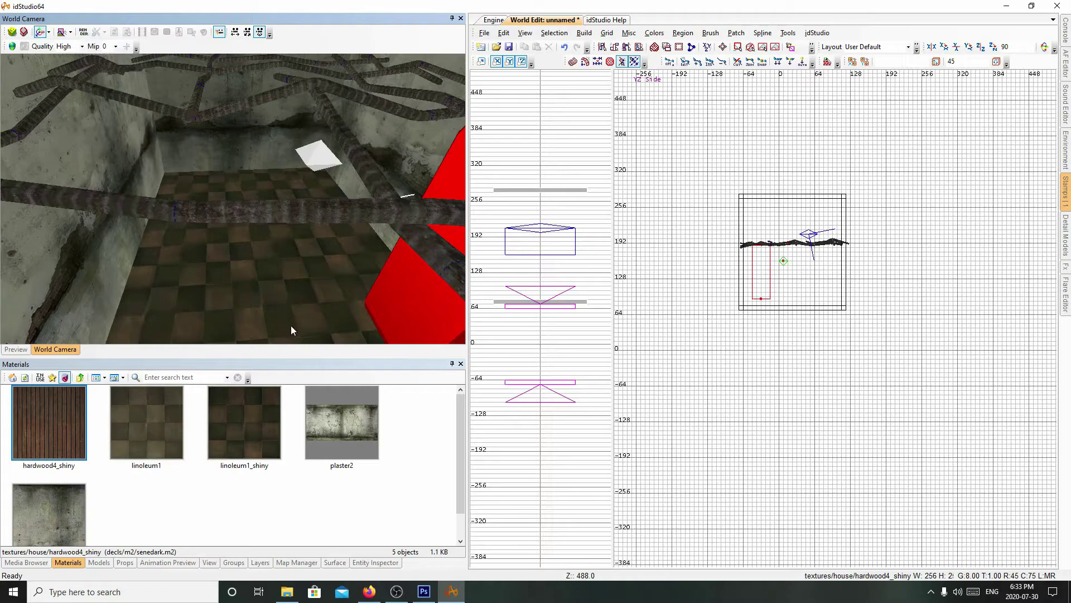
click(81, 378)
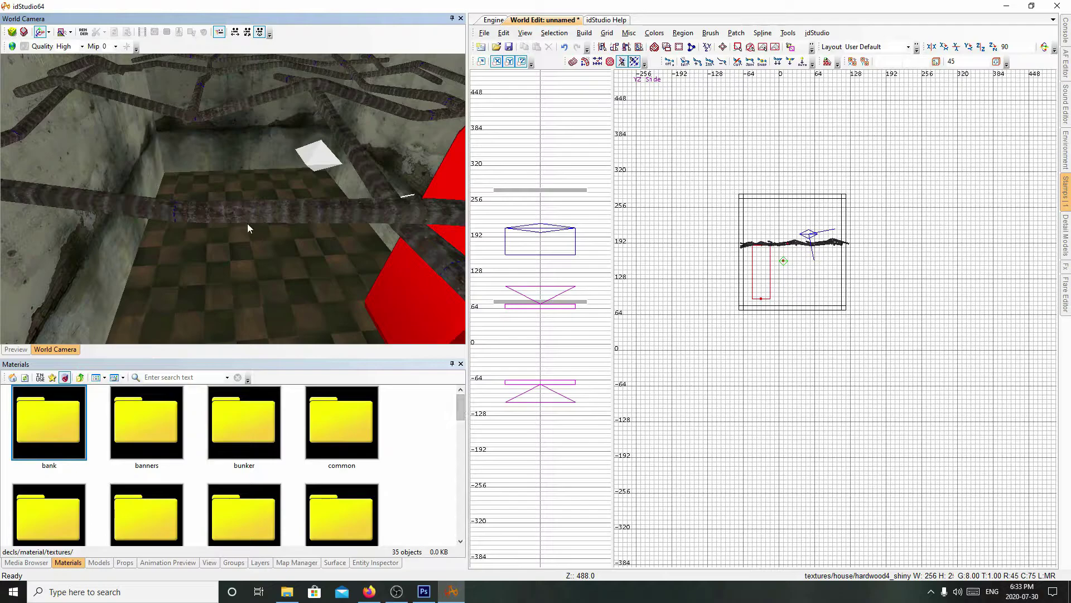
Select the room's floor and show its surface settings, enlarging the Surface panel so all texturing options are visible.
click(253, 265)
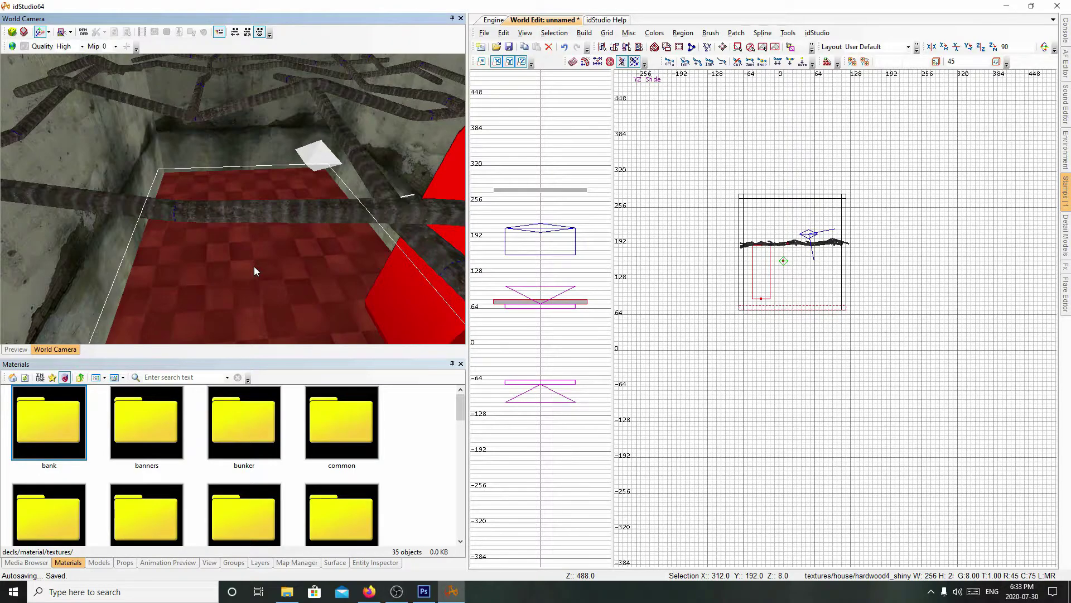
key(s)
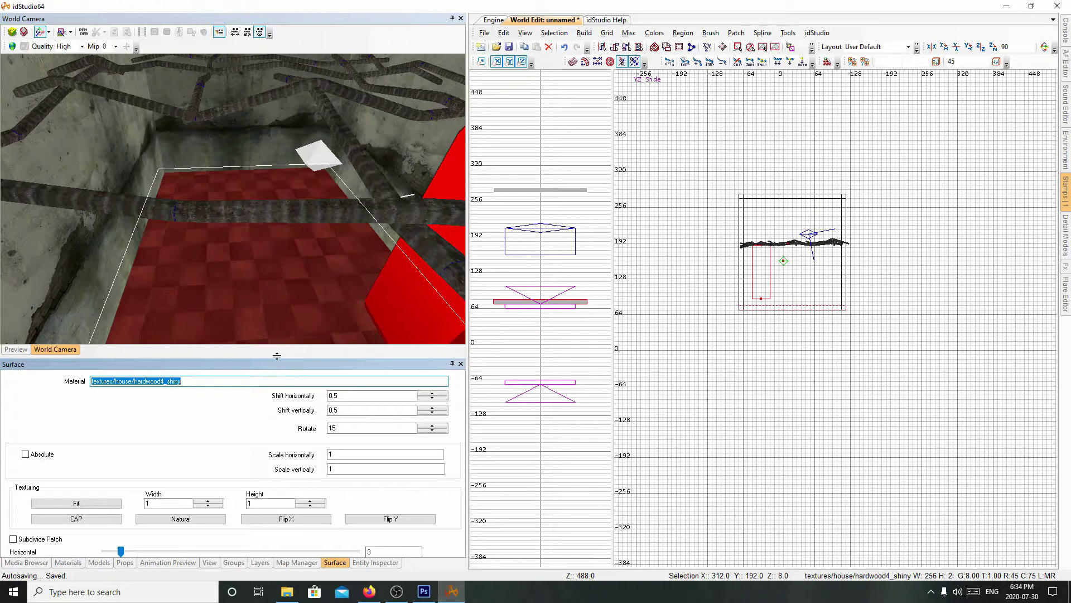
drag(277, 356, 291, 272)
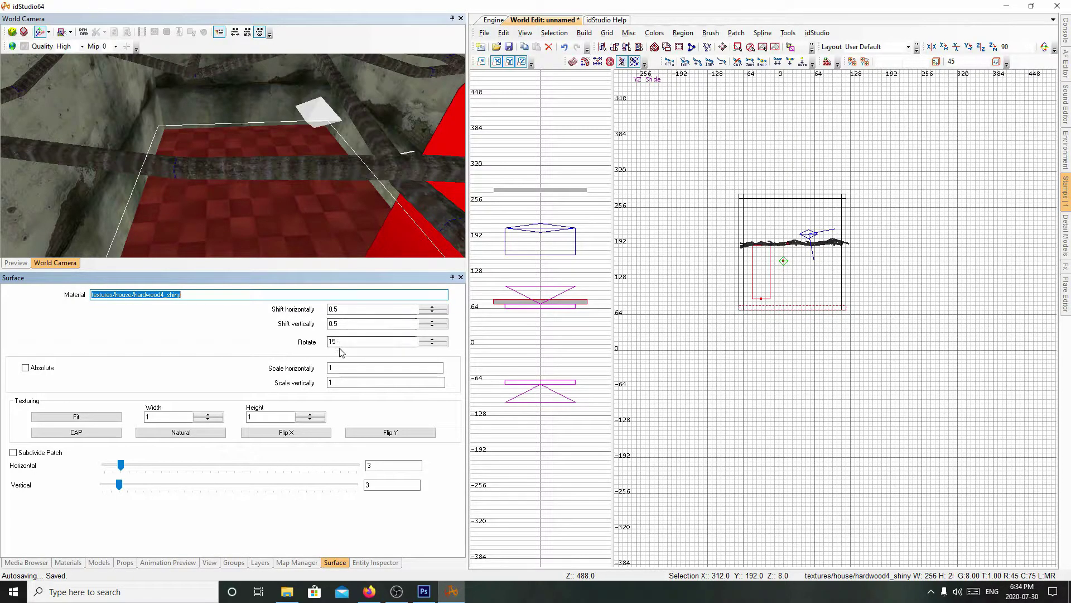
Try fitting the floor's texture with width and height 2, and with width and height 1.
click(159, 417)
text(2)
key(Tab)
text(2)
click(93, 418)
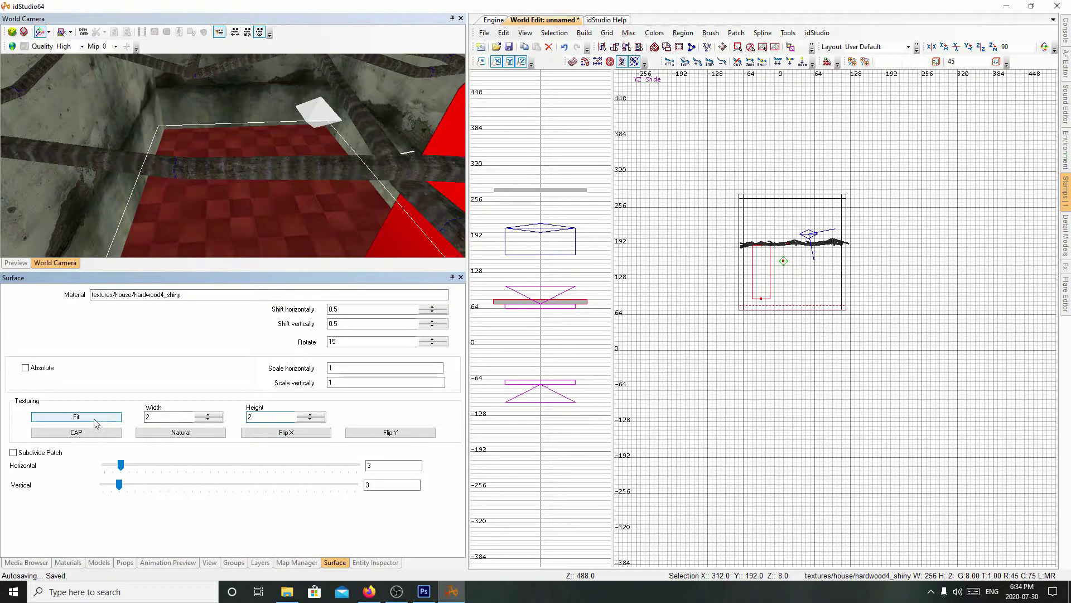
key(Tab)
text(1)
key(Tab)
text(1)
click(68, 421)
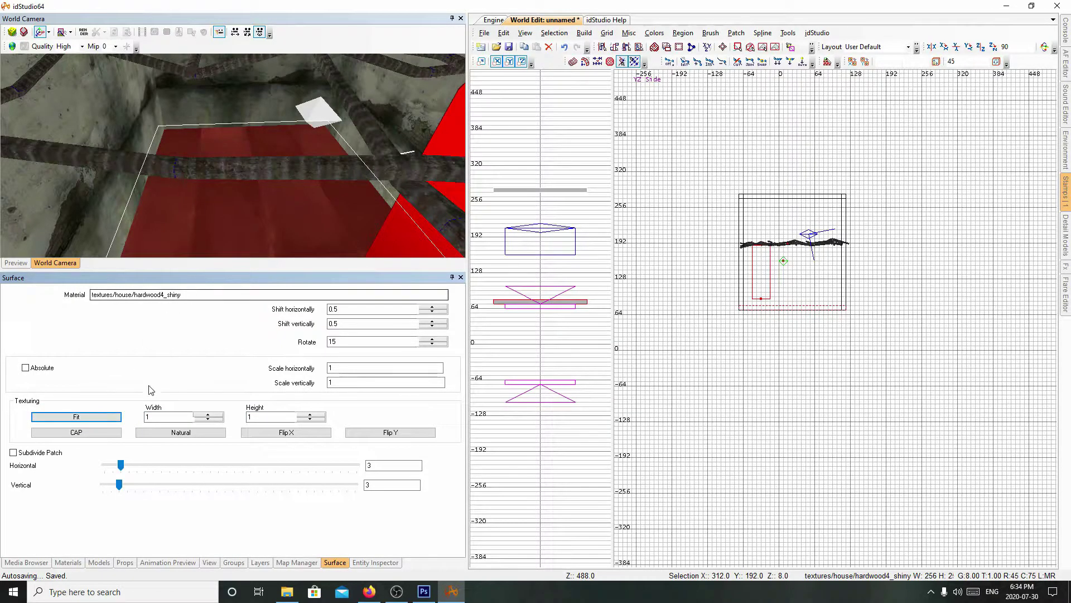
Fit the floor's texture with width and height 10 and deselect the floor.
key(Tab)
text(10)
key(Tab)
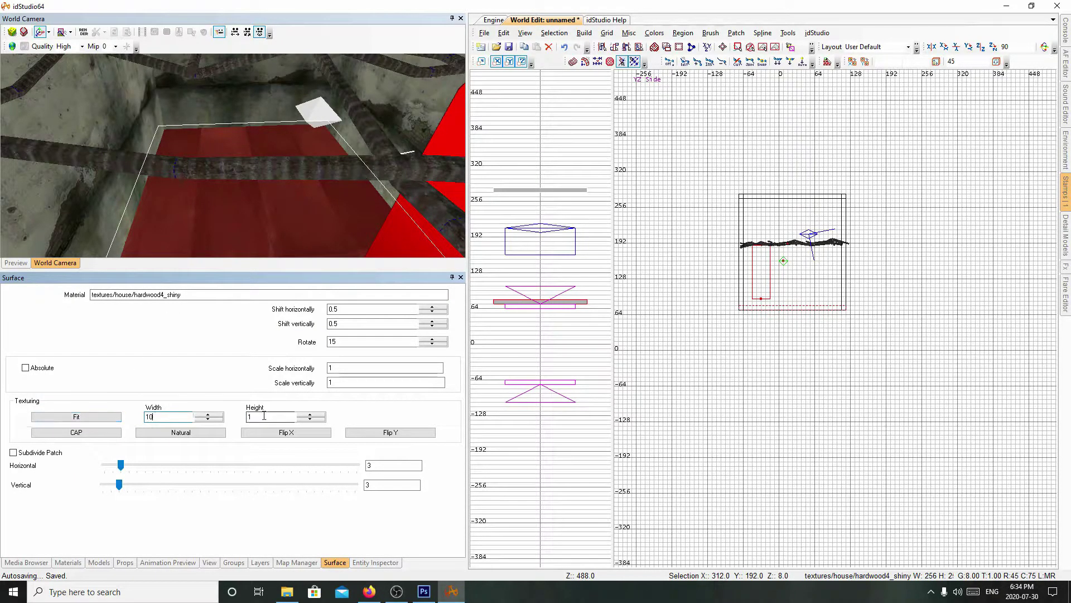
text(10)
click(77, 417)
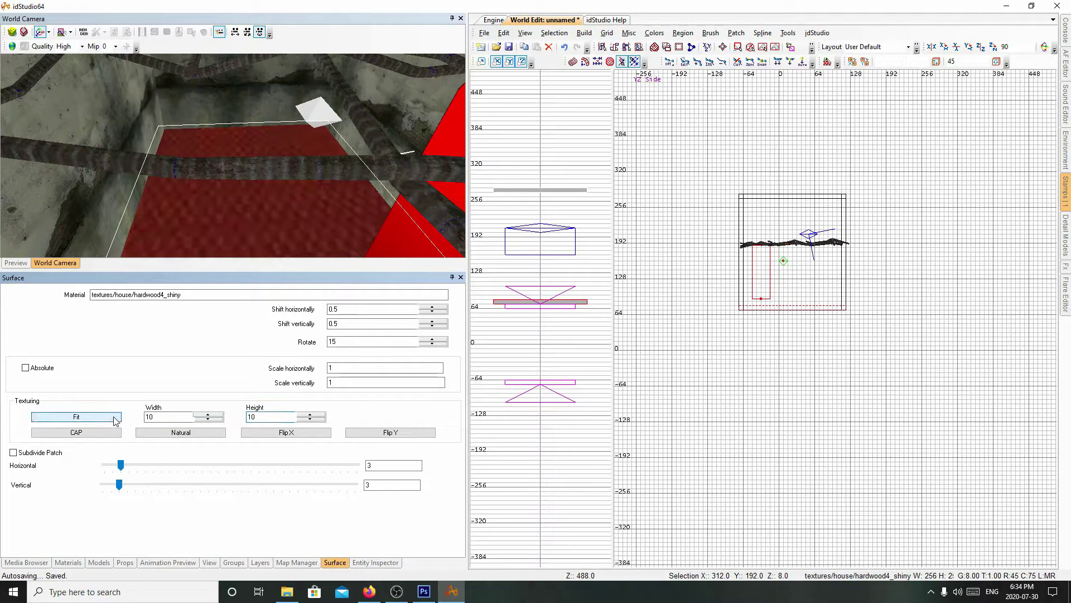
right_drag(248, 231, 261, 192)
key(Escape)
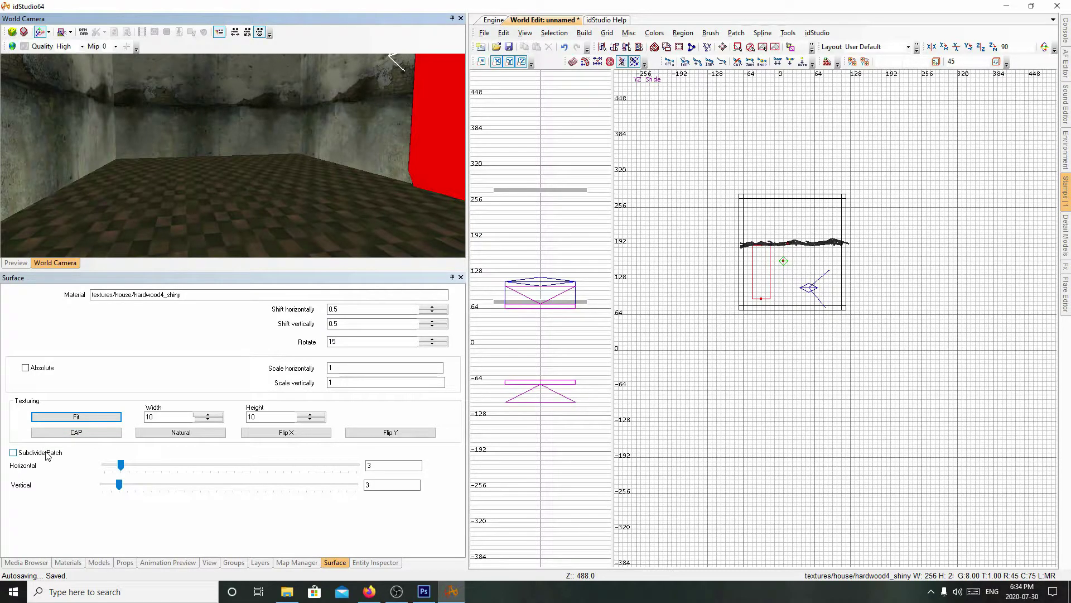
Examine the floor's tiling in the World Camera from close up and from higher in the room.
mouse_move(246, 199)
right_down()
mouse_move(246, 246)
mouse_move(188, 236)
right_up()
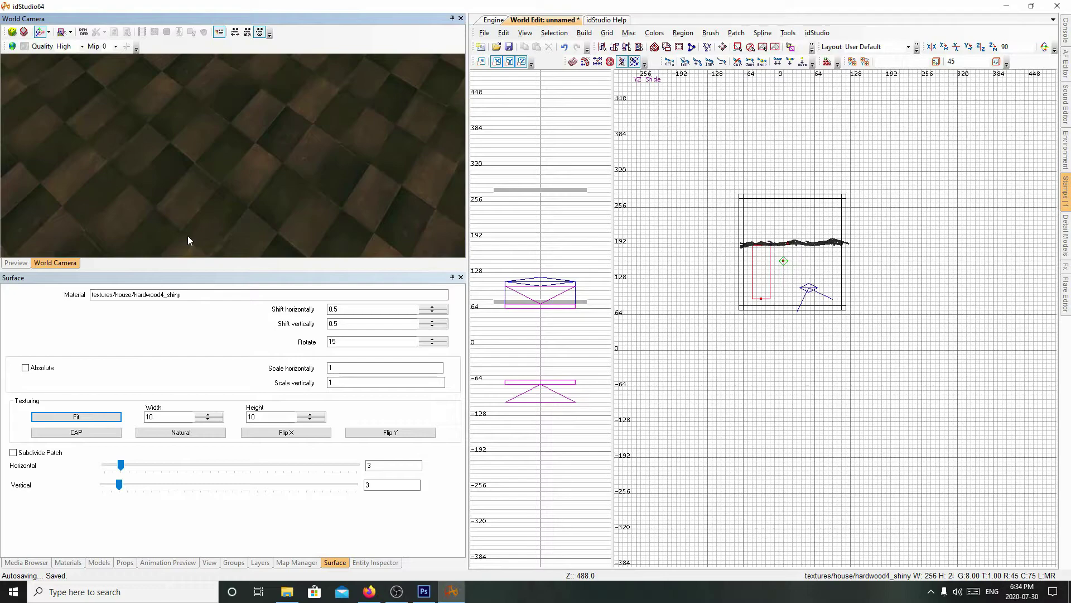
key(c)
key(d)
key(d)
key(d)
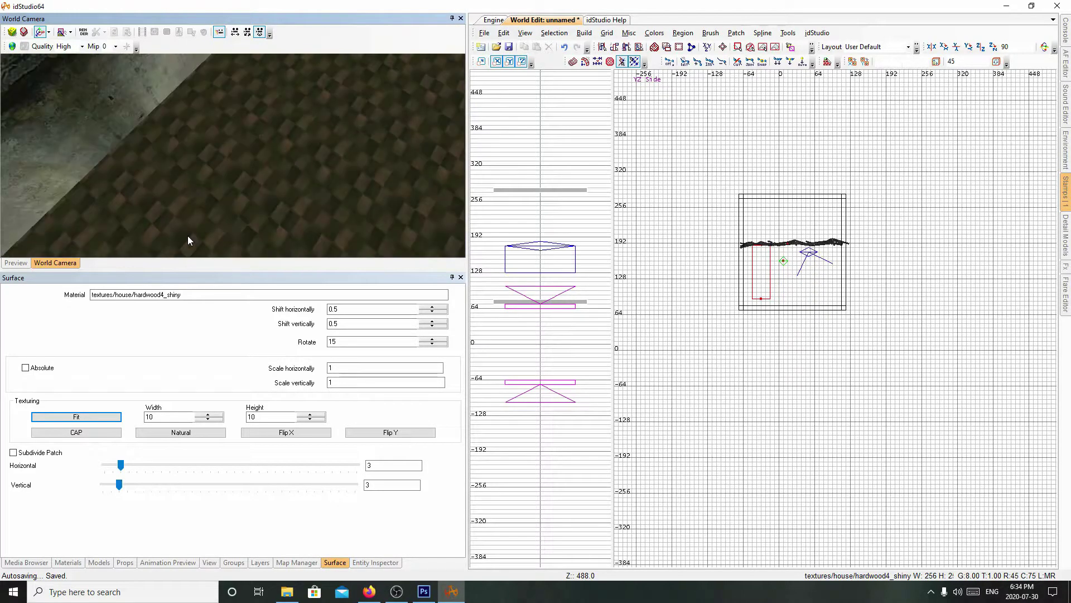
right_drag(188, 235, 198, 246)
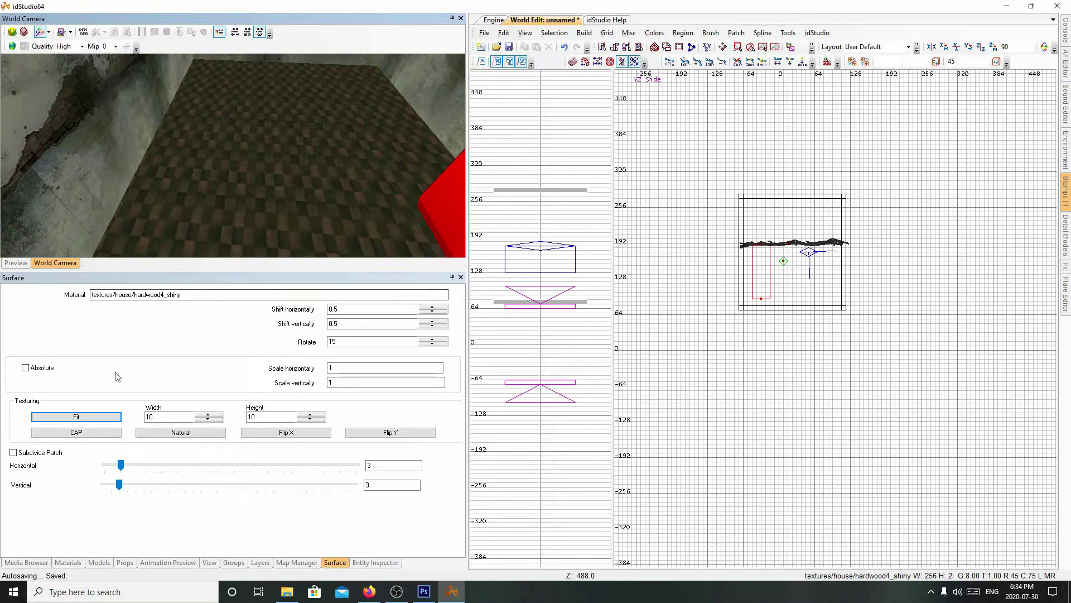
Shift the side wall's texture vertically with values 0.5, 0.2 and 0.1 so its damaged band sits at the floor, and deselect the wall.
mouse_move(82, 191)
right_down()
mouse_move(61, 139)
mouse_move(56, 159)
mouse_move(92, 183)
mouse_move(195, 176)
mouse_move(142, 217)
mouse_move(129, 207)
right_up()
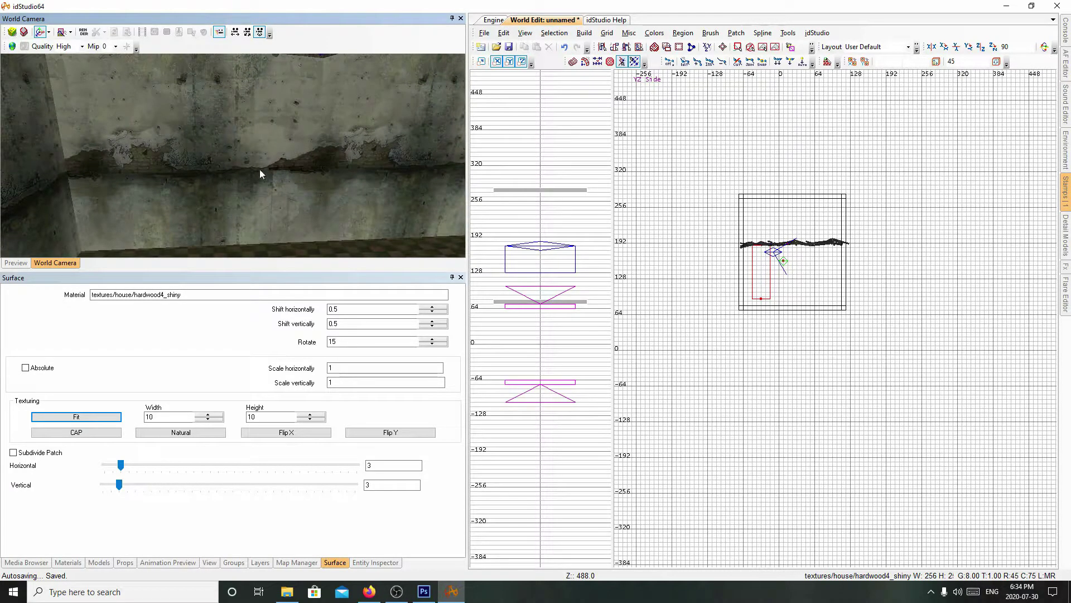
click(293, 140)
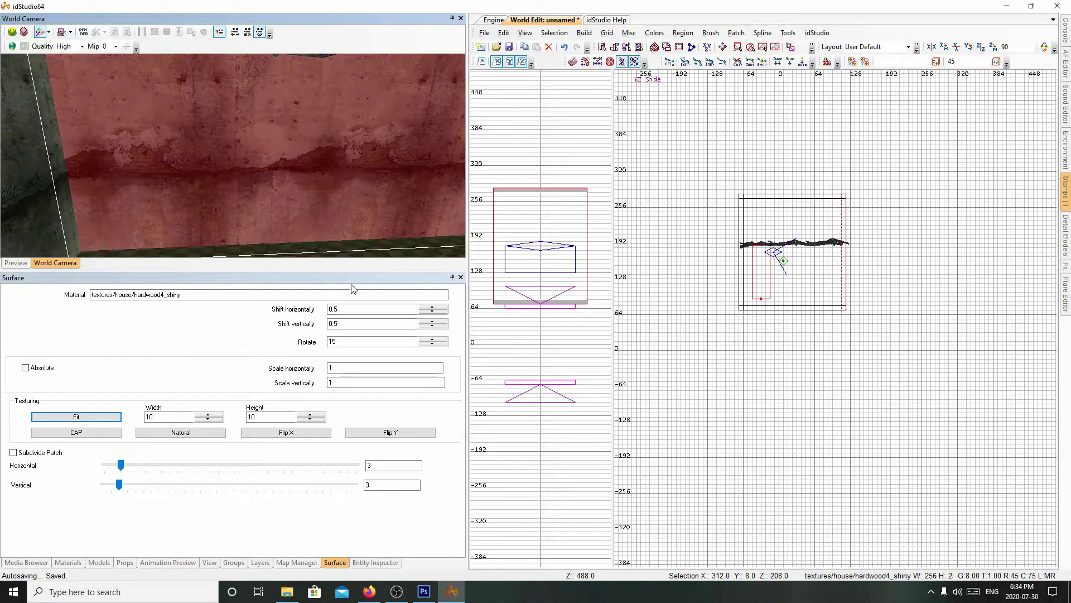
click(434, 325)
click(434, 324)
click(434, 324)
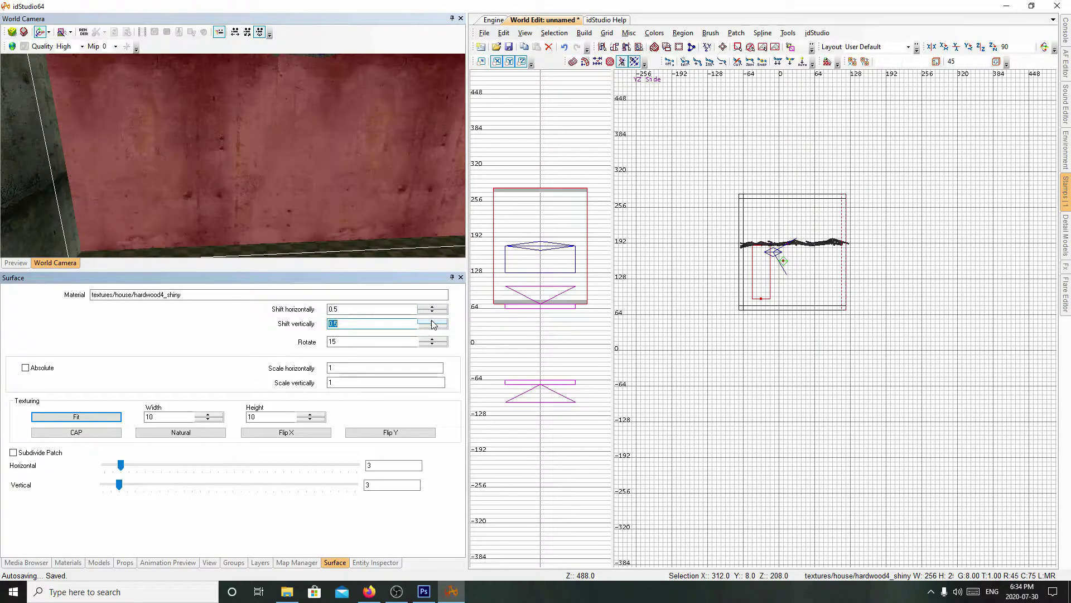
text(0.2)
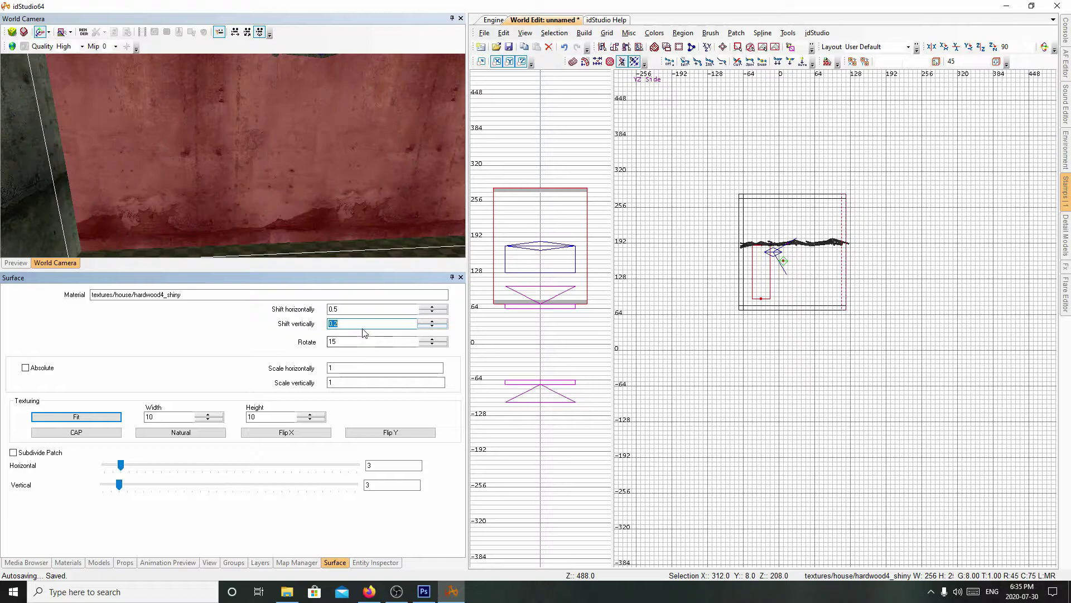
text(1)
key(Return)
right_drag(210, 146, 224, 194)
key(Escape)
Examine the realigned wall texture in the World Camera from near floor level.
key(c)
key(c)
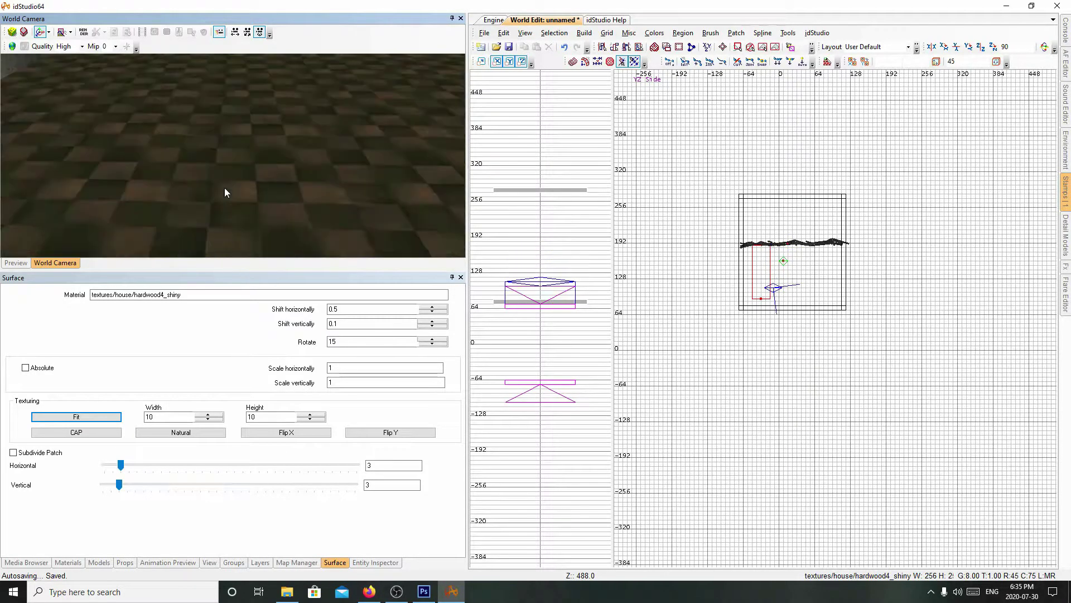
key(Up)
right_drag(235, 158, 244, 120)
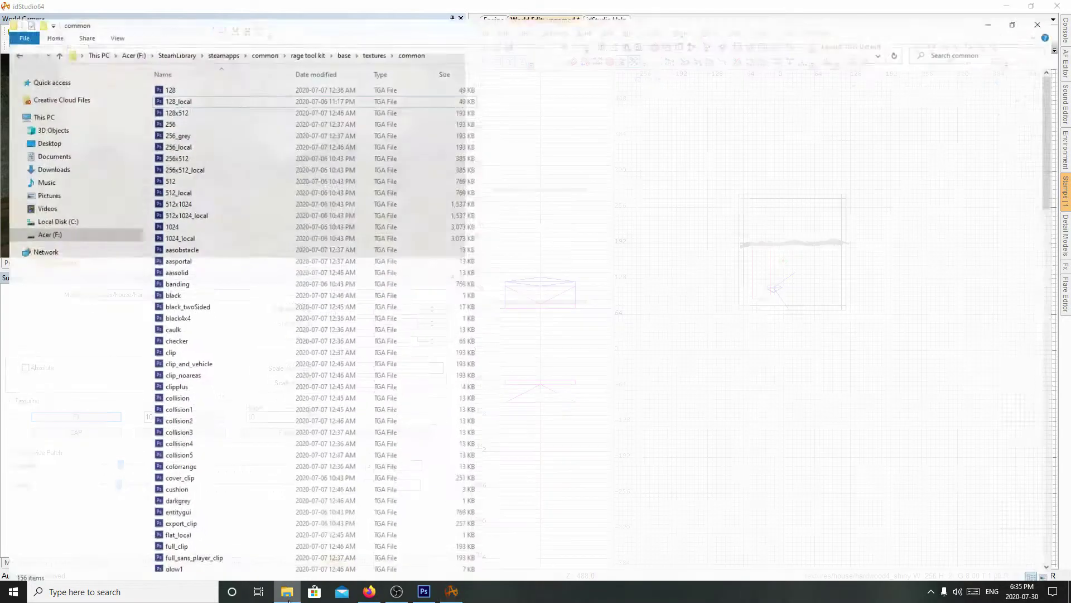
Switch to File Explorer and open the generated folder inside the rage tool kit's base folder.
click(287, 591)
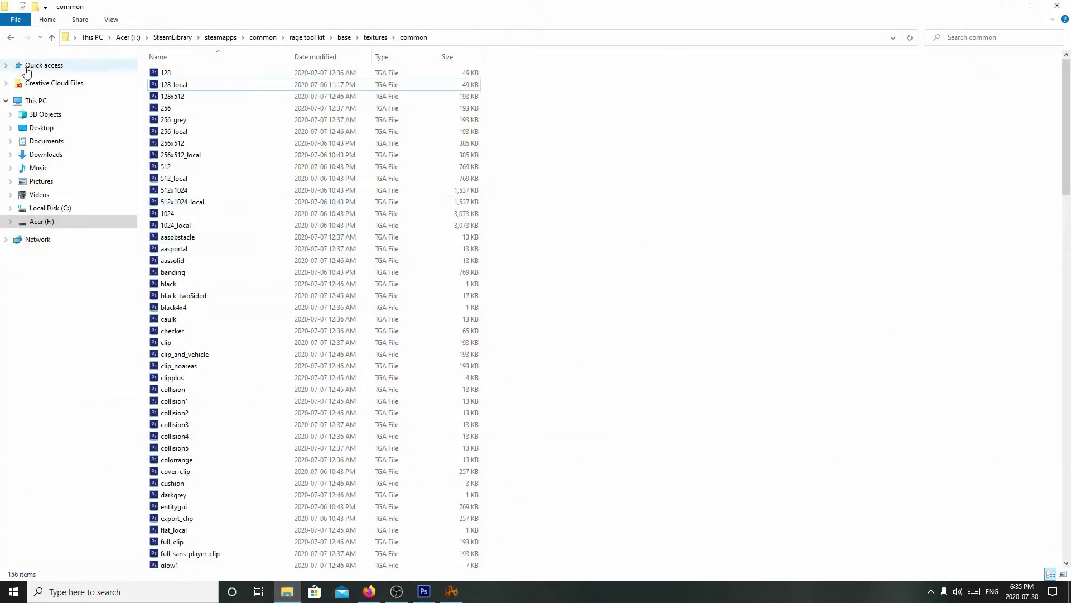
click(11, 37)
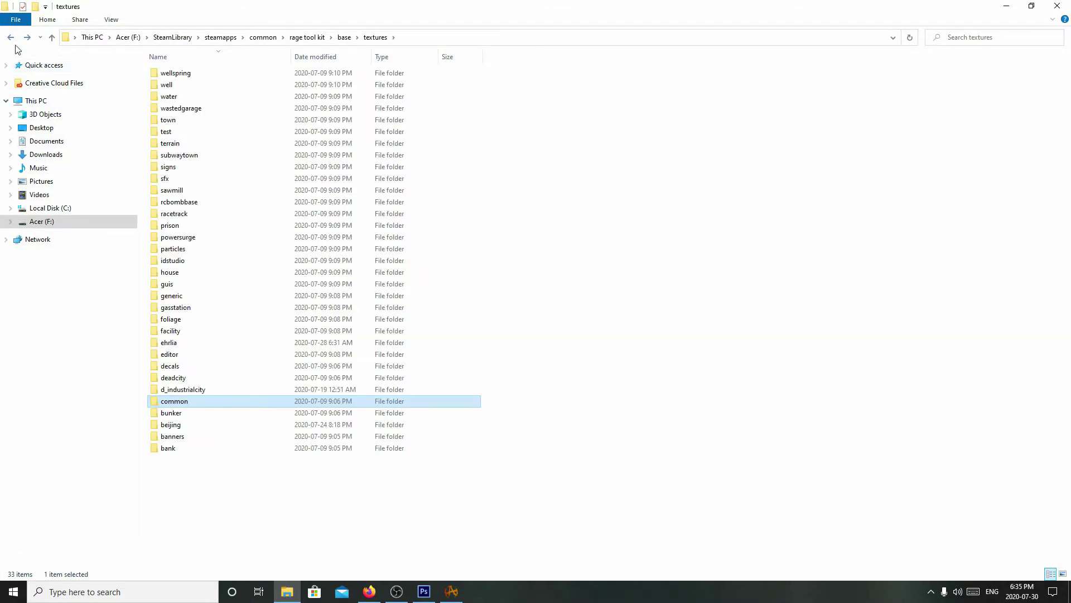
click(10, 38)
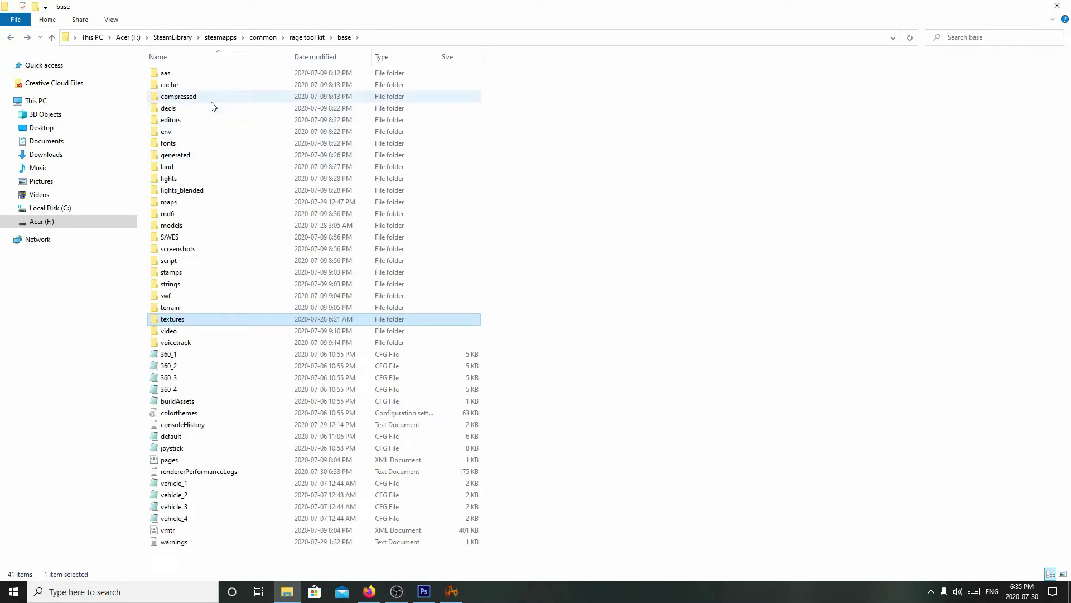
double_click(179, 96)
click(11, 39)
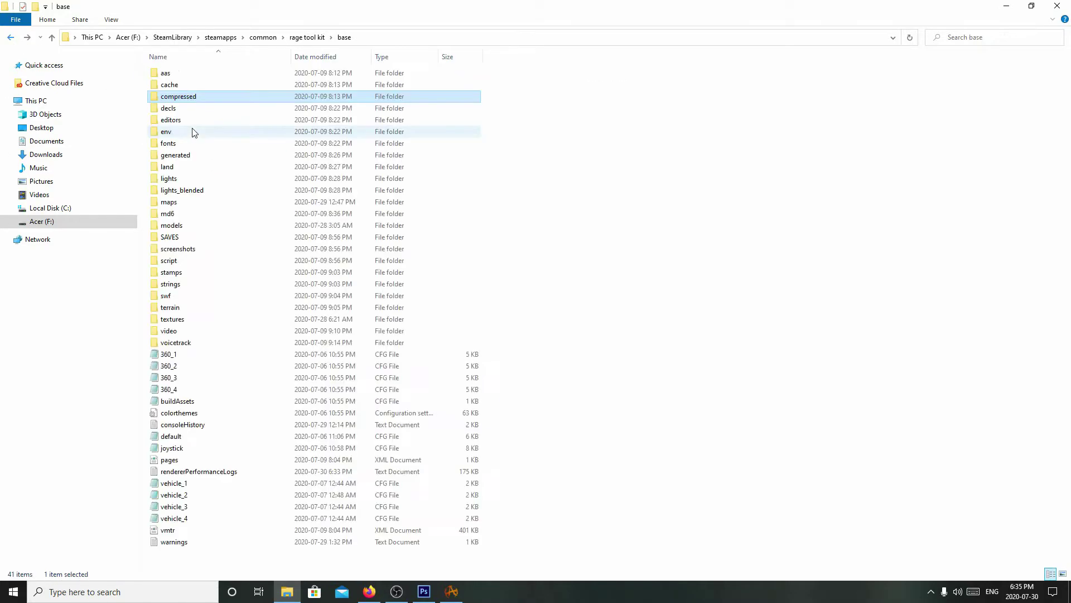
double_click(197, 154)
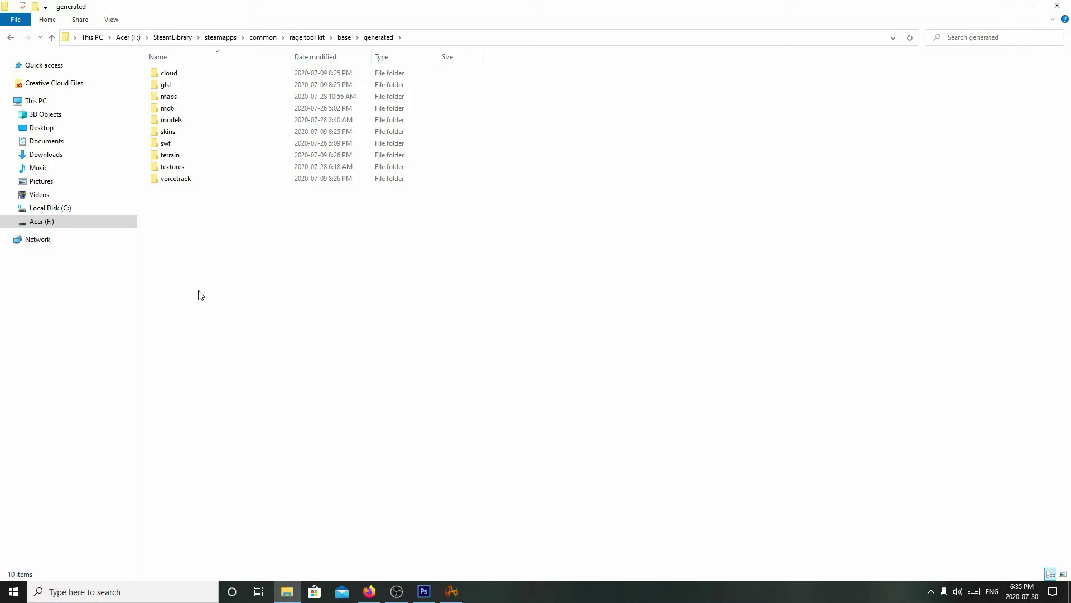
Open the md6 folder and compare the _default.bmd6model and default.bmd6model files.
double_click(196, 112)
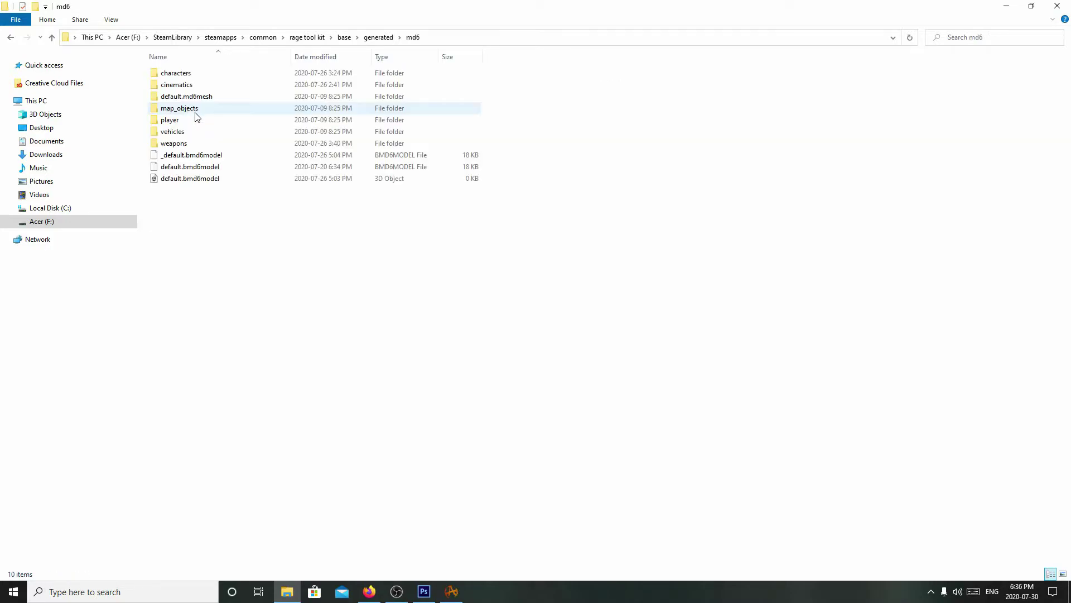
click(212, 167)
click(215, 158)
click(214, 166)
click(214, 157)
click(215, 167)
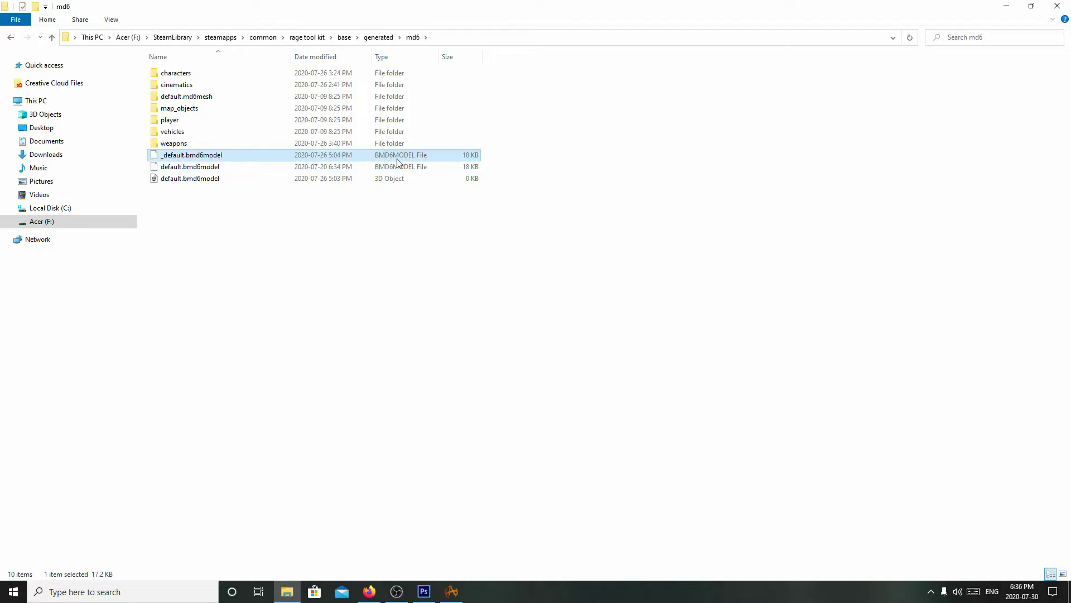
Return to the generated folder and open its textures\textures subfolder to view the generated texture categories.
click(11, 37)
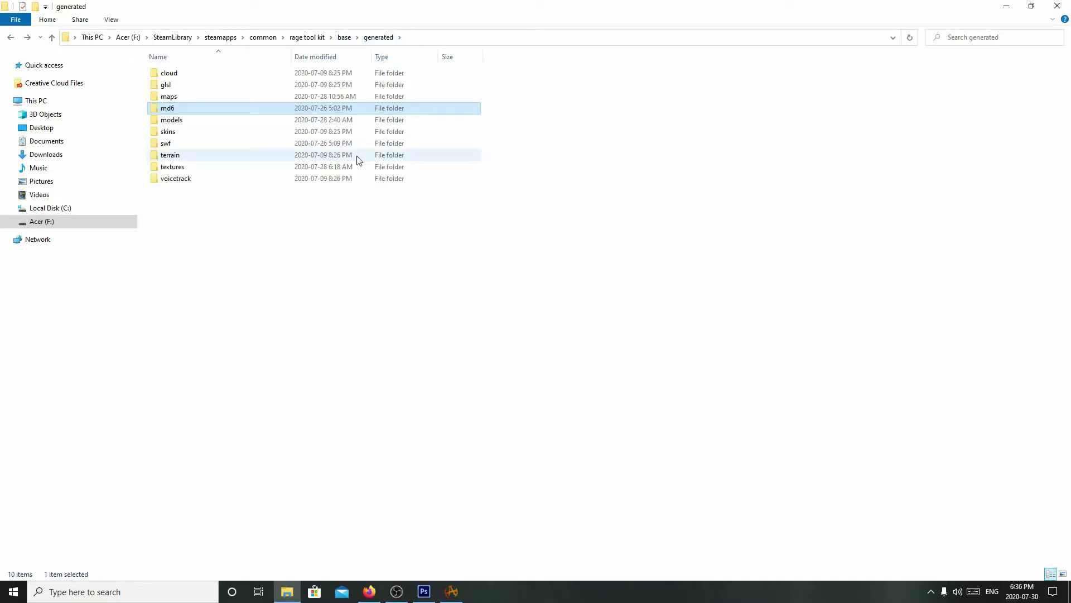
double_click(216, 168)
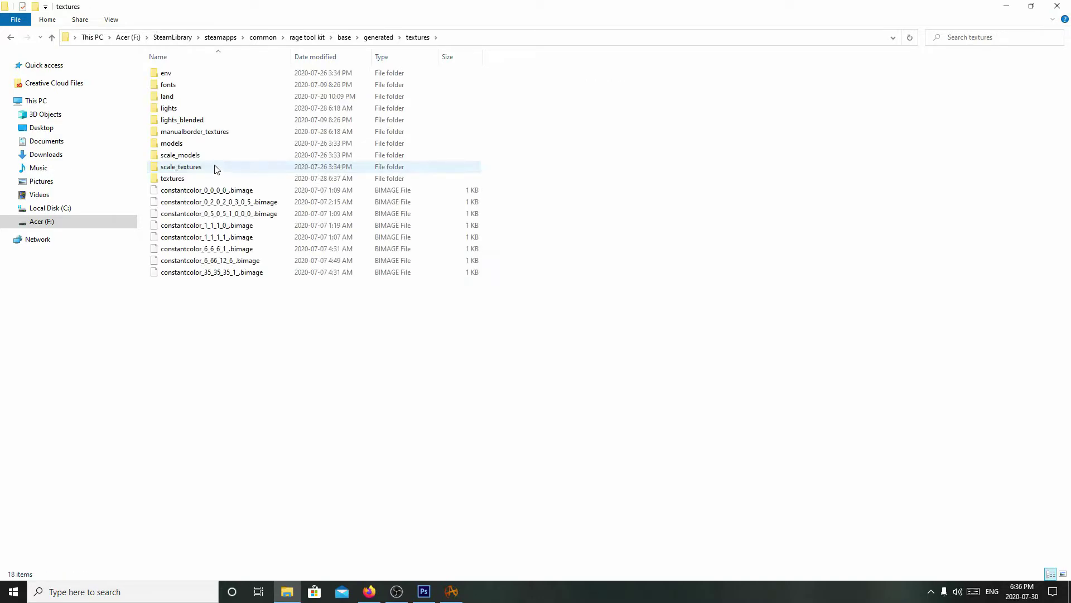
double_click(213, 178)
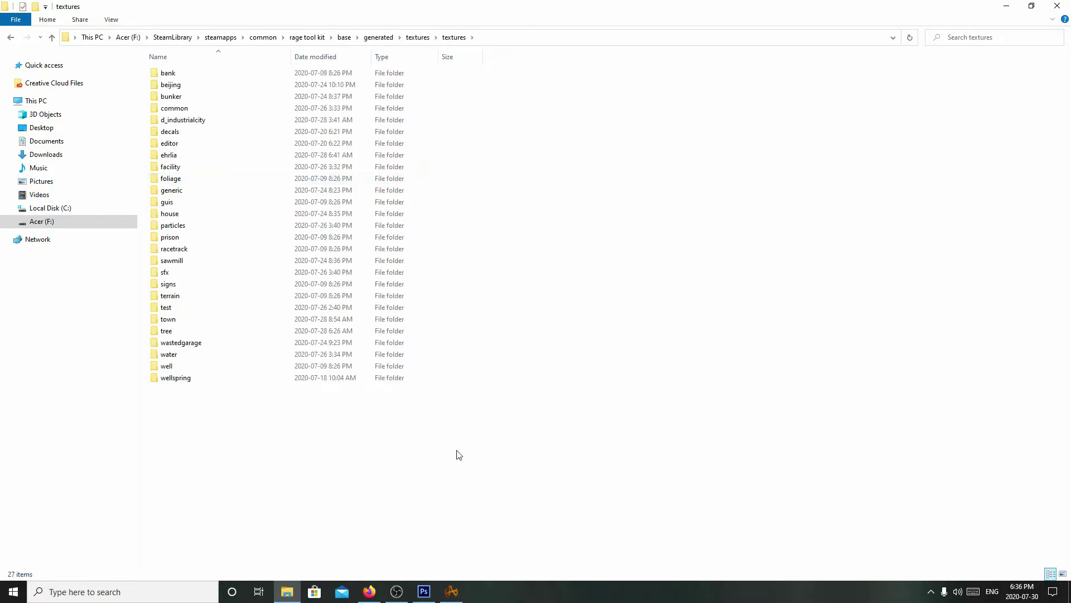
Switch to idStudio and review the texture folders in Materials and in the Media Browser for comparison.
click(450, 592)
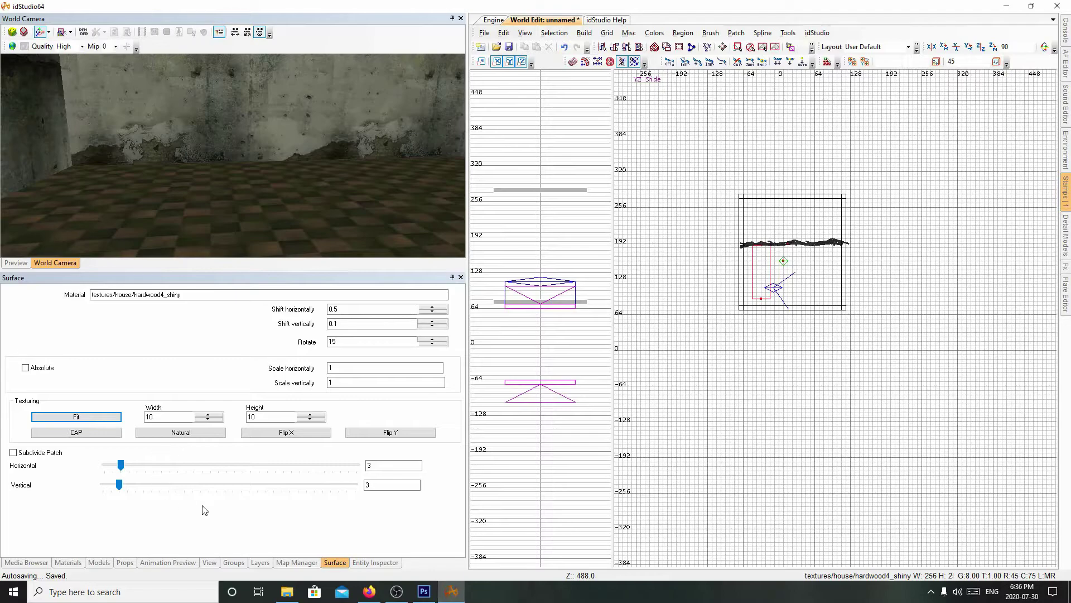
click(80, 561)
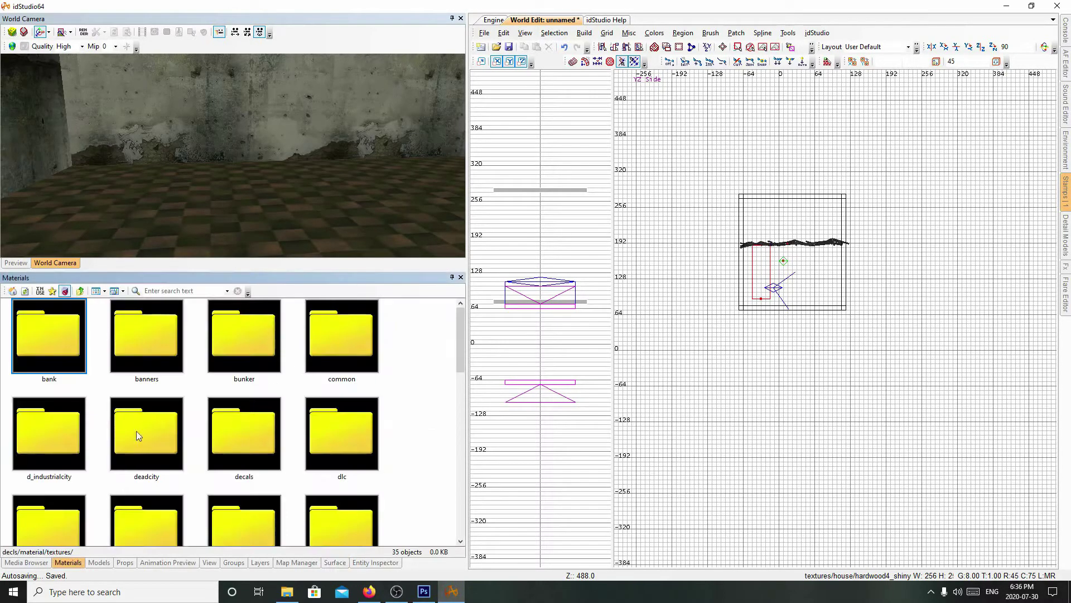
click(27, 562)
scroll(167, 466, down, 6)
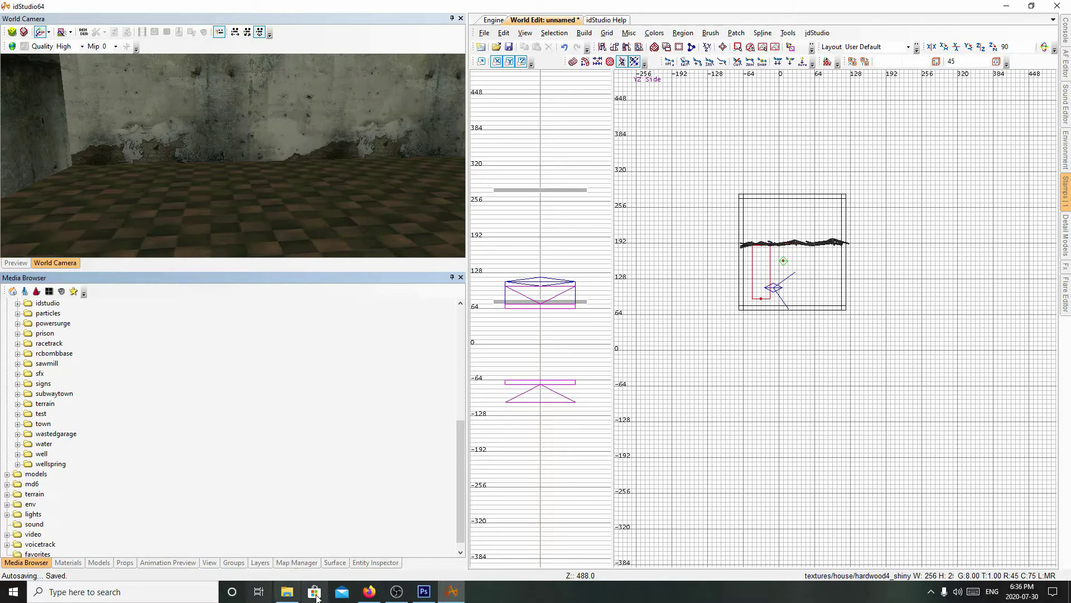
Switch to File Explorer, examine the bimage files in the generated sawmill texture folder, and minimize the window.
click(288, 596)
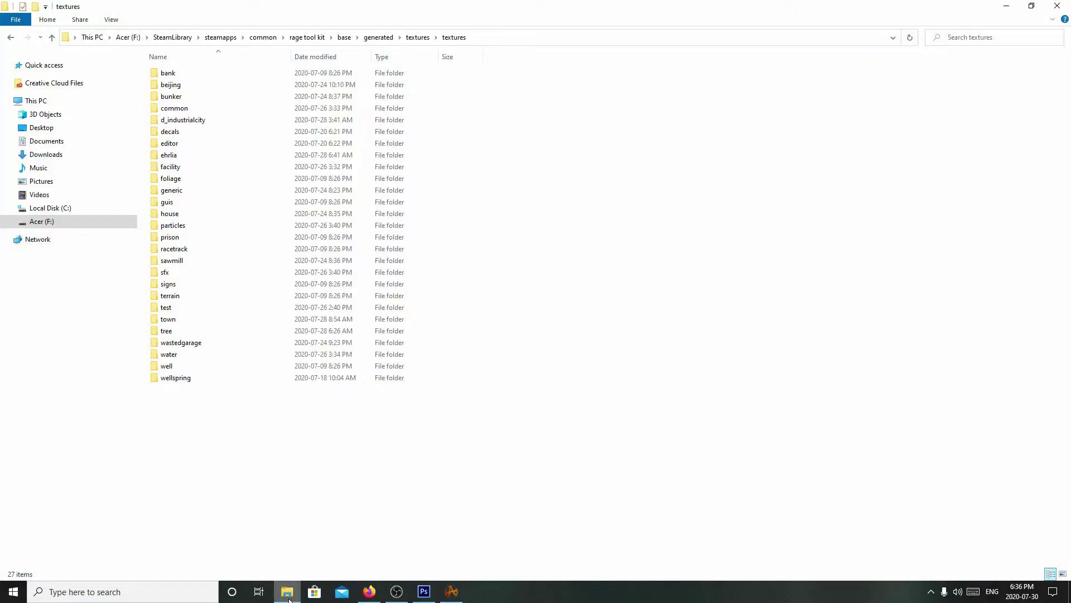
double_click(220, 263)
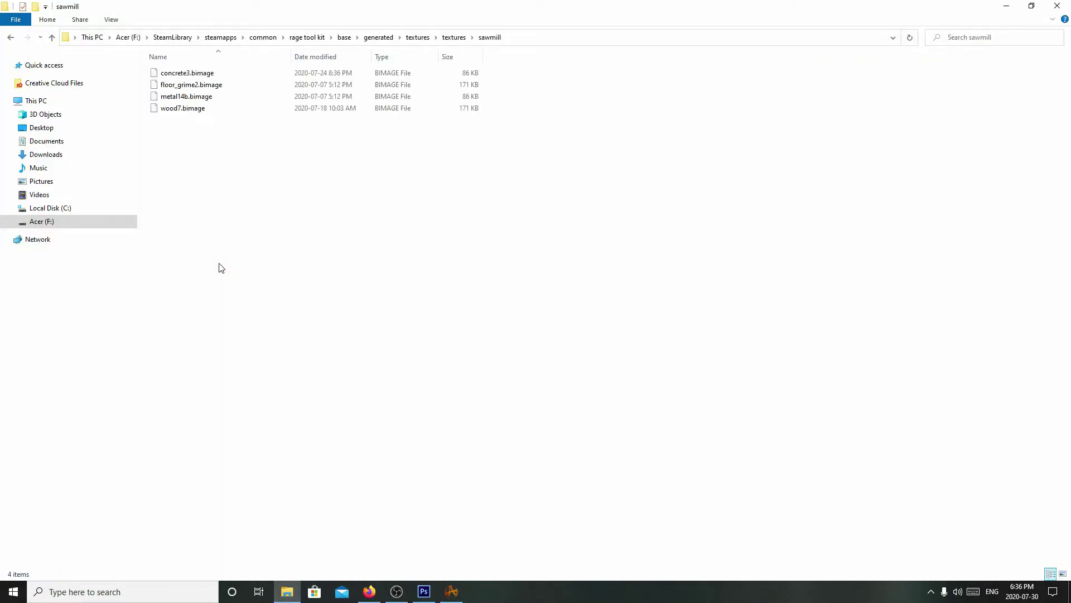
click(217, 101)
click(225, 157)
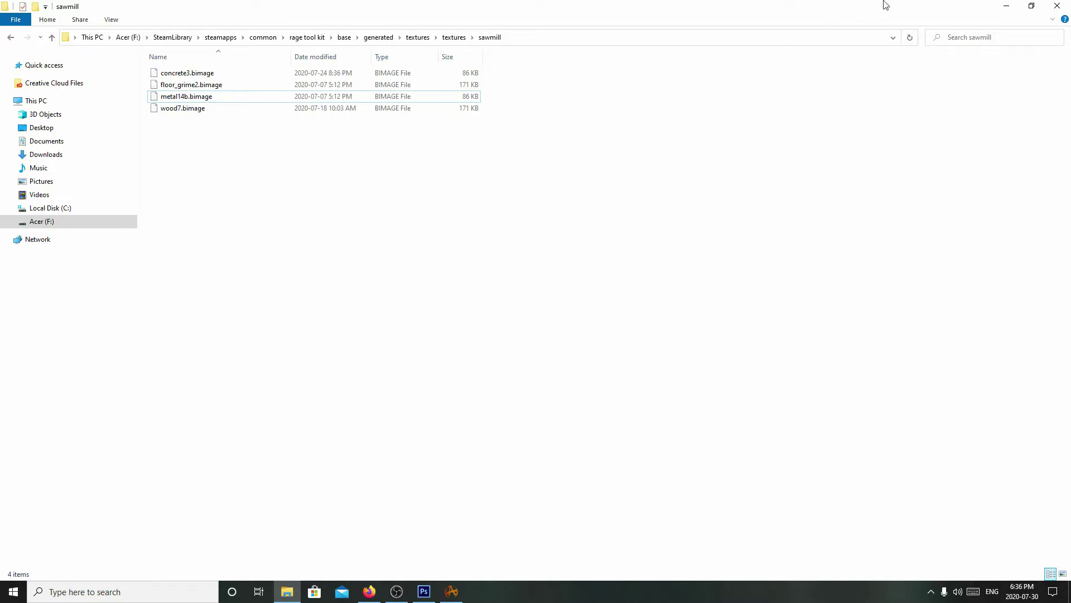
click(1006, 6)
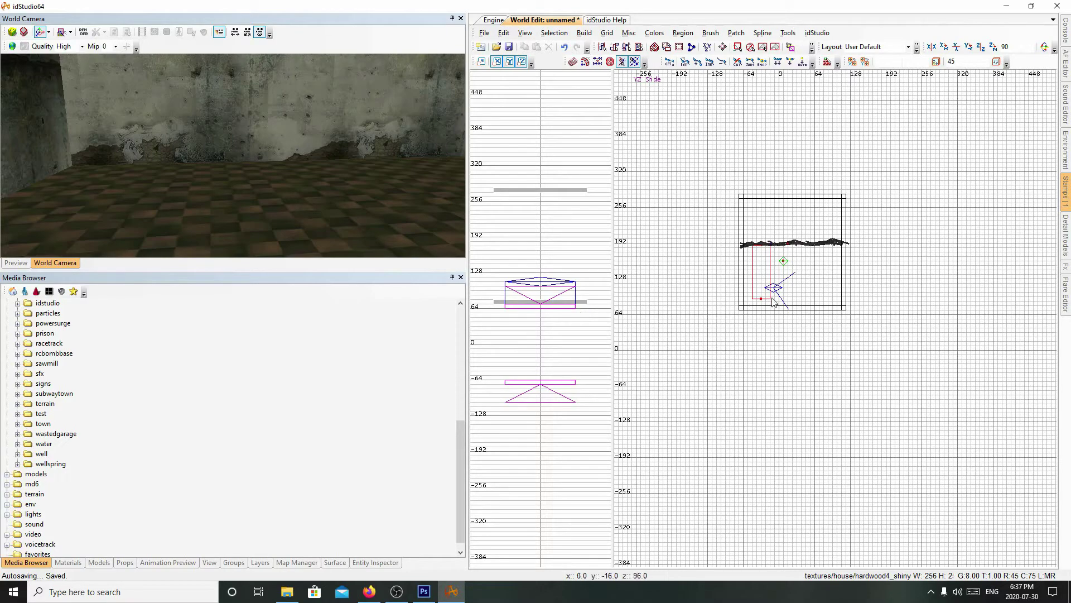
Review the new-entity categories for the map, including aas, door, breakable, minigame, player and soundenv.
right_drag(777, 247, 752, 244)
right_click(728, 239)
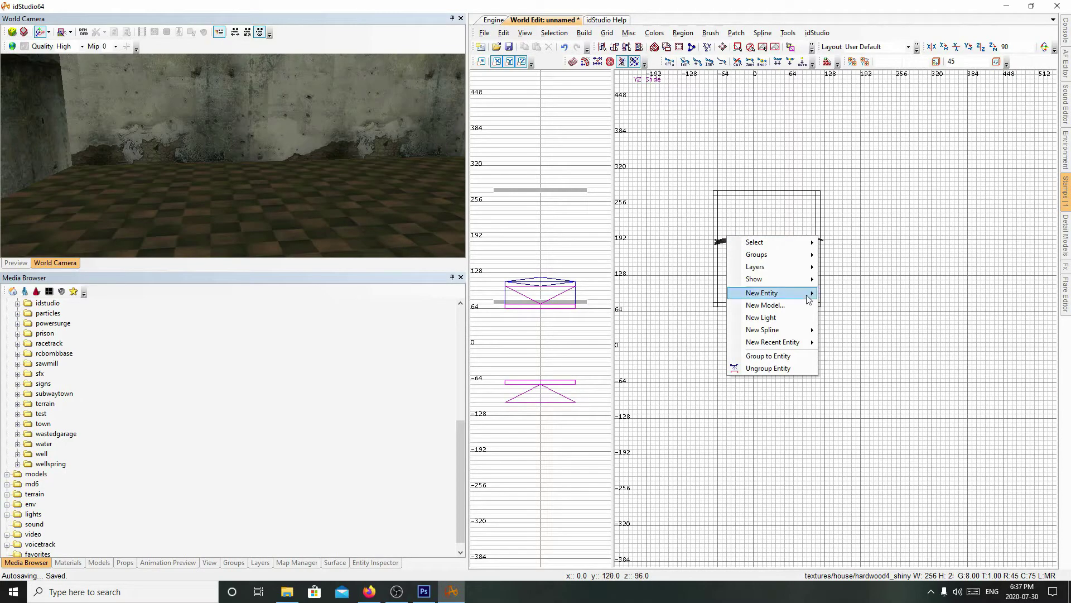
mouse_move(809, 295)
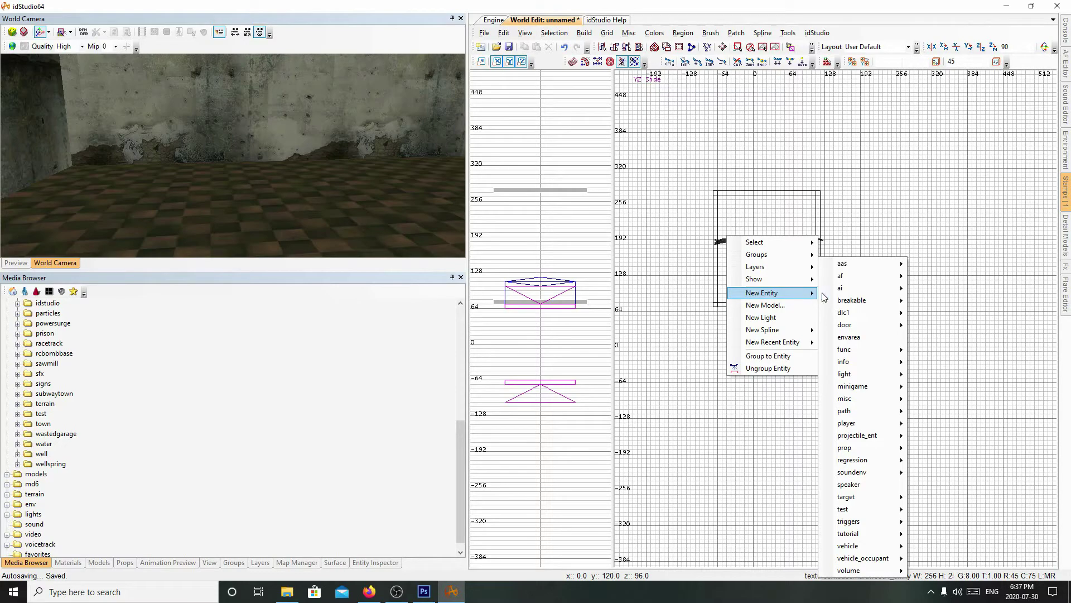
mouse_move(879, 268)
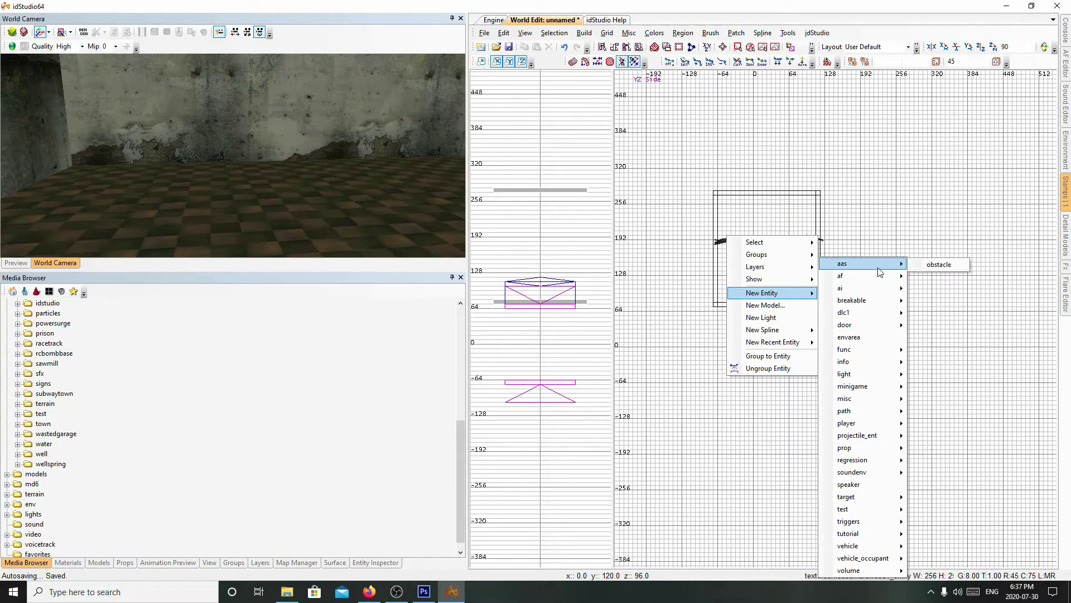
mouse_move(875, 328)
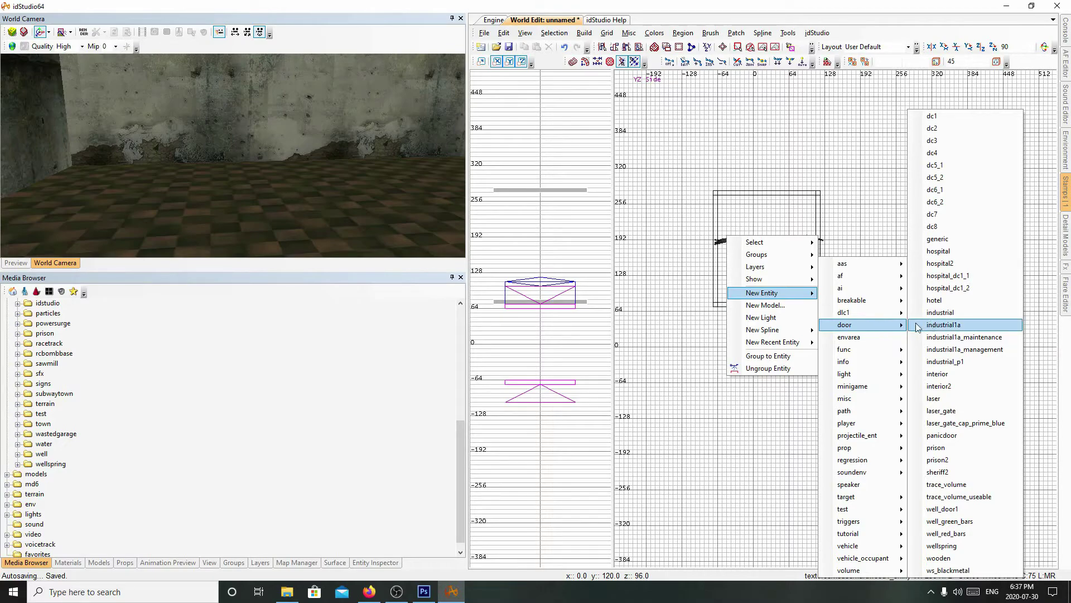
mouse_move(882, 304)
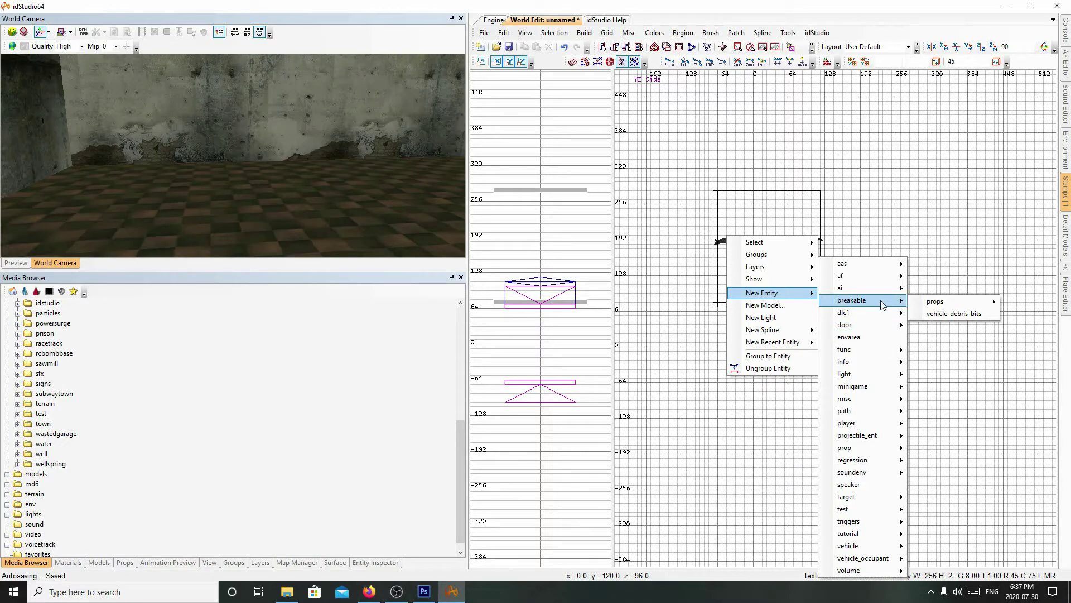
mouse_move(882, 391)
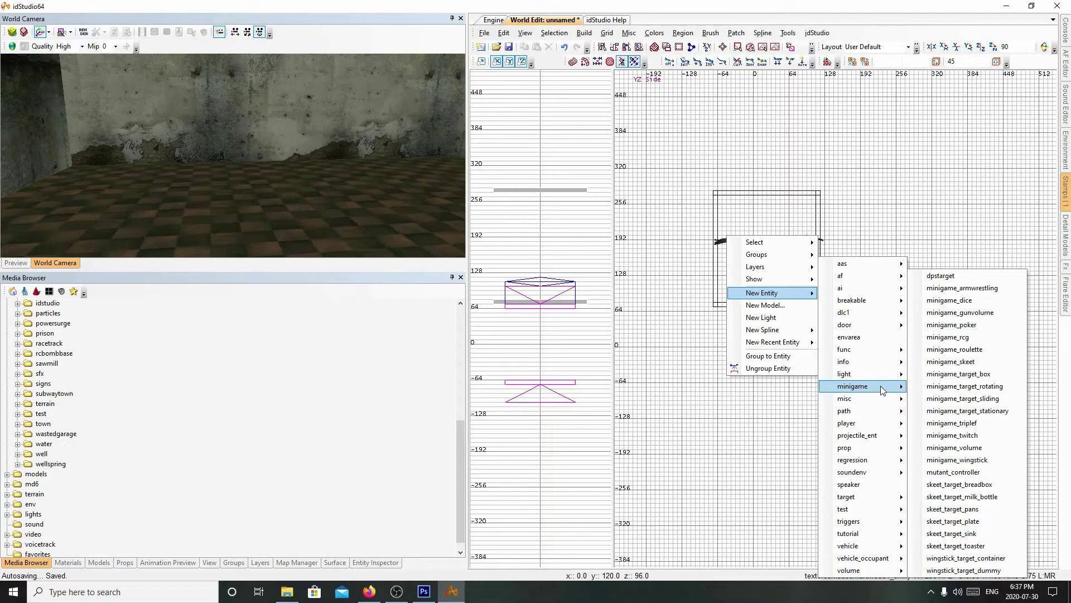
mouse_move(880, 424)
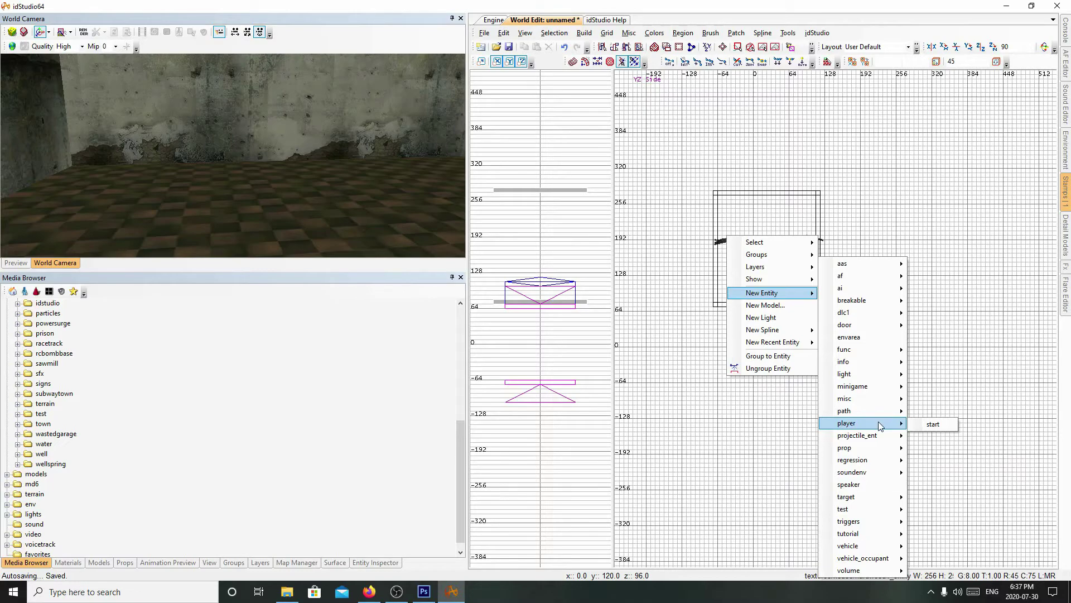
mouse_move(861, 474)
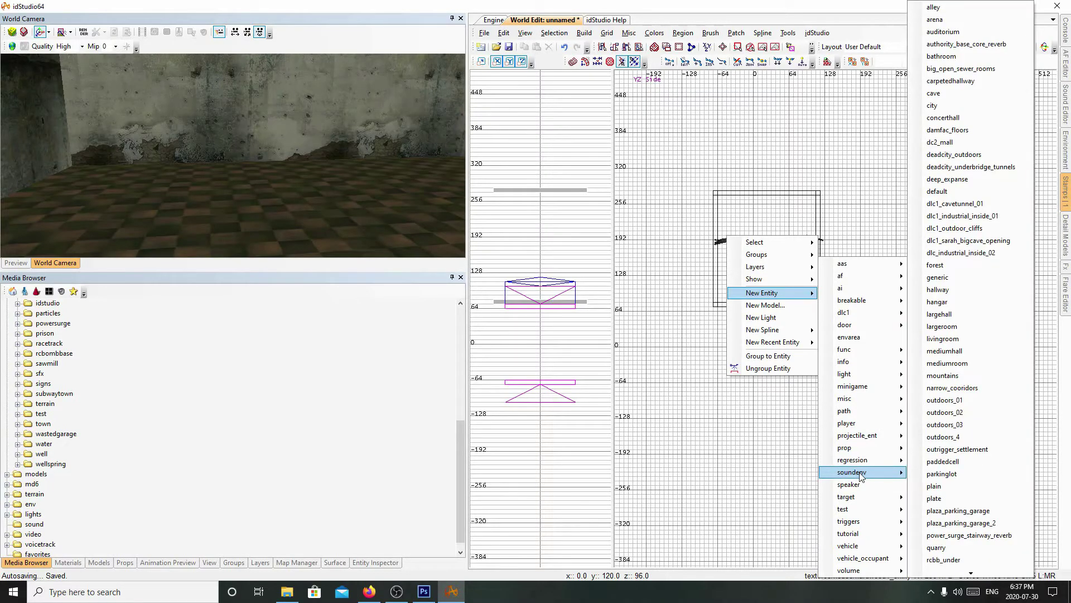
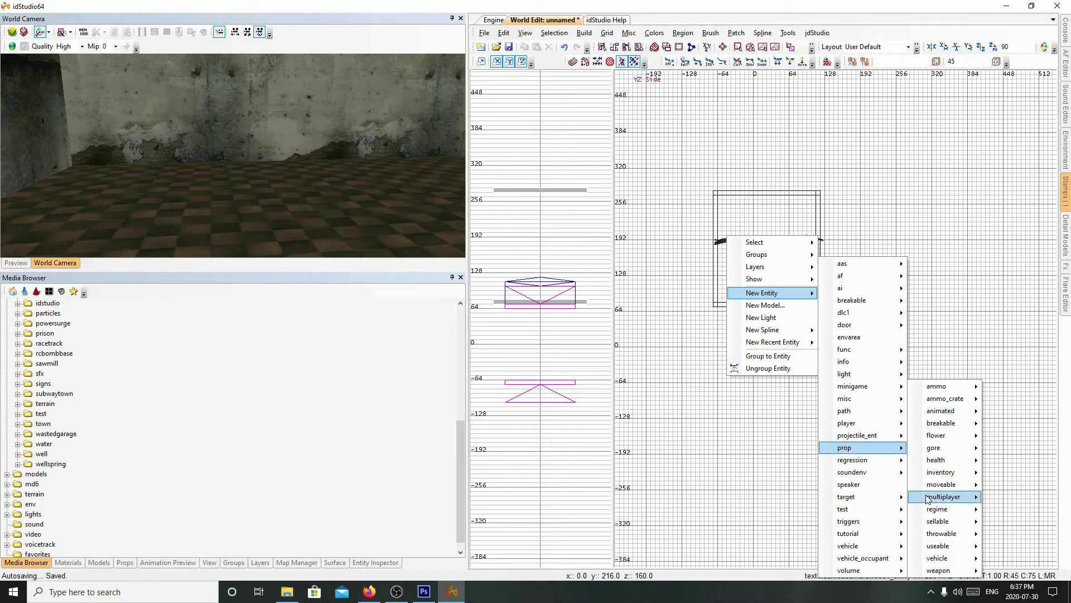
Try adding a pistol entity from the prop weapon category to the map.
mouse_move(946, 572)
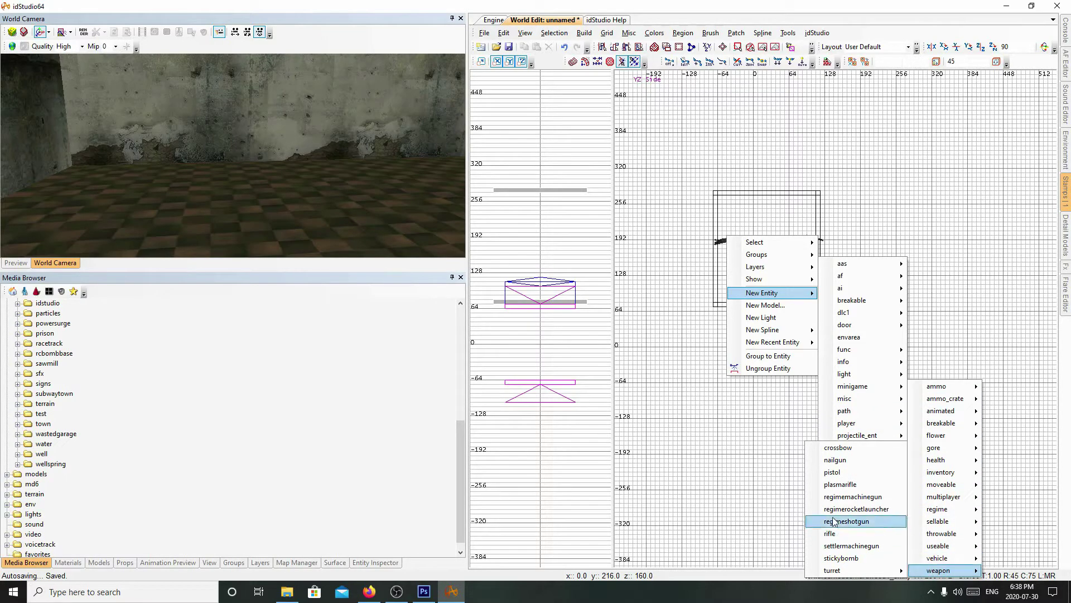
click(841, 473)
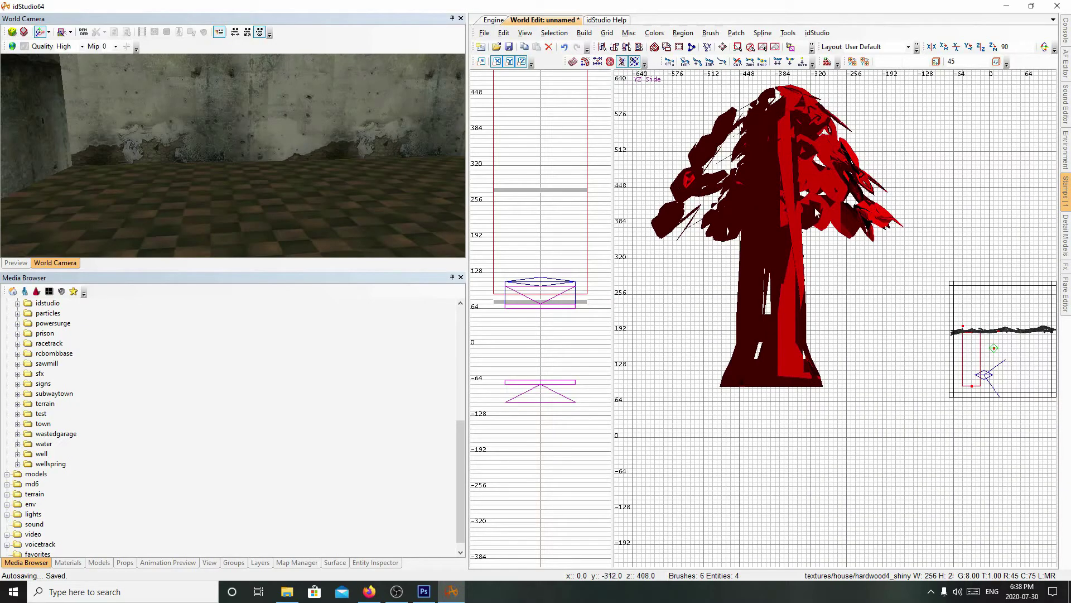
scroll(816, 212, down, 4)
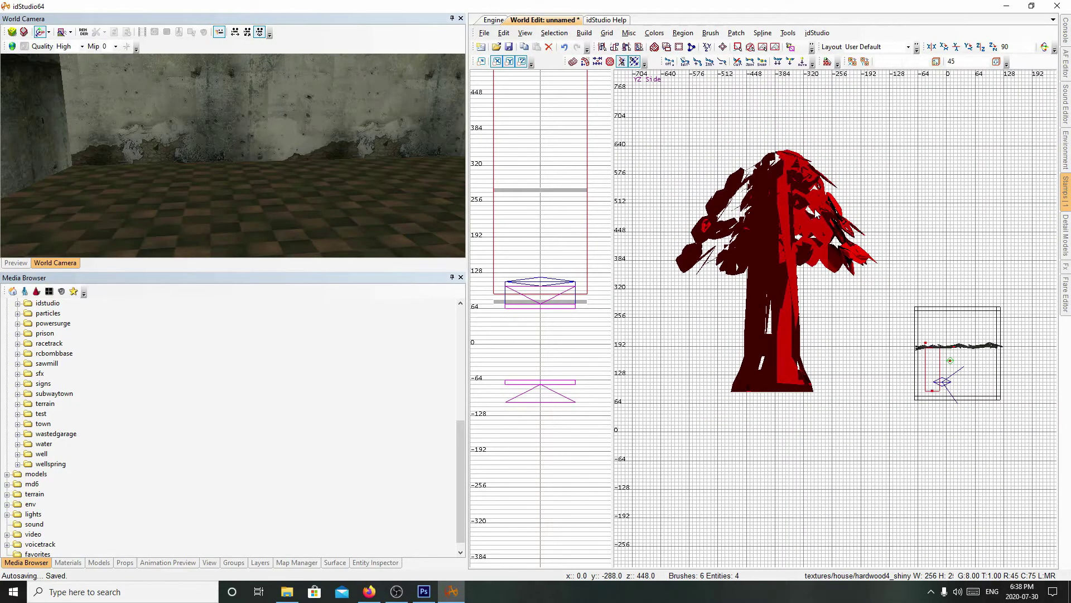
right_drag(862, 237, 825, 242)
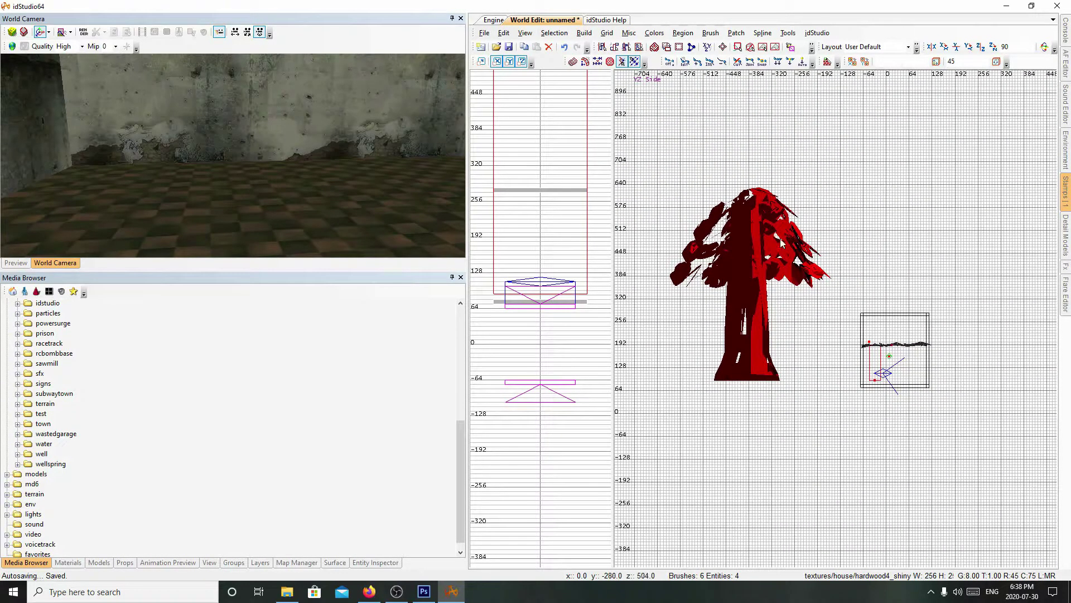
Examine the newly placed entity from outside the room in the camera view and delete it.
right_drag(329, 148, 190, 214)
scroll(189, 214, down, 5)
key(d)
key(d)
key(d)
key(d)
key(d)
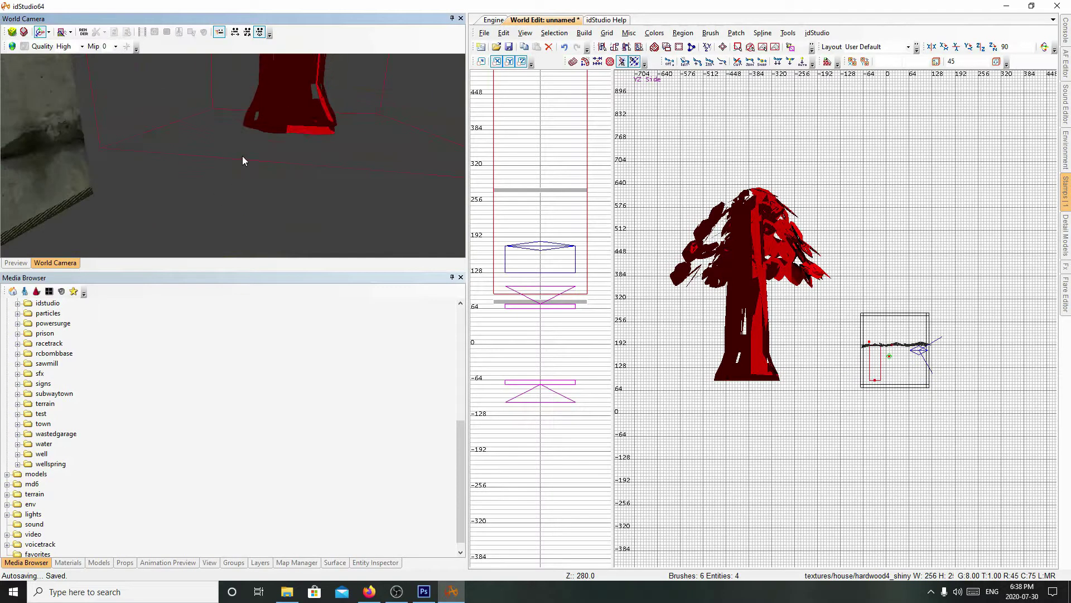
key(d)
key(d)
key(d)
key(d)
key(d)
right_drag(249, 156, 292, 141)
scroll(267, 165, down, 4)
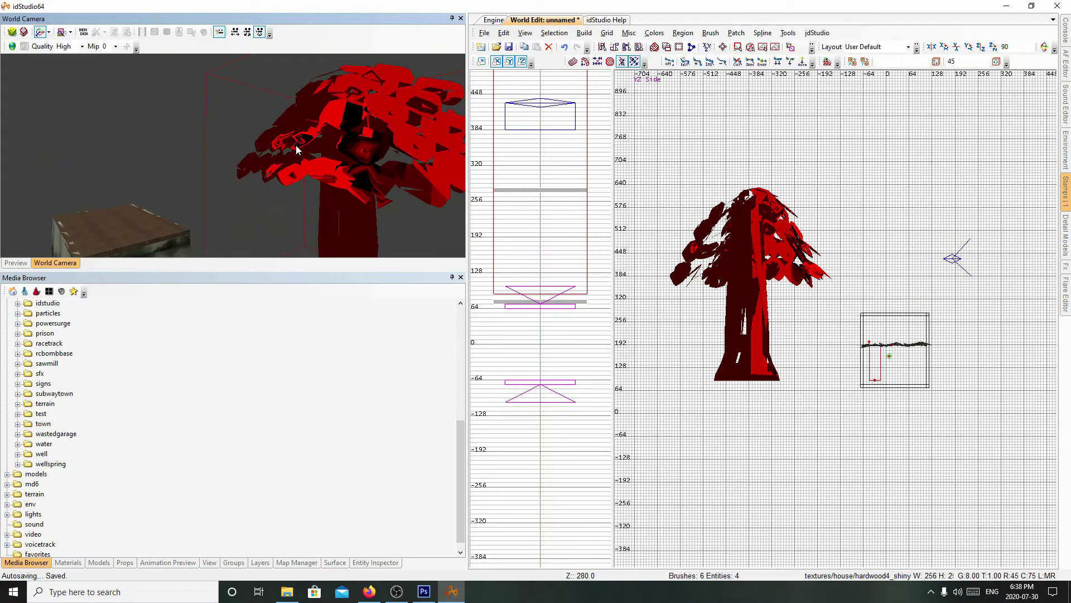
mouse_move(388, 110)
right_down()
mouse_move(377, 130)
mouse_move(402, 126)
right_up()
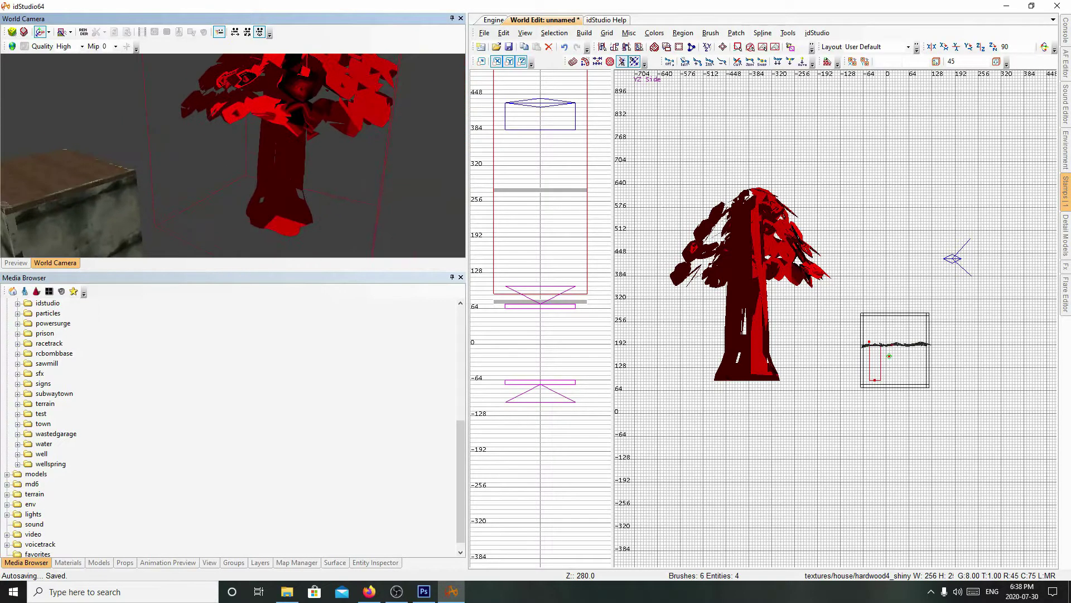
right_drag(336, 102, 336, 101)
key(Delete)
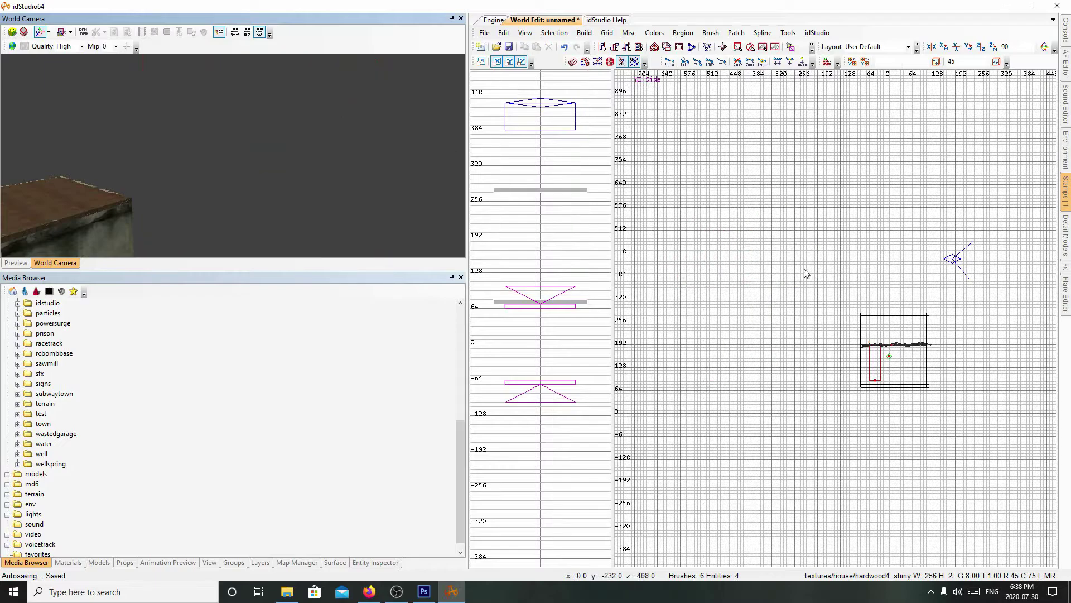
Try placing a nailgun entity from the prop weapon category inside the room.
right_click(893, 368)
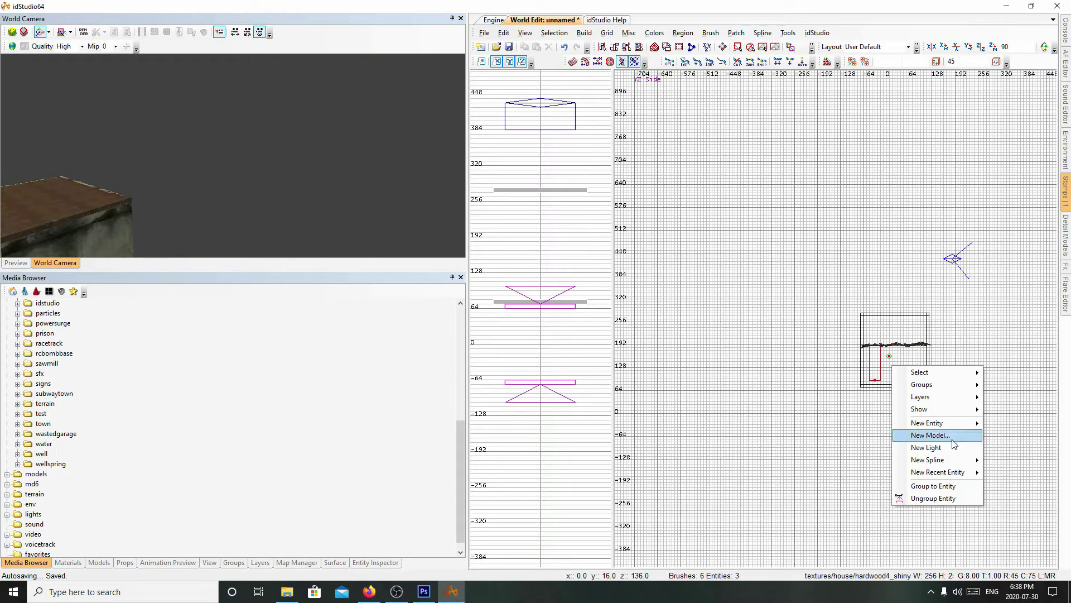
mouse_move(937, 423)
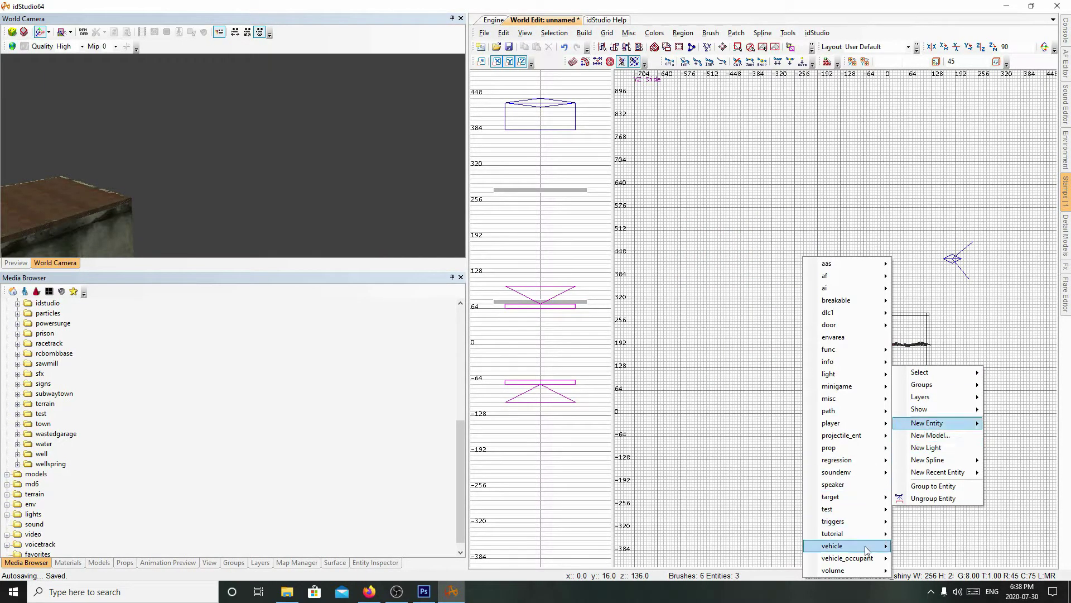
mouse_move(868, 559)
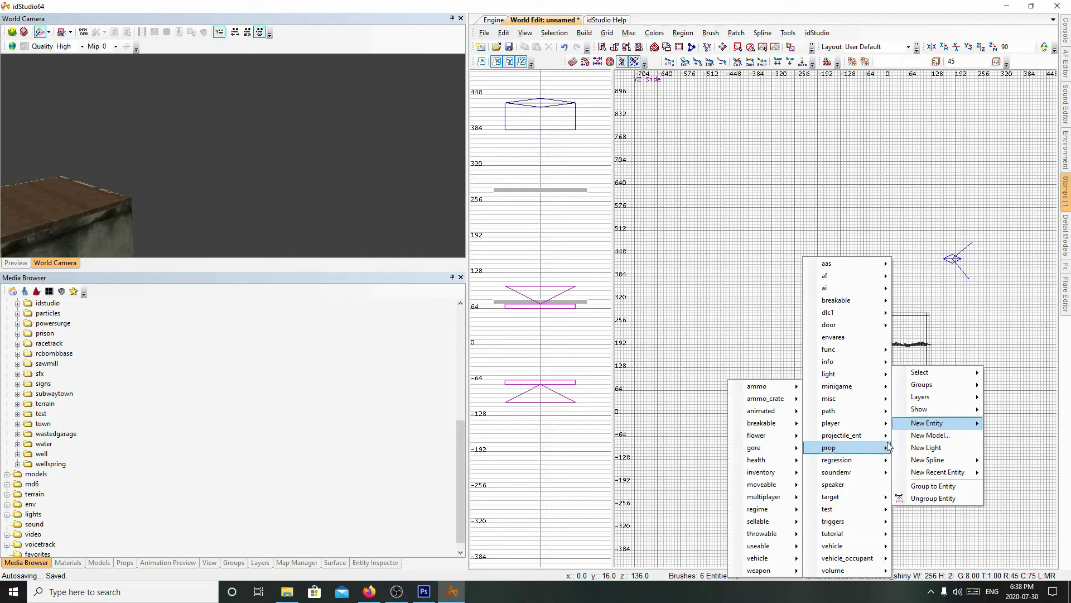
mouse_move(779, 570)
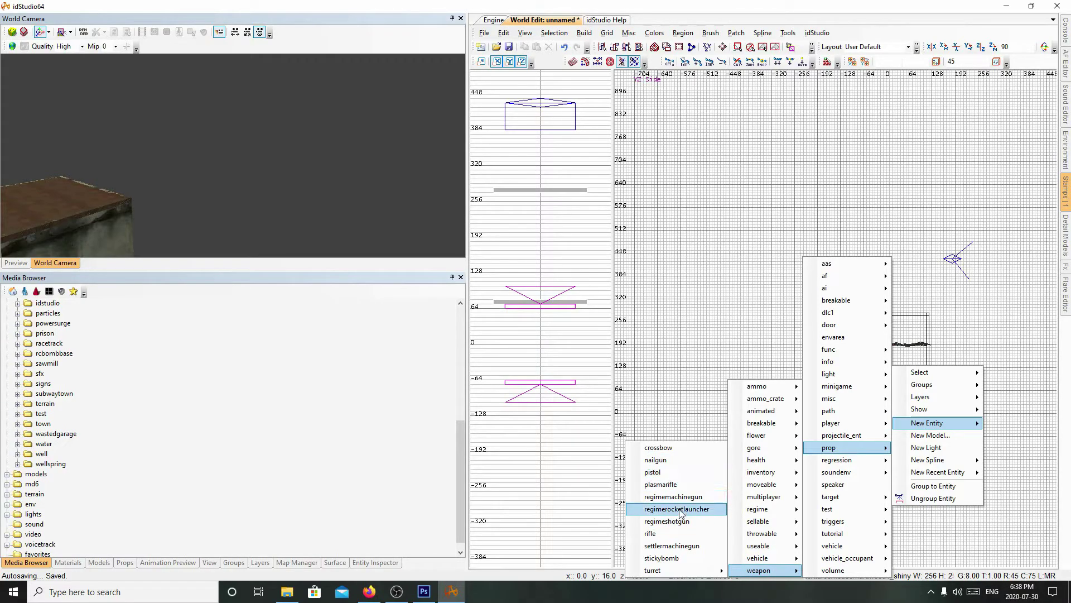
click(682, 460)
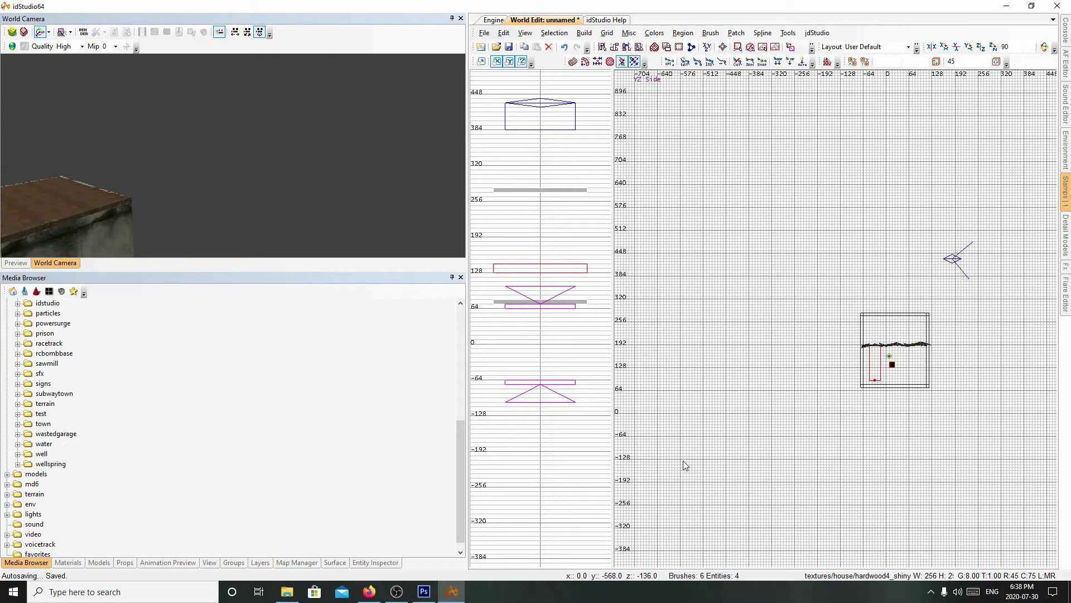
scroll(776, 421, up, 3)
scroll(909, 466, up, 3)
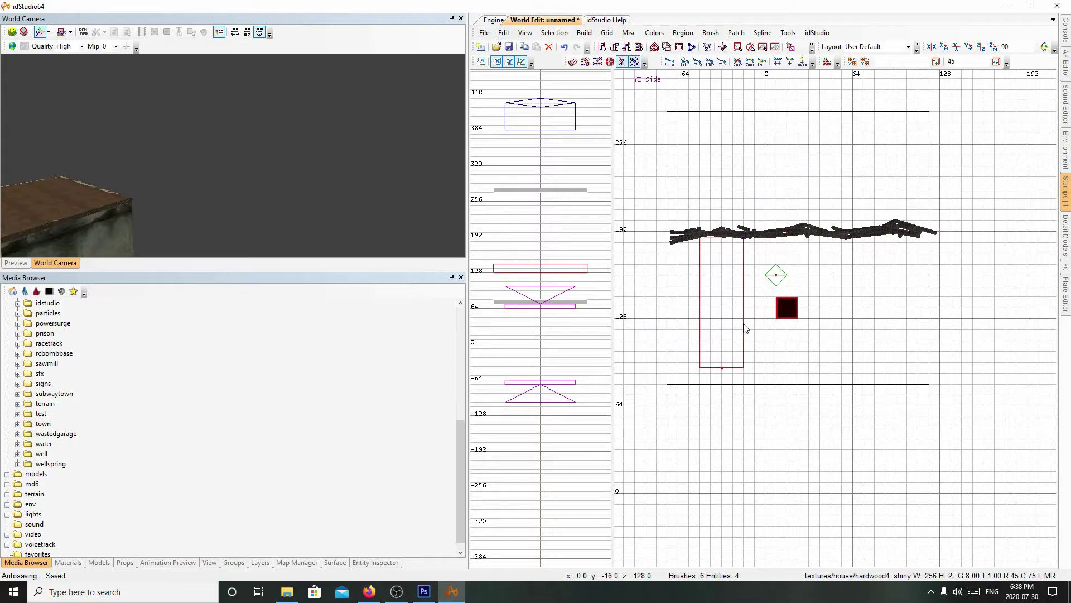
Inspect the placed nailgun entity inside the room in the camera view and delete it.
right_drag(750, 337, 764, 318)
mouse_move(228, 224)
right_down()
mouse_move(173, 254)
mouse_move(351, 226)
mouse_move(435, 191)
mouse_move(333, 201)
mouse_move(340, 159)
right_up()
scroll(340, 175, down, 2)
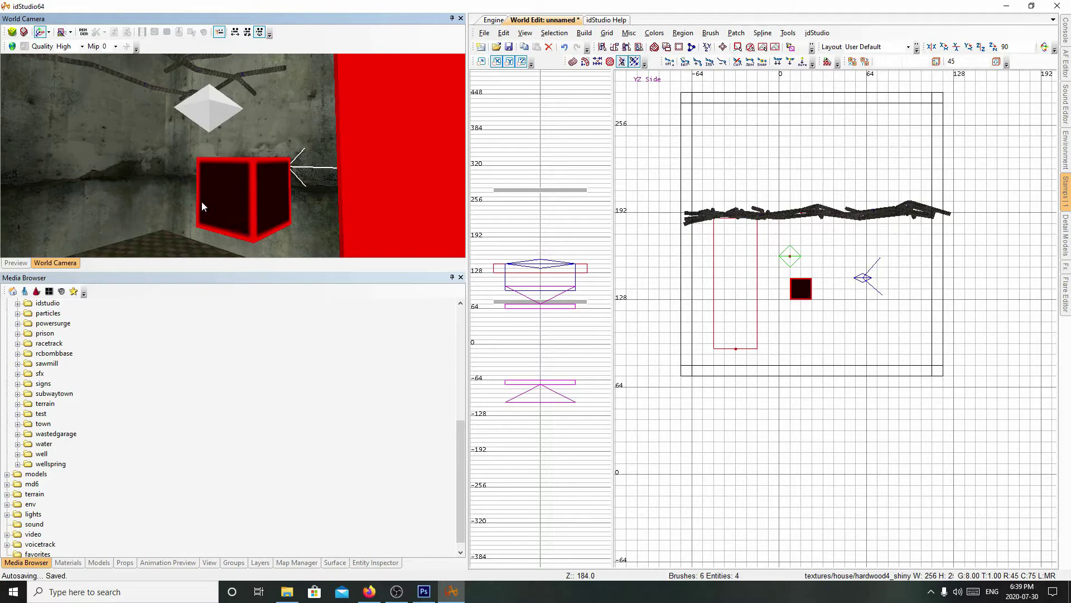
click(248, 169)
key(Delete)
Add a crossbow entity from the prop weapon category and move it 96 units along Y and -24 along Z inside the room.
right_click(702, 290)
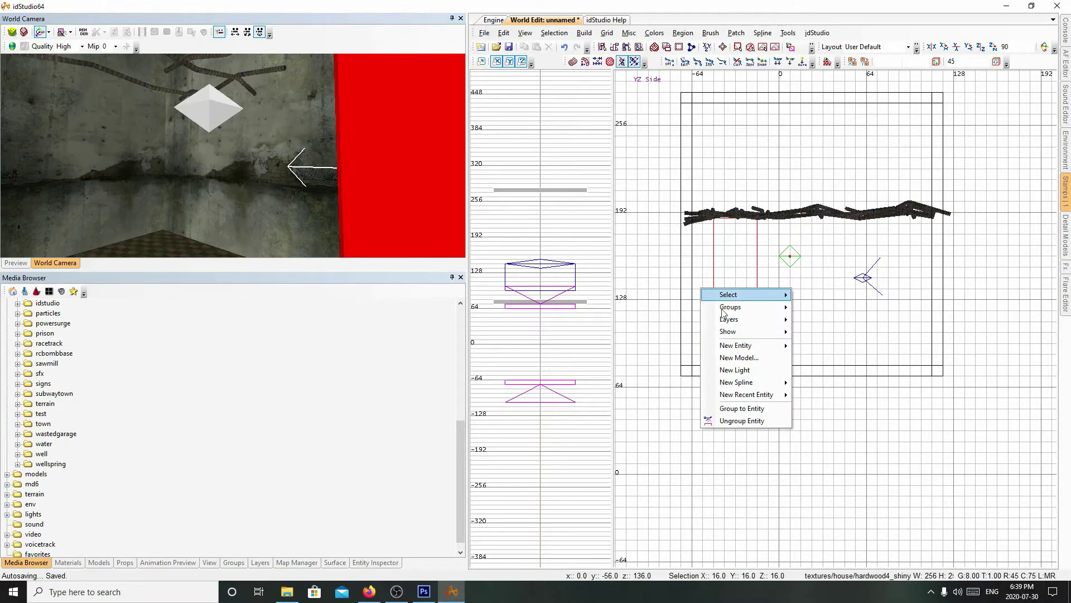
mouse_move(770, 351)
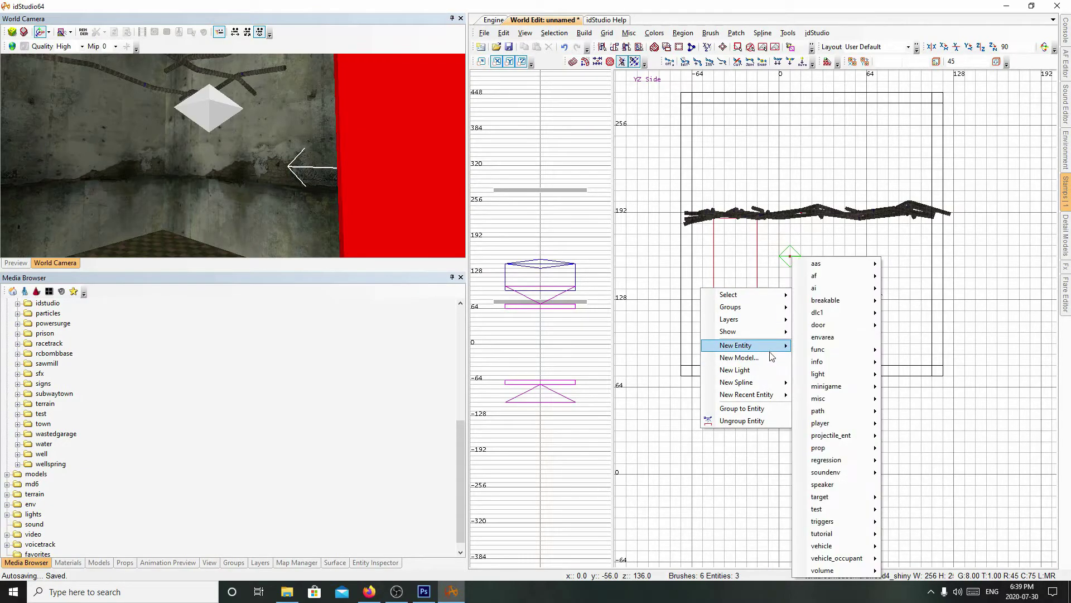
mouse_move(835, 523)
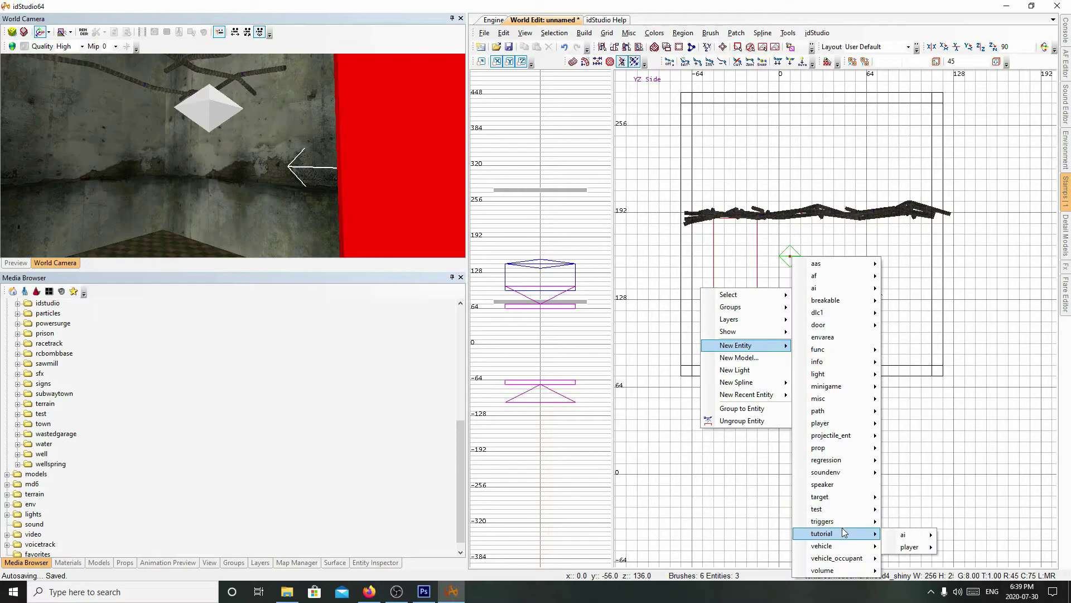
mouse_move(859, 449)
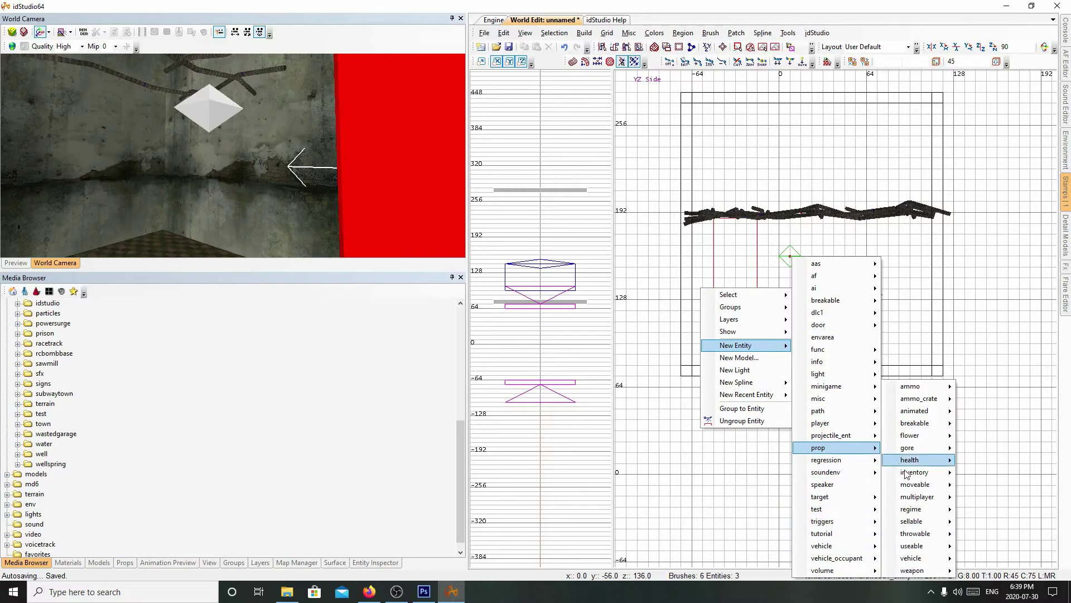
mouse_move(907, 575)
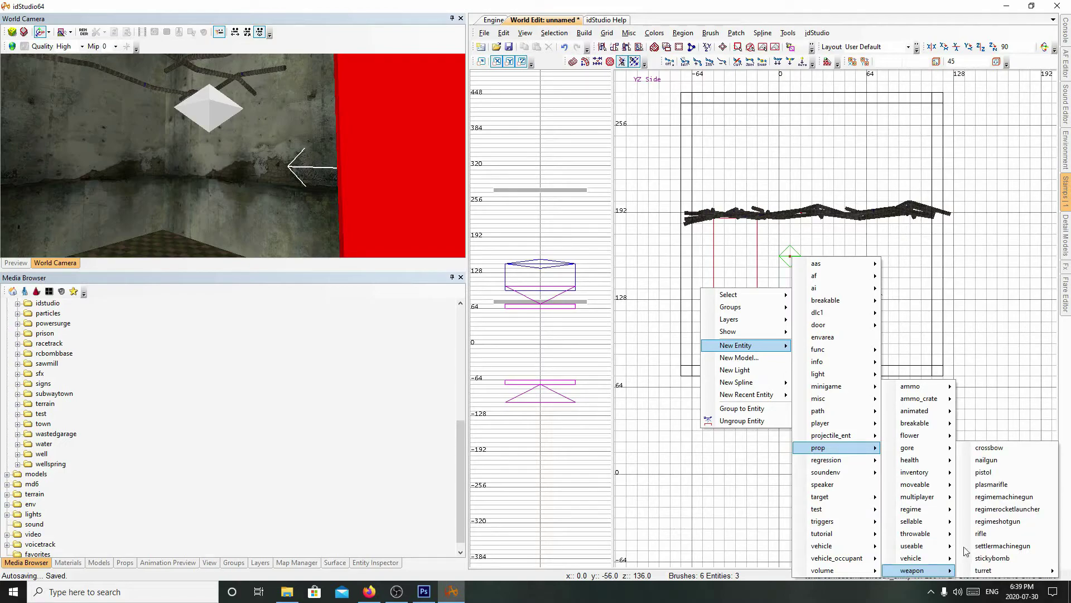
click(982, 449)
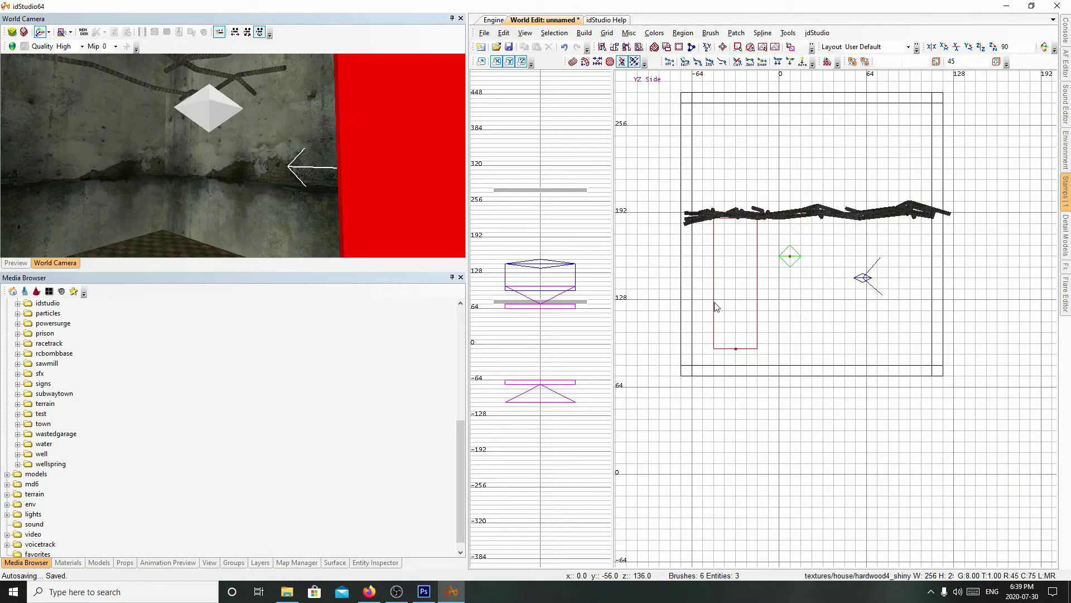
drag(835, 330, 846, 319)
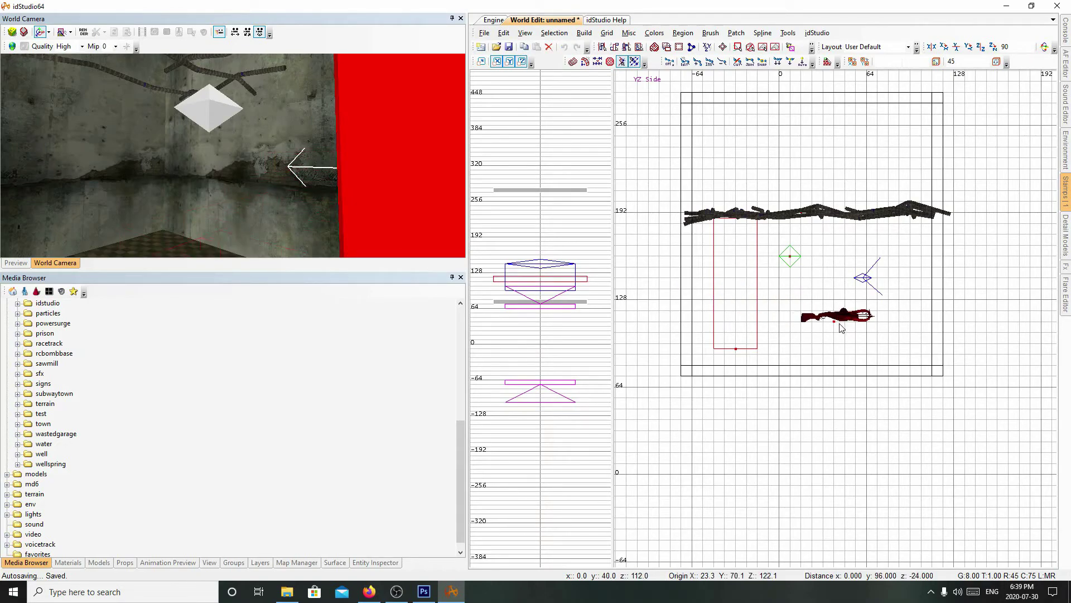
Deselect the crossbow and examine its textured model from several angles in the camera view.
key(f)
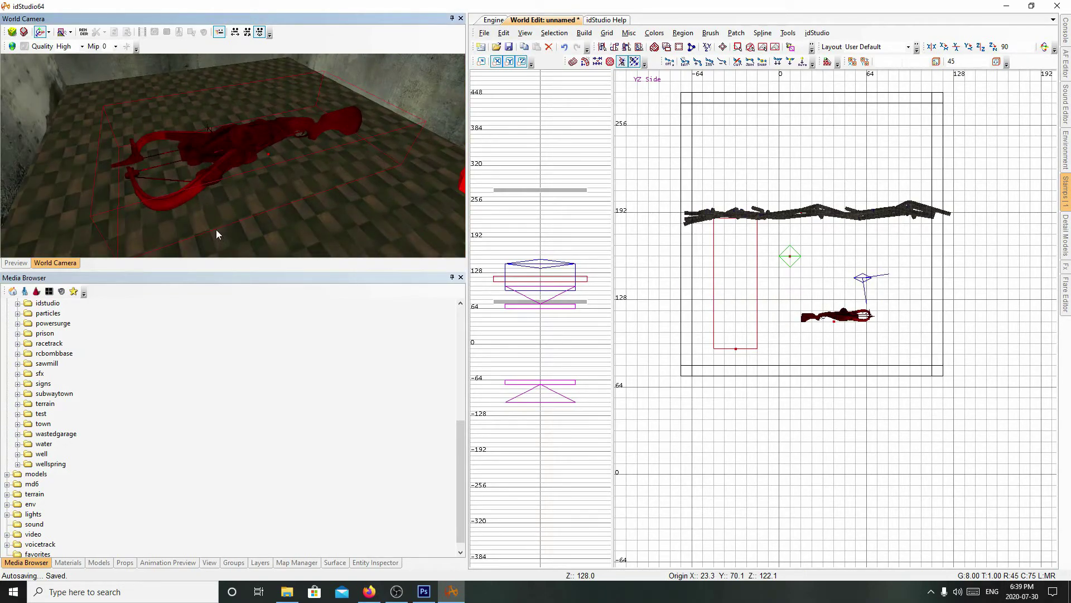
key(Escape)
right_drag(237, 183, 112, 166)
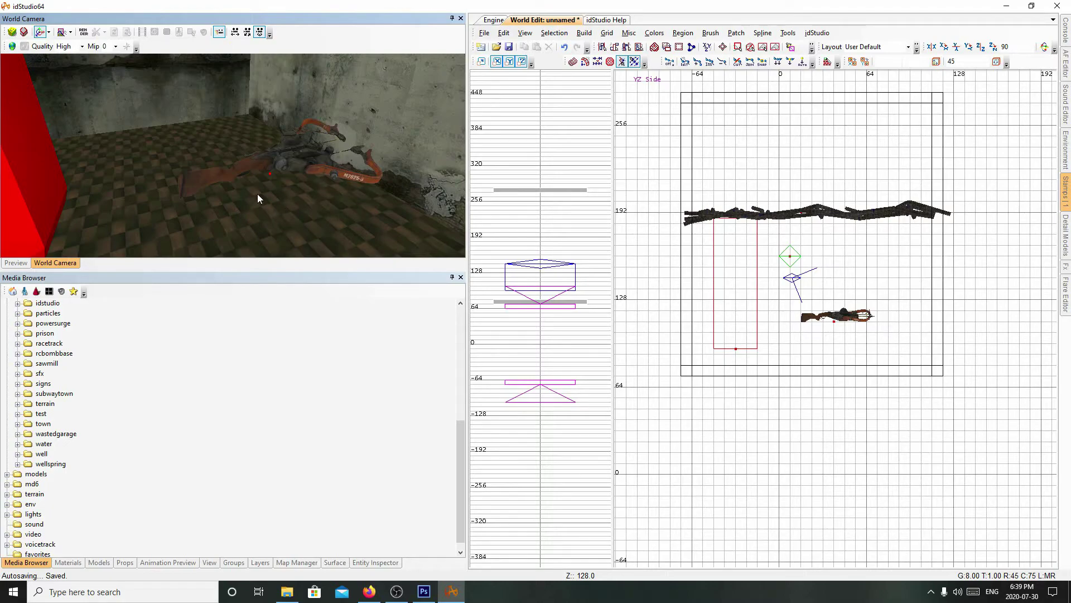
right_drag(259, 195, 286, 182)
scroll(286, 182, down, 1)
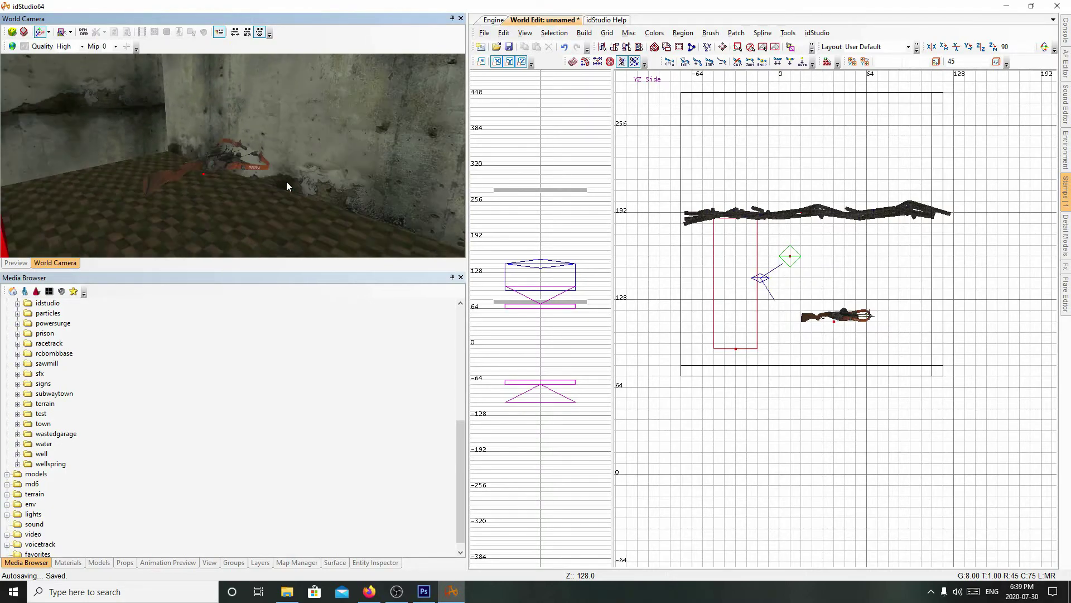
scroll(286, 182, up, 1)
right_drag(286, 182, 244, 225)
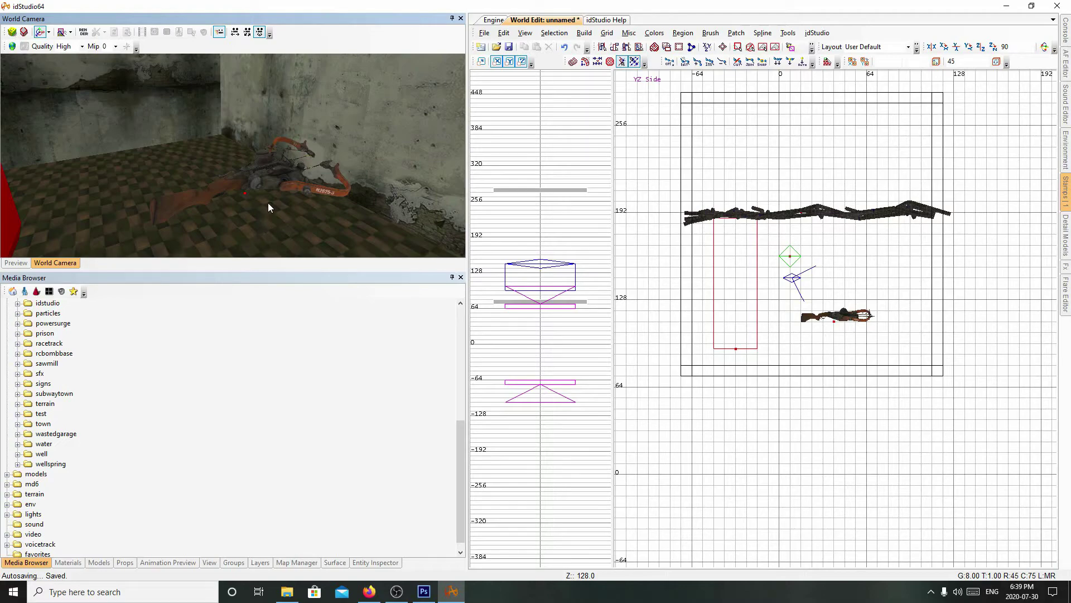
Delete the crossbow entity from the room.
click(265, 179)
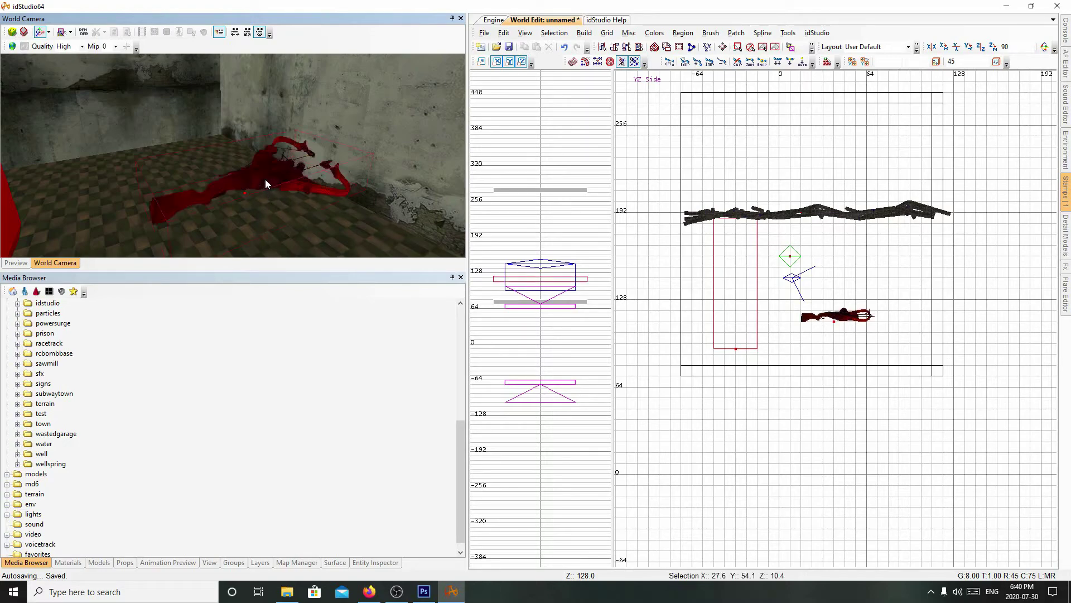
key(Delete)
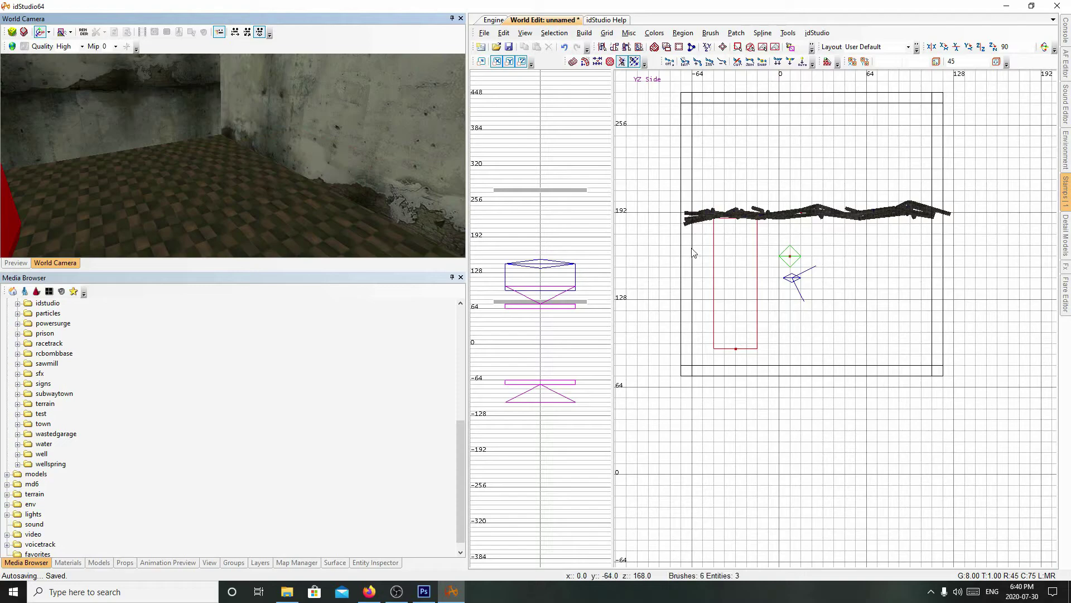
Start adding a new model in the room and browse the model library to the weapons/pistol folder.
right_click(779, 302)
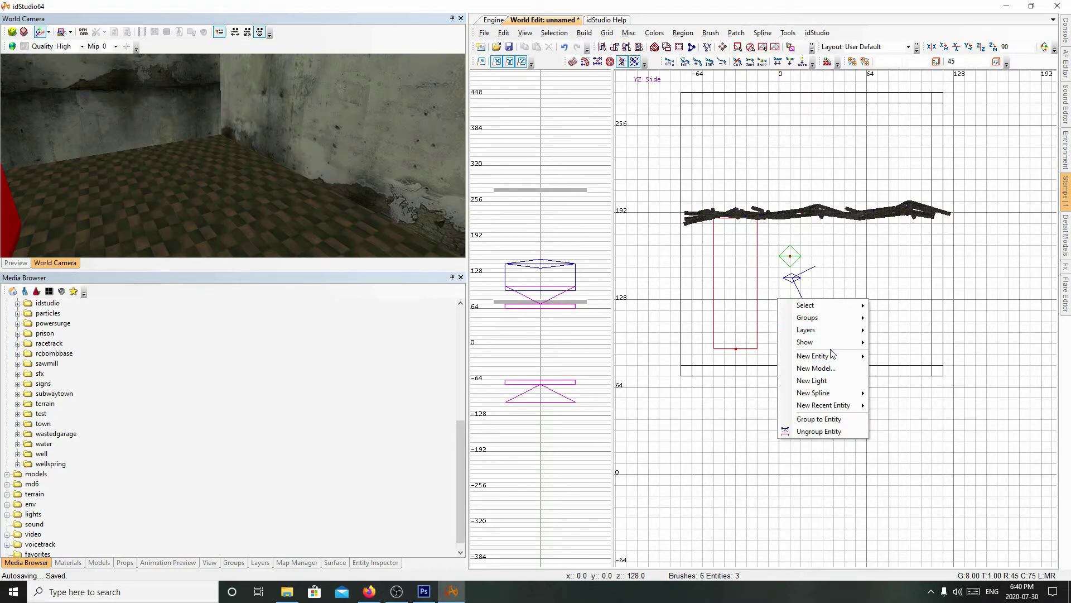
mouse_move(833, 358)
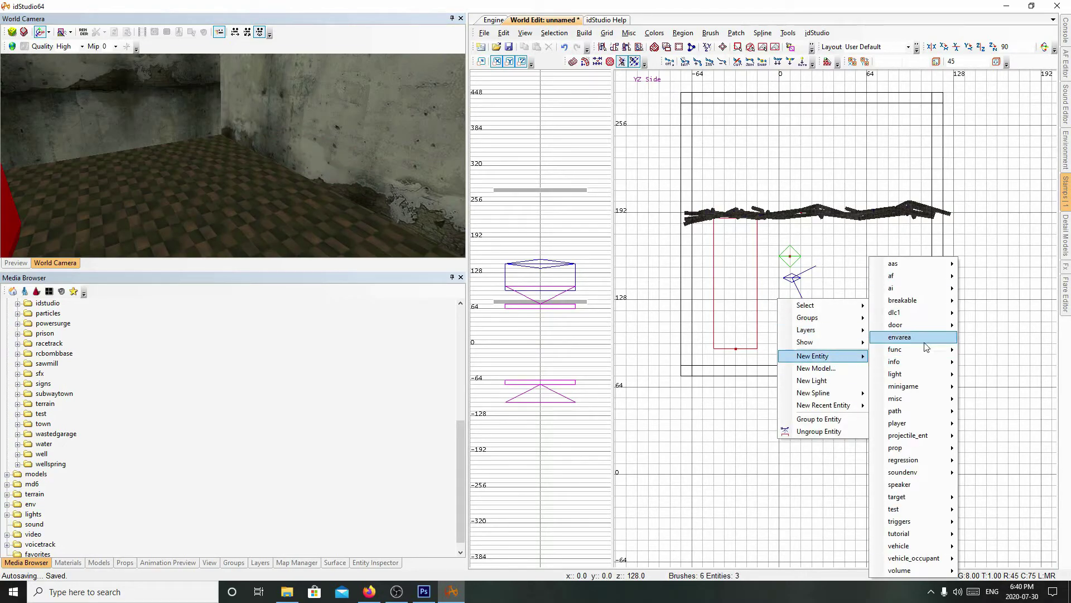
click(831, 370)
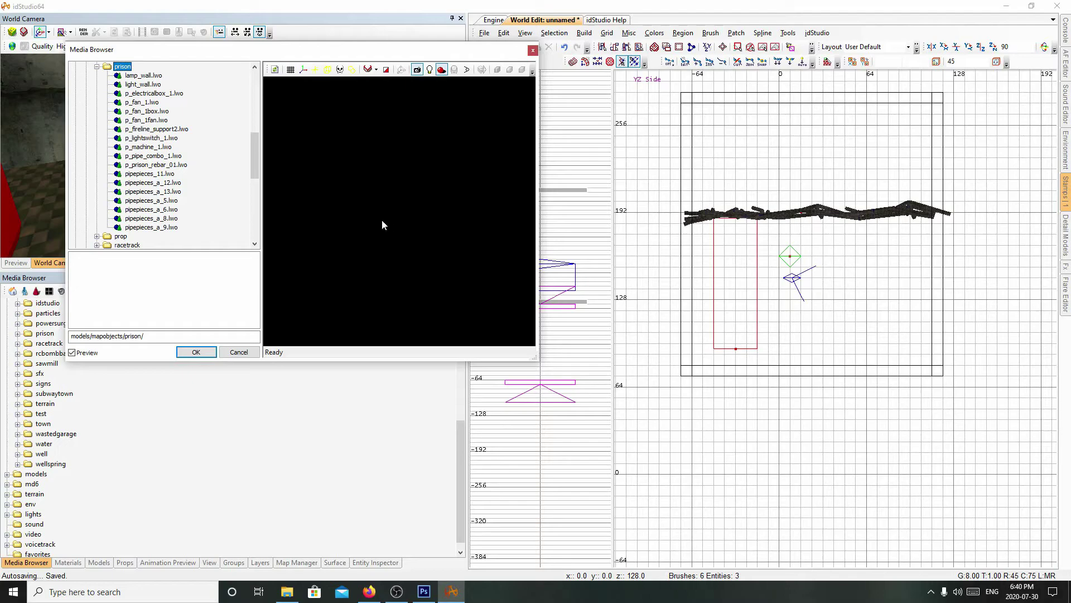
scroll(256, 153, up, 3)
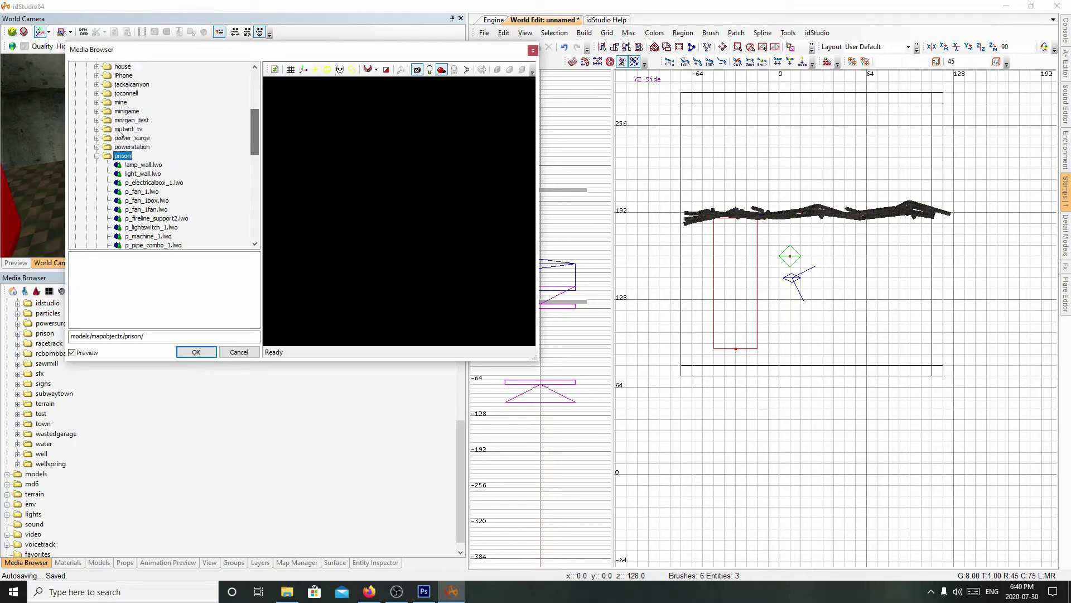
click(96, 156)
scroll(97, 161, down, 4)
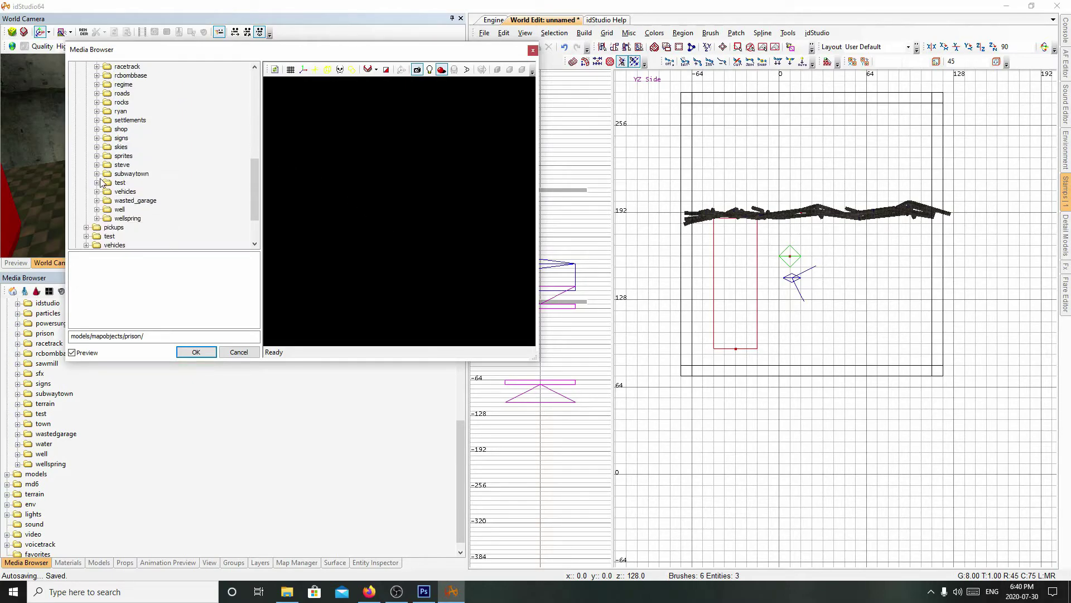
scroll(100, 193, up, 6)
scroll(101, 193, up, 8)
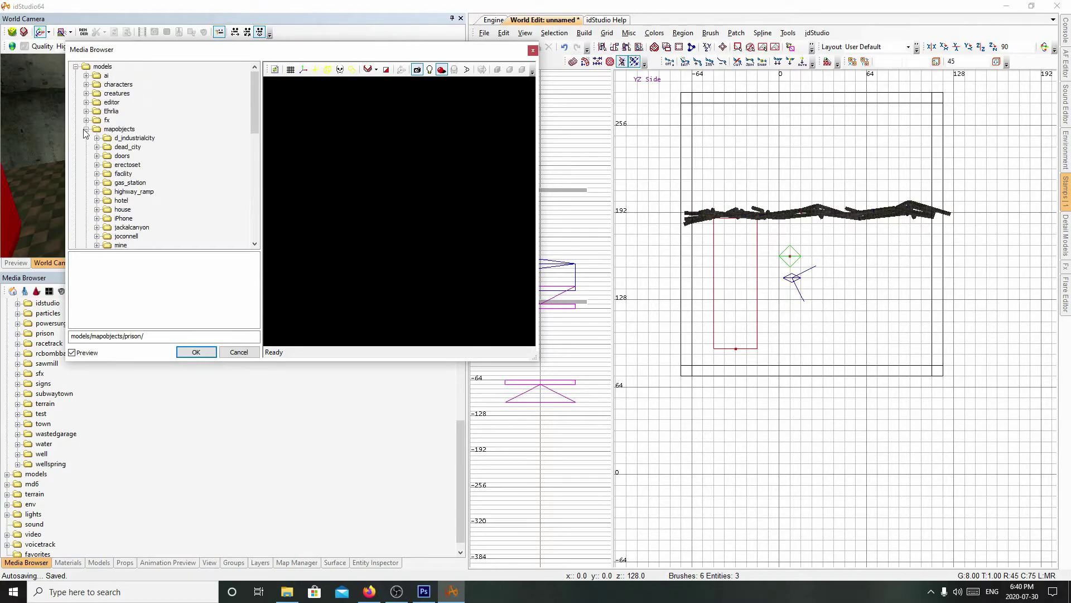
click(85, 129)
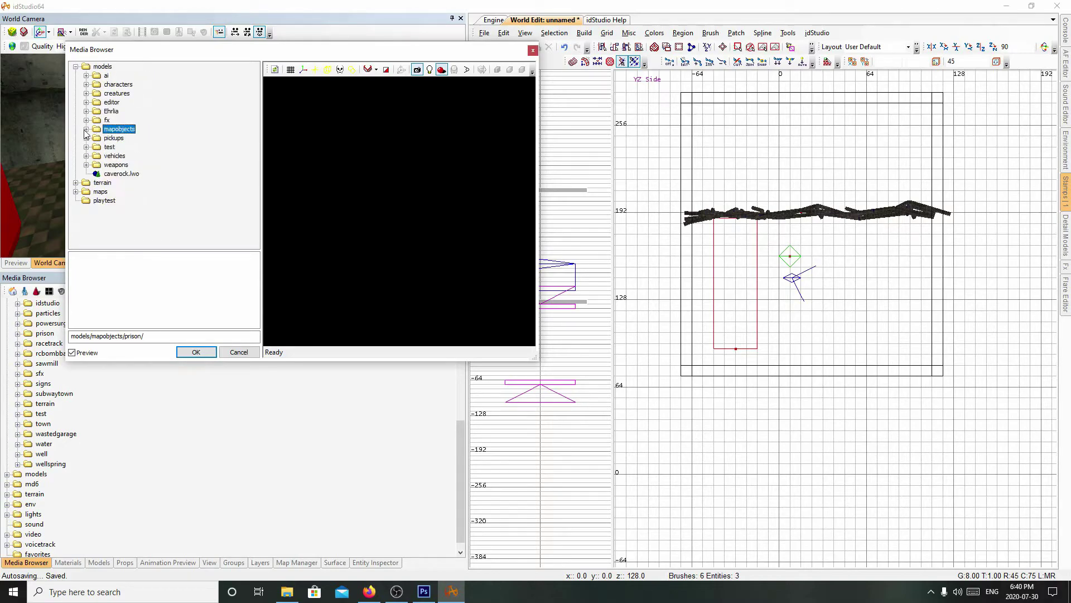
click(86, 165)
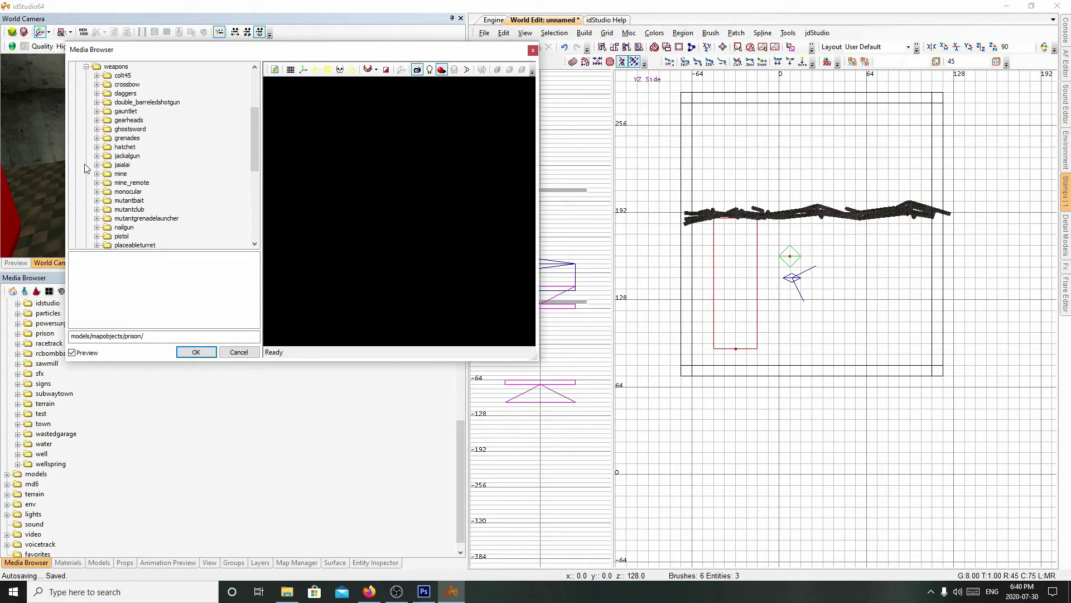
scroll(86, 168, down, 1)
click(96, 209)
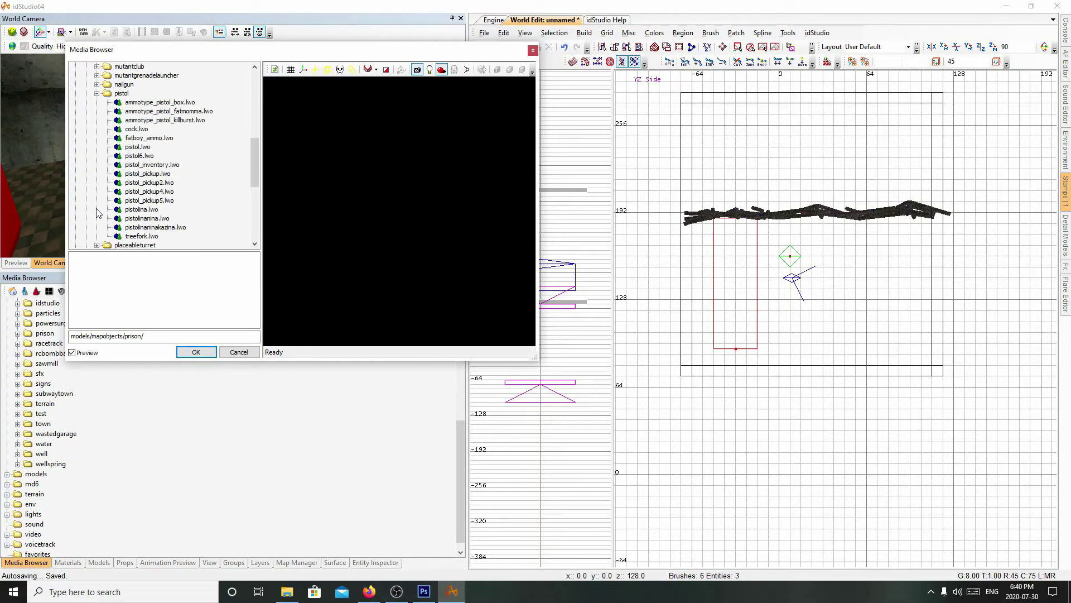
Preview the pistol_pickup.lwo, pistol.lwo and pistol6.lwo models.
click(148, 174)
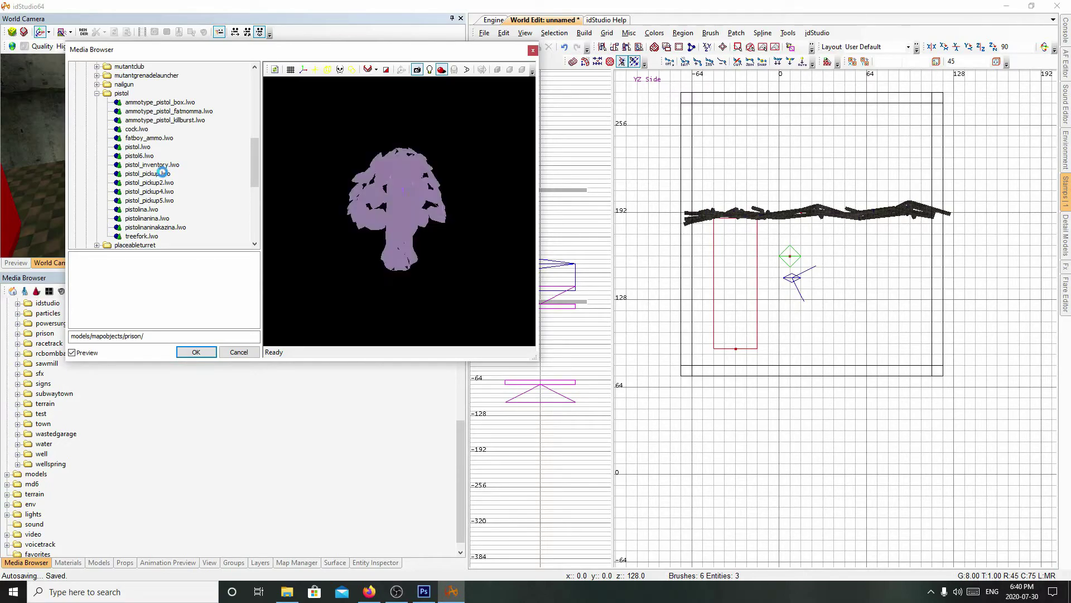
mouse_move(386, 214)
mouse_down()
mouse_move(451, 202)
mouse_move(457, 169)
mouse_move(316, 180)
mouse_move(378, 201)
mouse_up()
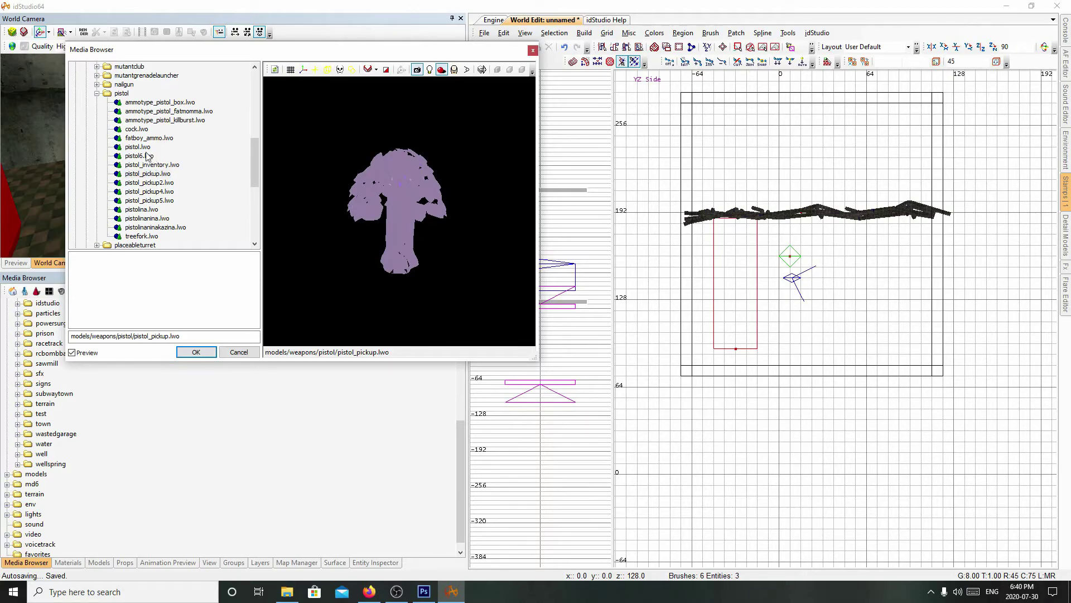
click(142, 145)
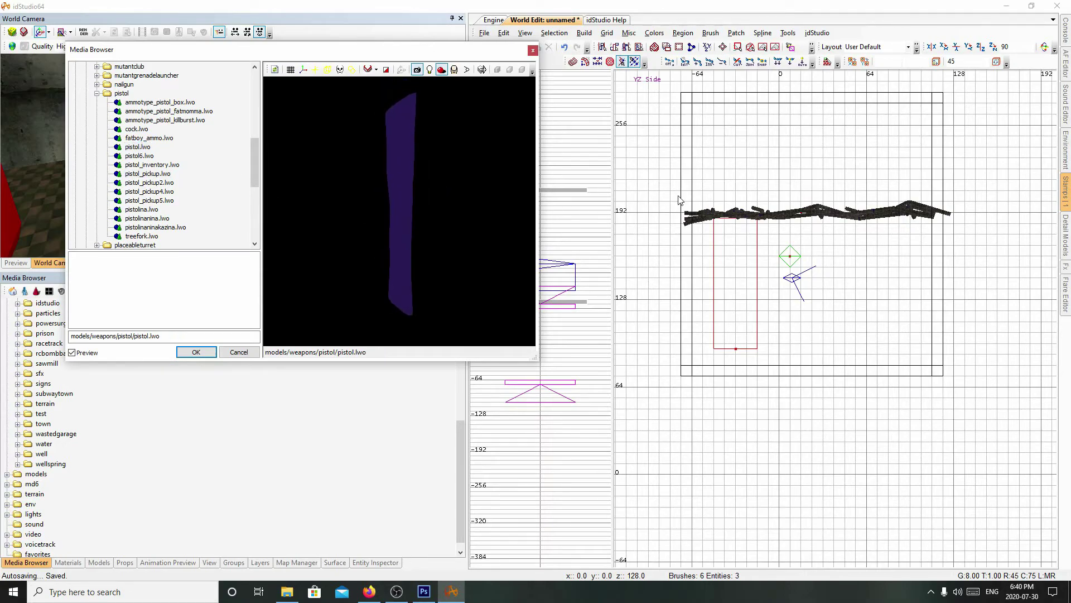
click(151, 156)
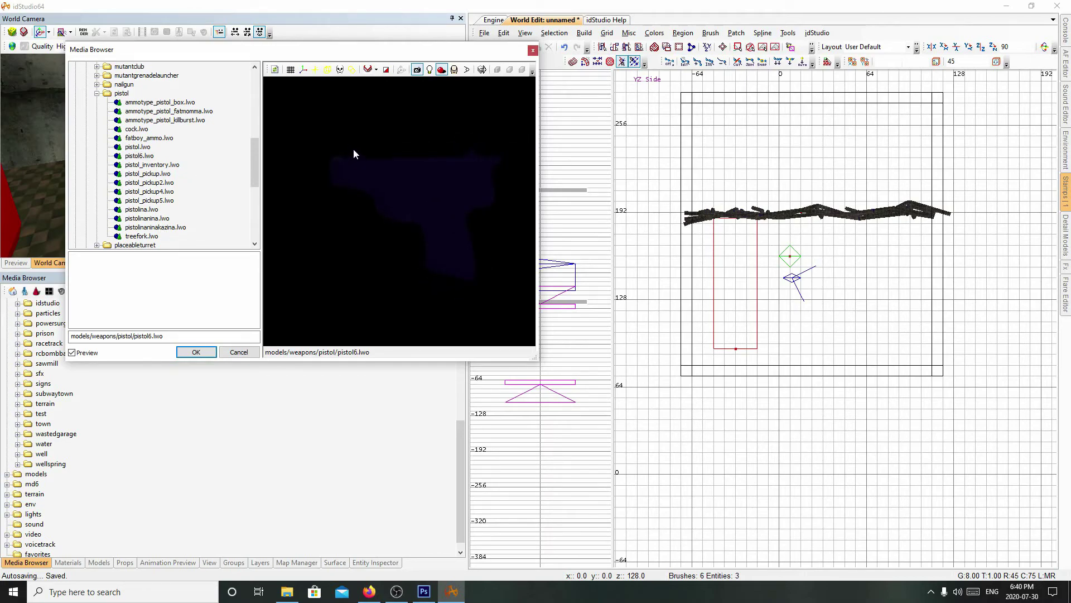
Turn on the wireframe overlay for the pistol6.lwo preview and examine its mesh up close.
click(291, 69)
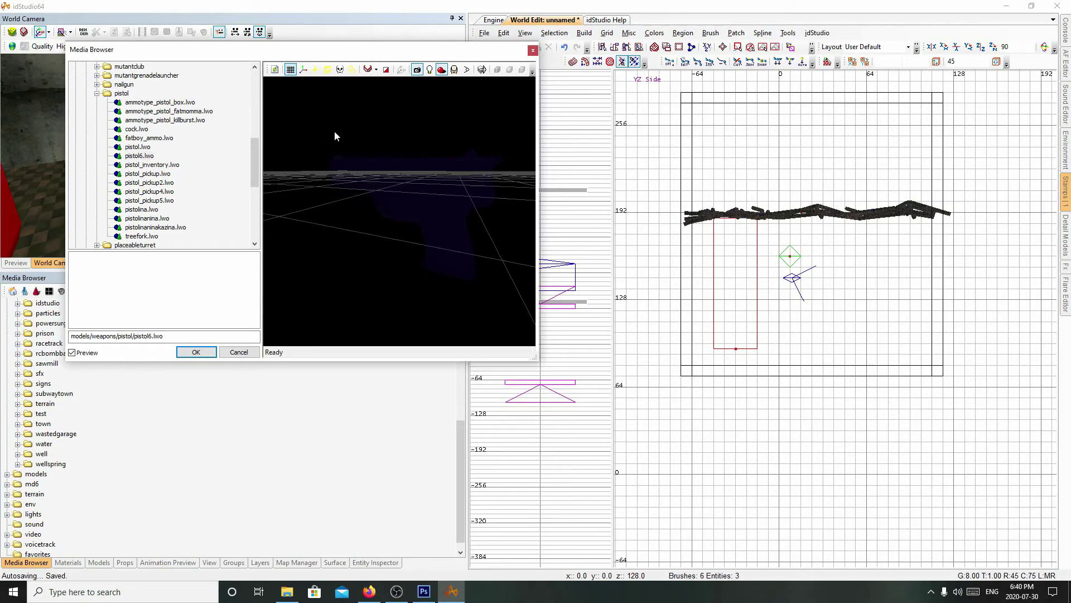
click(291, 70)
click(369, 69)
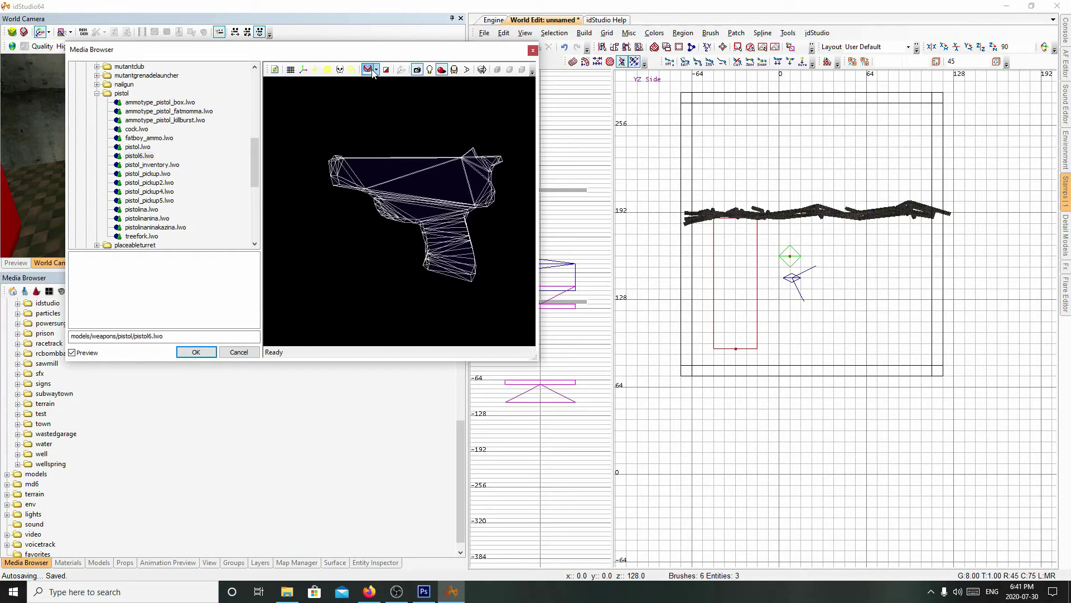
drag(424, 162, 418, 195)
scroll(437, 195, up, 2)
Insert the crossbow_pickup.lwo model from the weapons/crossbow folder.
scroll(162, 218, down, 3)
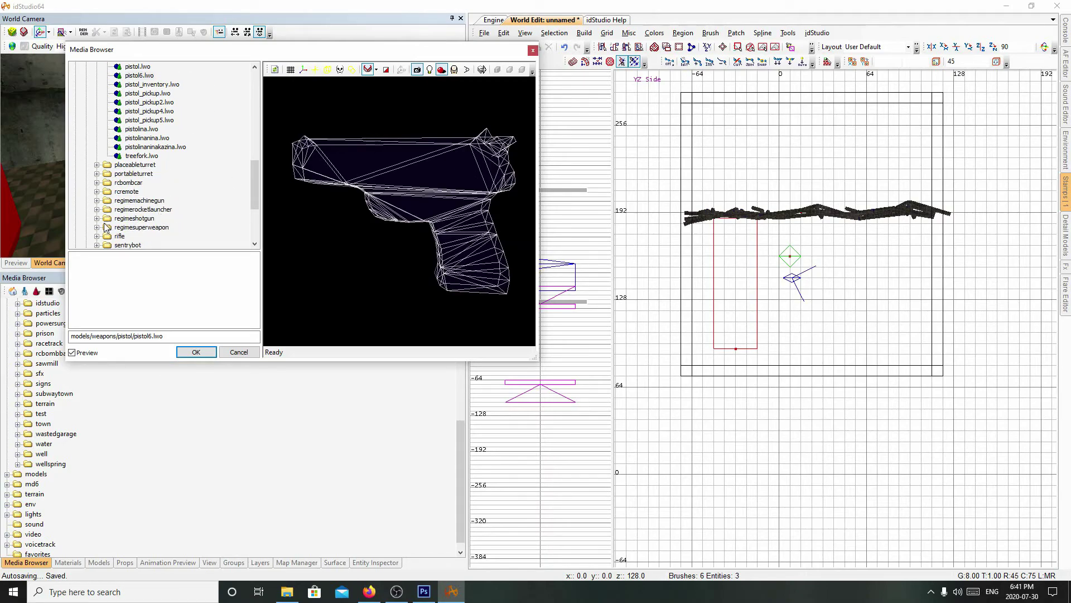
scroll(106, 227, up, 10)
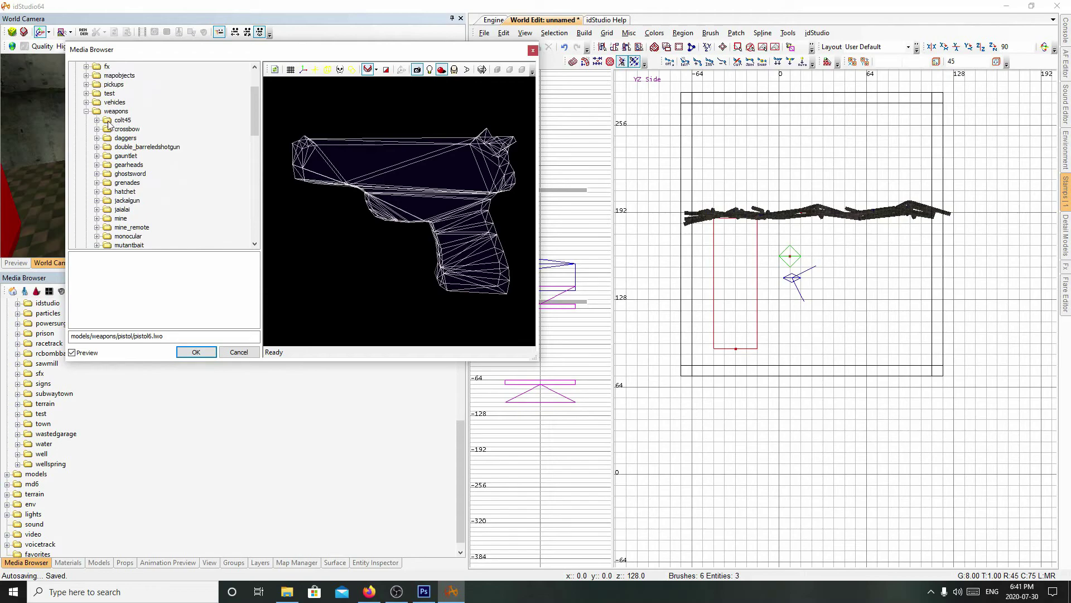
click(96, 130)
click(179, 219)
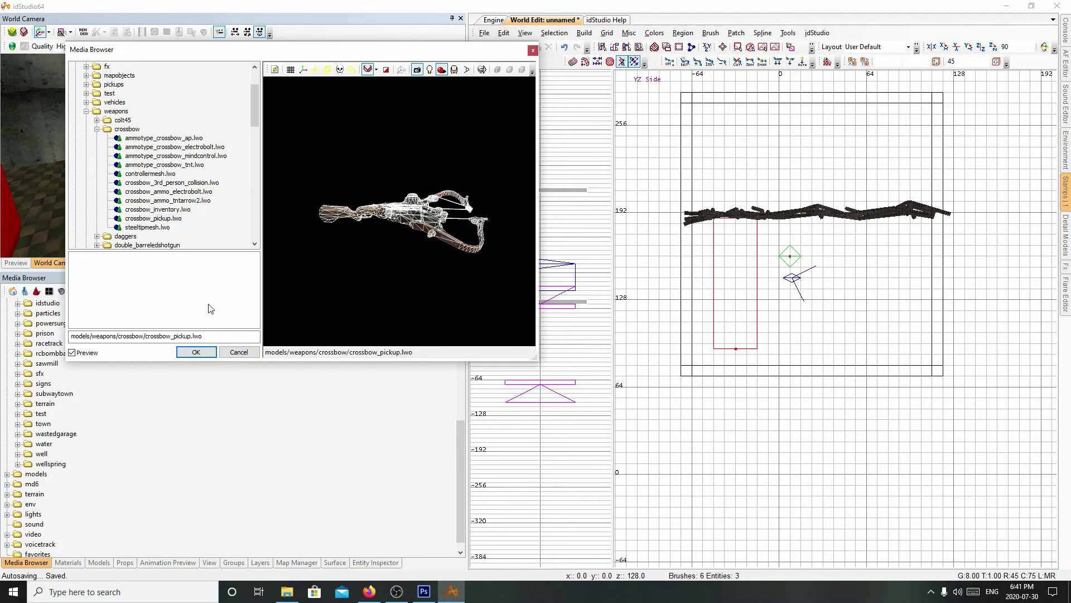
click(208, 353)
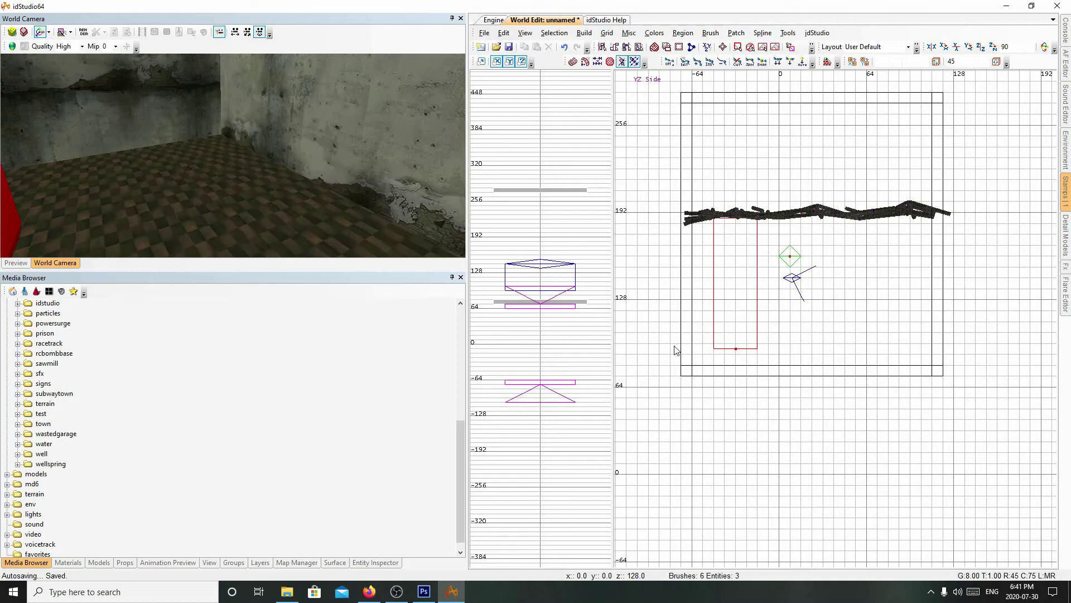
Move the crossbow model down near the room's floor in the YZ view and delete it.
click(837, 309)
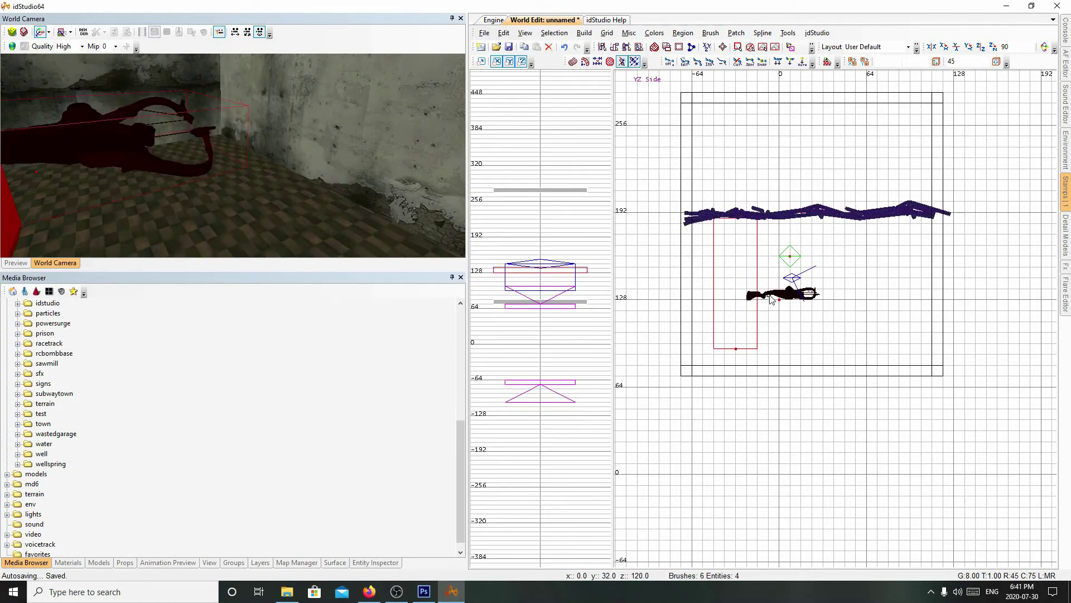
drag(764, 295, 836, 341)
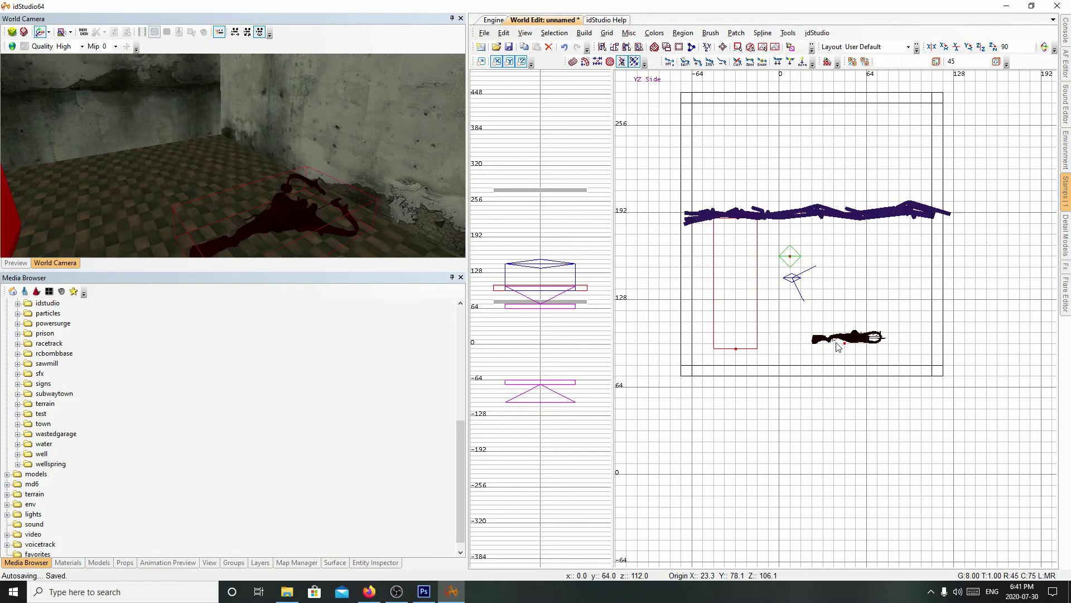
click(842, 342)
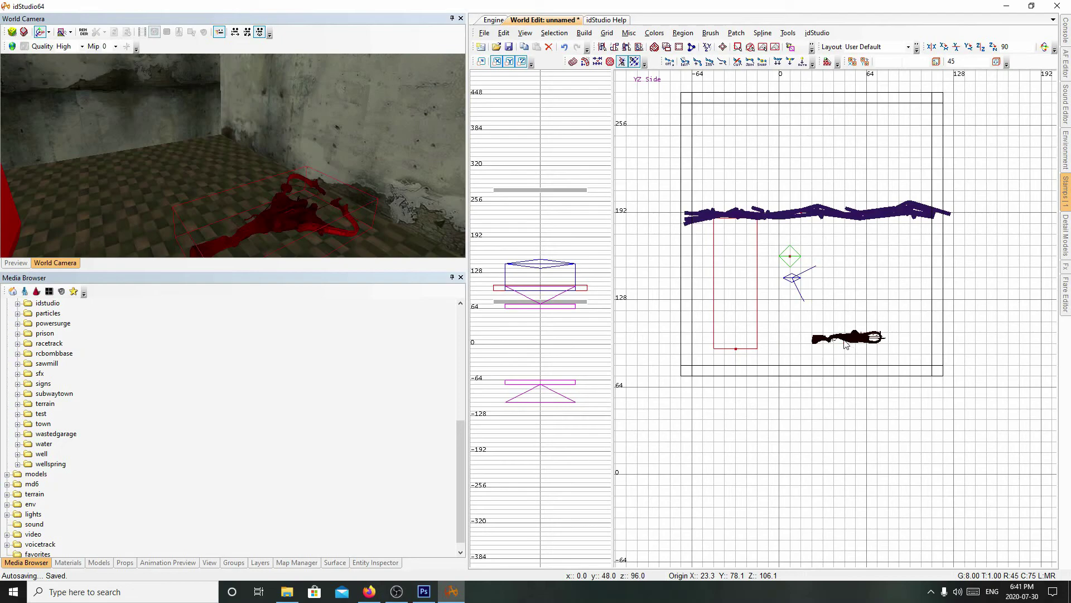
key(Delete)
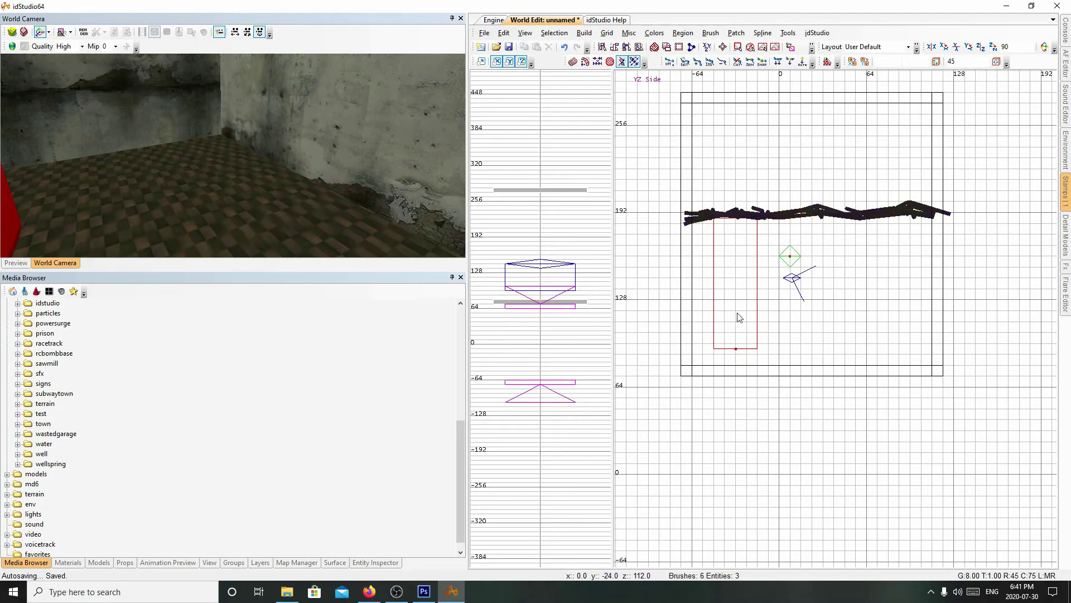
Start adding another new model and browse the model library to the mapobjects/prison folder.
right_click(698, 295)
click(759, 360)
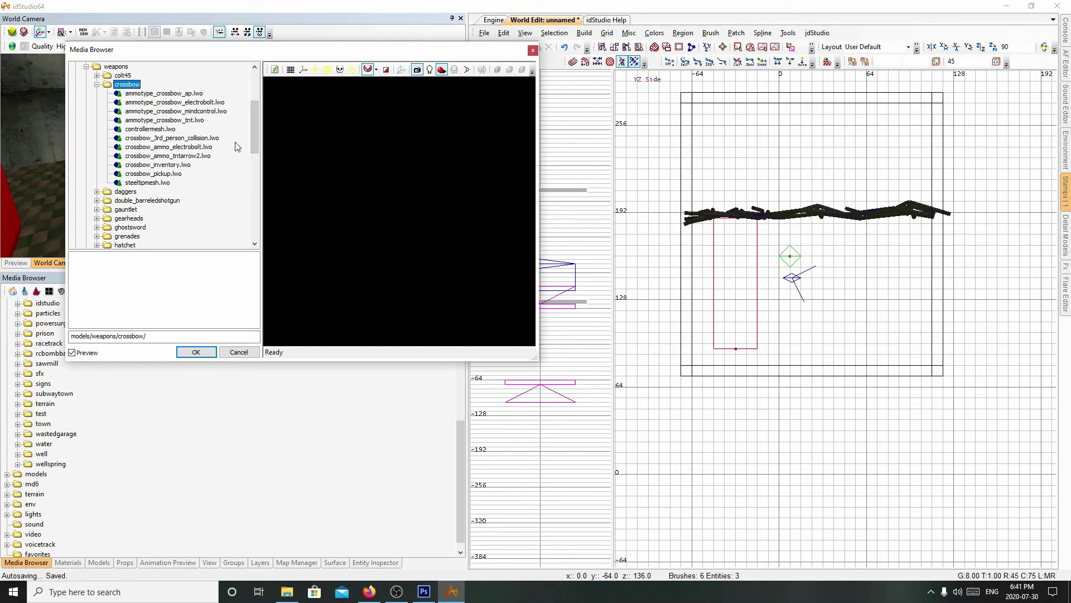
scroll(256, 142, up, 4)
click(97, 182)
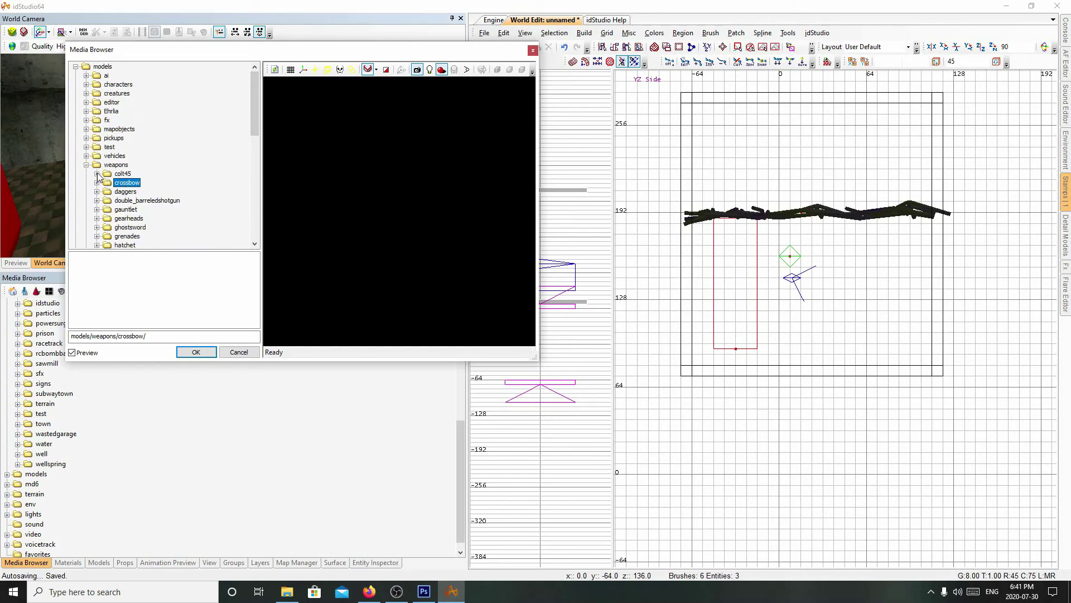
click(87, 165)
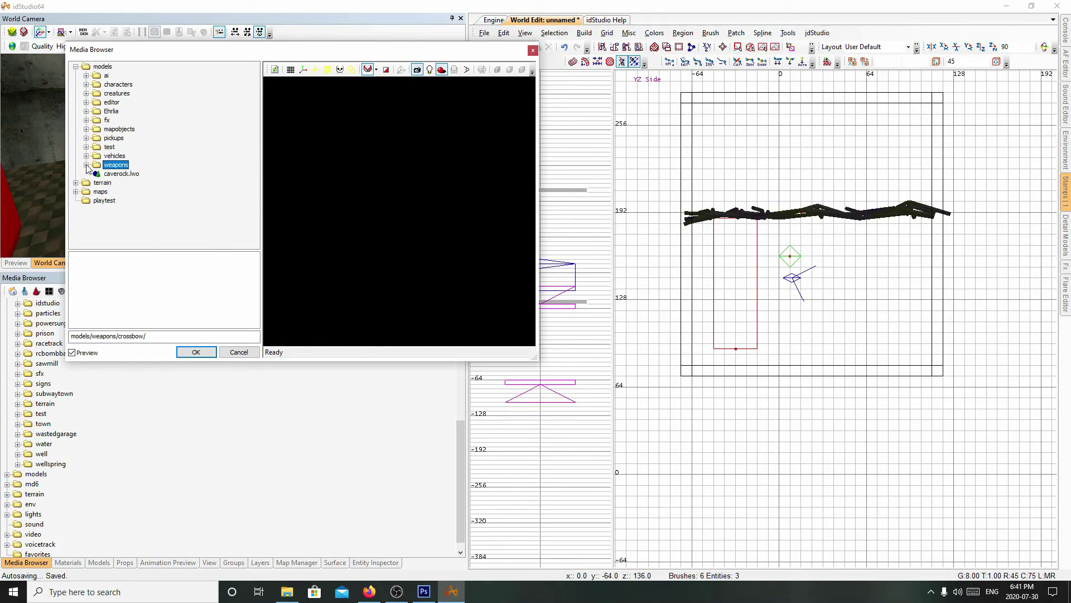
click(86, 129)
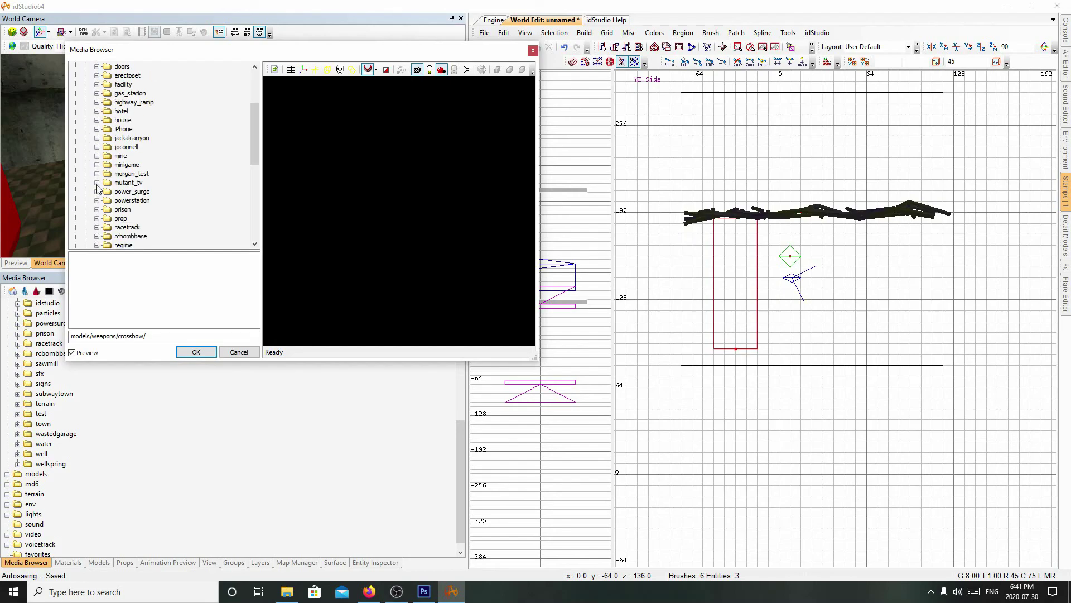
click(97, 209)
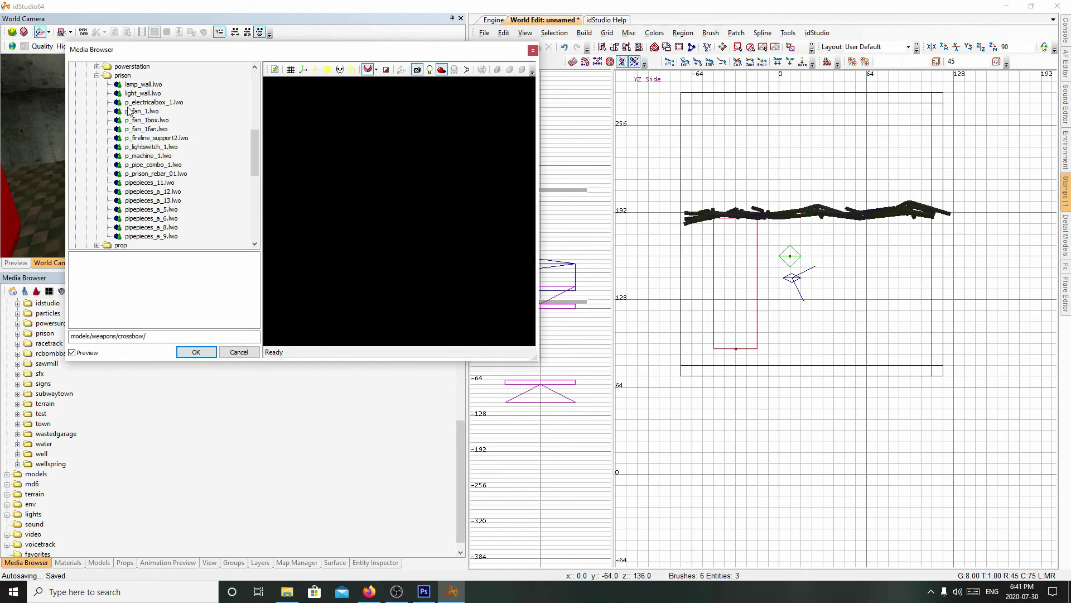
Preview lamp_wall.lwo and p_pipe_combo_1.lwo from different angles and turn off the wireframe overlay.
click(146, 84)
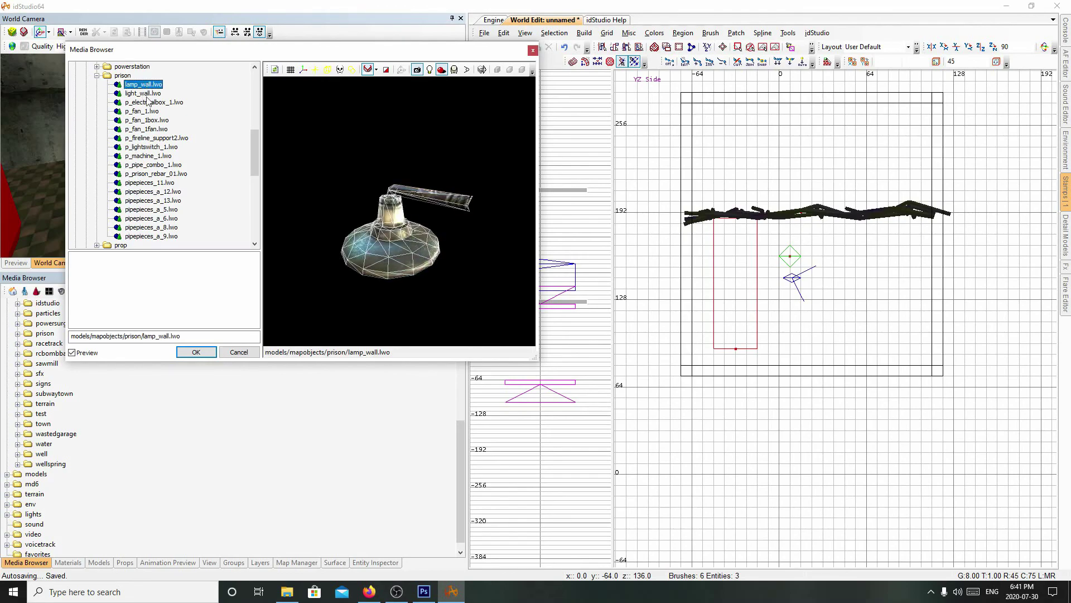
drag(352, 263, 283, 121)
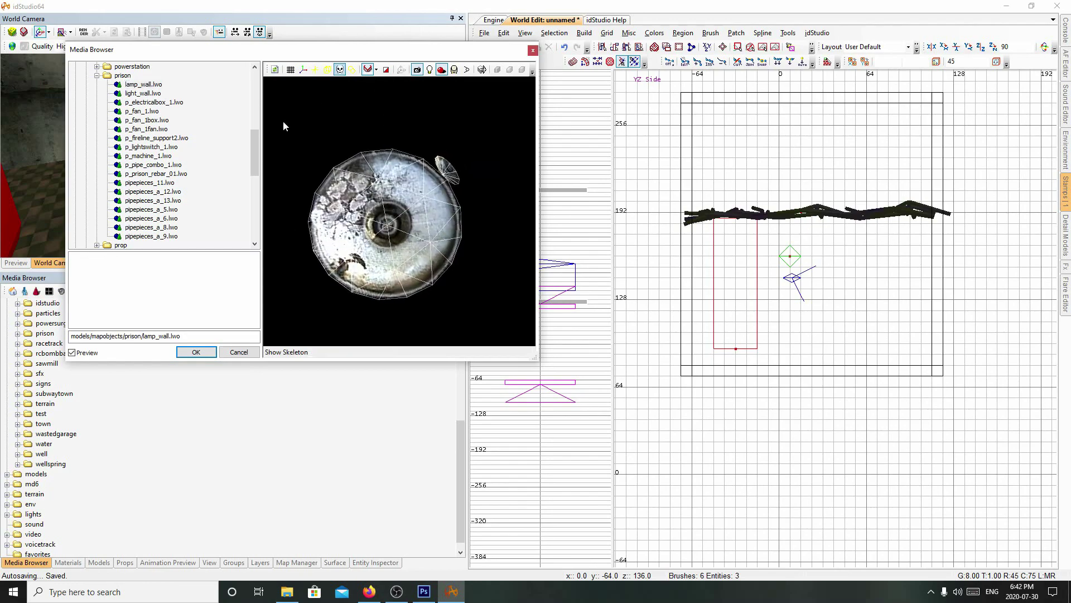
click(157, 164)
drag(418, 249, 455, 313)
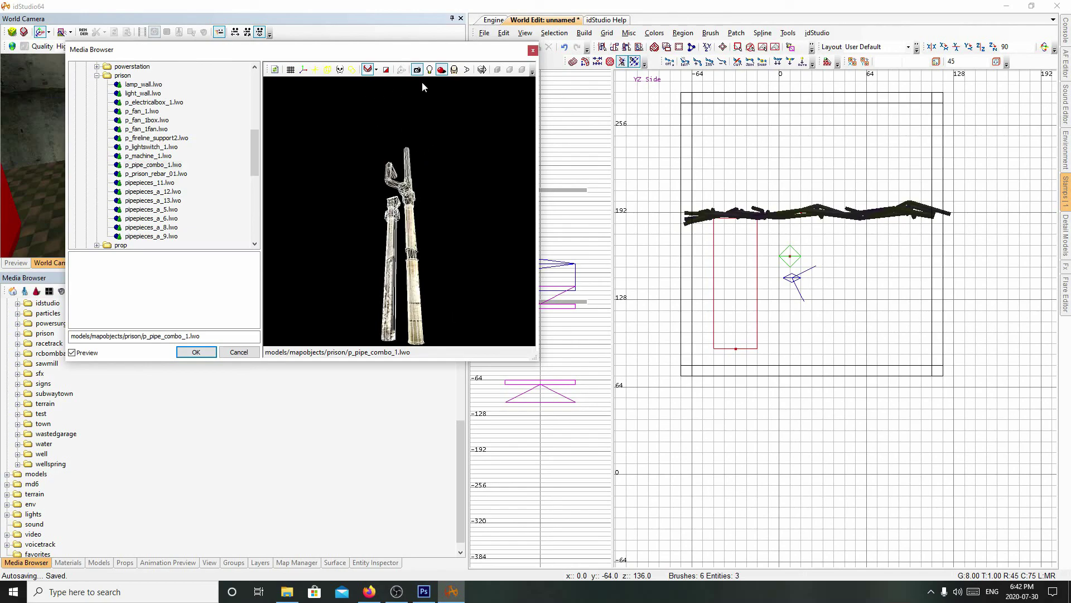
click(368, 70)
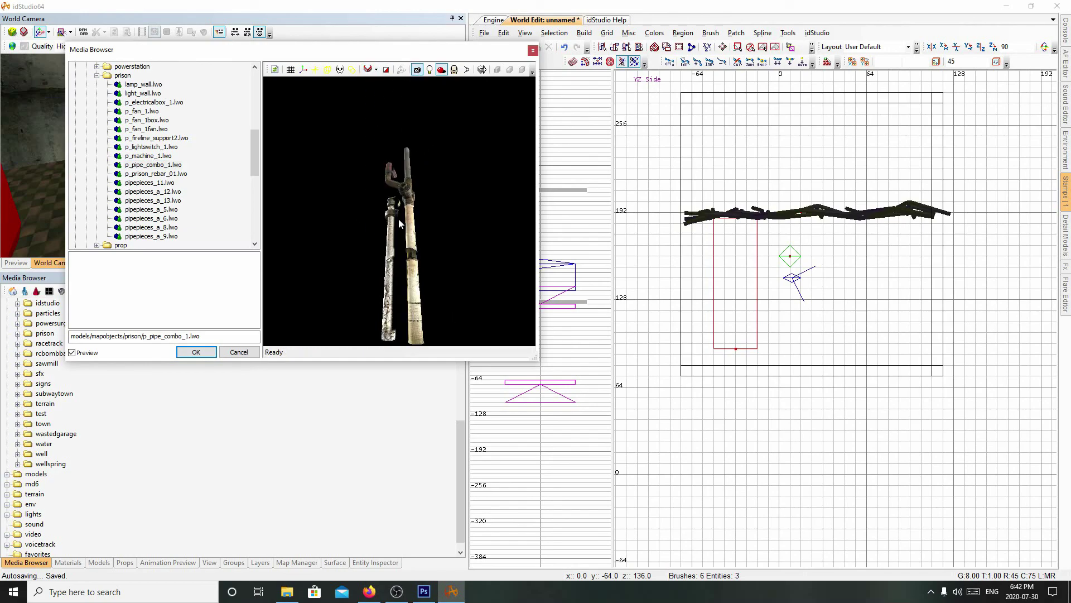